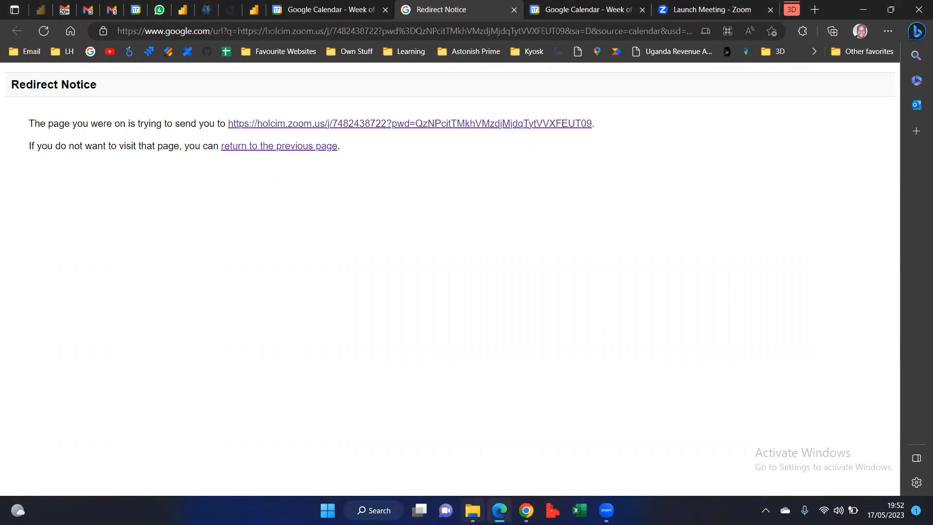
pyautogui.click(473, 510)
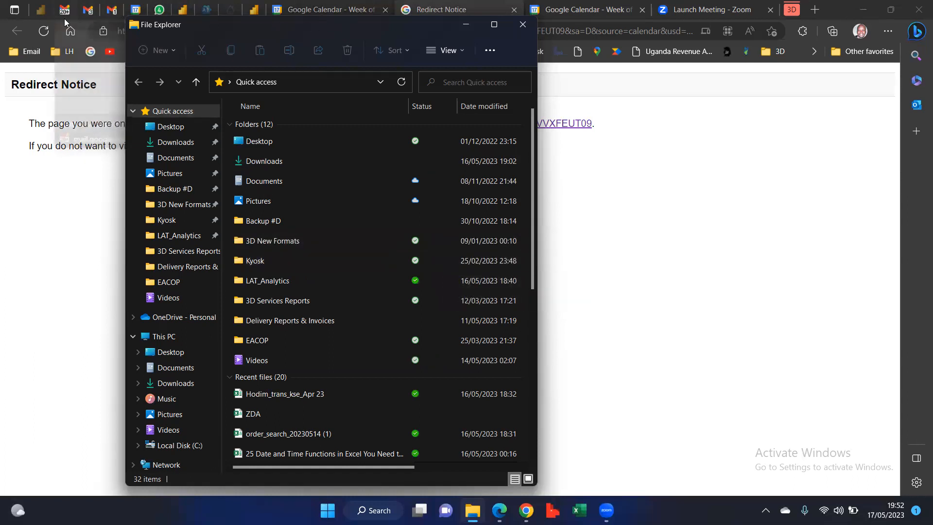
pyautogui.click(558, 228)
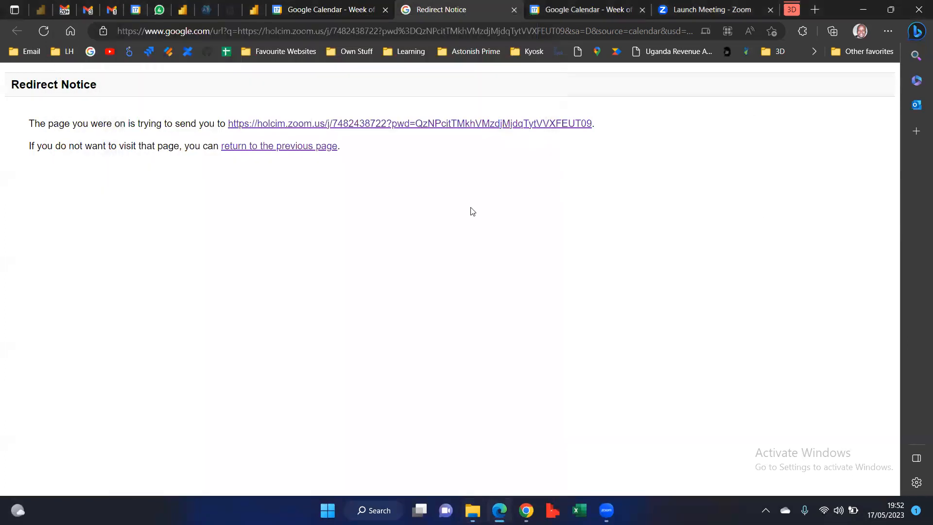
# - Go from Gmail to Google Drive and open the suggested spreadsheet "[LAT]-Data Analysis with Sabtech"
pyautogui.click(67, 13)
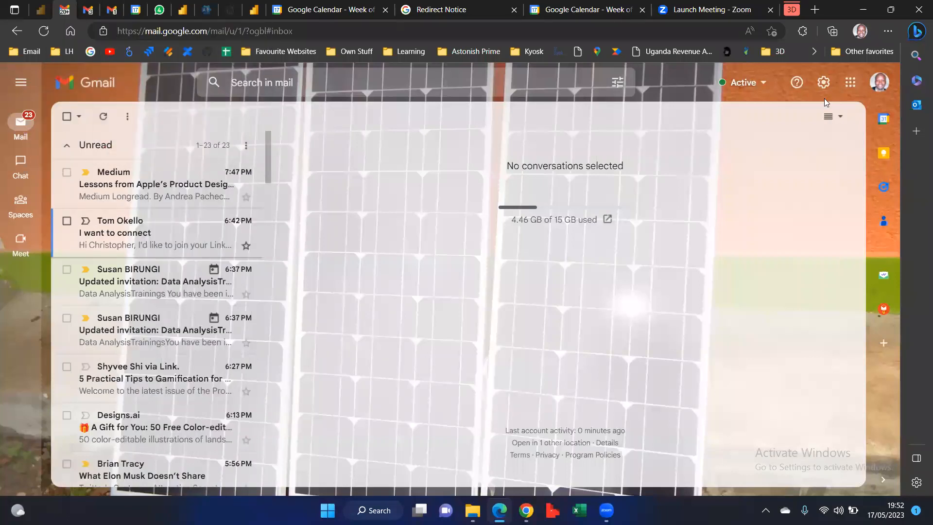
pyautogui.click(850, 82)
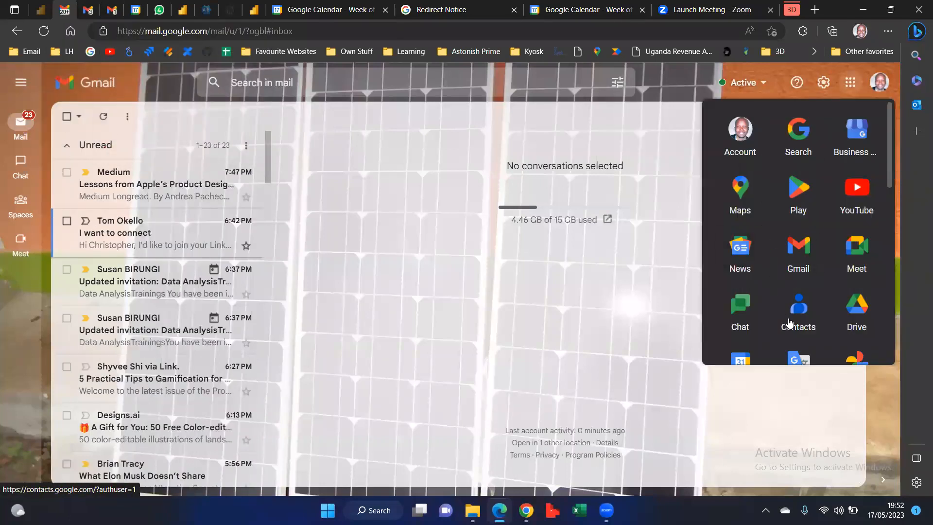
pyautogui.click(859, 307)
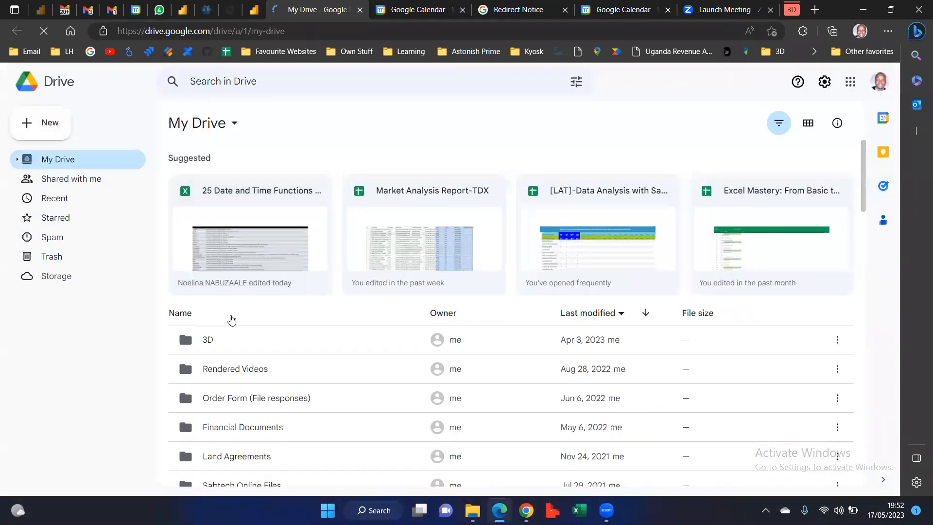
pyautogui.click(616, 269)
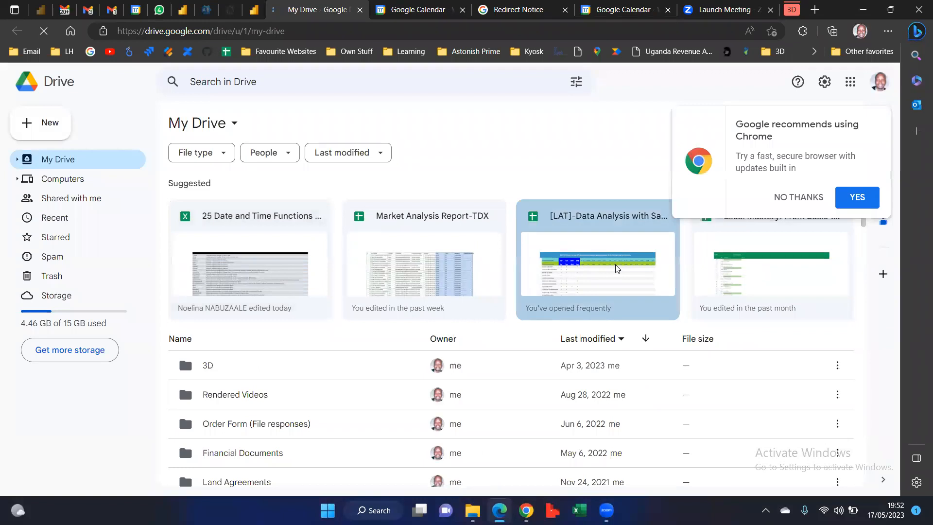
pyautogui.doubleClick(616, 269)
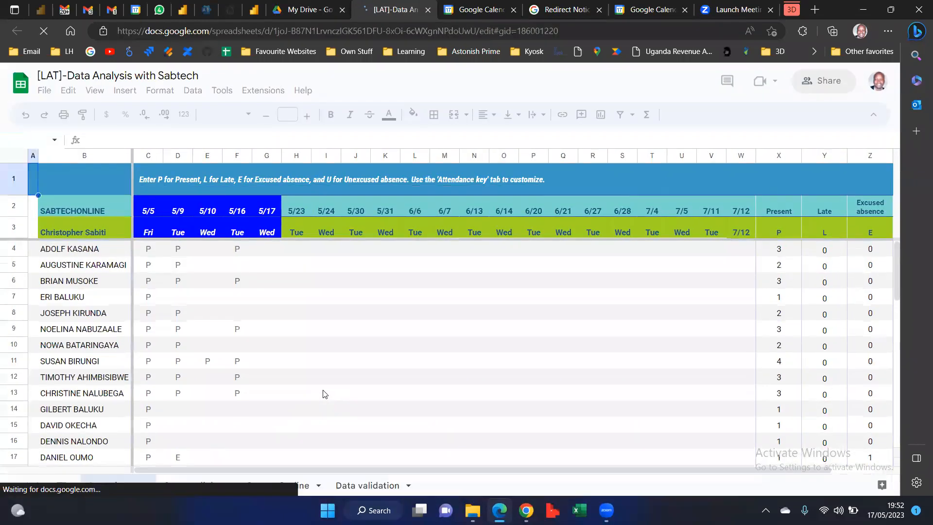
# - Look over the Attendance sheet and review the "Step 2. Learn Excel PivotTables" topics on the Course Outline sheet
pyautogui.click(325, 394)
pyautogui.scroll(-2, 275, 426)
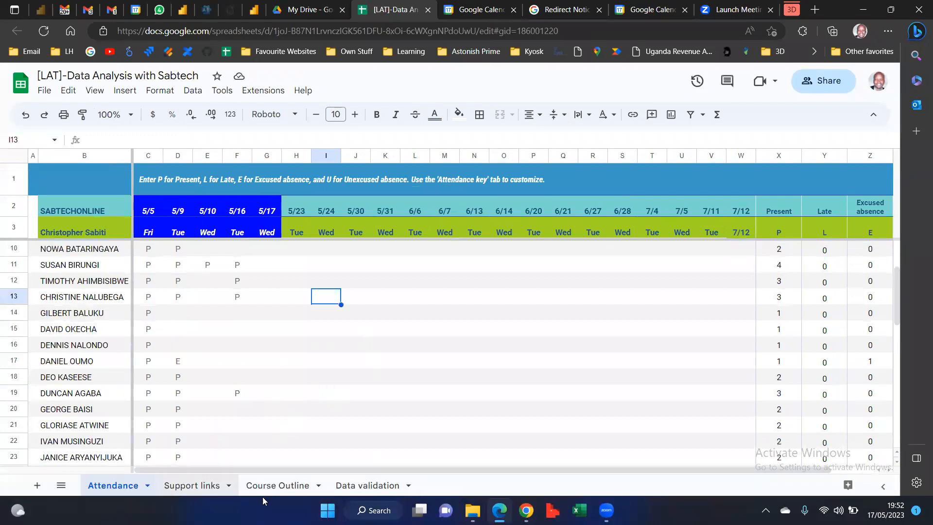
pyautogui.click(272, 486)
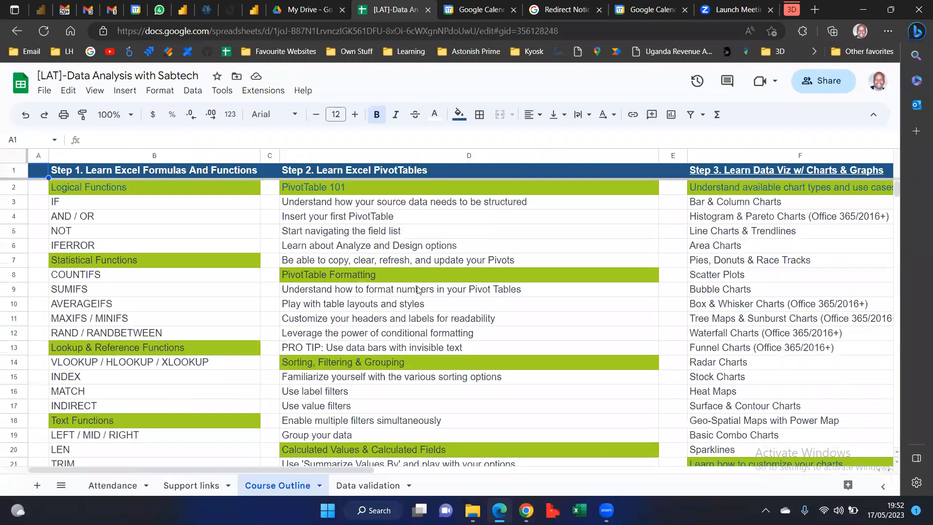
pyautogui.scroll(-3, 430, 275)
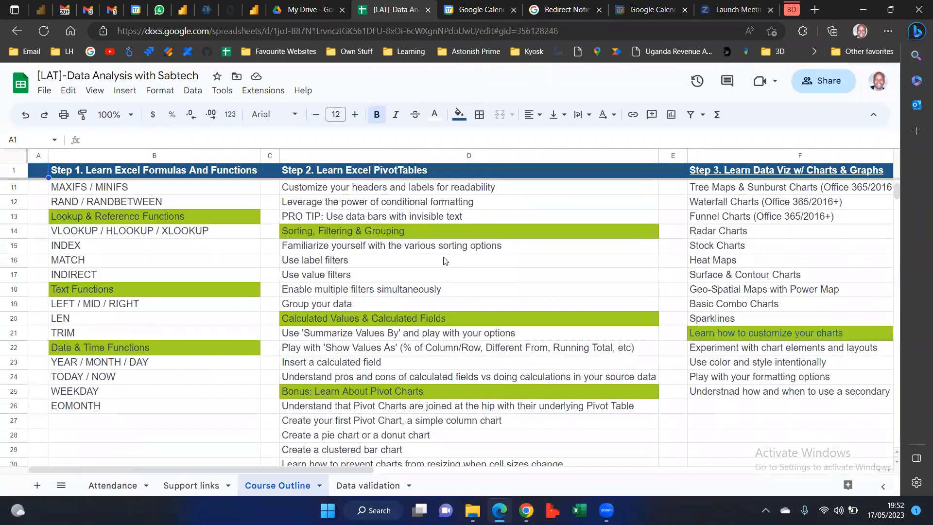
pyautogui.scroll(3, 442, 258)
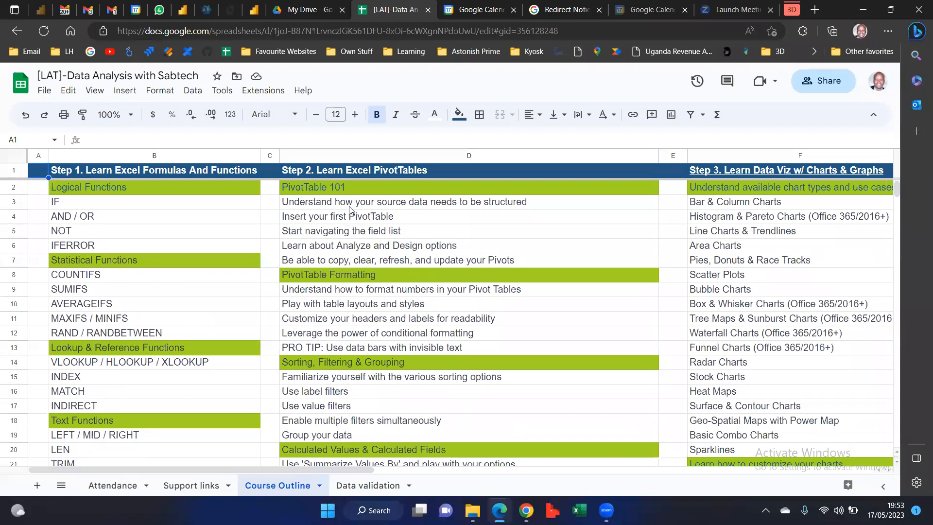
pyautogui.moveTo(362, 202); pyautogui.dragTo(378, 263)
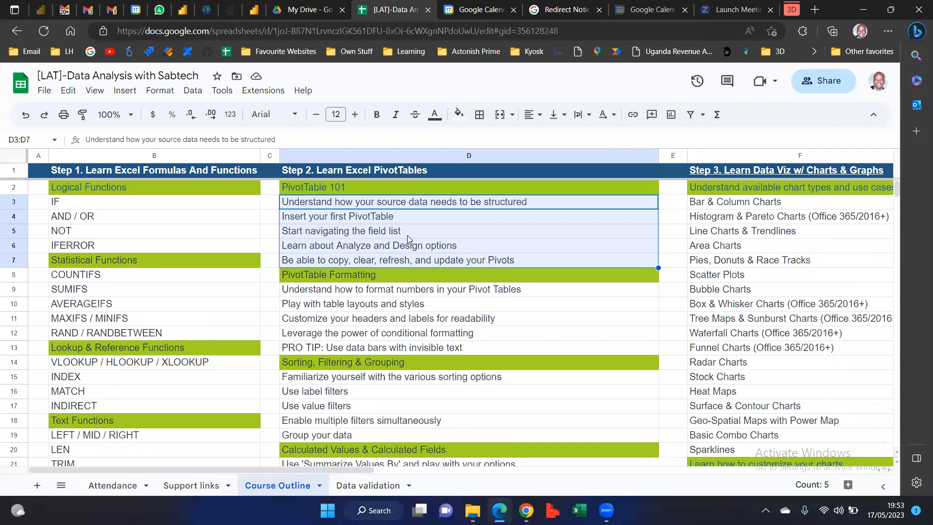
pyautogui.scroll(-4, 412, 303)
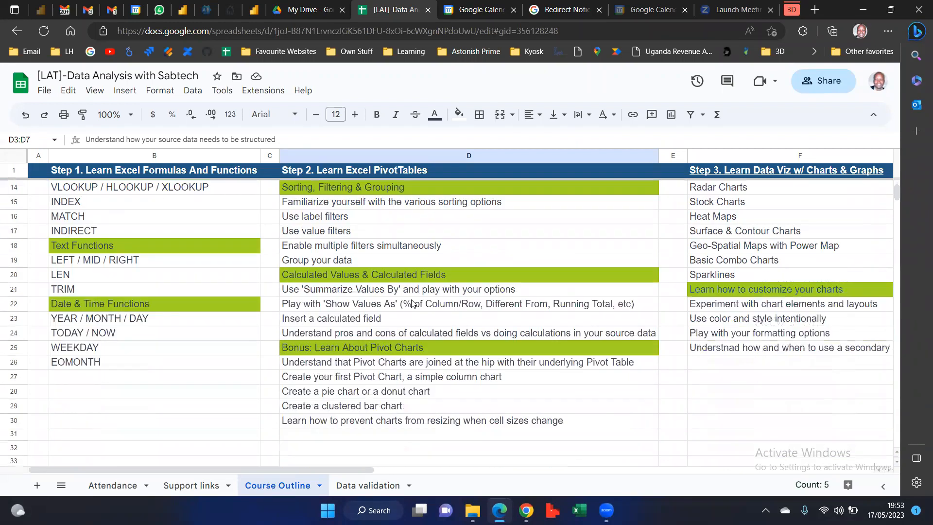
pyautogui.scroll(4, 413, 302)
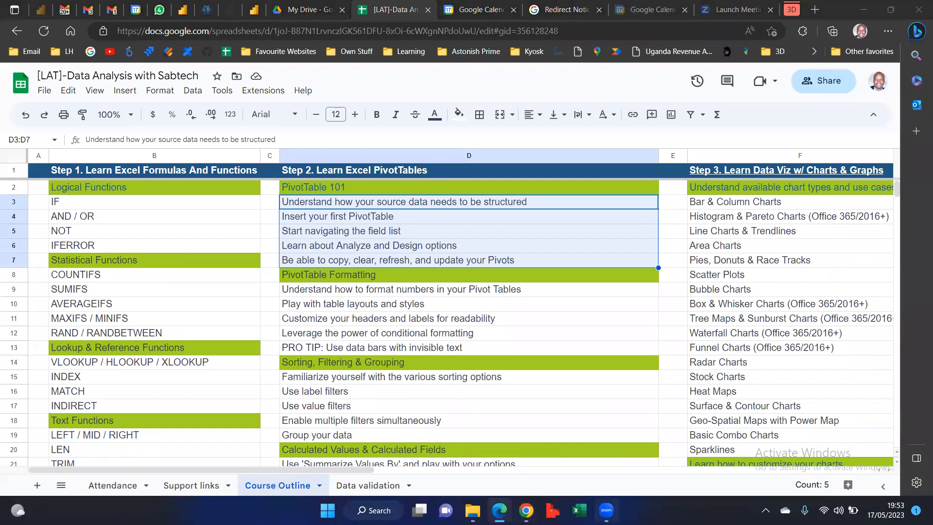
pyautogui.click(482, 316)
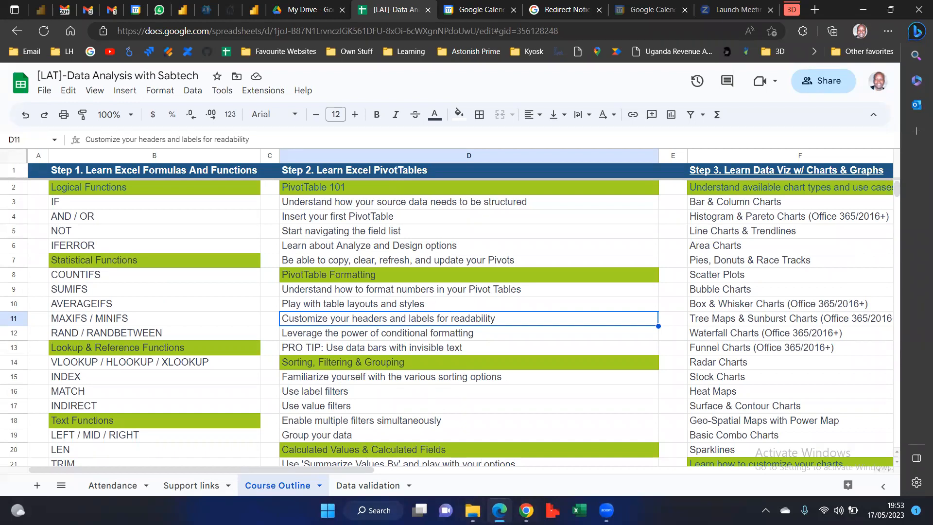
# - Open the workbook Hodim_trans_kse_Apr 23 from LAT_Analytics > Sample data LAT in Excel and dismiss the document recovery list
pyautogui.click(473, 510)
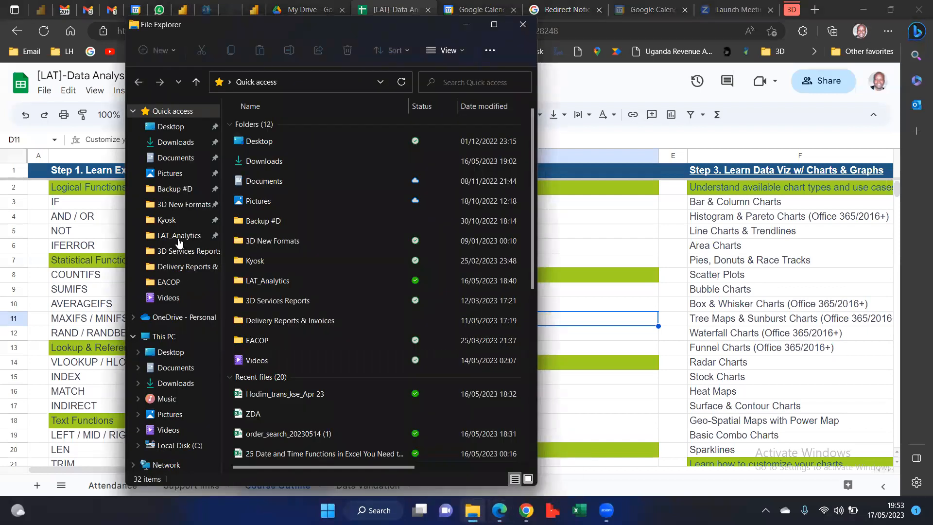
pyautogui.click(178, 235)
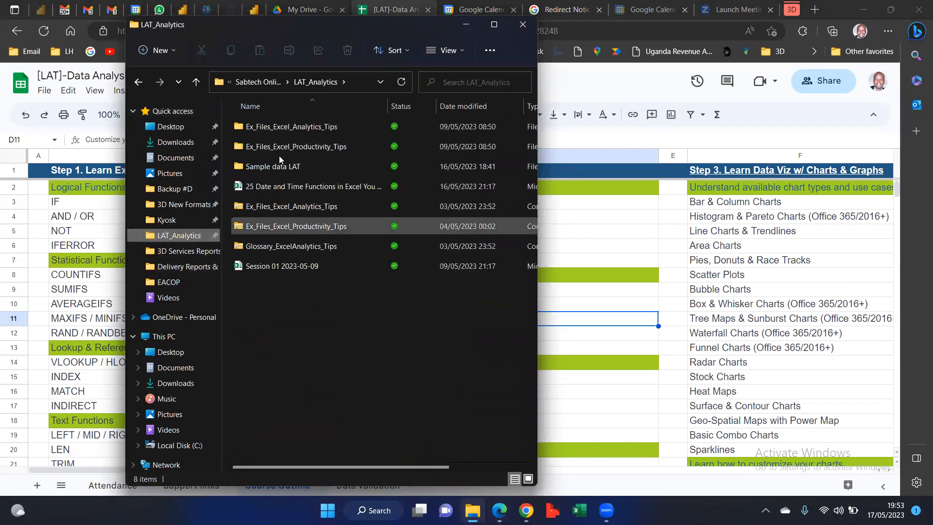
pyautogui.doubleClick(285, 158)
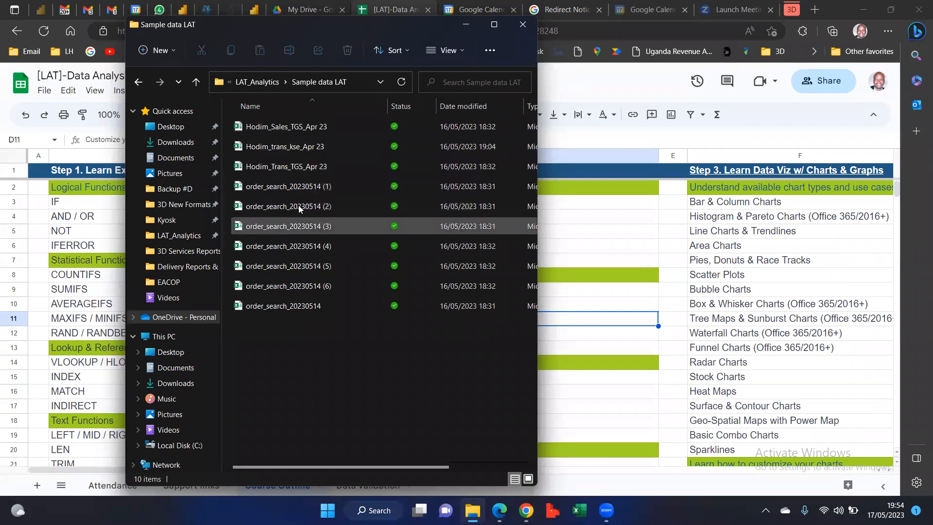
pyautogui.doubleClick(292, 147)
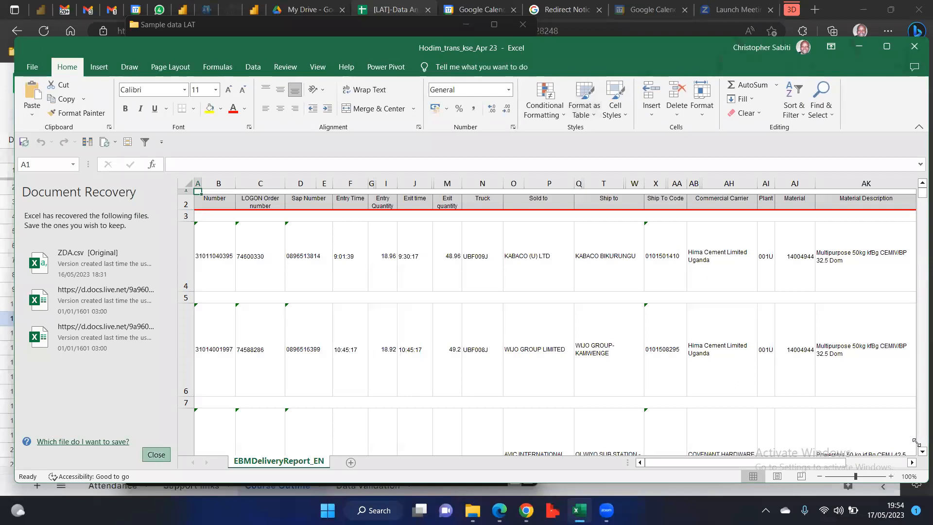
pyautogui.click(156, 454)
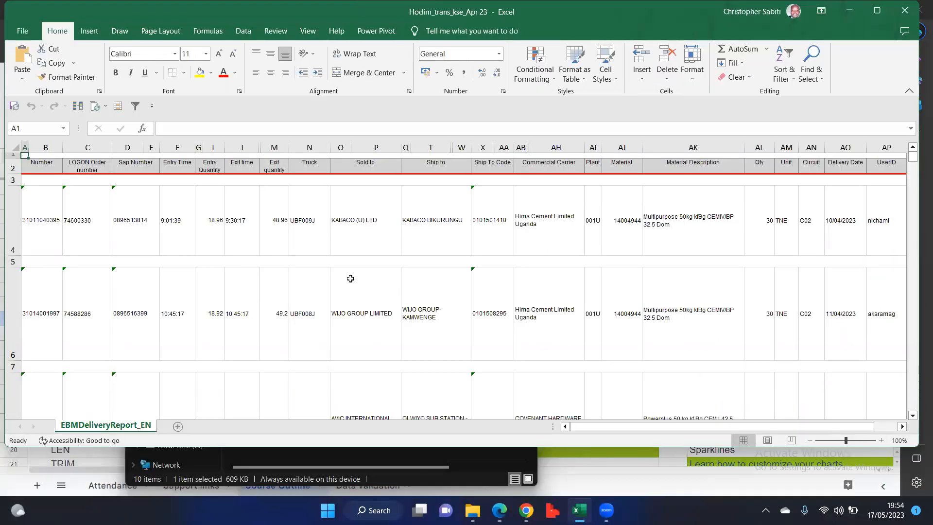
# - Examine the records in the EBMDeliveryReport_EN sheet and the blank rows between them, such as row 5
pyautogui.click(357, 284)
pyautogui.scroll(-5, 356, 284)
pyautogui.scroll(5, 356, 285)
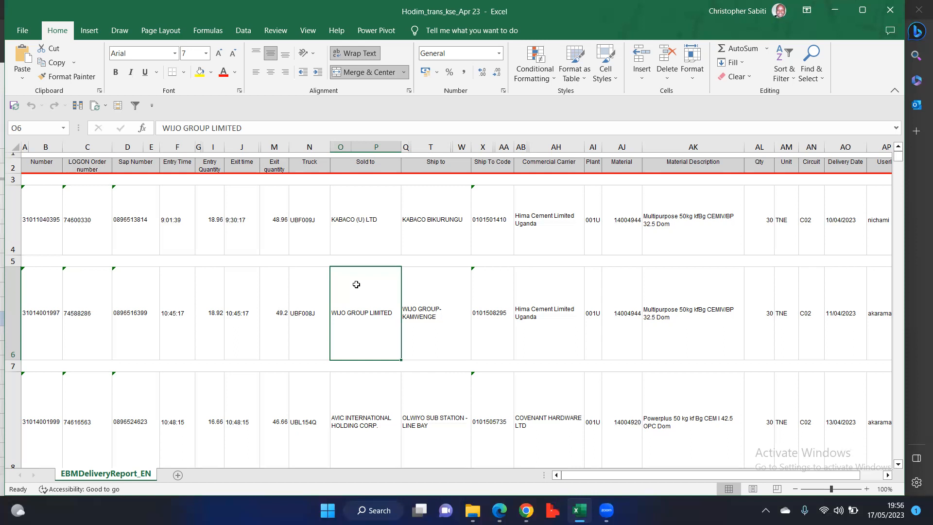
pyautogui.scroll(-15, 396, 378)
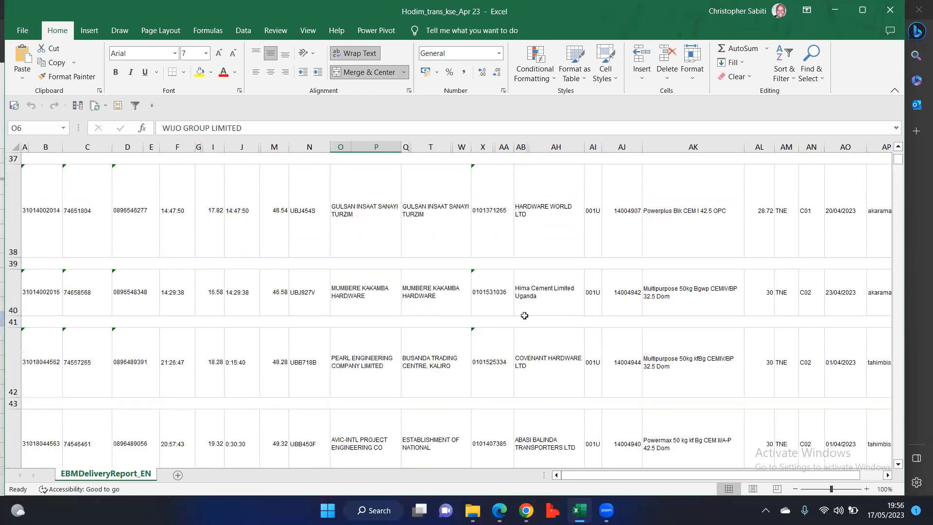
pyautogui.scroll(15, 197, 246)
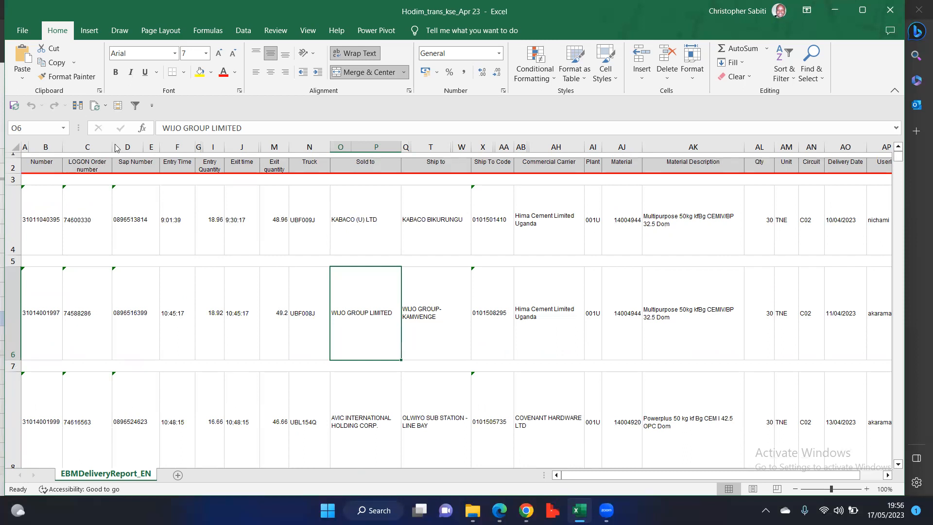
pyautogui.click(13, 261)
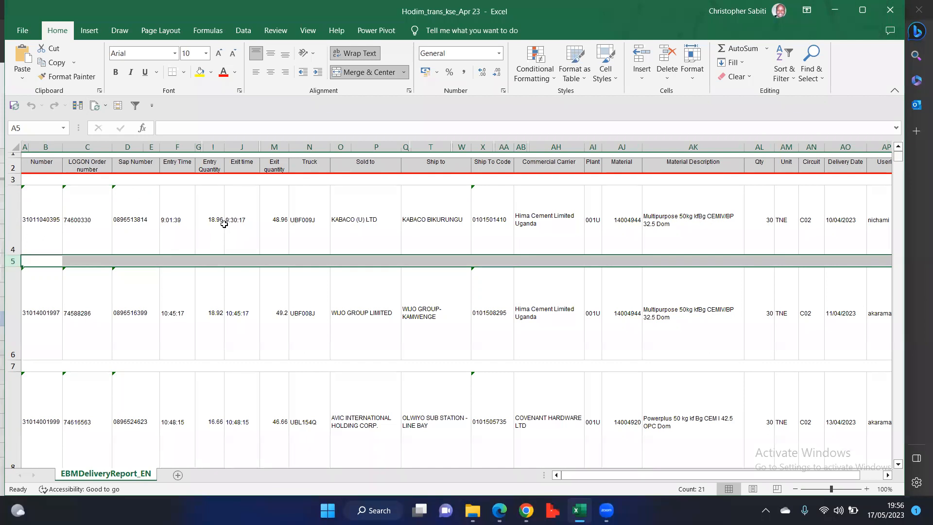
# - Reveal the hidden column H between columns G and I under the merged Entry Quantity header
pyautogui.moveTo(178, 147); pyautogui.dragTo(206, 154)
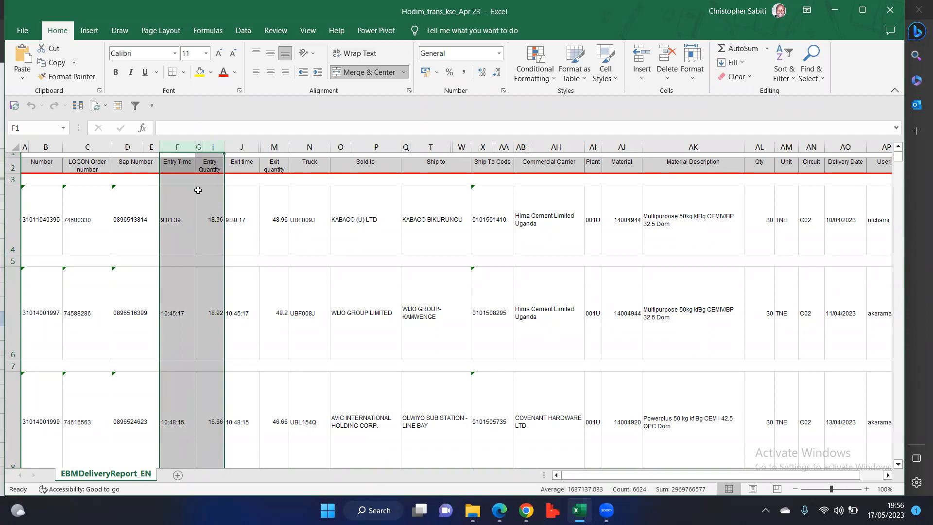
pyautogui.click(210, 180)
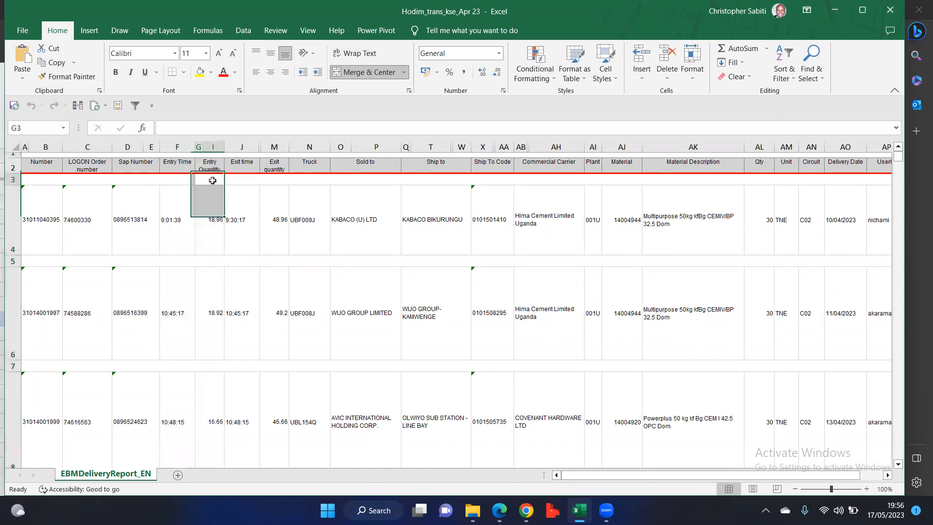
pyautogui.click(213, 147)
pyautogui.moveTo(197, 146); pyautogui.dragTo(218, 146)
pyautogui.click(225, 235)
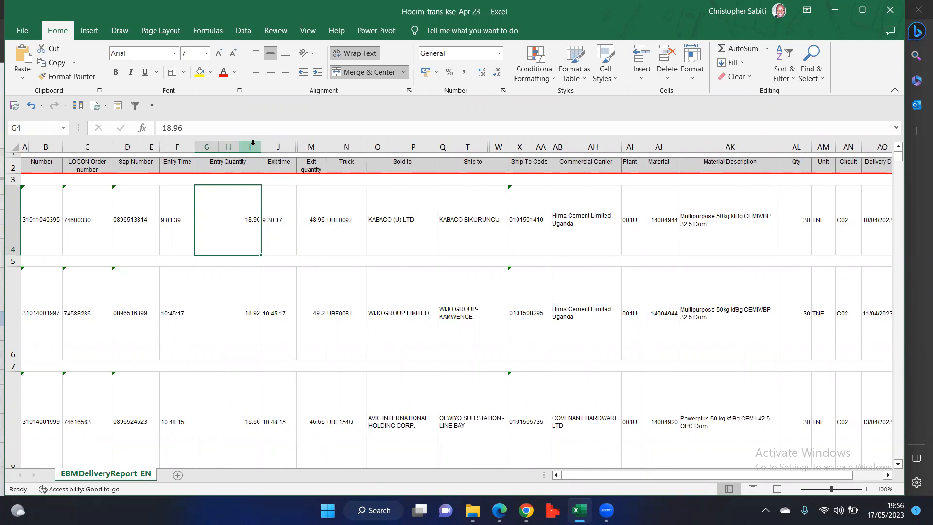
# - Check the blank rows between the records and go to the last entry in the Exit time column
pyautogui.click(14, 262)
pyautogui.scroll(-7, 250, 313)
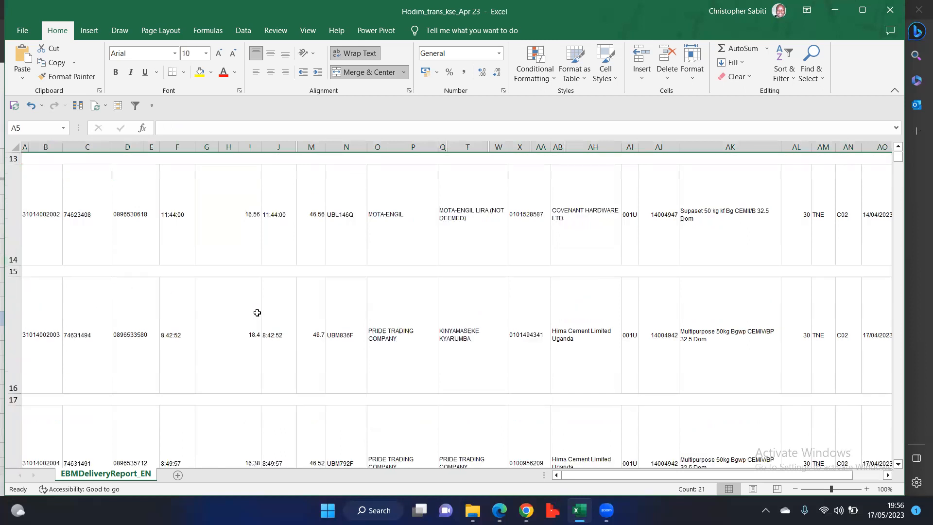
pyautogui.click(254, 306)
pyautogui.press('Right')
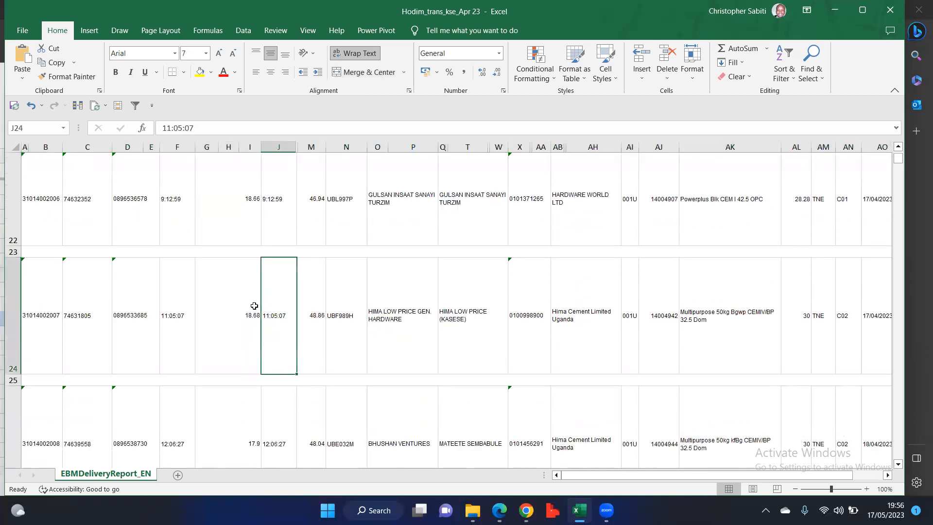
pyautogui.hotkey('ctrl', 'Down')
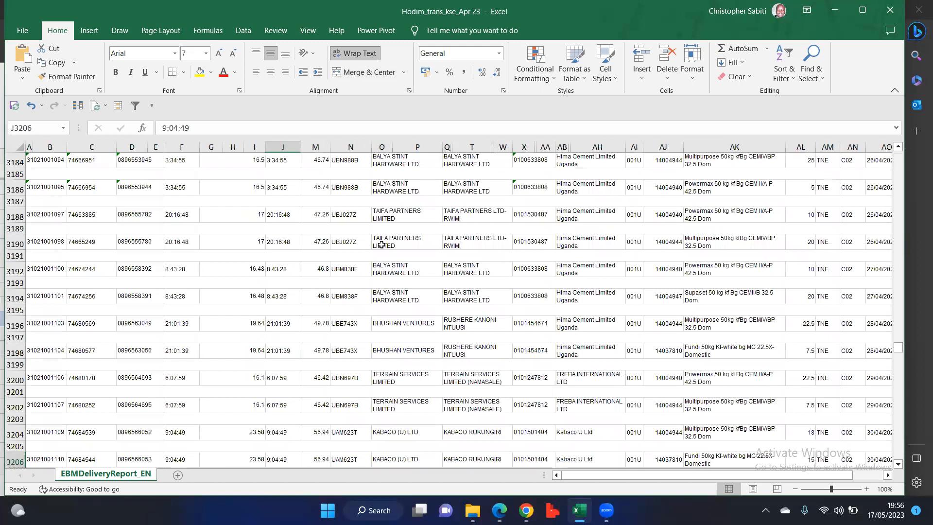
# - Select the summary block below the last record, starting at A3207, and examine its totals by material and customer
pyautogui.scroll(-7, 97, 213)
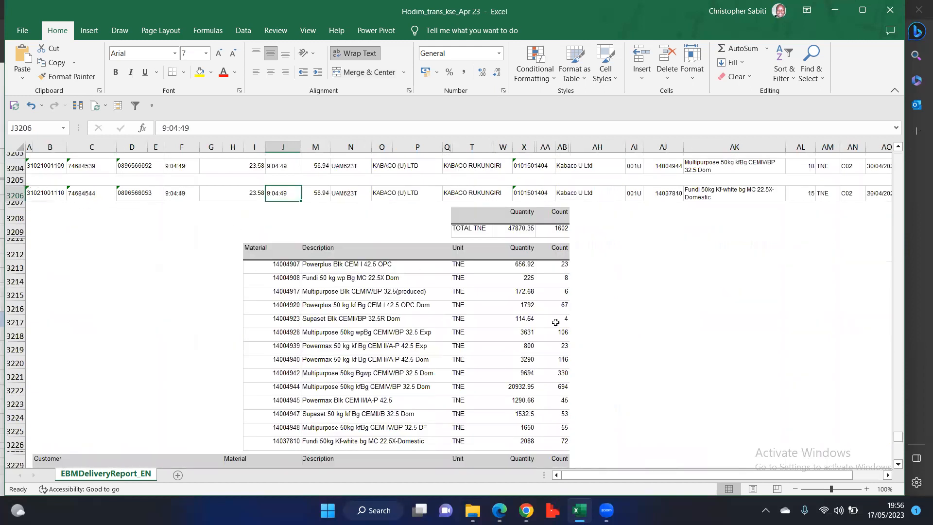
pyautogui.moveTo(29, 182); pyautogui.dragTo(650, 454)
pyautogui.scroll(-4, 469, 325)
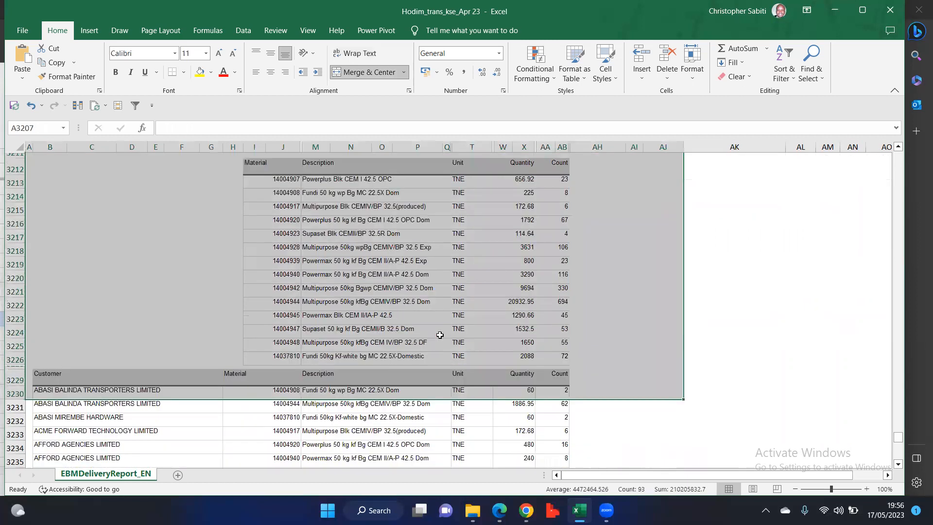
pyautogui.scroll(3, 439, 334)
pyautogui.scroll(1, 440, 335)
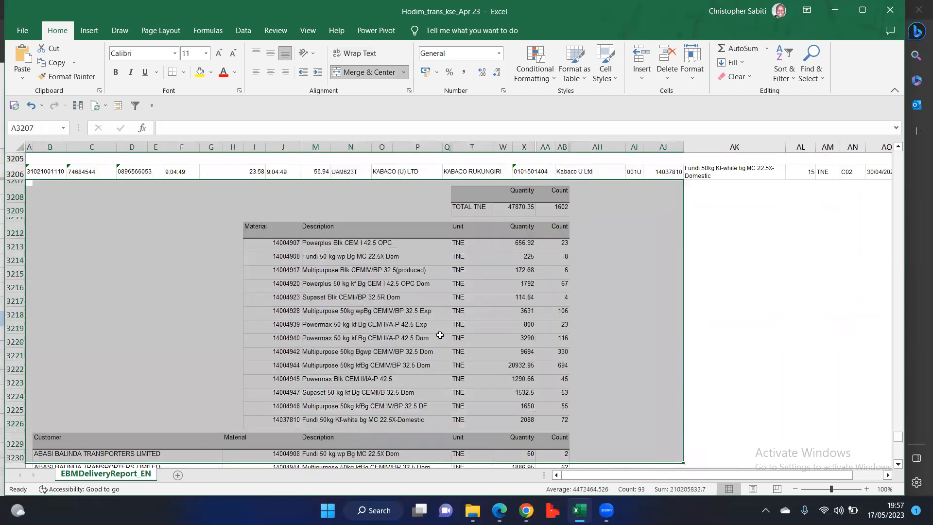
pyautogui.scroll(2, 440, 335)
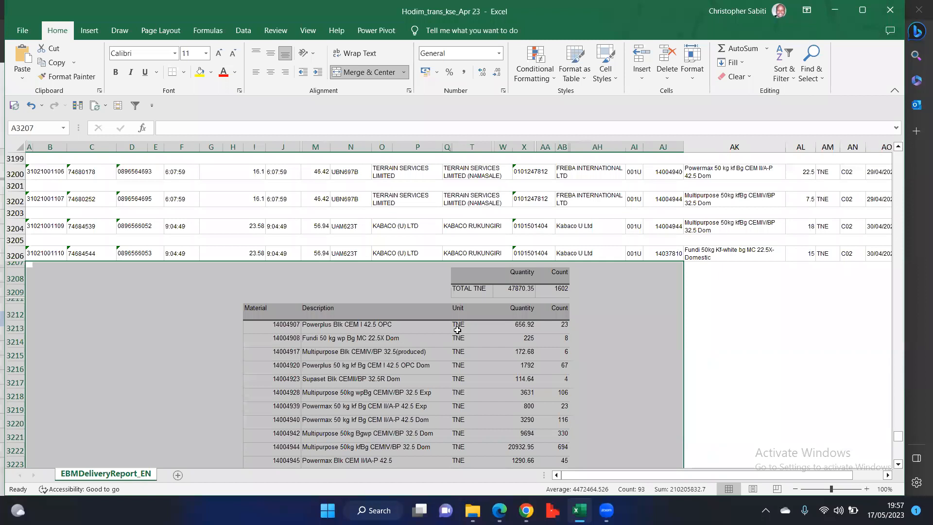
pyautogui.scroll(-4, 457, 330)
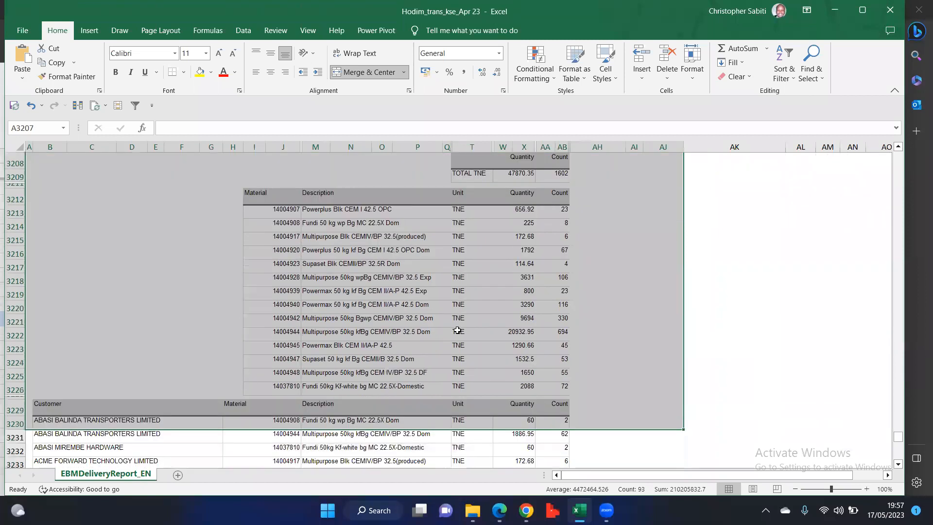
# - Examine the customer totals and the last delivery records, and return to the Entry Time header in row 2
pyautogui.scroll(-2, 457, 330)
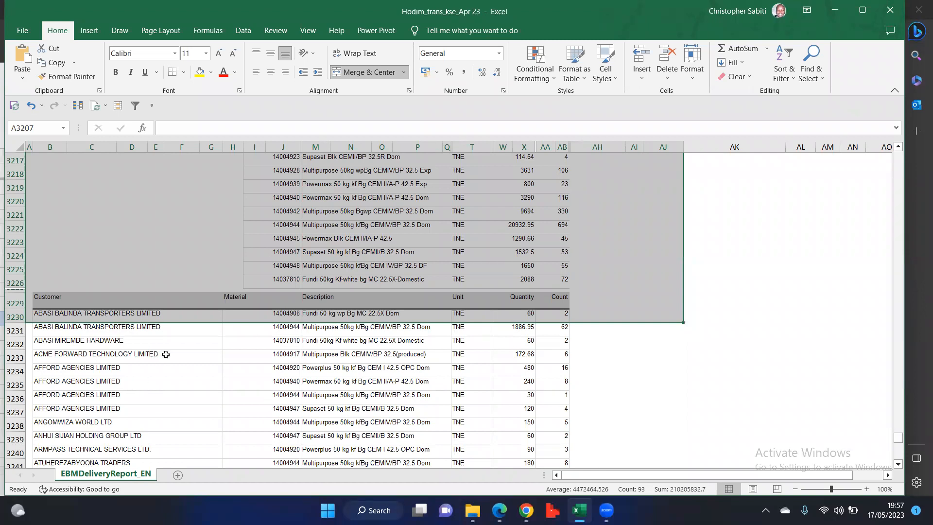
pyautogui.scroll(5, 166, 350)
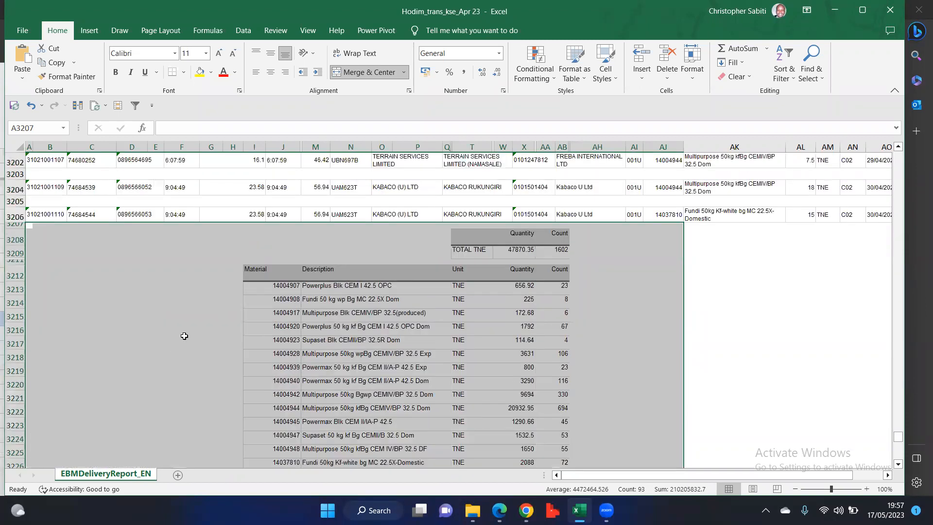
pyautogui.scroll(4, 183, 335)
pyautogui.click(183, 330)
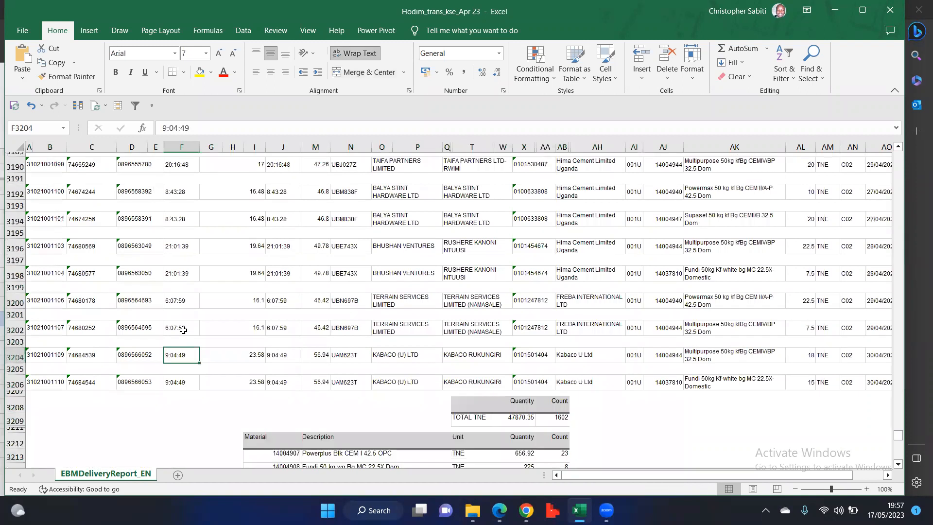
pyautogui.scroll(6, 184, 330)
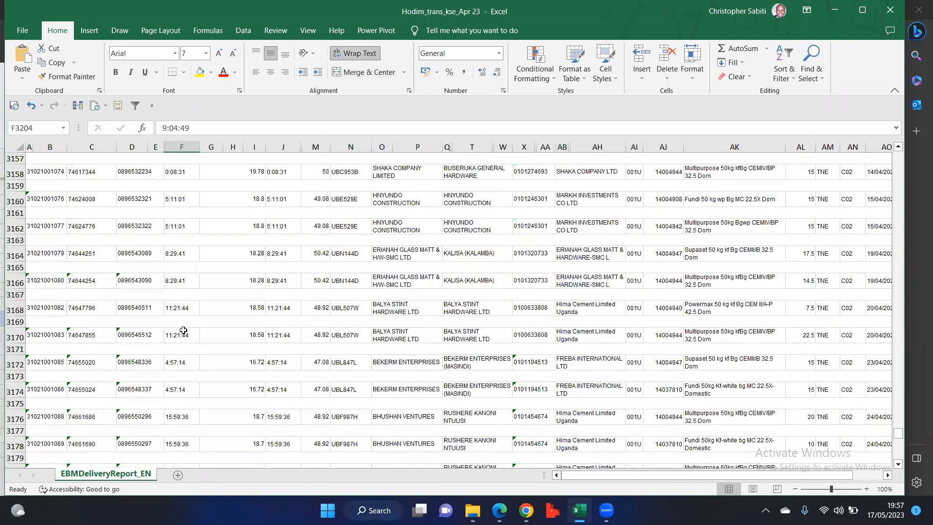
pyautogui.scroll(20, 184, 330)
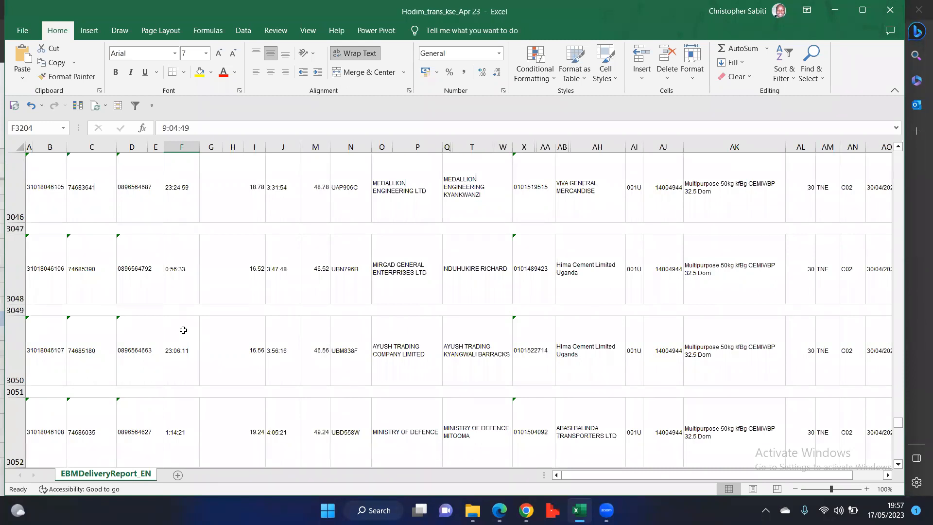
pyautogui.scroll(18, 257, 282)
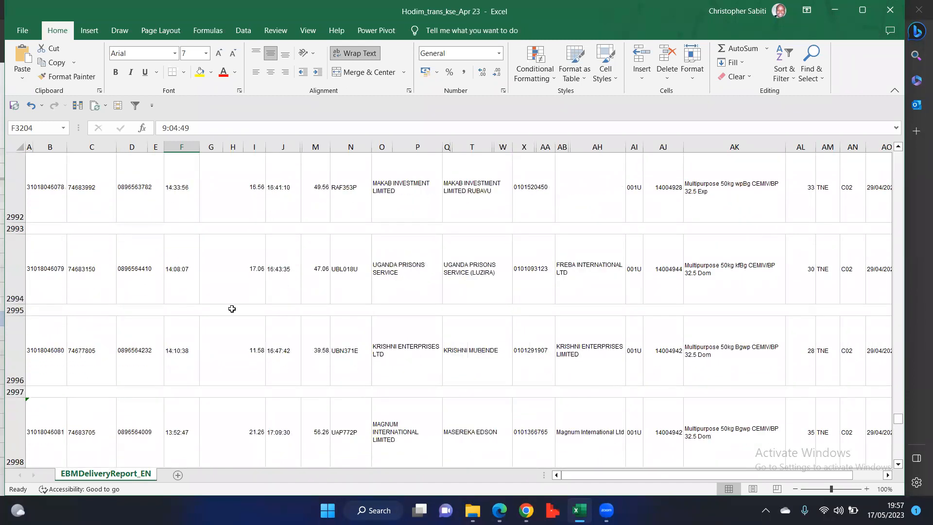
pyautogui.scroll(17, 231, 309)
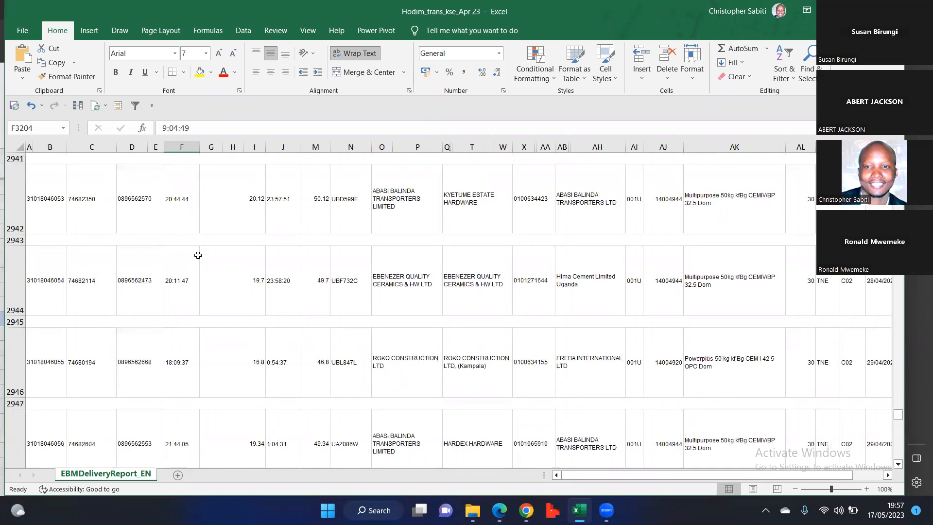
pyautogui.scroll(10, 198, 256)
pyautogui.hotkey('ctrl', 'Up')
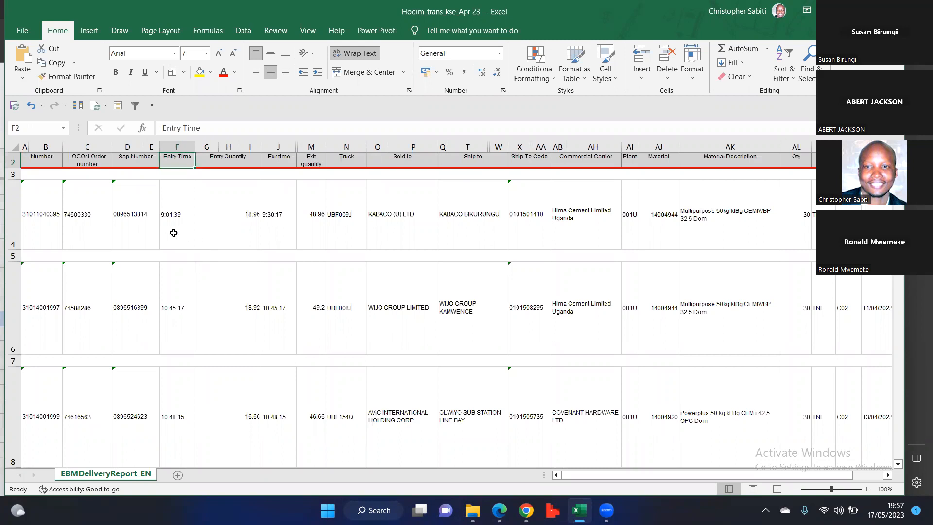
# - Select the whole report sheet and look through the available Get Data sources, including the online services
pyautogui.click(16, 147)
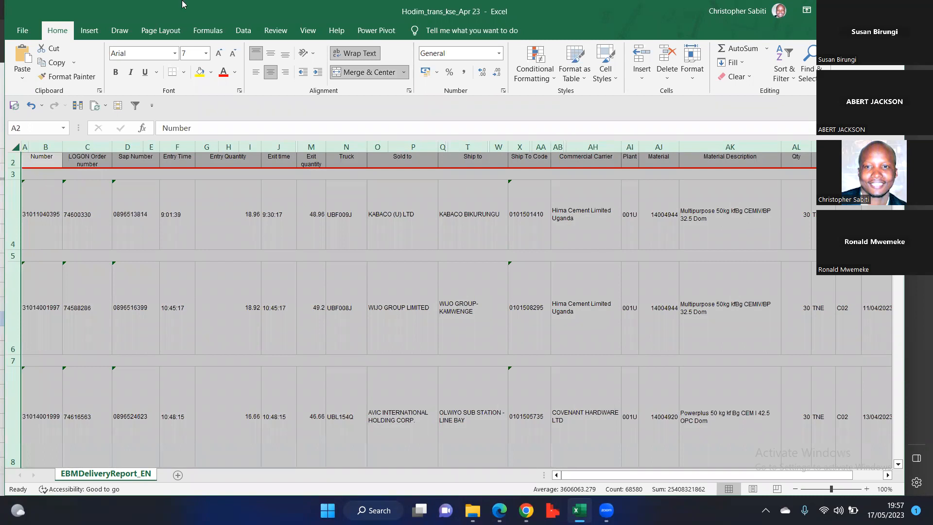
pyautogui.click(244, 30)
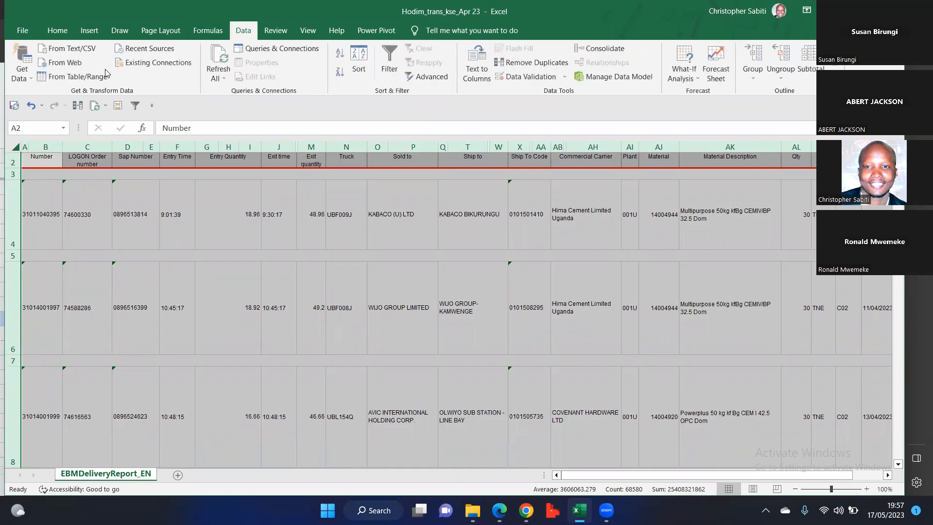
pyautogui.click(22, 71)
pyautogui.moveTo(61, 166)
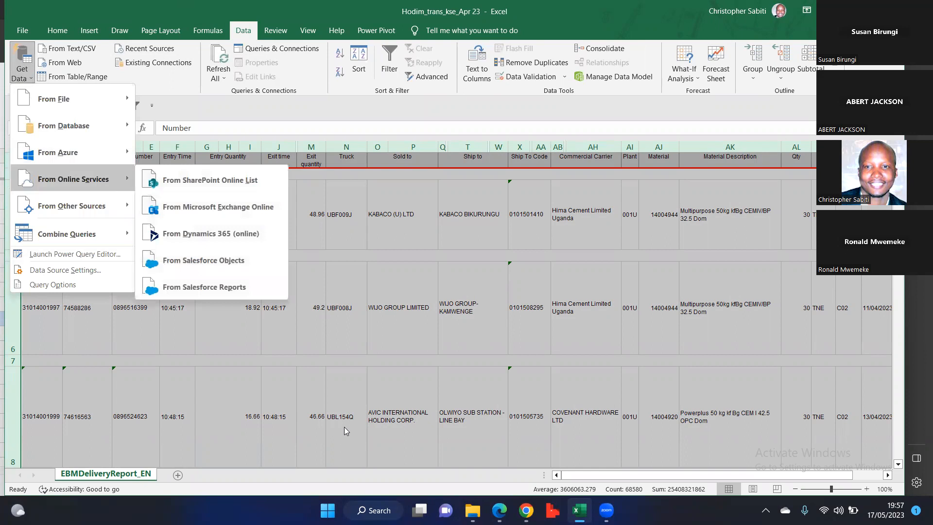
pyautogui.click(300, 337)
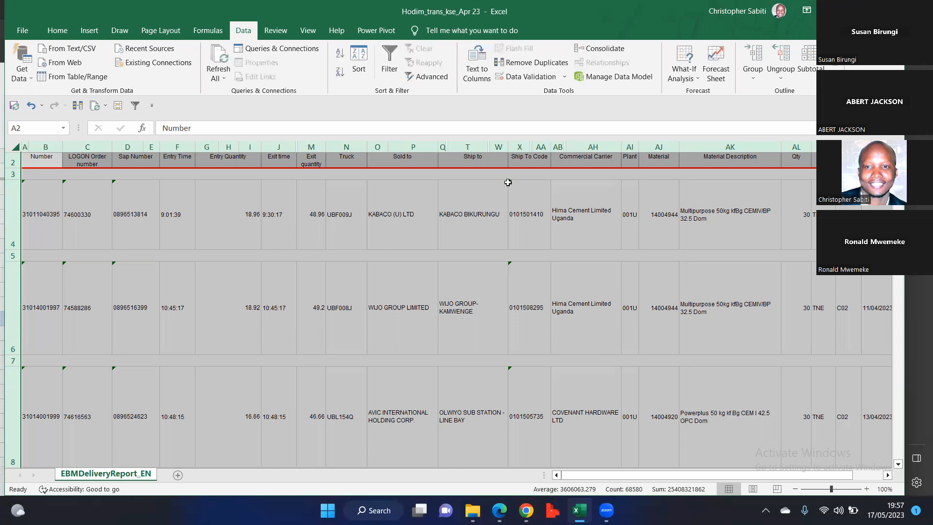
# - Copy the entire EBMDeliveryReport_EN sheet and add a new blank worksheet for the data
pyautogui.click(151, 237)
pyautogui.click(13, 149)
pyautogui.hotkey('ctrl', 'c')
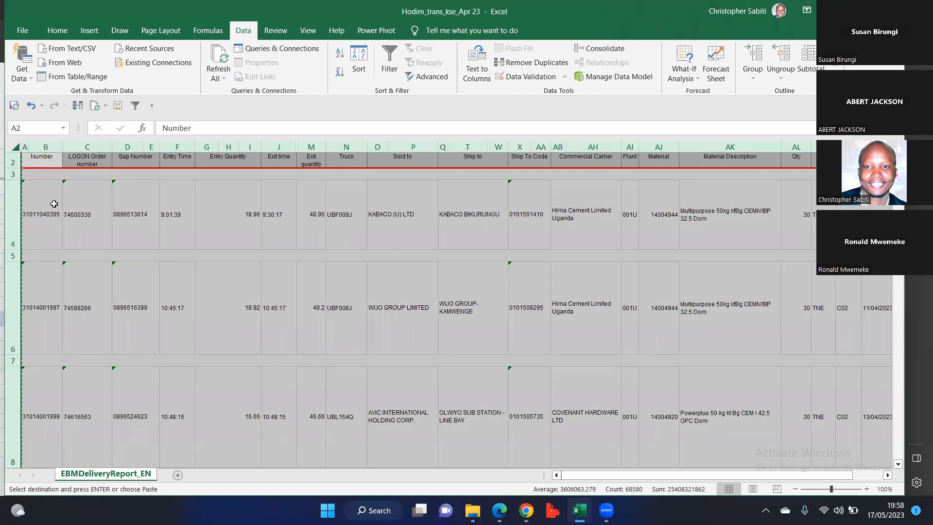
pyautogui.click(58, 30)
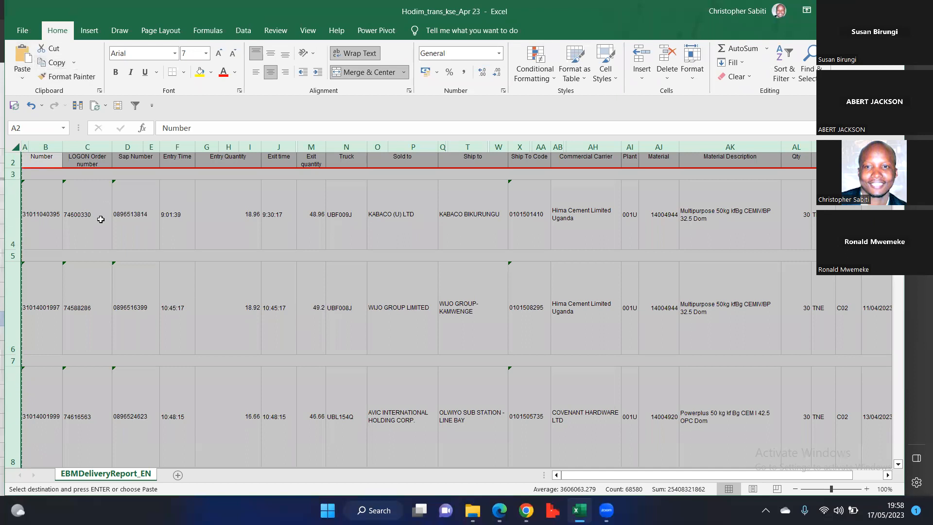
pyautogui.click(178, 477)
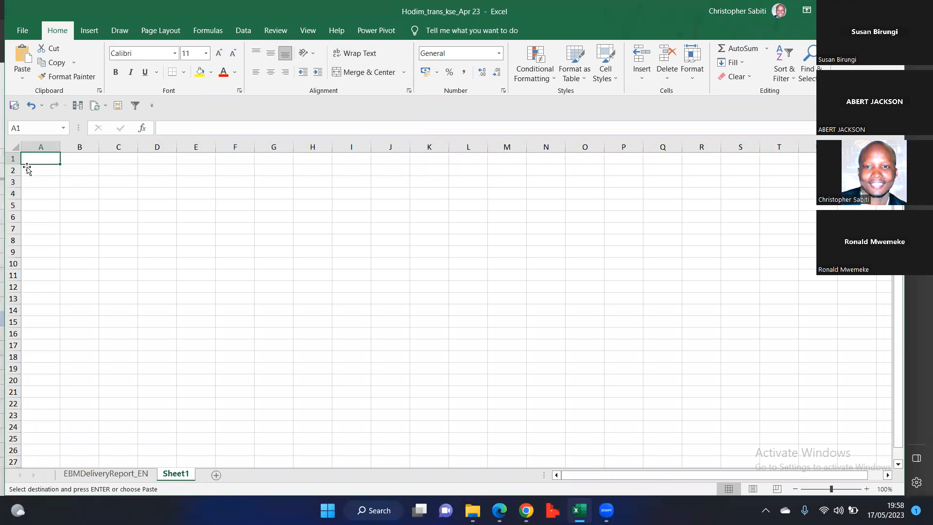
pyautogui.click(22, 82)
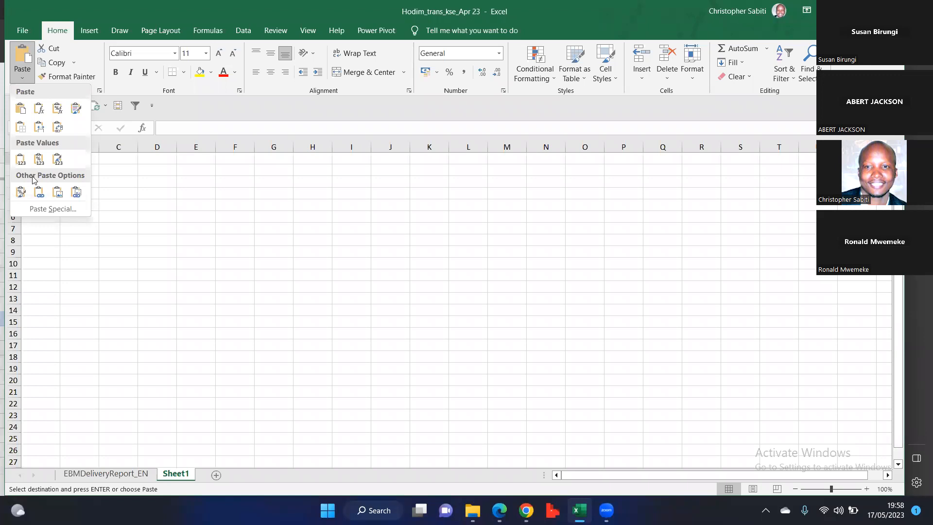
pyautogui.click(139, 474)
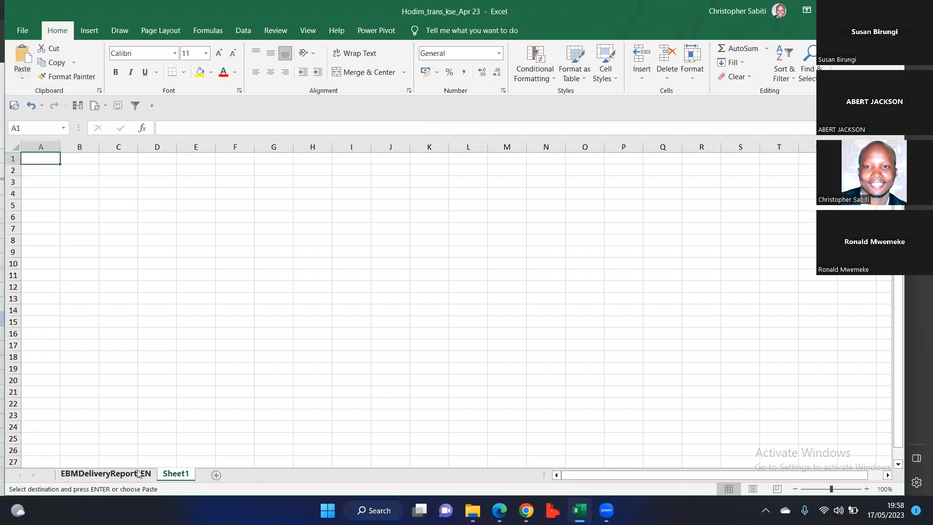
pyautogui.hotkey('ctrl', 'pageup')
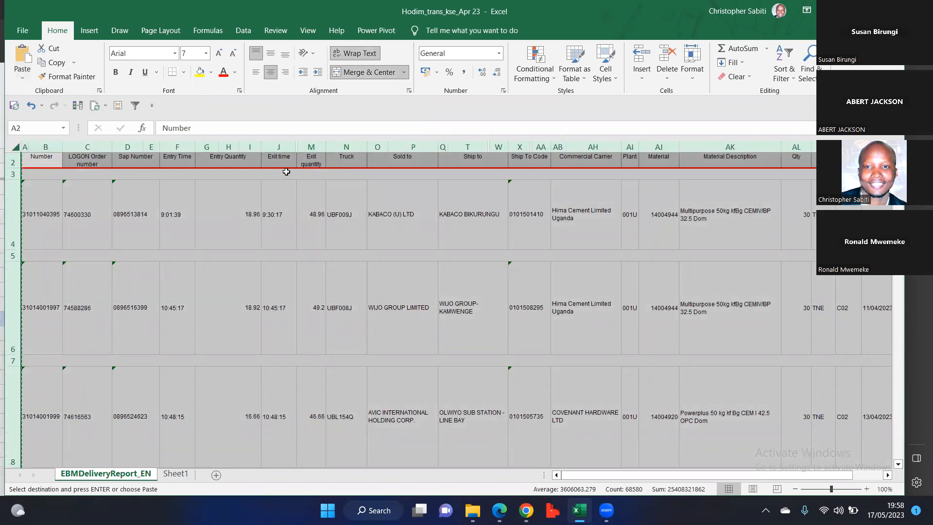
pyautogui.click(176, 474)
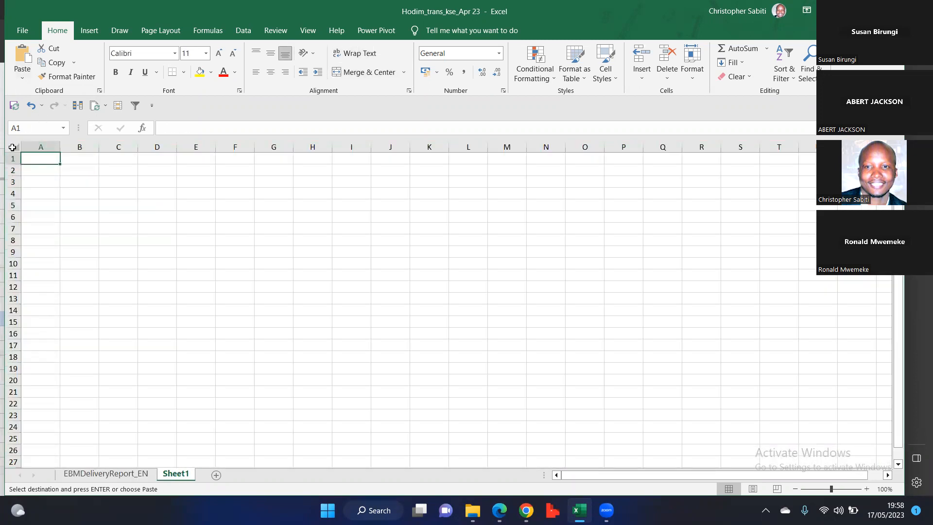
pyautogui.click(13, 147)
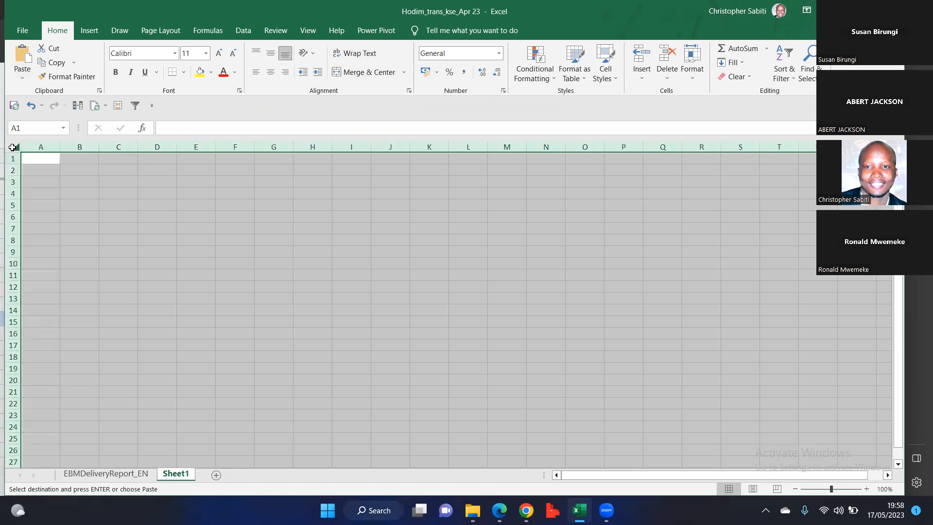
pyautogui.click(41, 170)
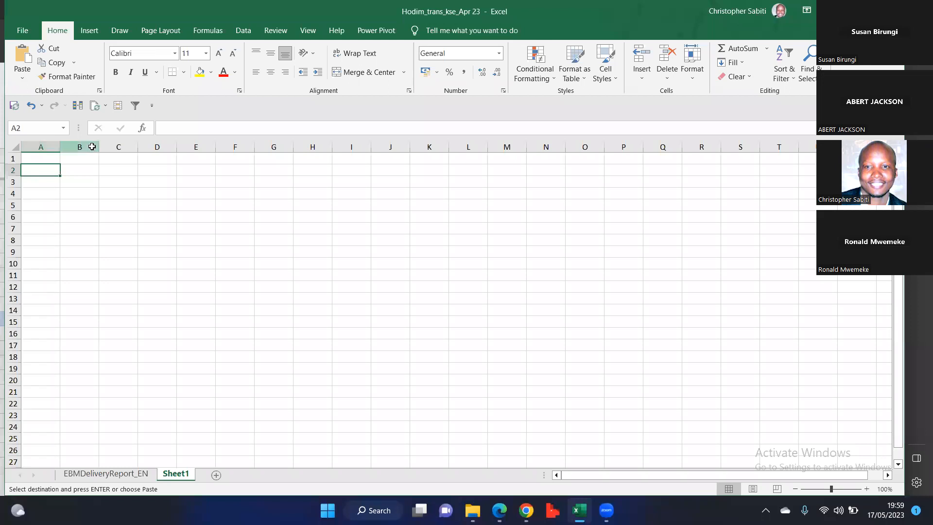
# - Paste the copied report over the whole of Sheet1 as values only, and clear the full-sheet selection
pyautogui.click(17, 146)
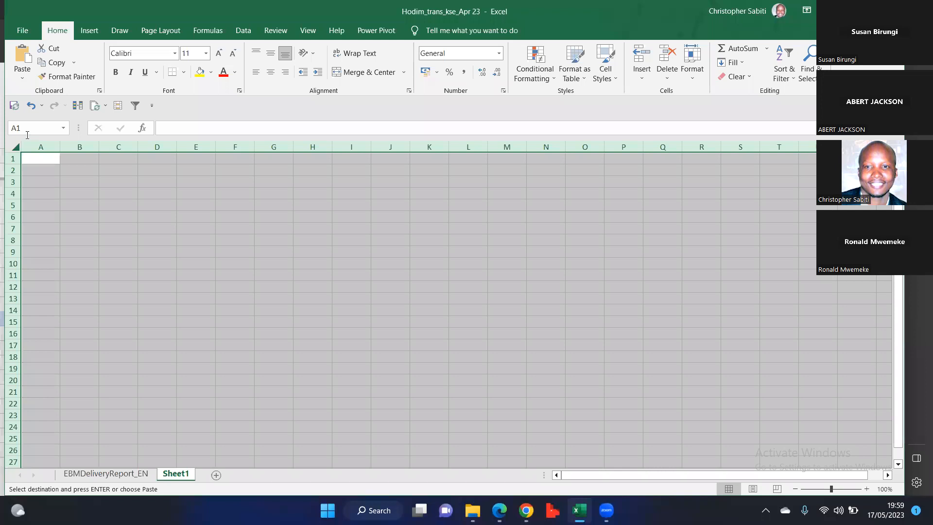
pyautogui.click(21, 79)
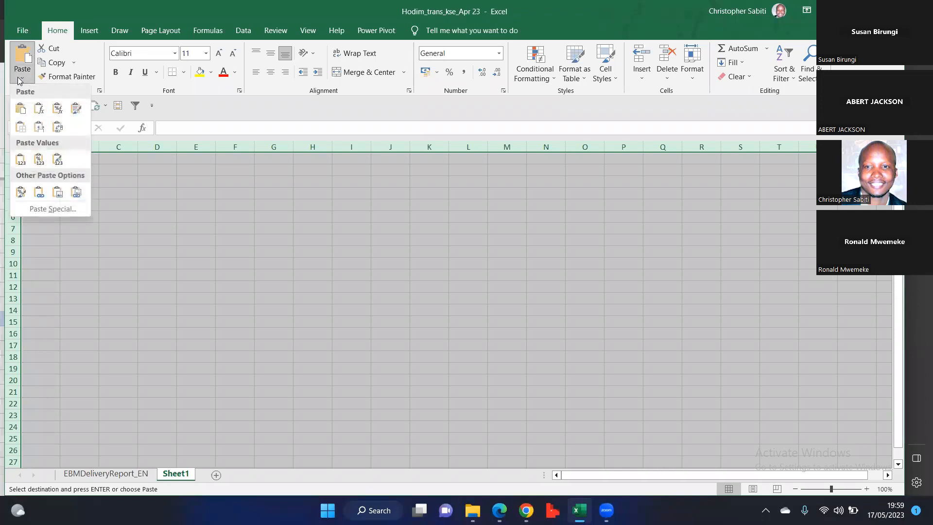
pyautogui.click(20, 159)
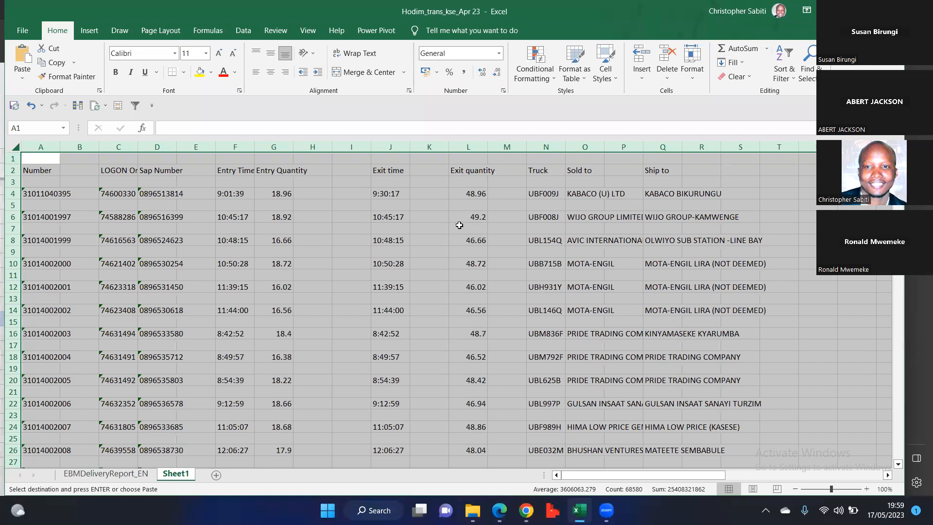
pyautogui.click(357, 238)
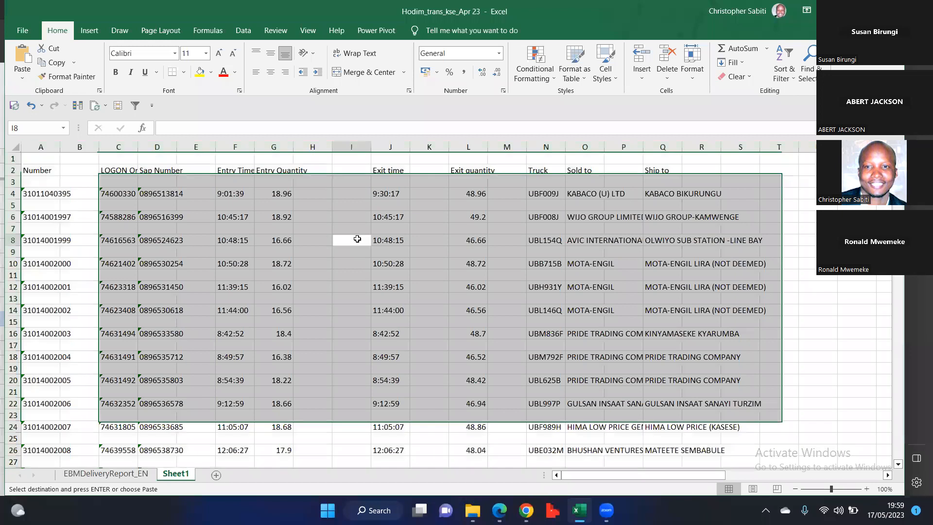
pyautogui.click(358, 238)
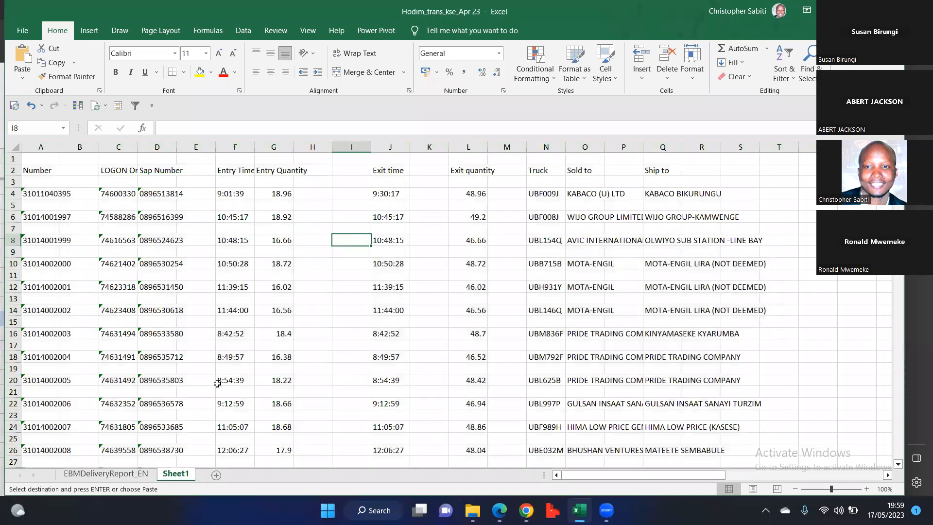
# - Compare the merged Entry Quantity columns in EBMDeliveryReport_EN with the pasted values in Sheet1
pyautogui.click(113, 475)
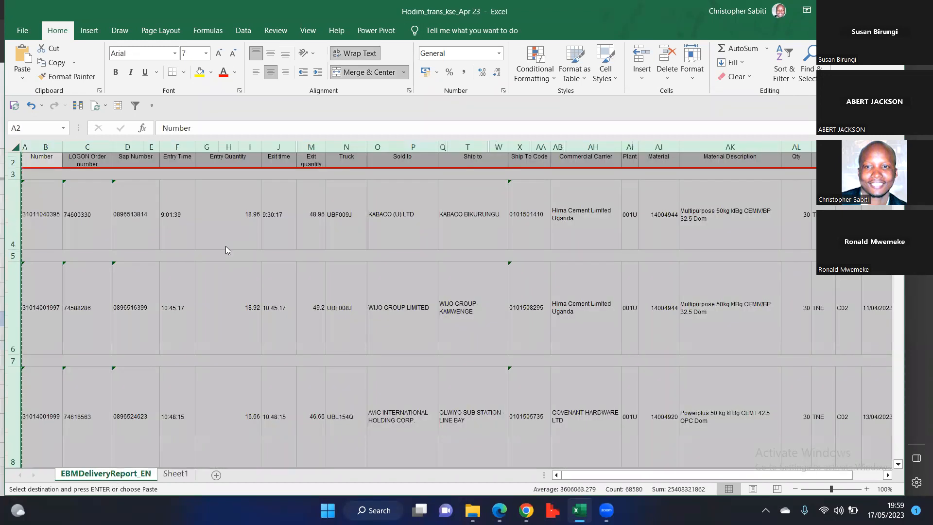
pyautogui.click(248, 257)
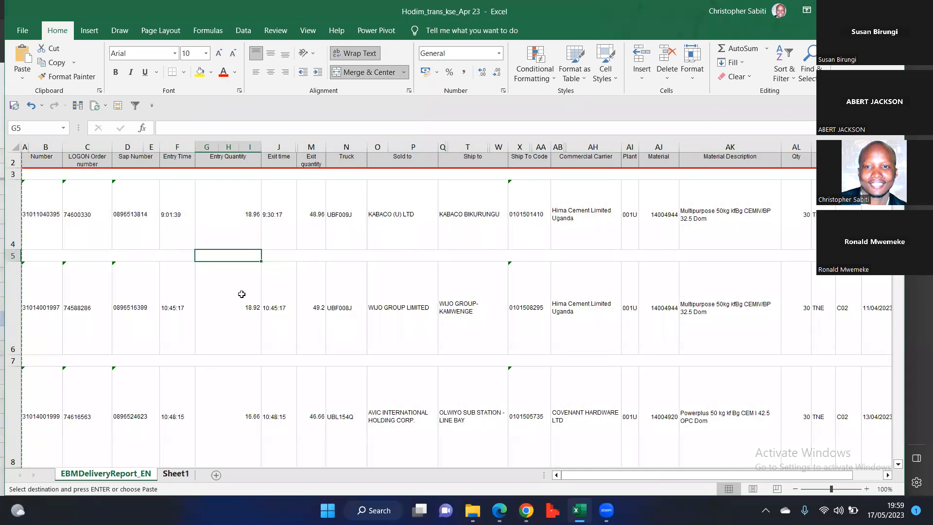
pyautogui.hotkey('ctrl', 'pagedown')
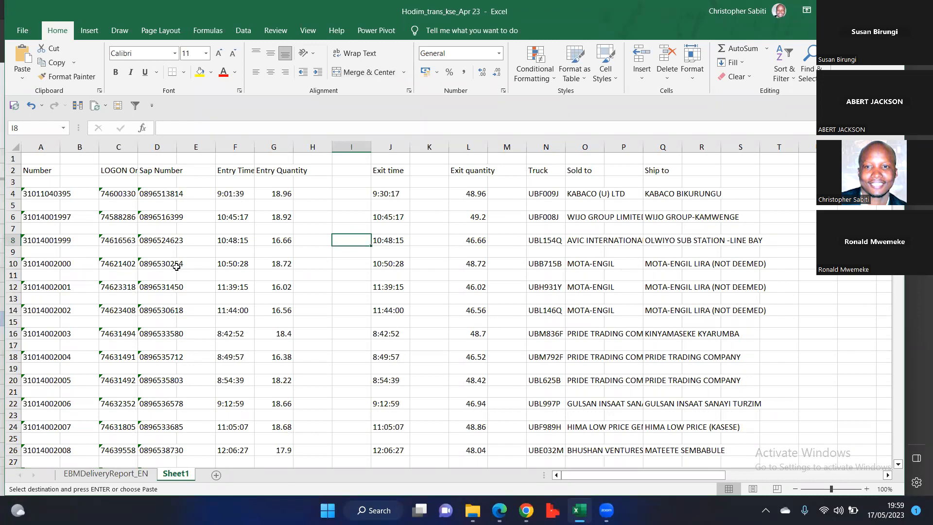
pyautogui.press('Right')
pyautogui.press('Right')
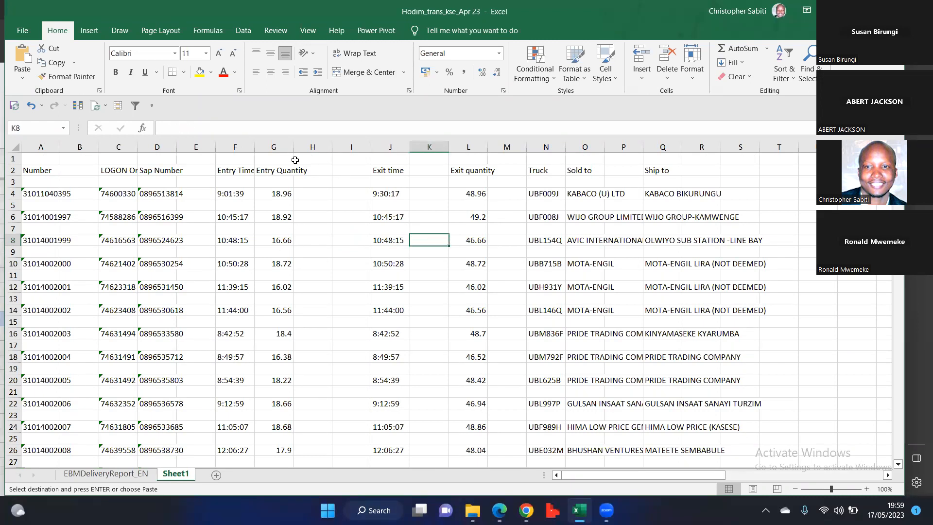
# - Autofit the width of column G in Sheet1 to its Entry Quantity contents
pyautogui.click(276, 188)
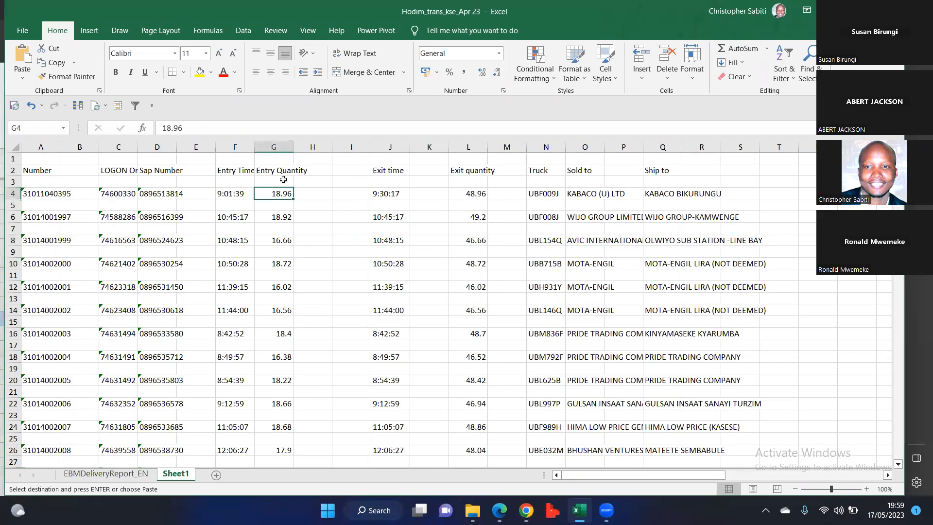
pyautogui.click(289, 152)
pyautogui.moveTo(289, 152); pyautogui.dragTo(351, 152)
pyautogui.click(284, 194)
pyautogui.doubleClick(294, 147)
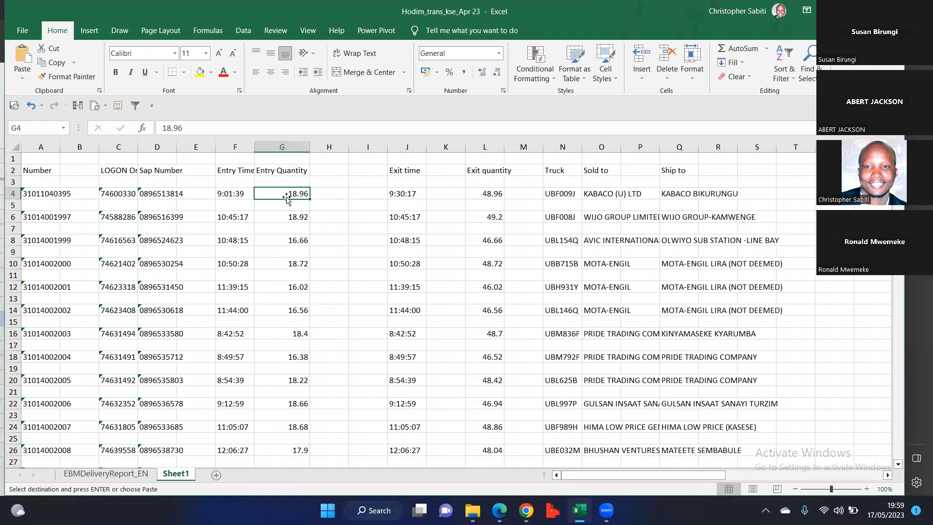
# - Check columns H and I between Entry Quantity and Exit time in Sheet1 for data
pyautogui.click(333, 146)
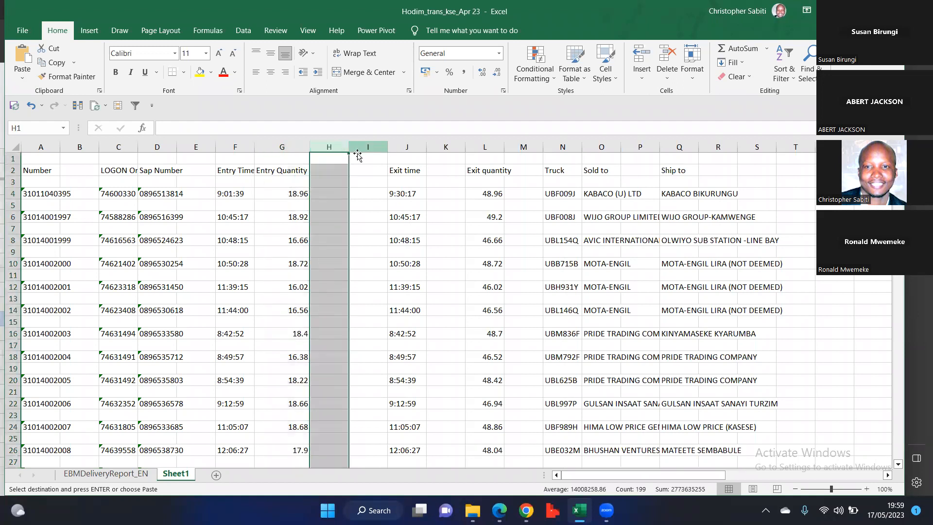
pyautogui.click(360, 147)
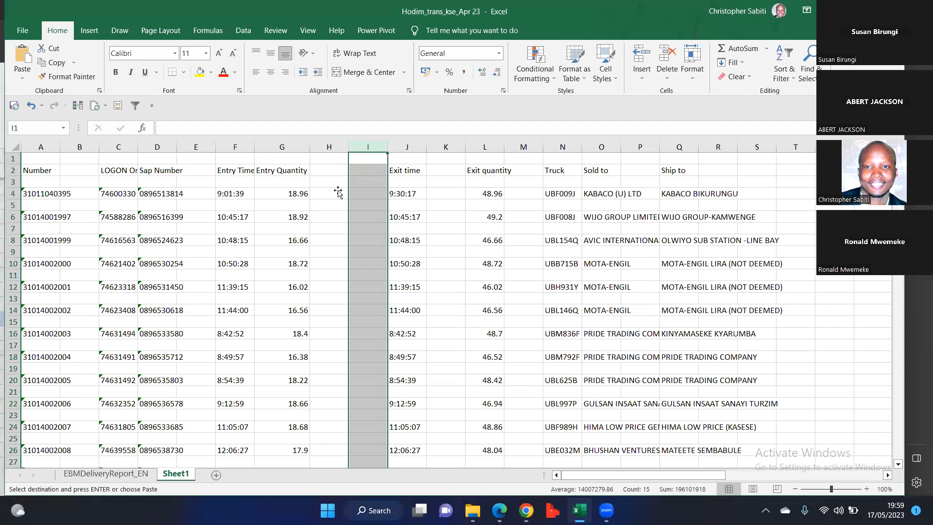
pyautogui.click(412, 241)
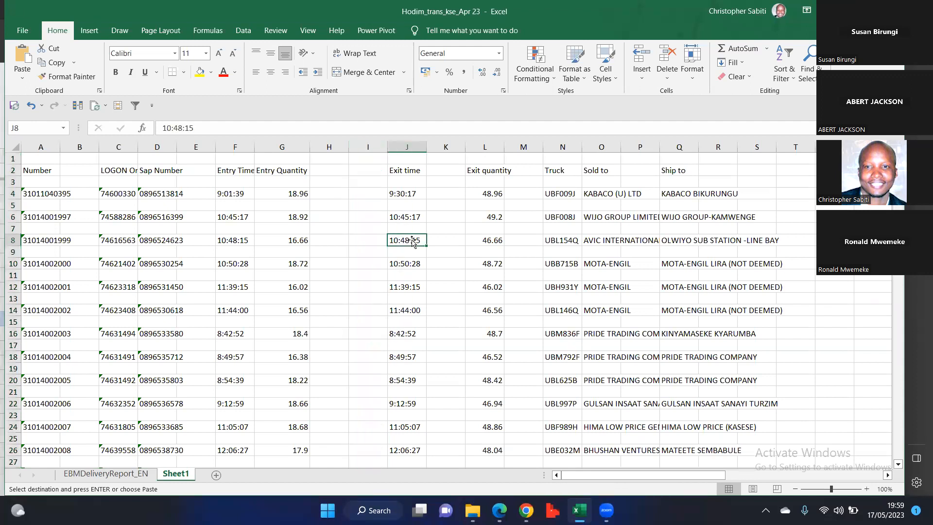
# - Examine the remaining columns of Sheet1 along row 8 through column AR, from Exit quantity past Delivery Date and UserID, and return to column A
pyautogui.press('Right')
pyautogui.press('Right')
pyautogui.press('Right')
pyautogui.press('Right')
pyautogui.press('Right')
pyautogui.press('Right')
pyautogui.press('Right')
pyautogui.press('Right')
pyautogui.press('Right')
pyautogui.press('Right')
pyautogui.press('Right')
pyautogui.press('Right')
pyautogui.press('Right')
pyautogui.press('Right')
pyautogui.press('Right')
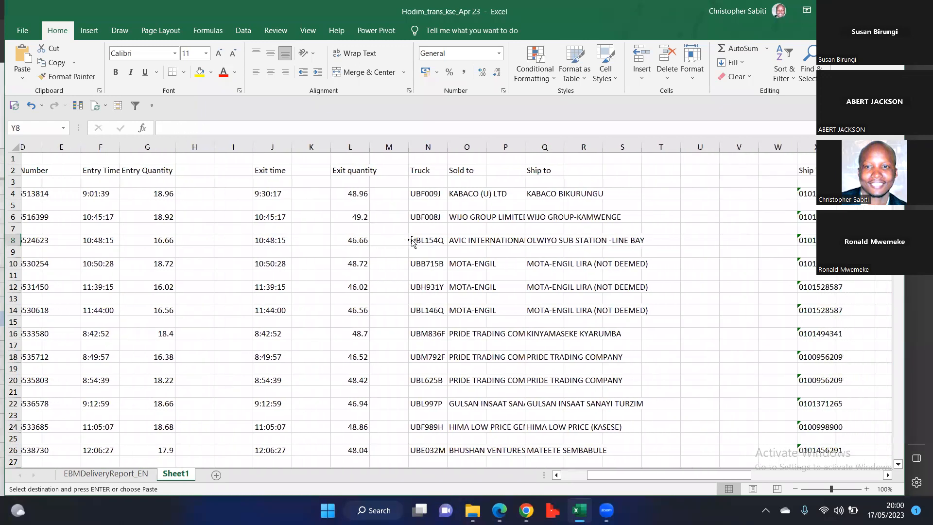
pyautogui.press('Right')
pyautogui.press('Right')
pyautogui.press('Right')
pyautogui.press('Right')
pyautogui.press('Right')
pyautogui.press('Right')
pyautogui.press('Right')
pyautogui.press('Right')
pyautogui.press('Right')
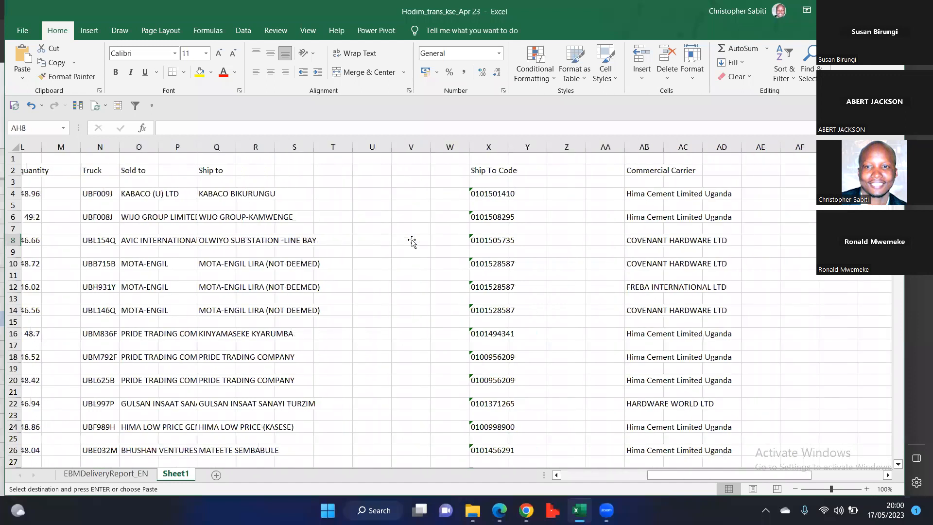
pyautogui.press('Right')
pyautogui.press('Right')
pyautogui.press('Right')
pyautogui.press('Right')
pyautogui.press('Right')
pyautogui.press('Right')
pyautogui.press('Right')
pyautogui.press('Right')
pyautogui.press('Right')
pyautogui.press('Right')
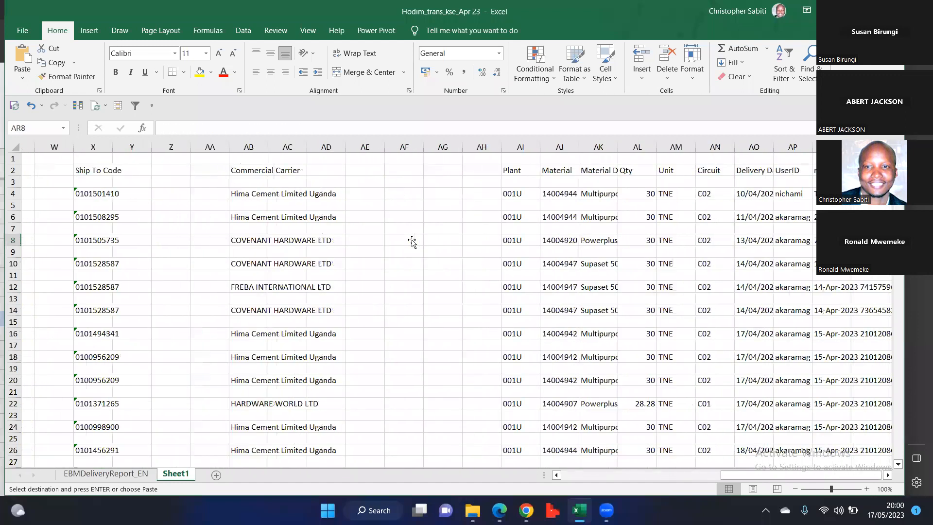
pyautogui.hotkey('ctrl', 'Left')
pyautogui.hotkey('ctrl', 'Left')
pyautogui.hotkey('ctrl', 'Left')
pyautogui.hotkey('ctrl', 'Left')
pyautogui.hotkey('ctrl', 'Left')
pyautogui.hotkey('ctrl', 'Left')
pyautogui.hotkey('ctrl', 'Left')
pyautogui.hotkey('ctrl', 'Left')
pyautogui.hotkey('ctrl', 'Left')
pyautogui.hotkey('ctrl', 'Left')
pyautogui.hotkey('ctrl', 'Left')
pyautogui.hotkey('ctrl', 'Left')
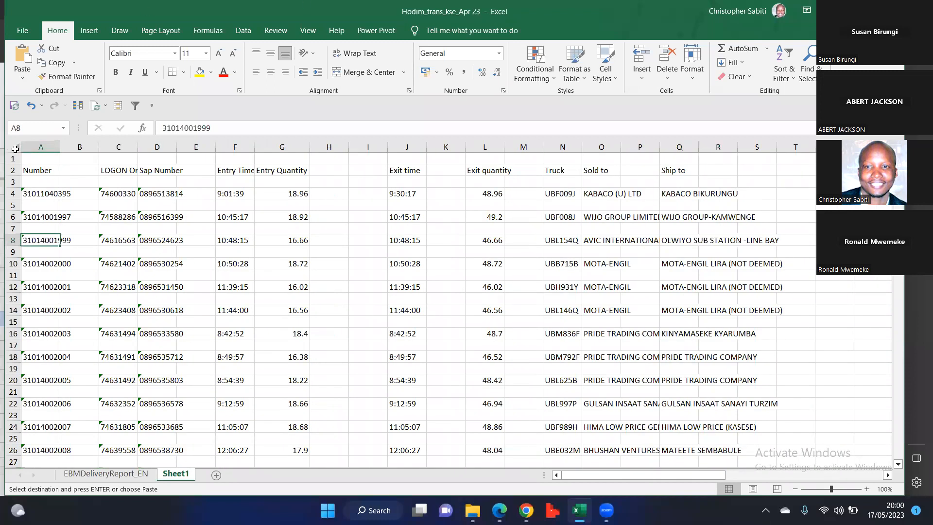
# - Inspect the first records in Sheet1 under Entry Time, Sap Number, the LOGON order column and Number
pyautogui.click(16, 149)
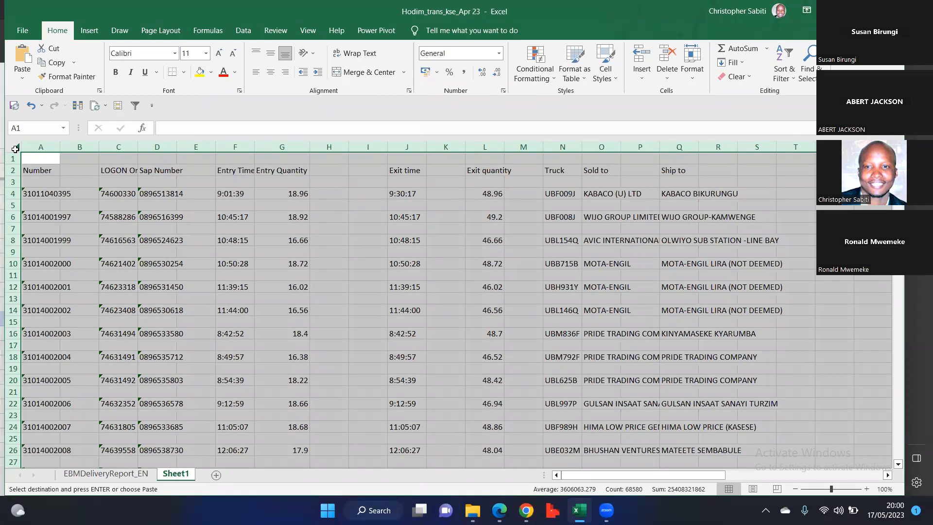
pyautogui.click(233, 195)
pyautogui.click(240, 216)
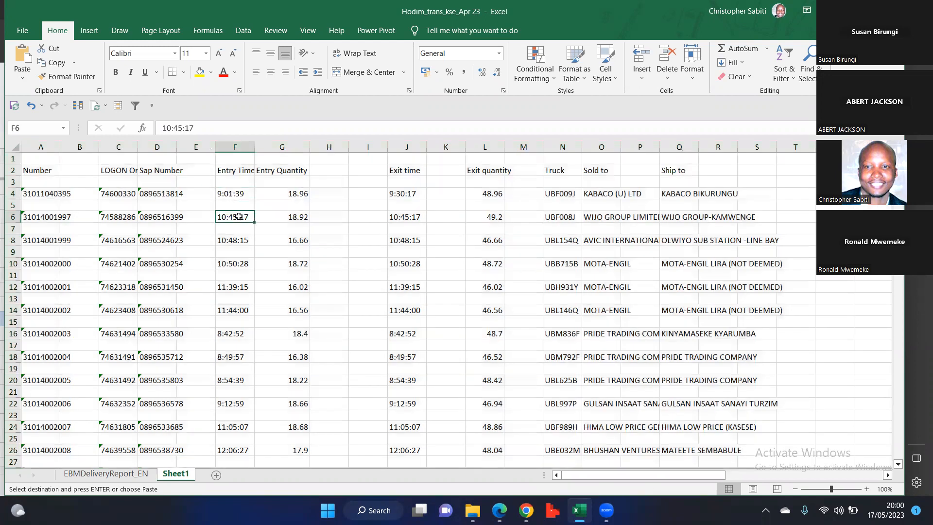
pyautogui.click(154, 217)
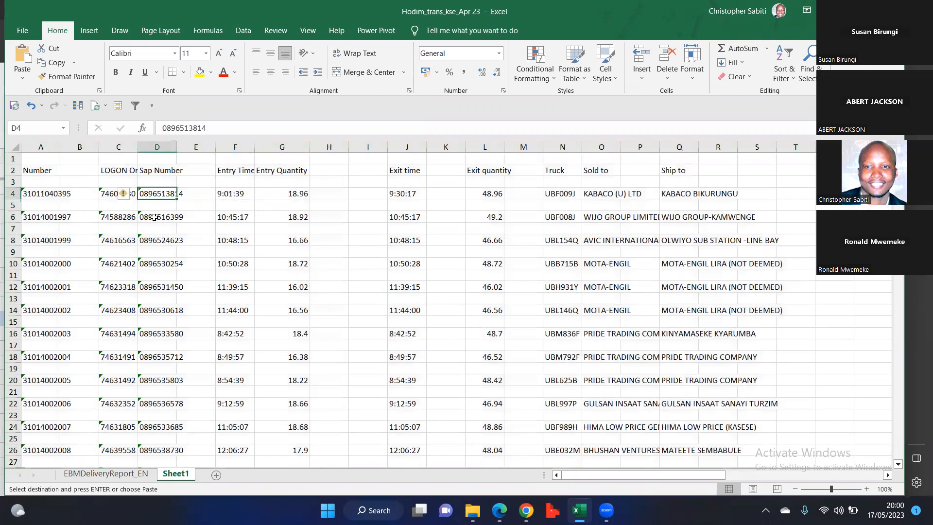
pyautogui.click(120, 195)
pyautogui.click(124, 216)
pyautogui.click(48, 194)
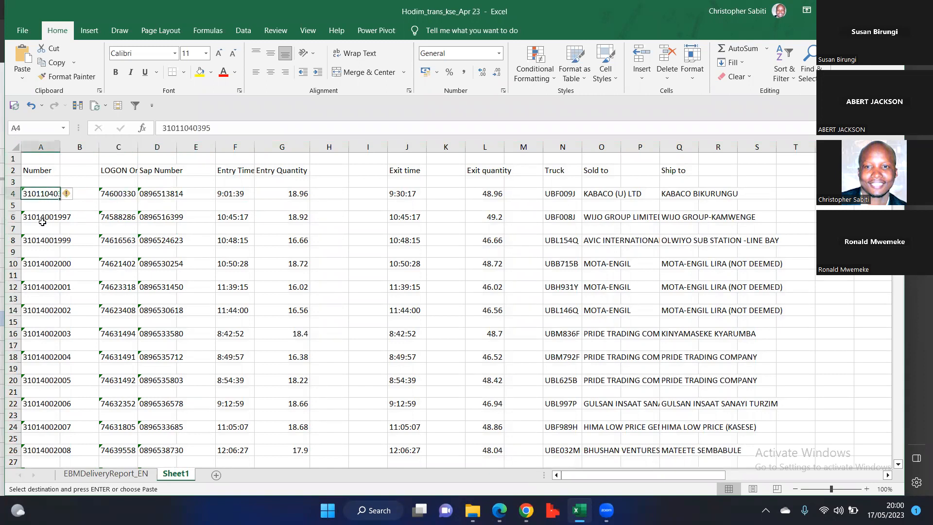
pyautogui.press('Down')
pyautogui.press('Down')
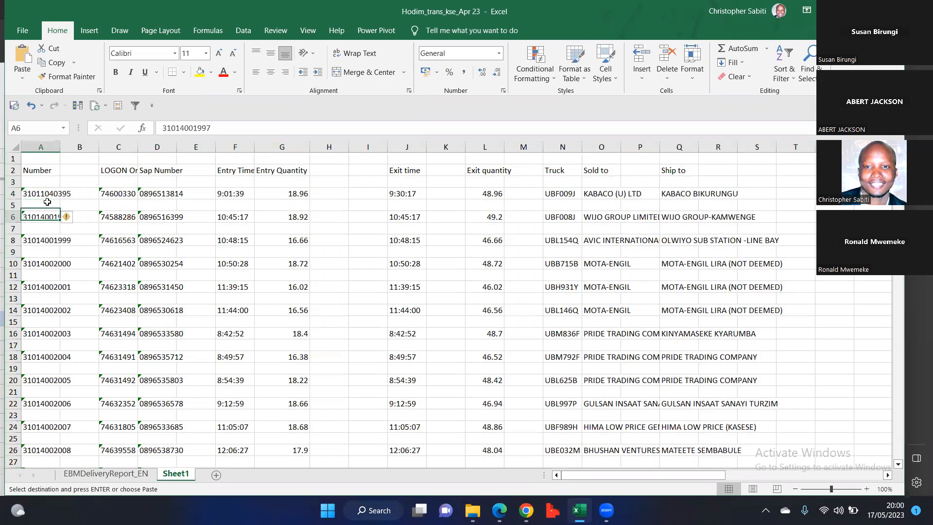
pyautogui.click(195, 228)
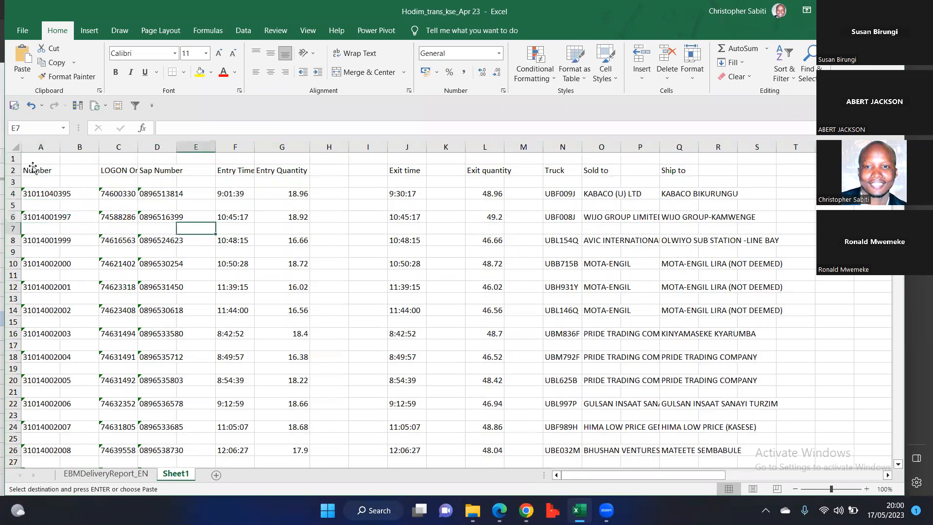
pyautogui.click(17, 145)
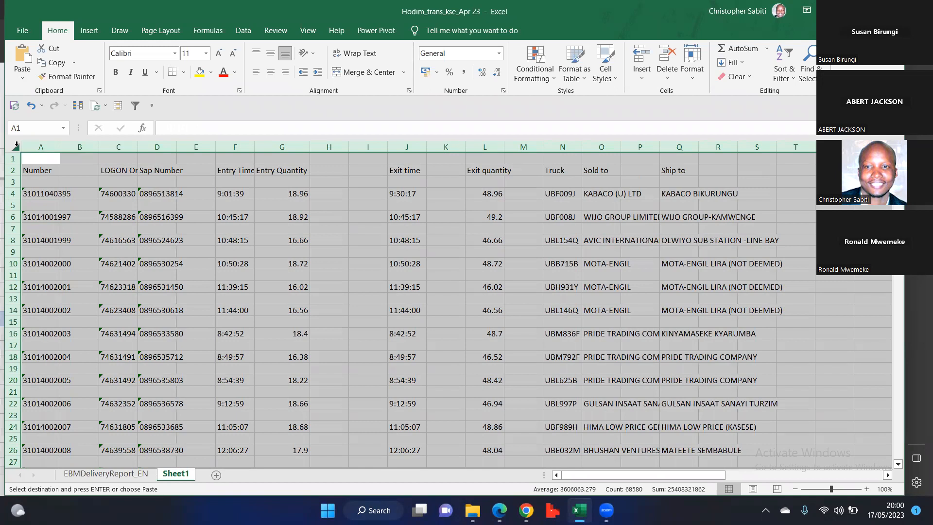
pyautogui.click(252, 33)
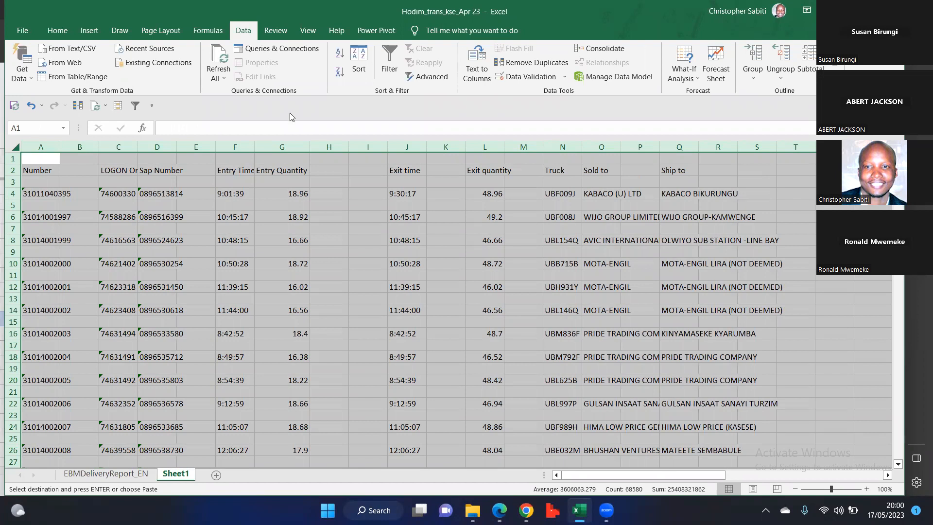
pyautogui.click(291, 182)
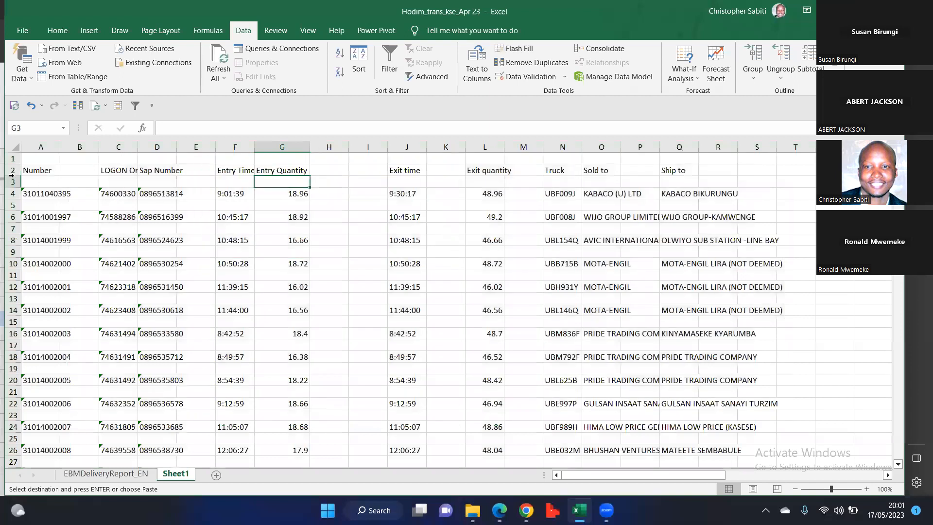
# - Examine rows 2 to 4 and columns D, E, G and H in Sheet1 to compare its row and column layout
pyautogui.click(10, 170)
pyautogui.click(12, 194)
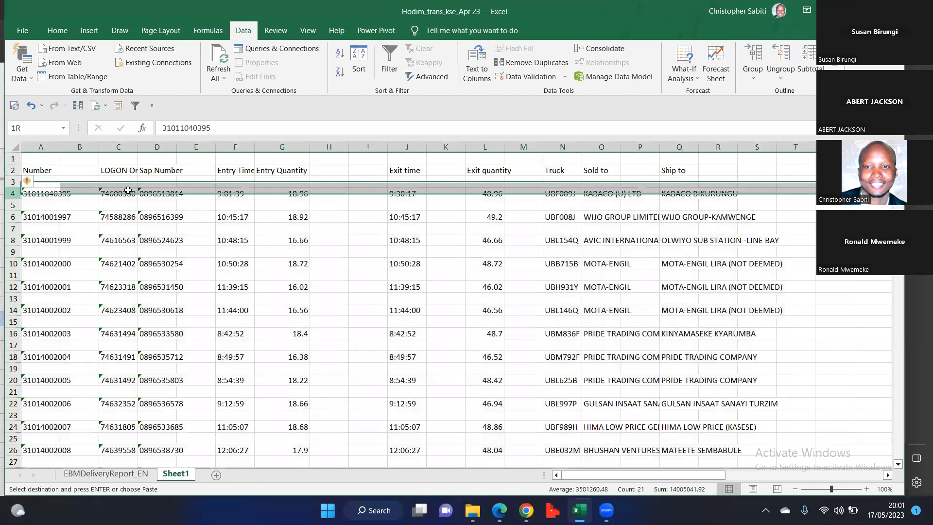
pyautogui.click(161, 146)
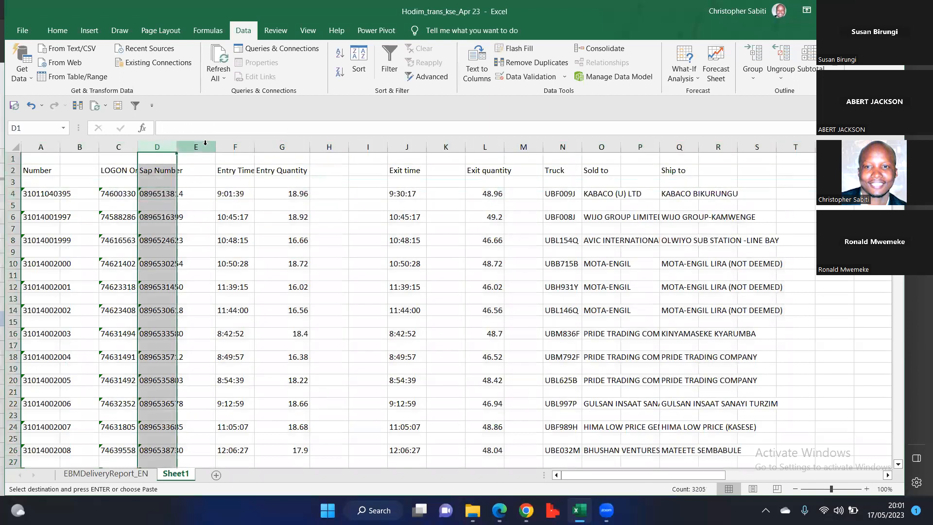
pyautogui.click(196, 146)
pyautogui.moveTo(291, 147); pyautogui.dragTo(337, 162)
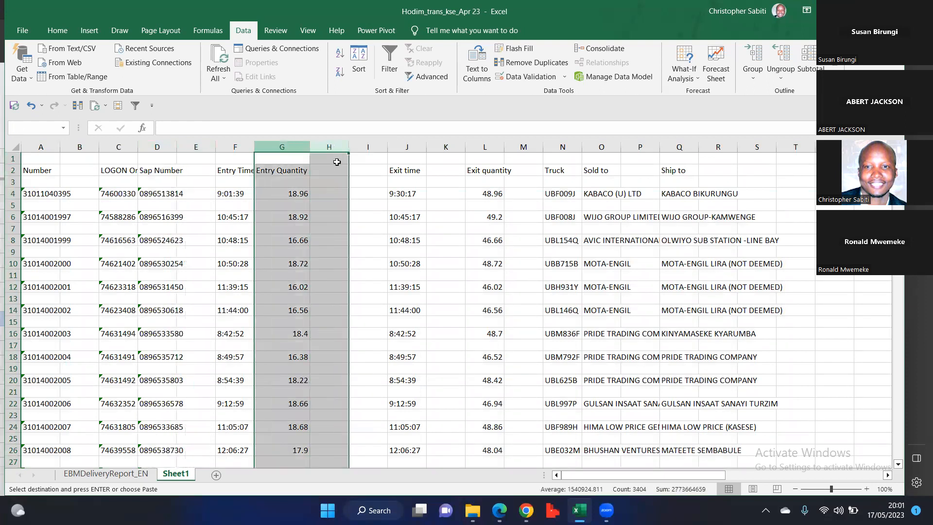
pyautogui.click(332, 198)
pyautogui.moveTo(12, 170); pyautogui.dragTo(19, 186)
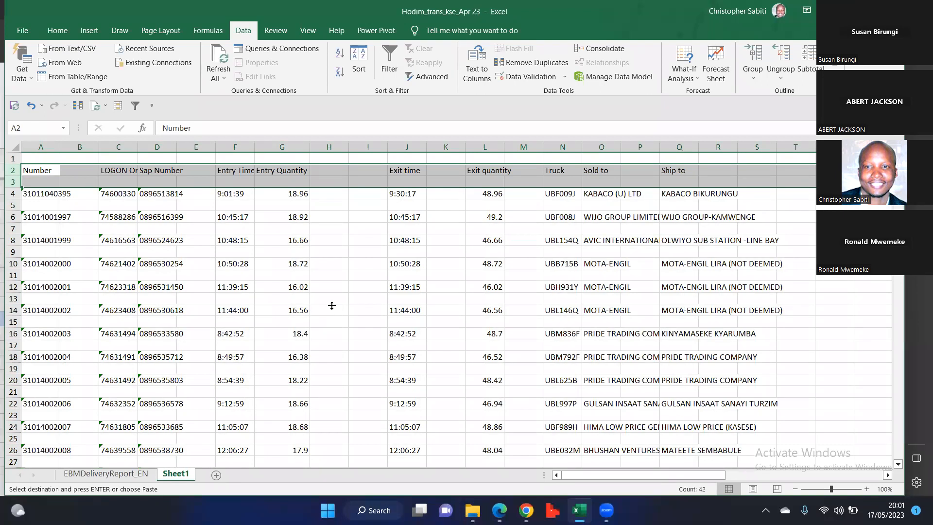
pyautogui.click(331, 290)
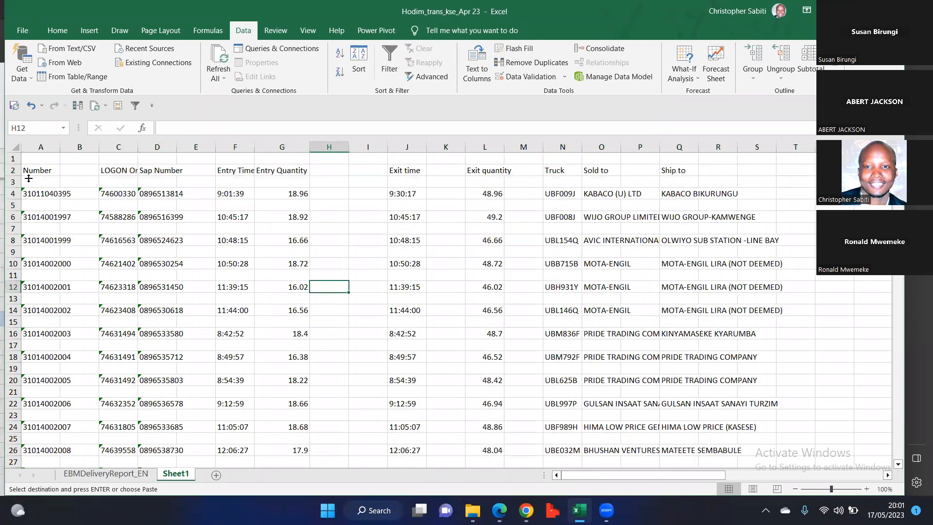
# - Check rows 3, 5, 7, 9 and 11 between the records in Sheet1 for data
pyautogui.click(13, 182)
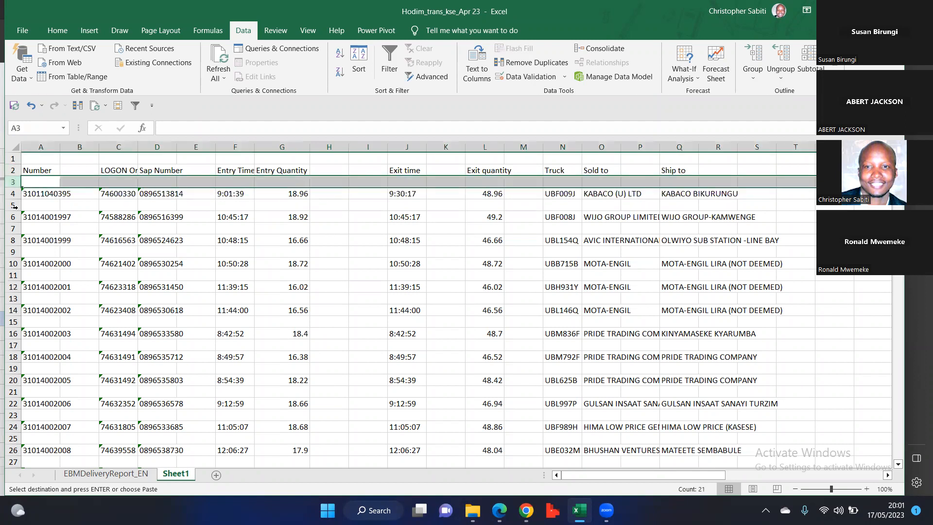
pyautogui.click(13, 205)
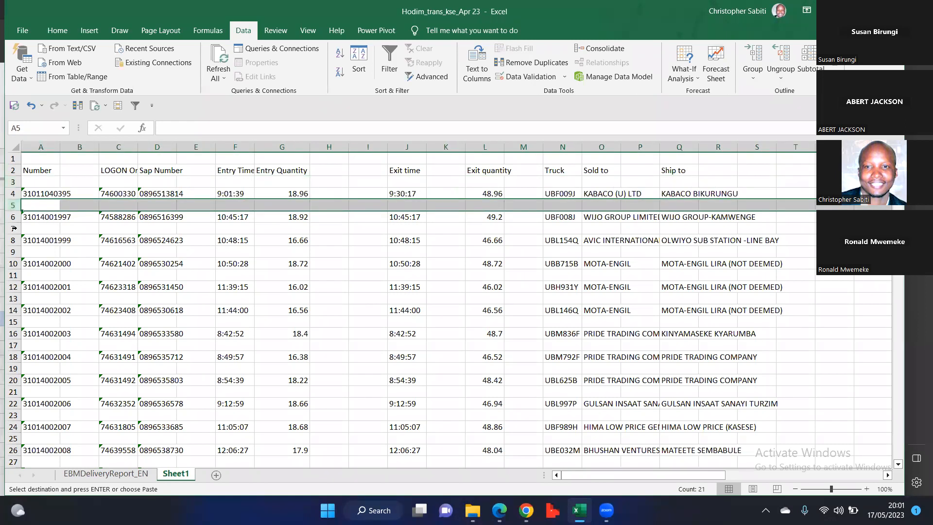
pyautogui.click(13, 228)
pyautogui.click(14, 252)
pyautogui.click(11, 275)
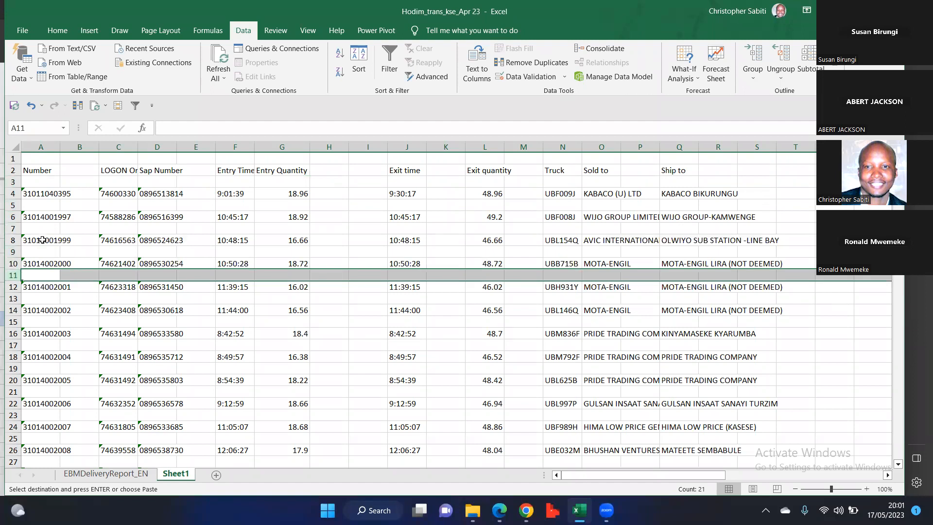
pyautogui.click(107, 217)
# - Remove duplicate rows from the whole of Sheet1, comparing all columns and leaving the data-has-headers option off
pyautogui.click(18, 146)
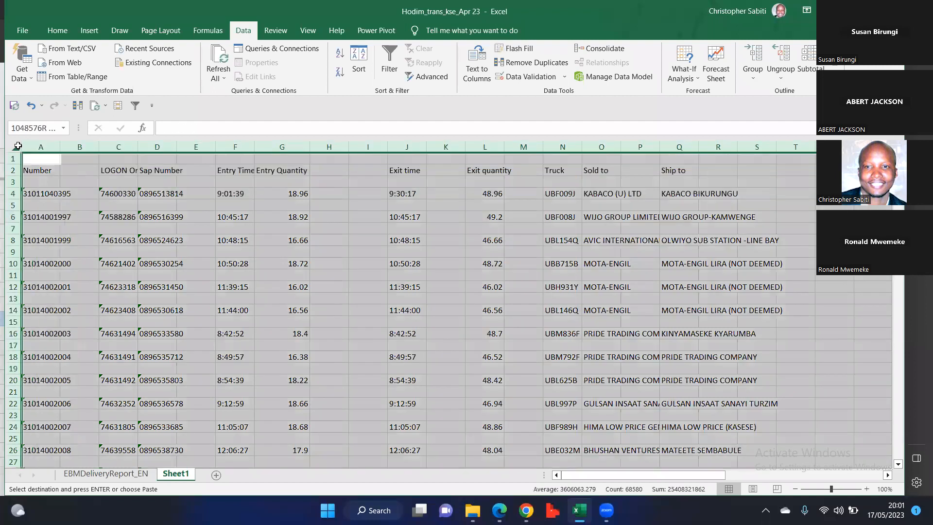
pyautogui.click(58, 30)
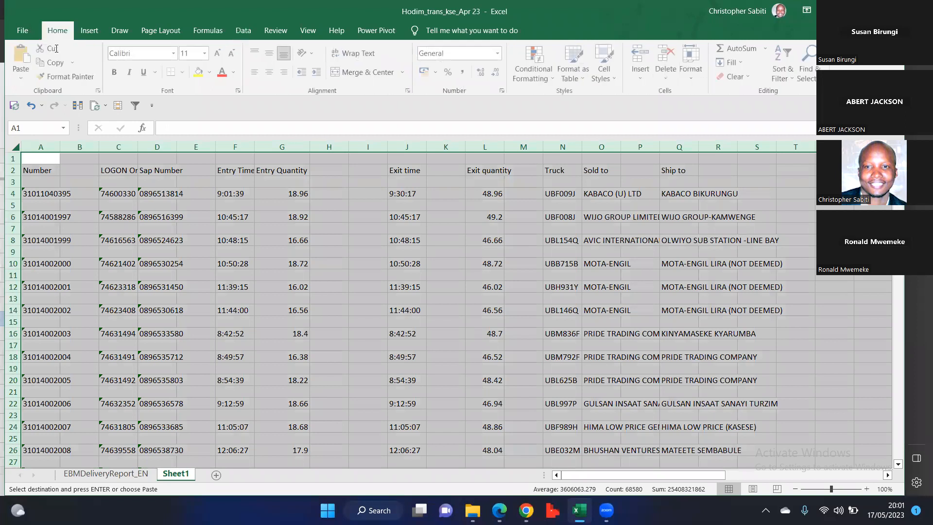
pyautogui.click(243, 30)
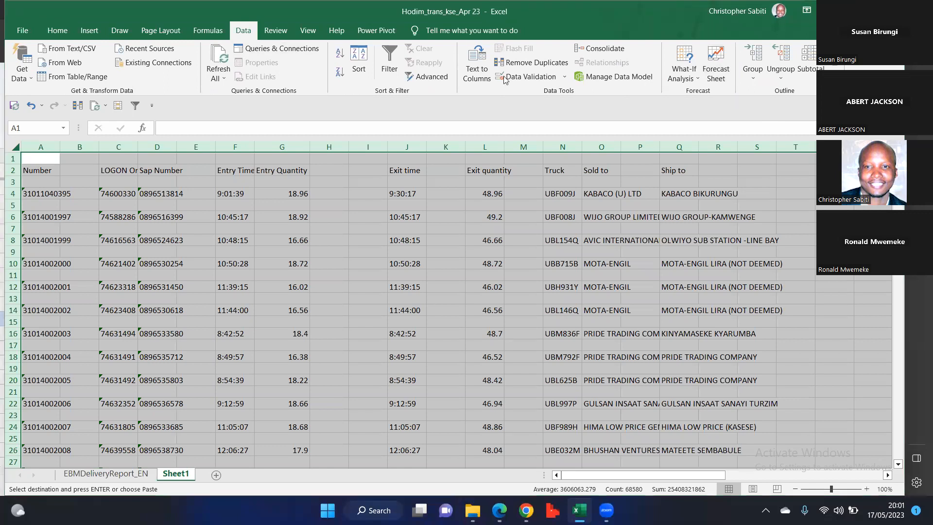
pyautogui.click(526, 68)
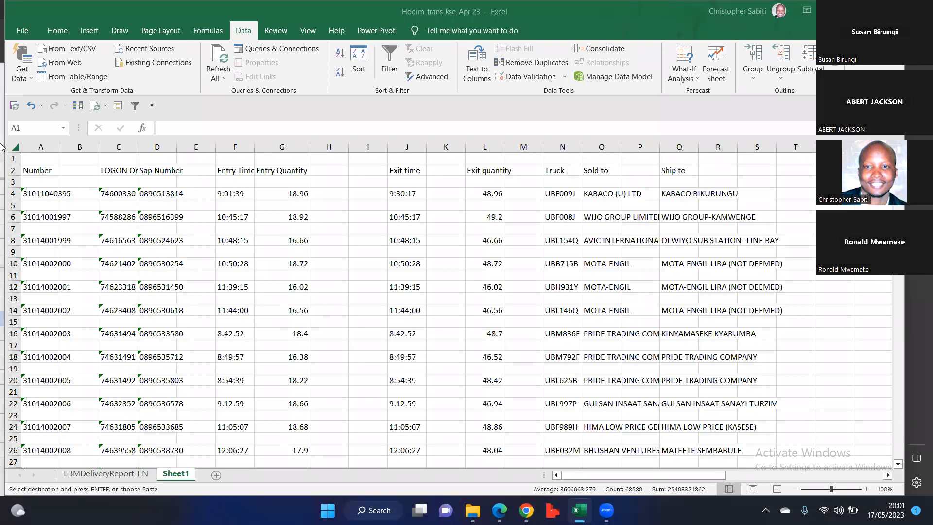
pyautogui.click(16, 147)
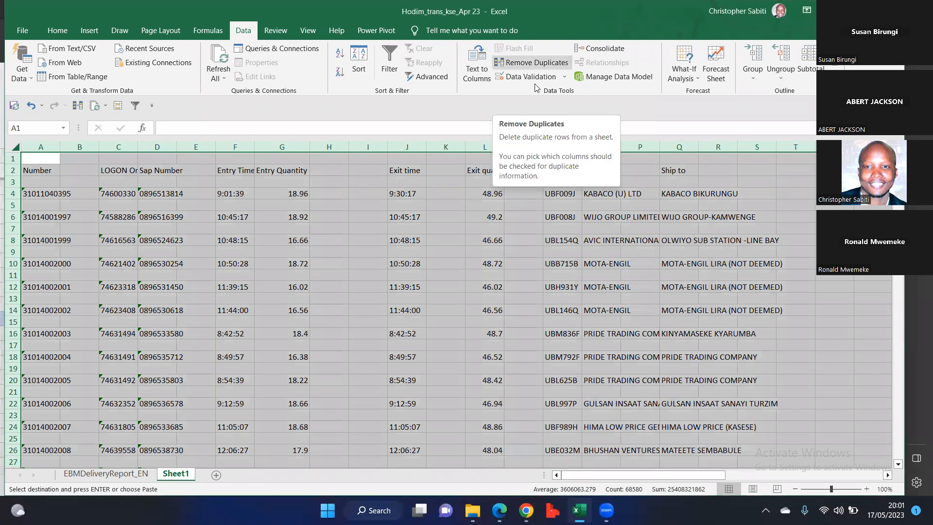
pyautogui.click(525, 63)
pyautogui.moveTo(538, 88); pyautogui.dragTo(354, 210)
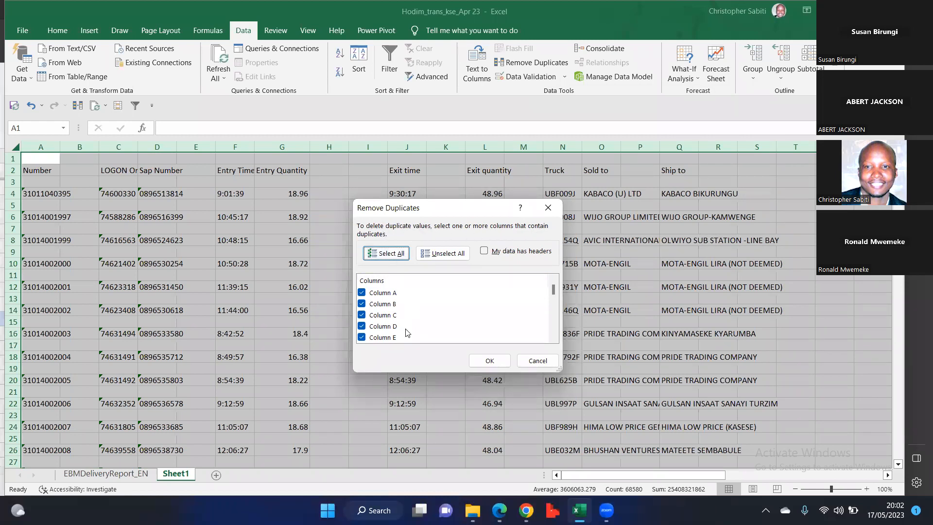
pyautogui.scroll(-10, 413, 325)
pyautogui.scroll(-3, 407, 306)
pyautogui.scroll(13, 407, 306)
pyautogui.click(494, 363)
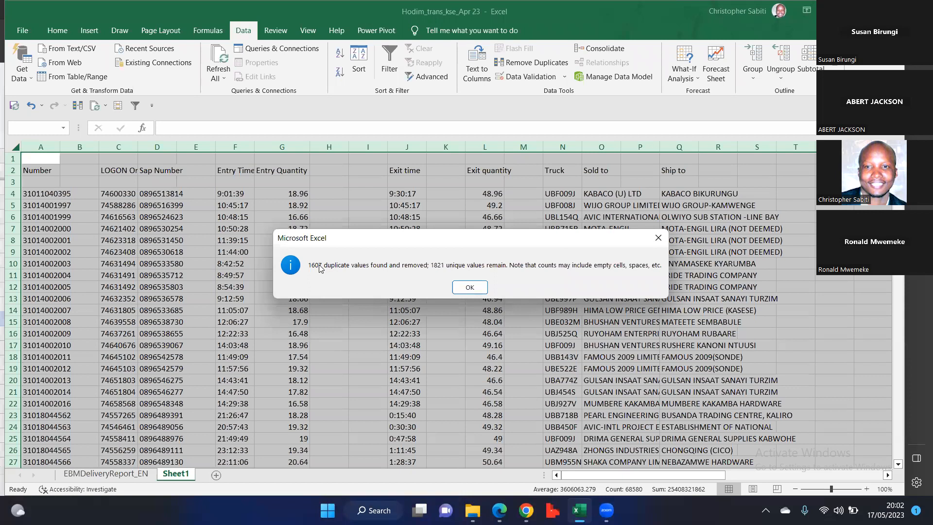
pyautogui.click(469, 288)
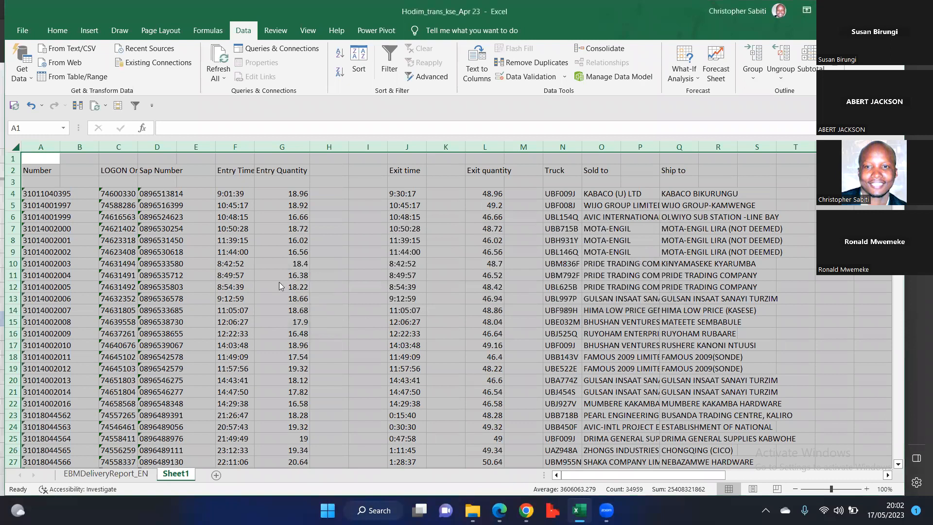
# - Delete the blank row 3 below the headers and the blank row 1 above them in Sheet1
pyautogui.click(406, 310)
pyautogui.scroll(-1, 407, 310)
pyautogui.scroll(-3, 11, 181)
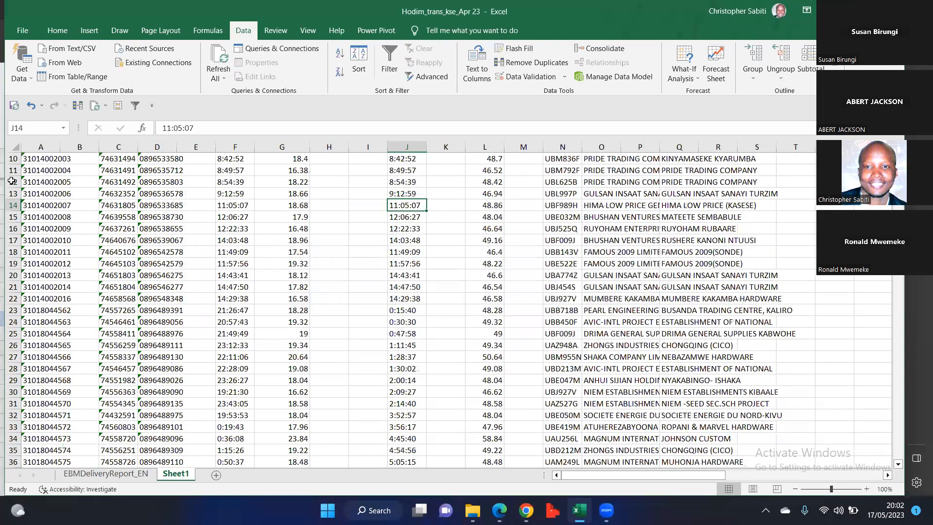
pyautogui.scroll(4, 12, 181)
pyautogui.click(11, 182)
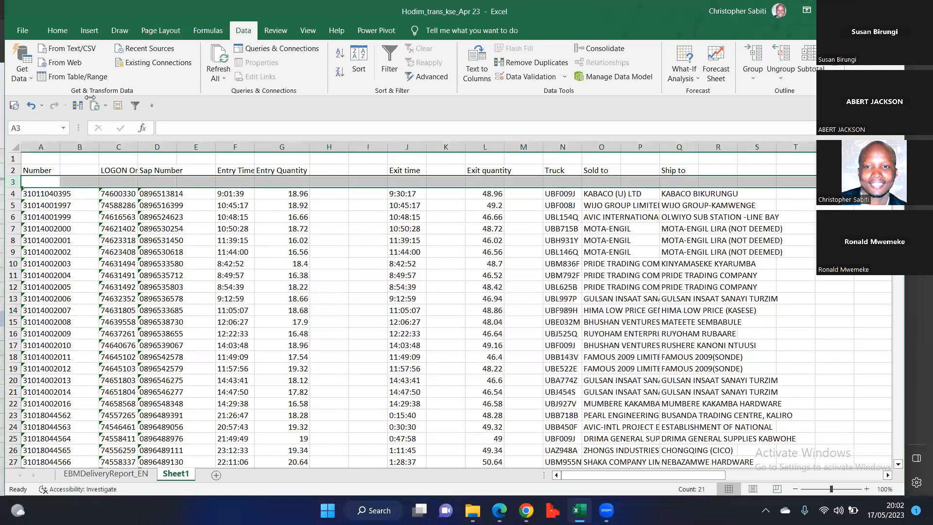
pyautogui.click(60, 29)
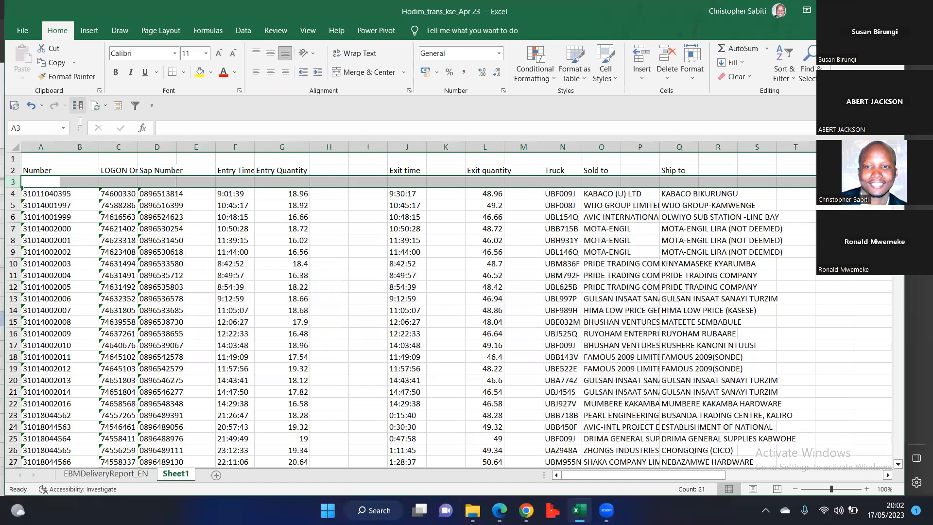
pyautogui.click(666, 58)
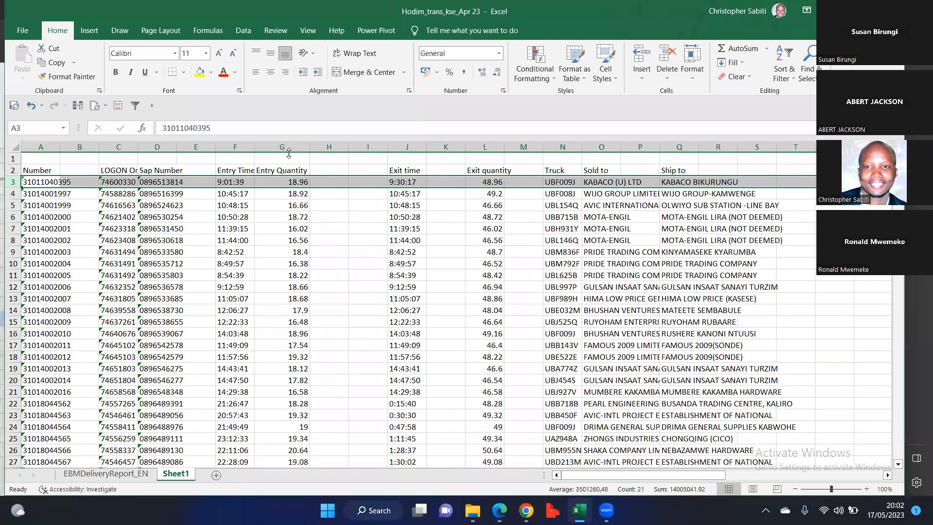
pyautogui.click(11, 158)
pyautogui.hotkey('ctrl', '-')
pyautogui.click(211, 264)
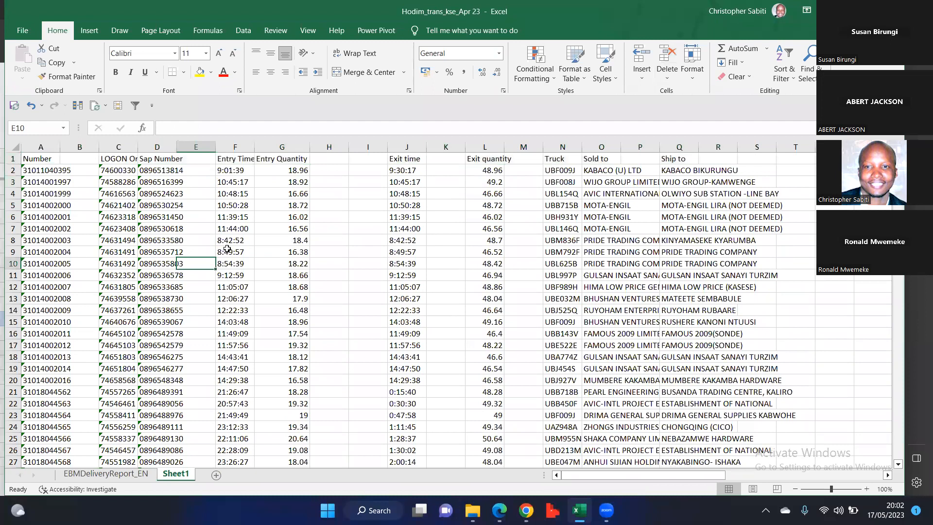
pyautogui.scroll(-4, 195, 267)
pyautogui.scroll(-5, 173, 270)
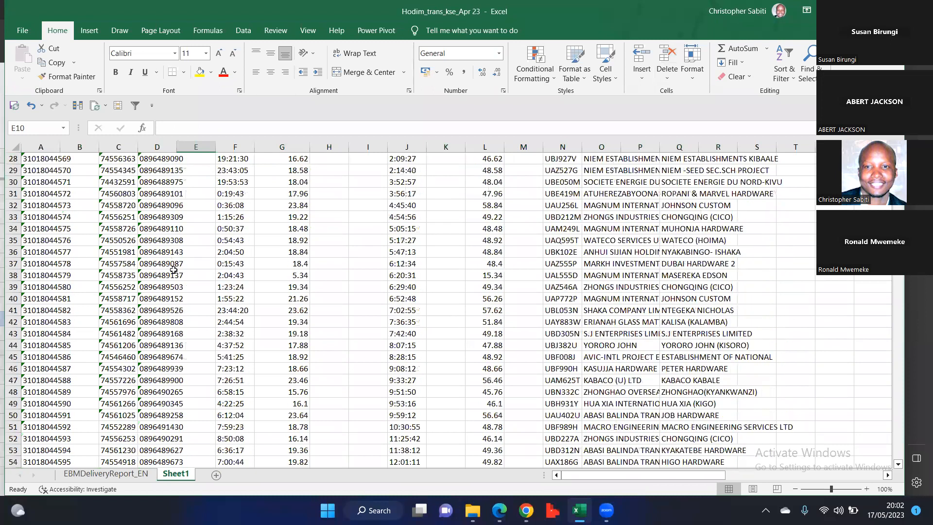
# - Find the last record in column A of Sheet1
pyautogui.scroll(-4, 174, 270)
pyautogui.scroll(-13, 173, 270)
pyautogui.click(42, 264)
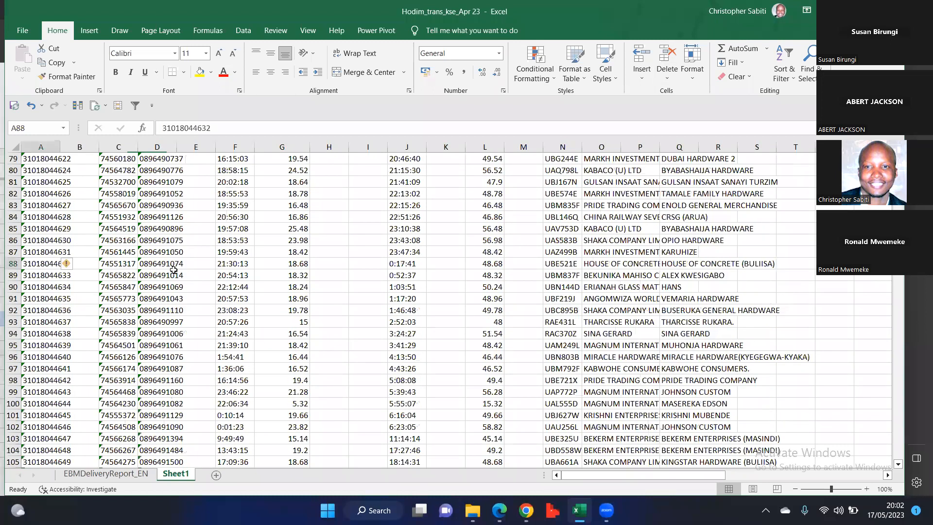
pyautogui.hotkey('ctrl', 'Down')
pyautogui.press('Down')
pyautogui.press('Down')
pyautogui.press('Down')
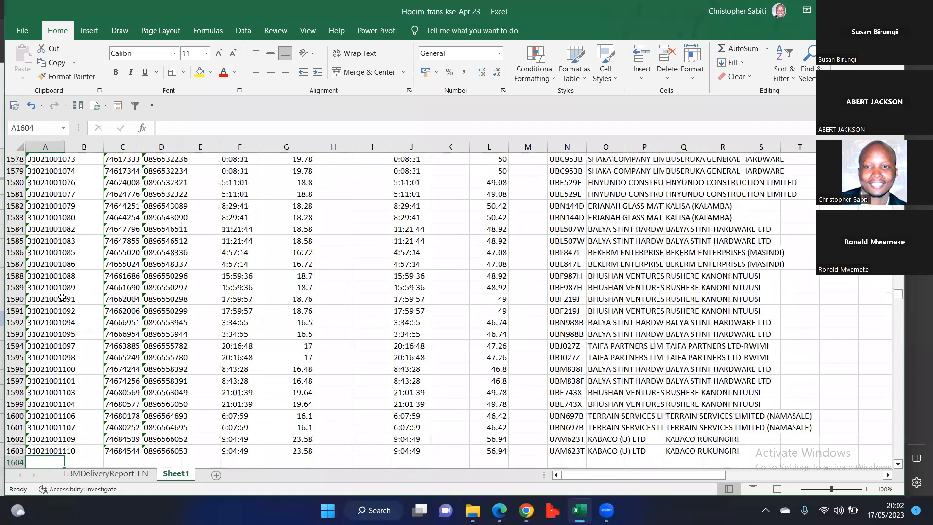
# - Examine the material and customer summary tables beneath the last record in Sheet1, from row 1604 onward
pyautogui.scroll(-2, 64, 298)
pyautogui.scroll(-3, 486, 352)
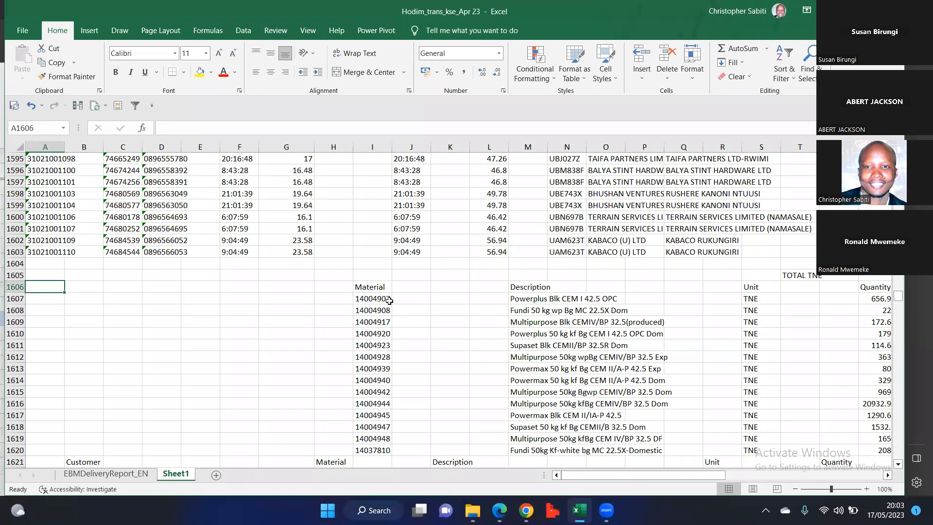
pyautogui.click(386, 299)
pyautogui.scroll(-4, 514, 305)
pyautogui.scroll(4, 590, 311)
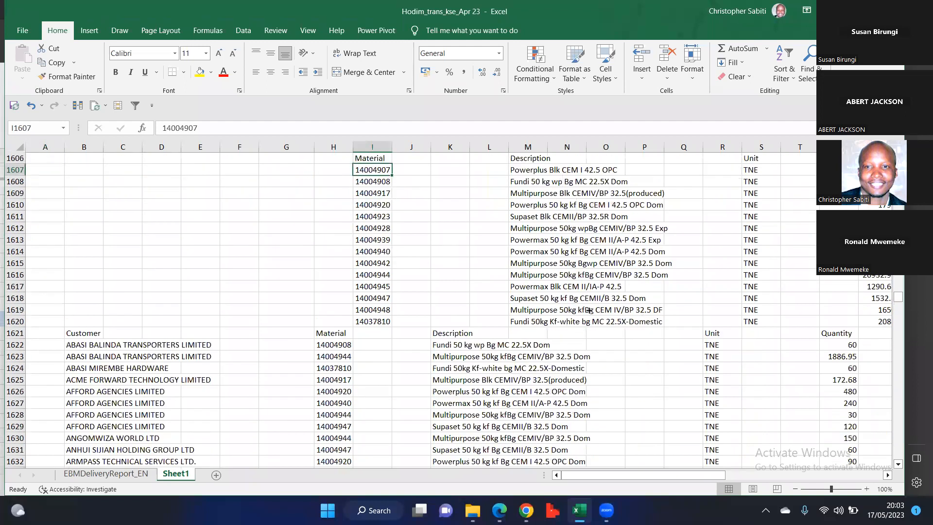
pyautogui.scroll(-1, 183, 290)
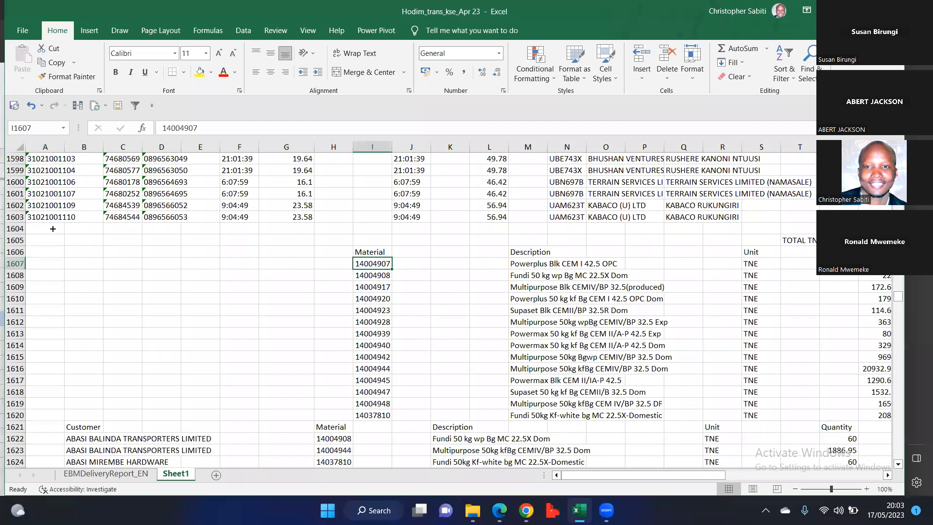
pyautogui.click(45, 229)
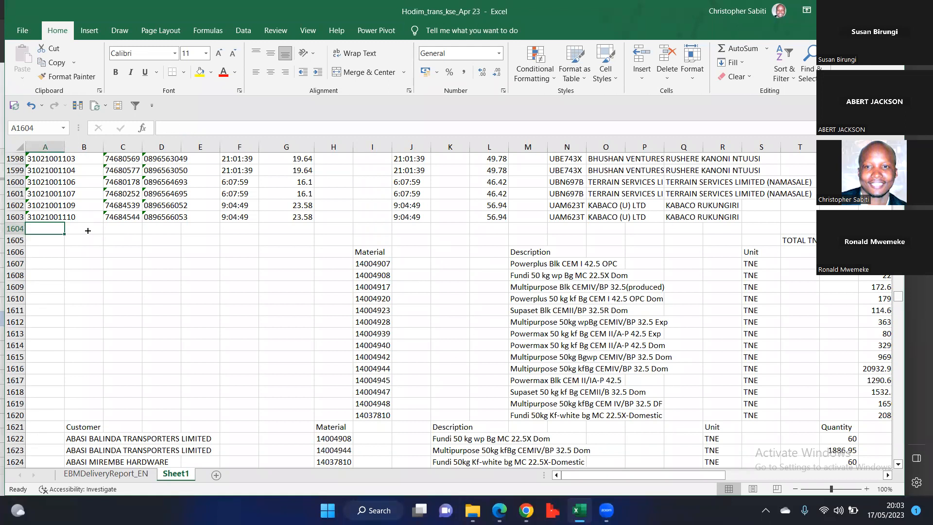
pyautogui.press('Up')
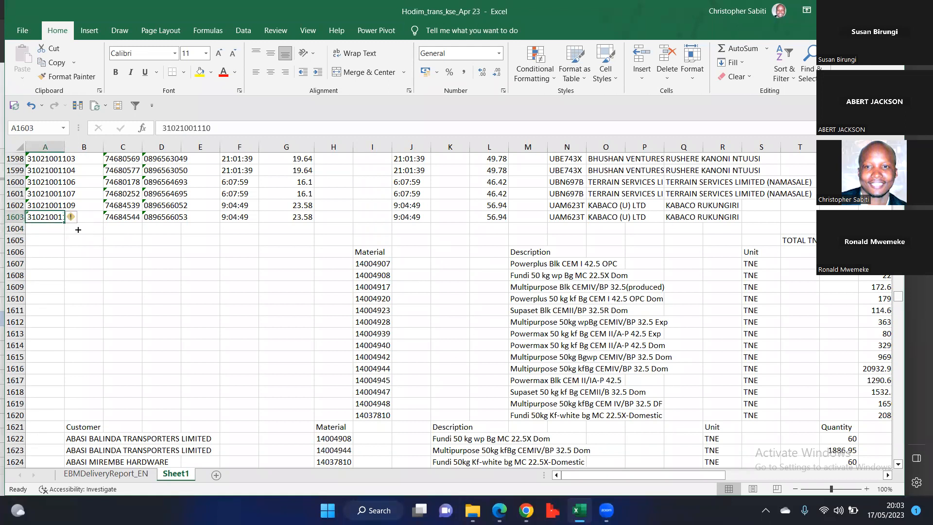
# - Fit column A's width to its contents and check the row 5 entries in columns A and C
pyautogui.hotkey('ctrl', 'Home')
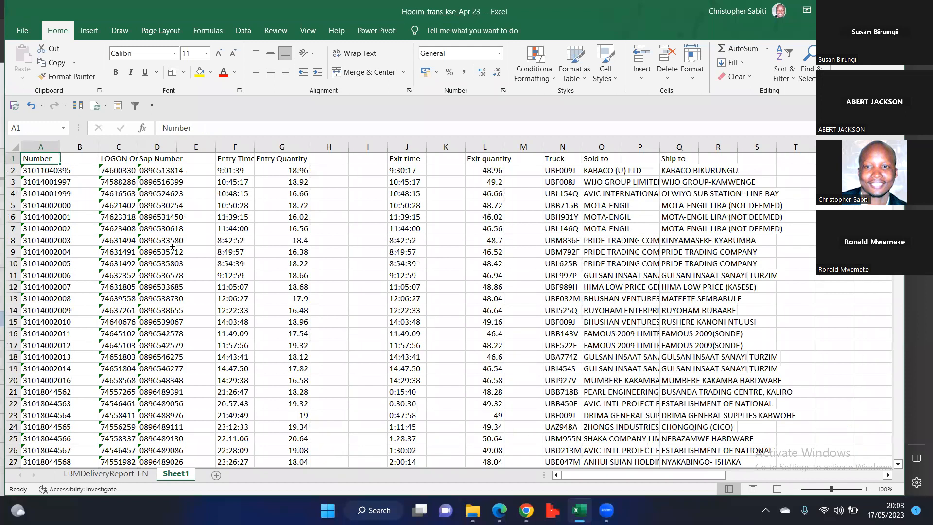
pyautogui.doubleClick(60, 147)
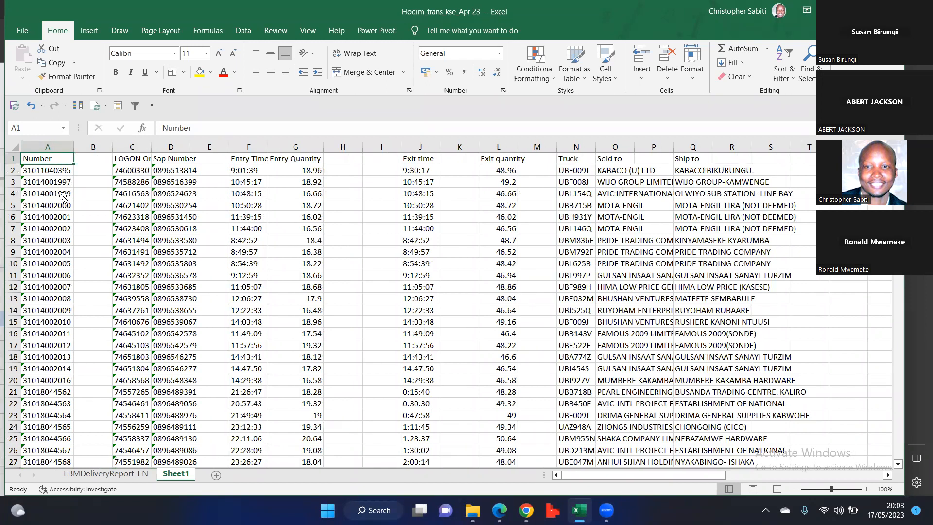
pyautogui.press('Down')
pyautogui.press('Down')
pyautogui.press('Down')
pyautogui.press('Down')
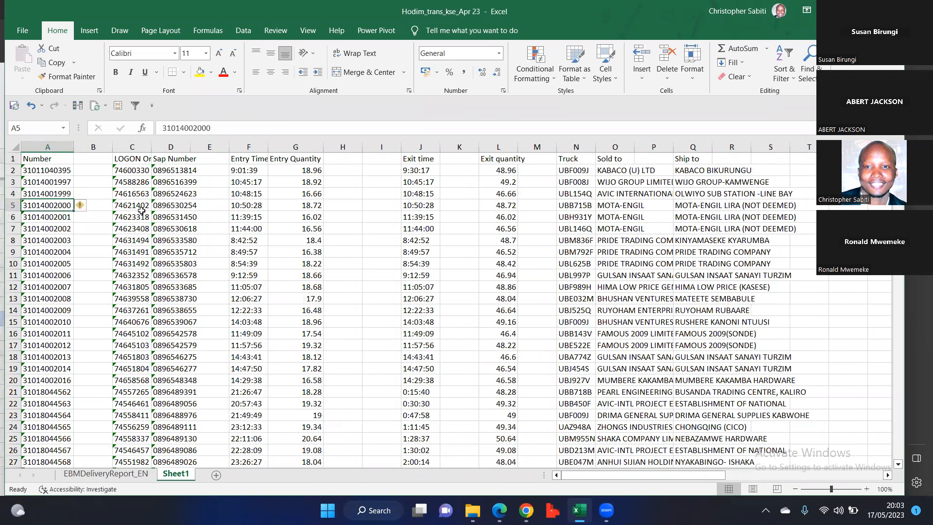
pyautogui.press('Right')
pyautogui.press('Right')
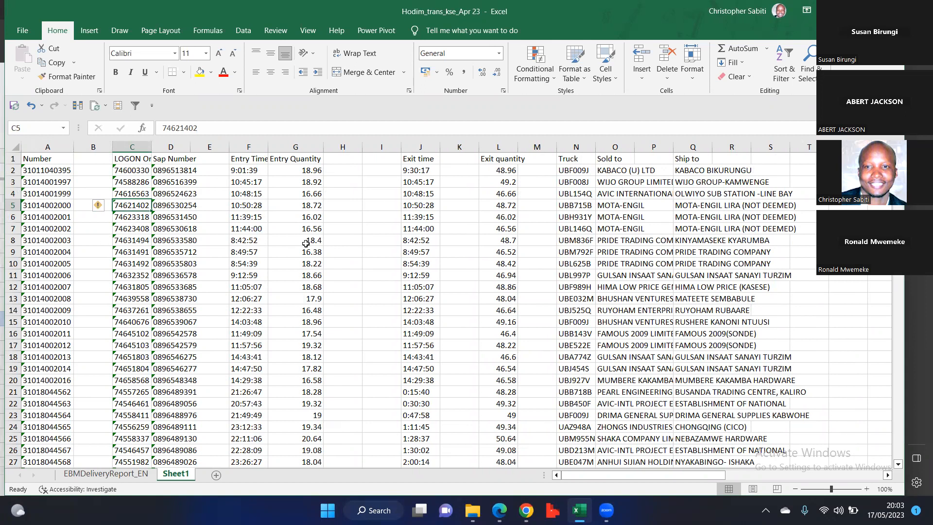
# - Recheck where the column A records end and the Material summary table begins
pyautogui.click(42, 219)
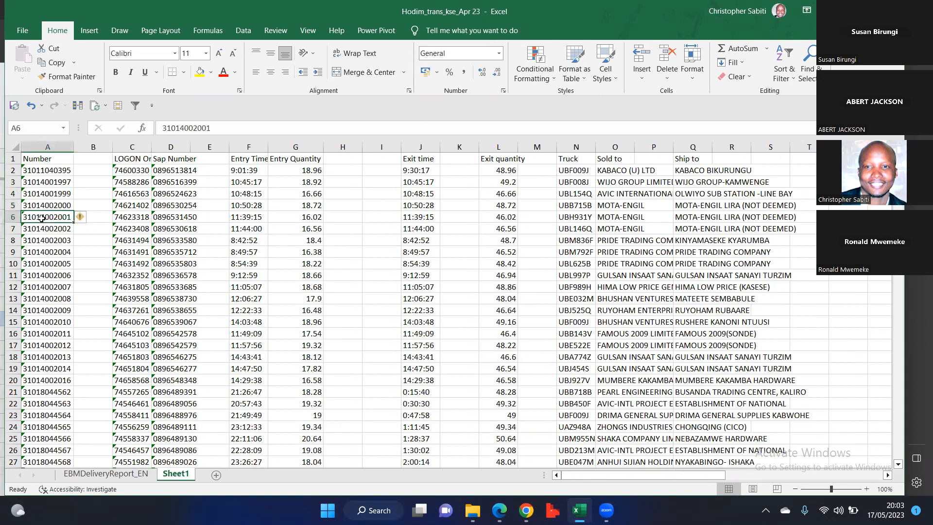
pyautogui.hotkey('ctrl', 'Down')
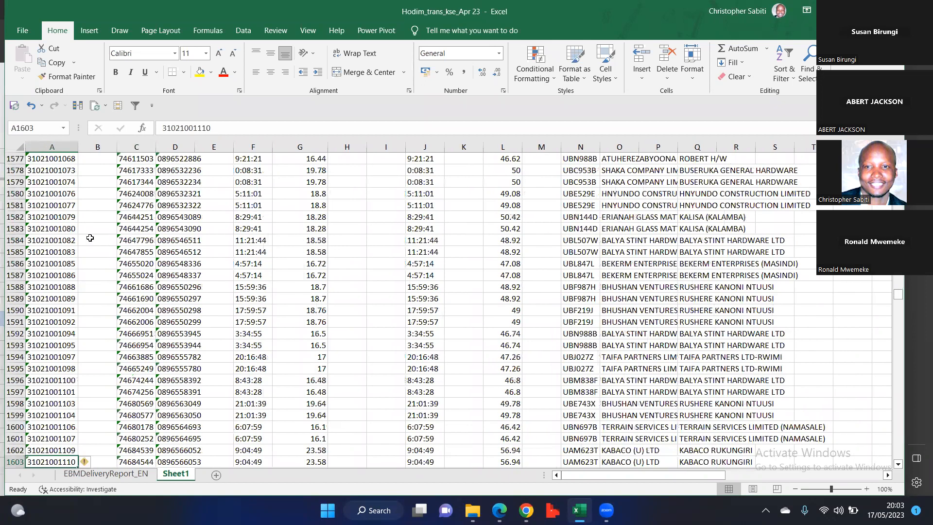
pyautogui.scroll(-4, 73, 273)
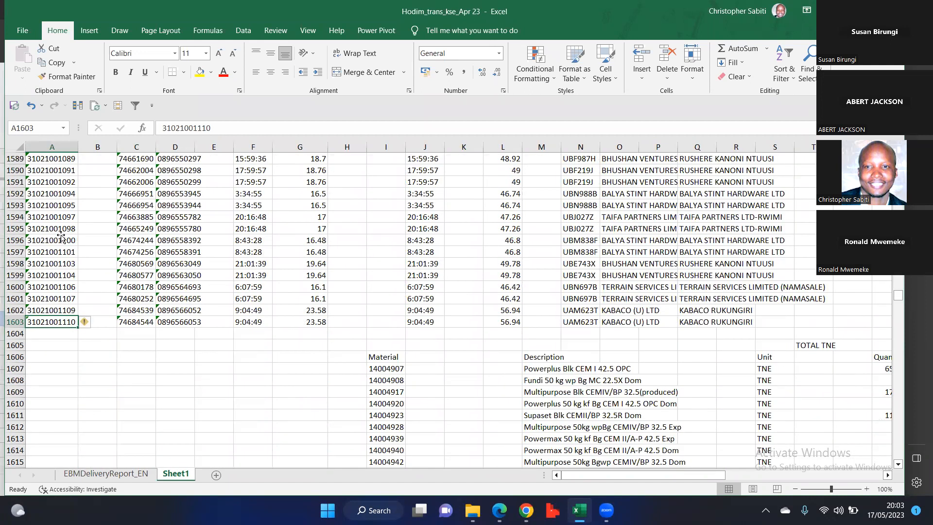
pyautogui.click(61, 238)
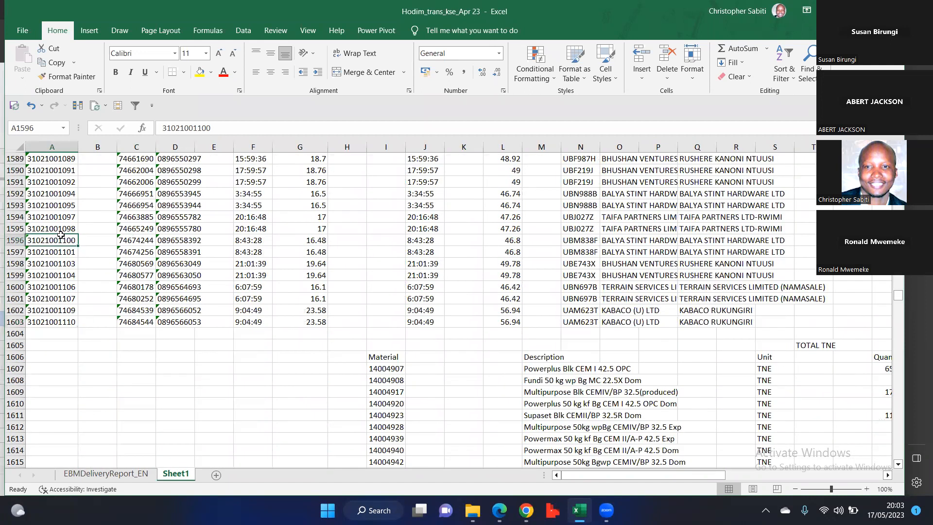
# - Select the whole of Sheet1 and add filters to the header row
pyautogui.hotkey('ctrl', 'Home')
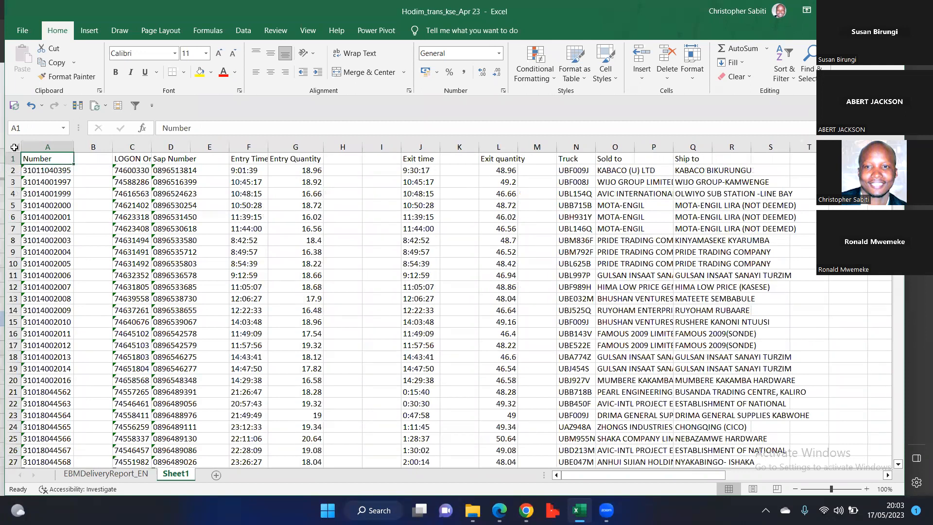
pyautogui.click(14, 148)
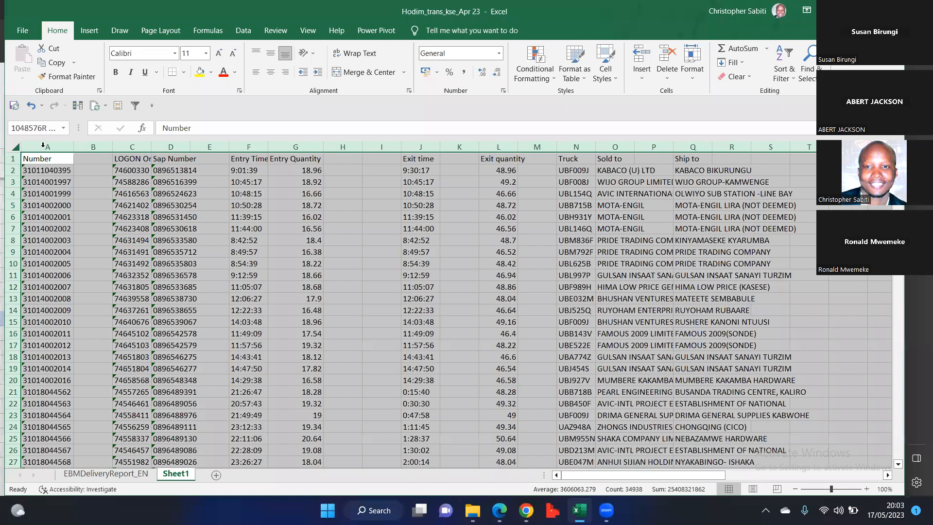
pyautogui.click(796, 79)
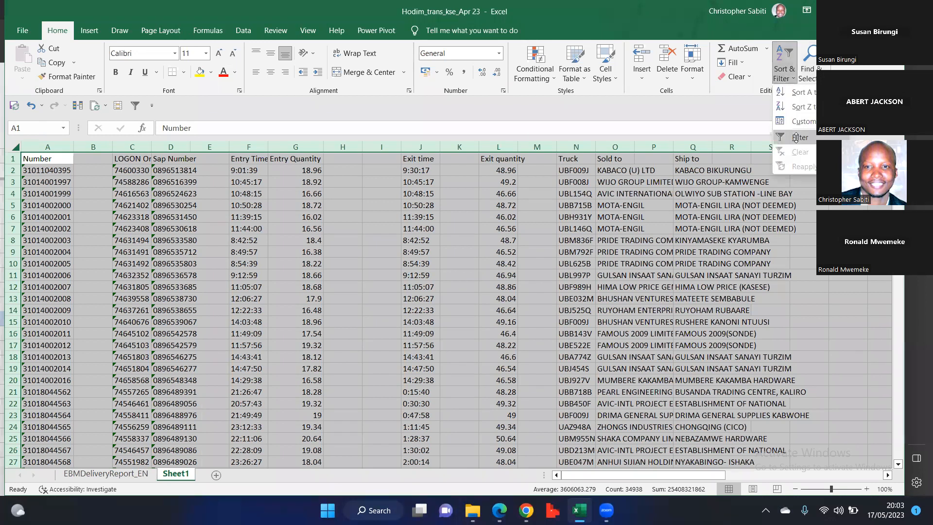
pyautogui.click(797, 138)
pyautogui.click(50, 248)
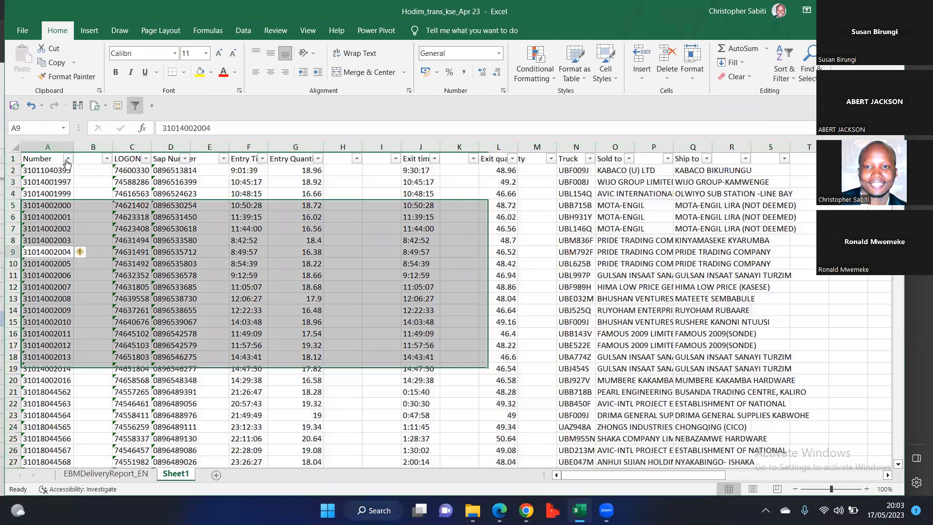
# - Review the filter values of the Number column through to the Blanks entry without applying a filter
pyautogui.click(68, 158)
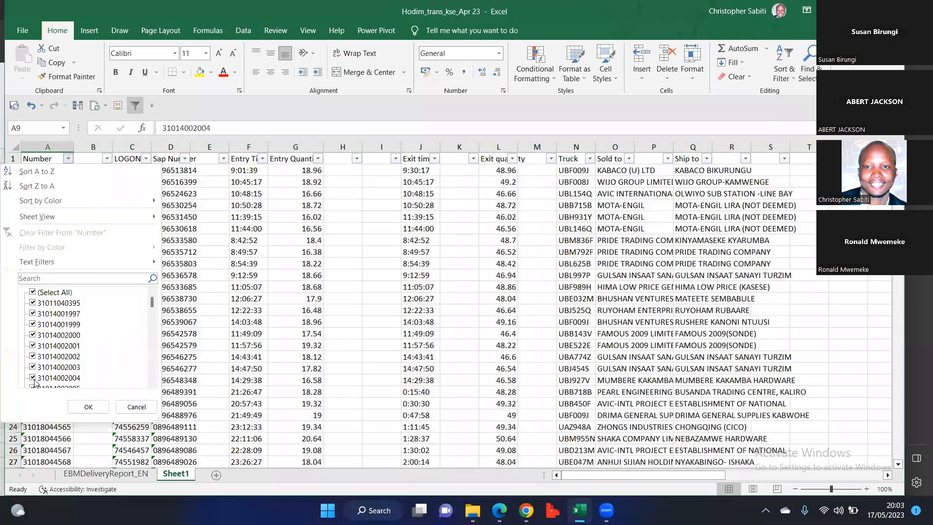
pyautogui.click(153, 374)
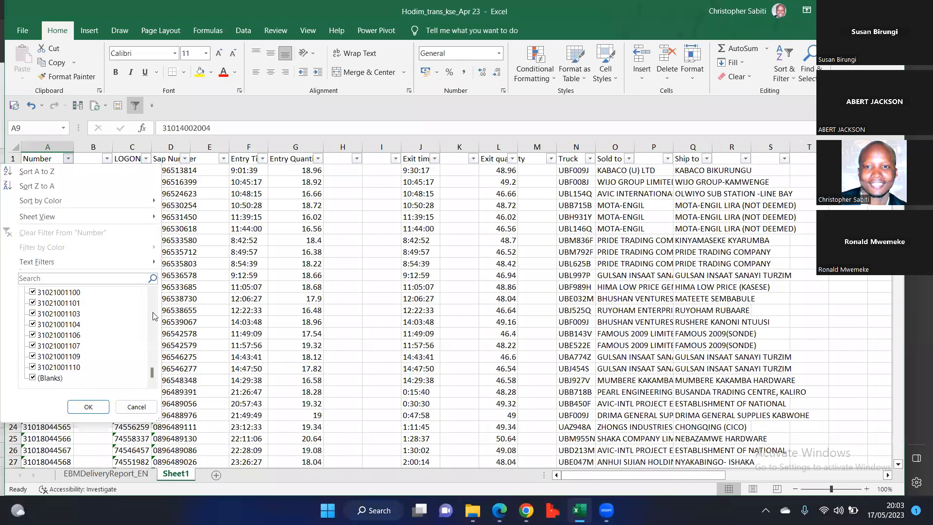
pyautogui.moveTo(153, 374); pyautogui.dragTo(156, 291)
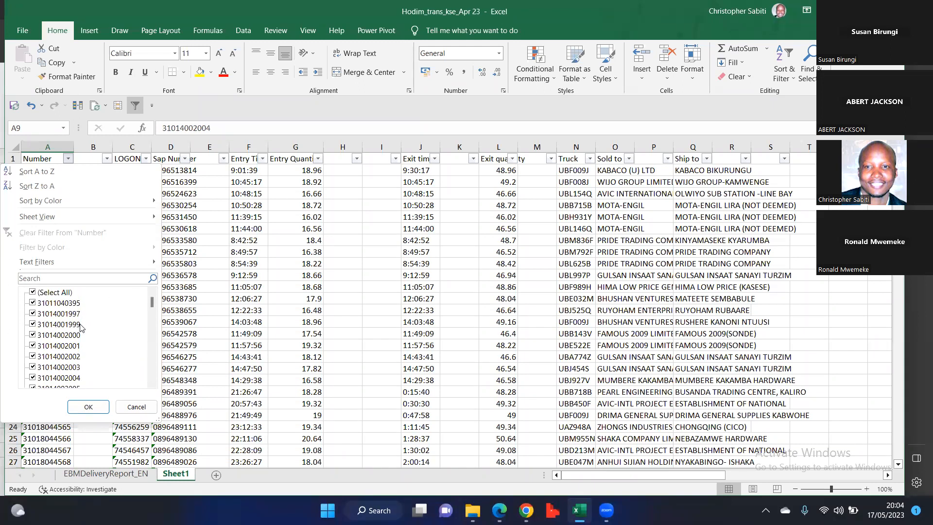
pyautogui.scroll(-10, 81, 329)
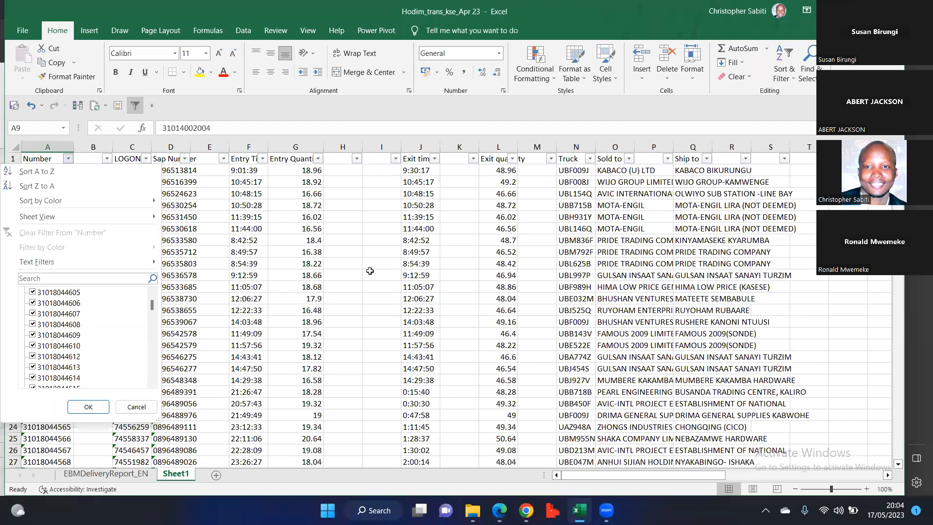
pyautogui.click(599, 230)
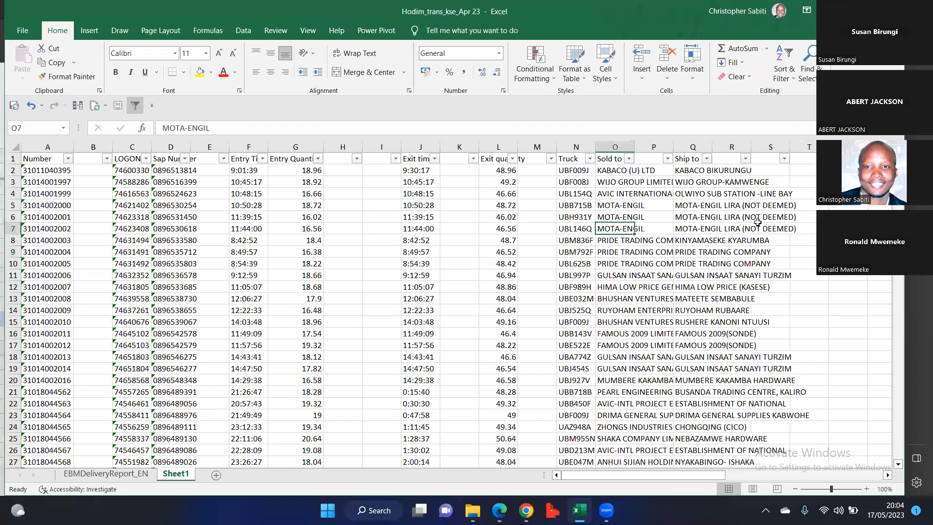
# - Review the 001U and Blanks filter values of the Plant column without applying a filter
pyautogui.hscroll(2, 758, 223)
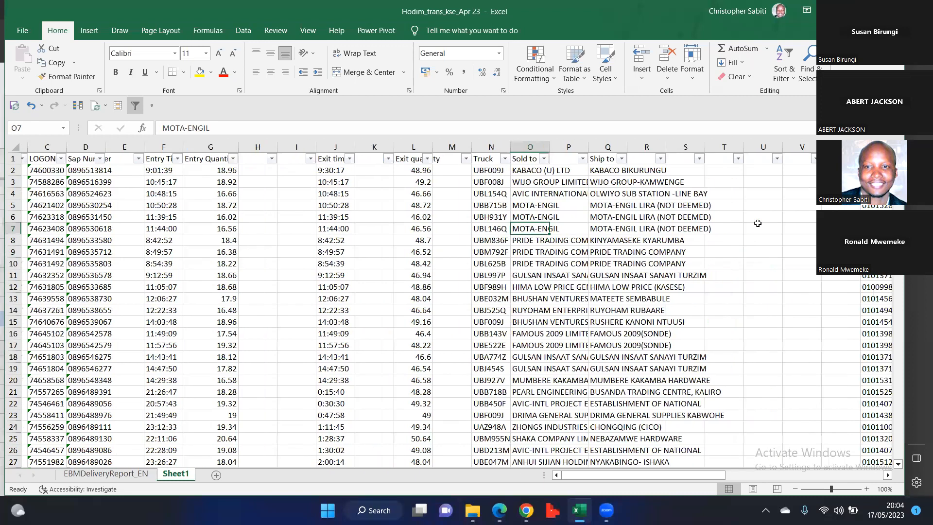
pyautogui.hscroll(1, 671, 191)
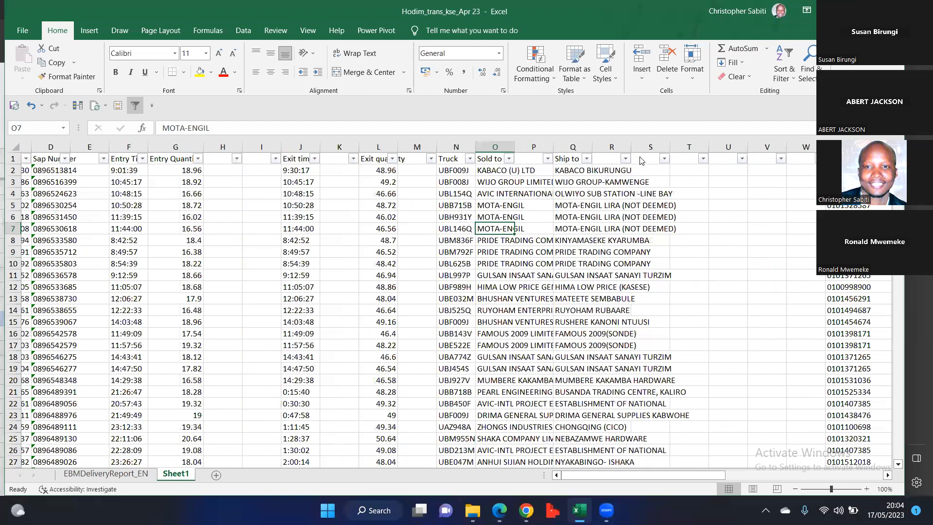
pyautogui.hscroll(3, 598, 229)
pyautogui.hscroll(10, 514, 315)
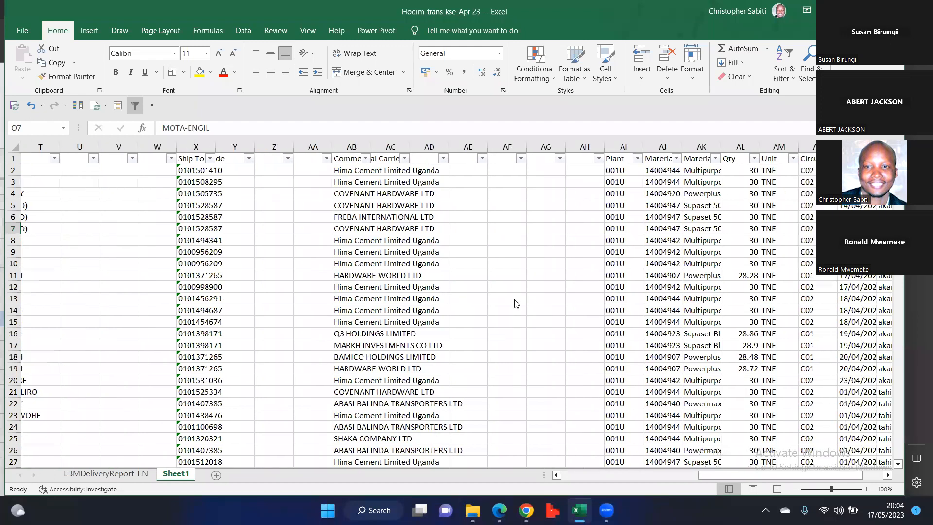
pyautogui.click(638, 159)
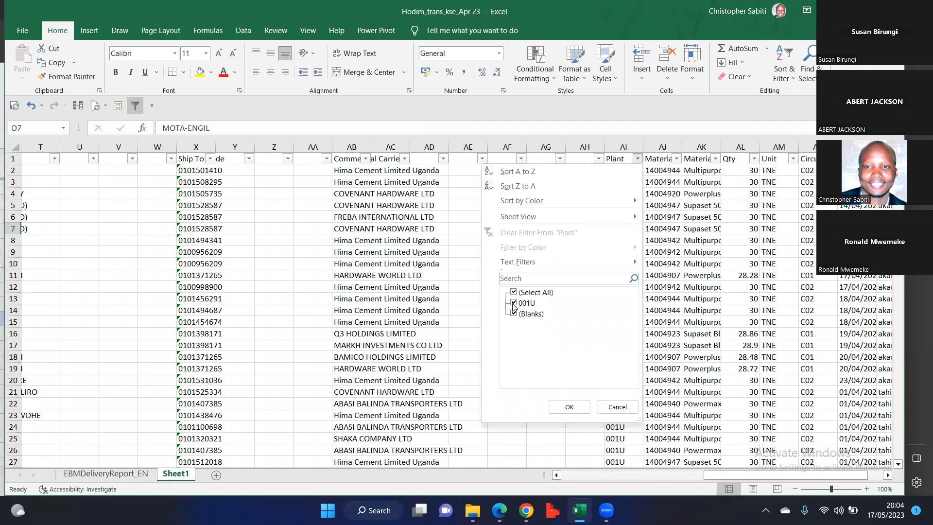
pyautogui.click(527, 303)
pyautogui.click(513, 305)
pyautogui.press('Escape')
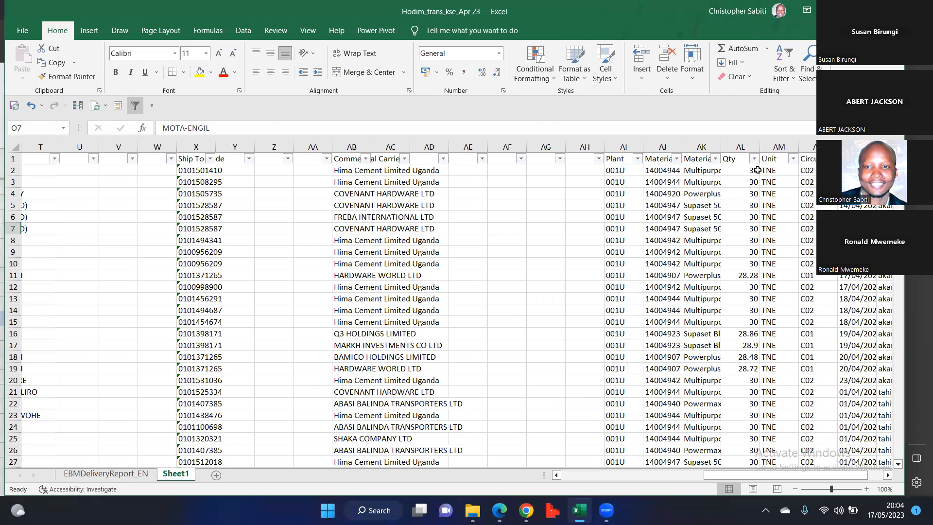
# - Filter the Qty column to show only blanks
pyautogui.click(777, 287)
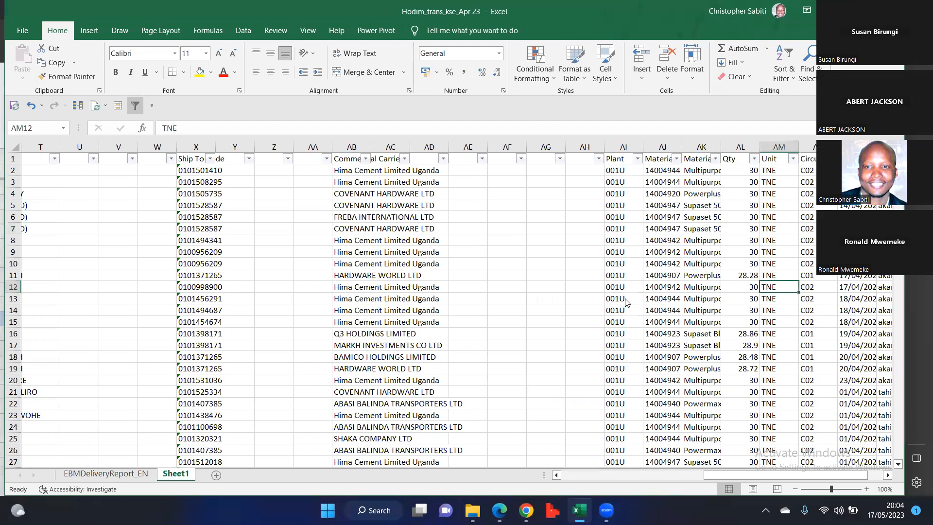
pyautogui.click(755, 159)
pyautogui.click(631, 293)
pyautogui.scroll(-5, 632, 378)
pyautogui.click(631, 377)
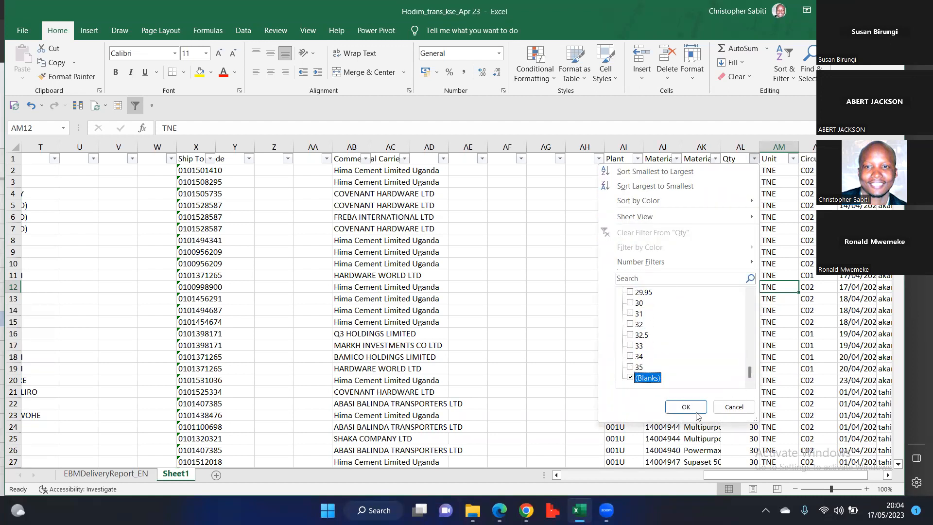
pyautogui.click(685, 407)
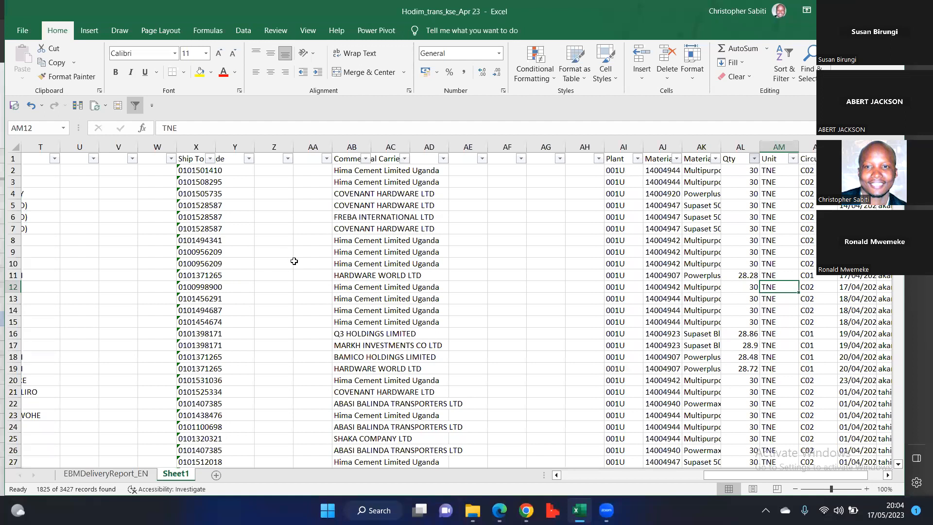
# - Delete every filtered row from row 1604 to the end of the sheet and remove the filters from the header row
pyautogui.scroll(-4, 285, 273)
pyautogui.scroll(4, 286, 273)
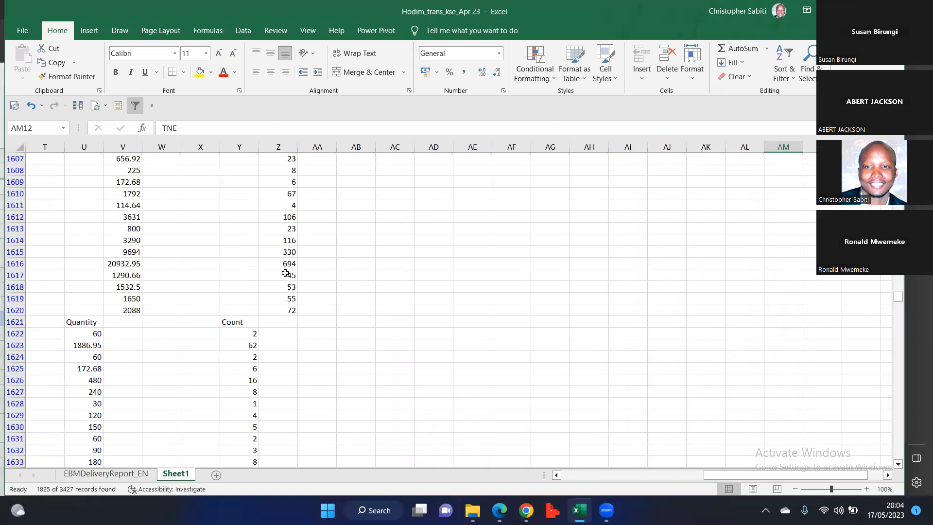
pyautogui.hscroll(-3, 286, 273)
pyautogui.hscroll(-2, 285, 273)
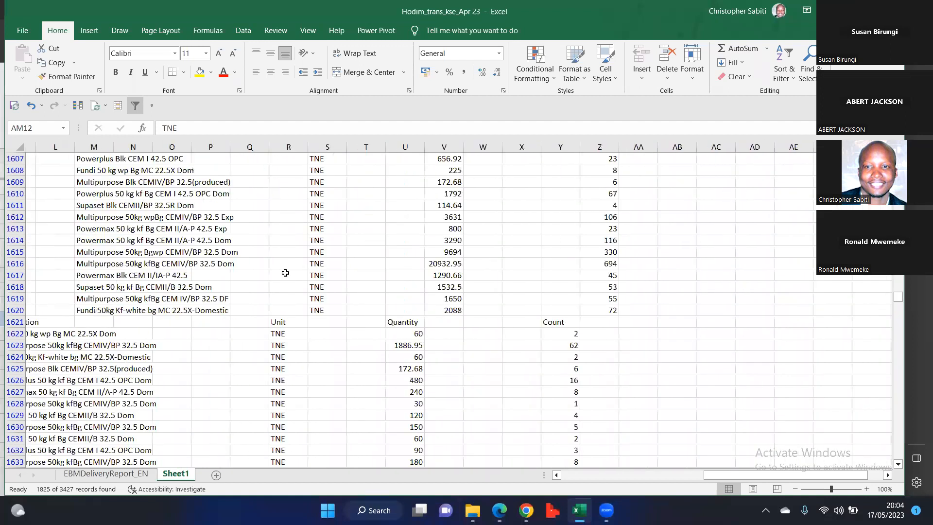
pyautogui.hscroll(-1, 287, 276)
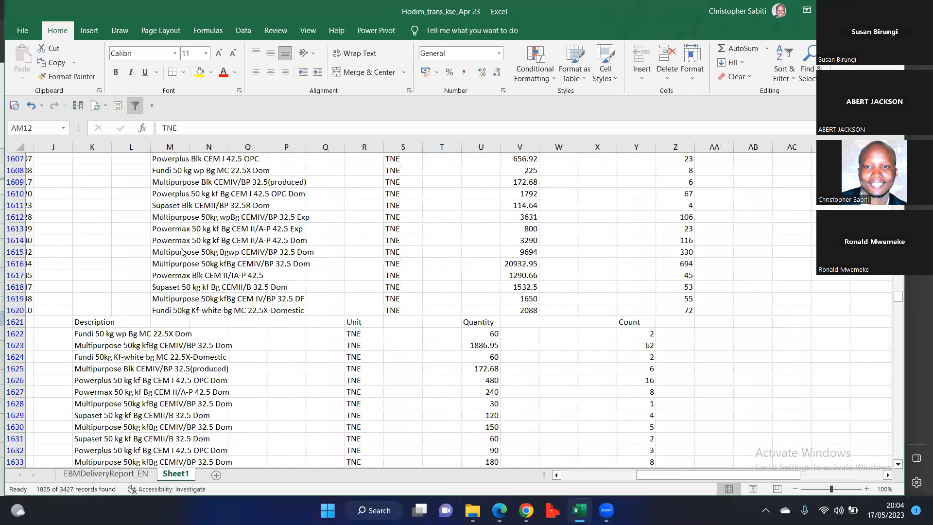
pyautogui.hscroll(-4, 182, 252)
pyautogui.scroll(1, 15, 171)
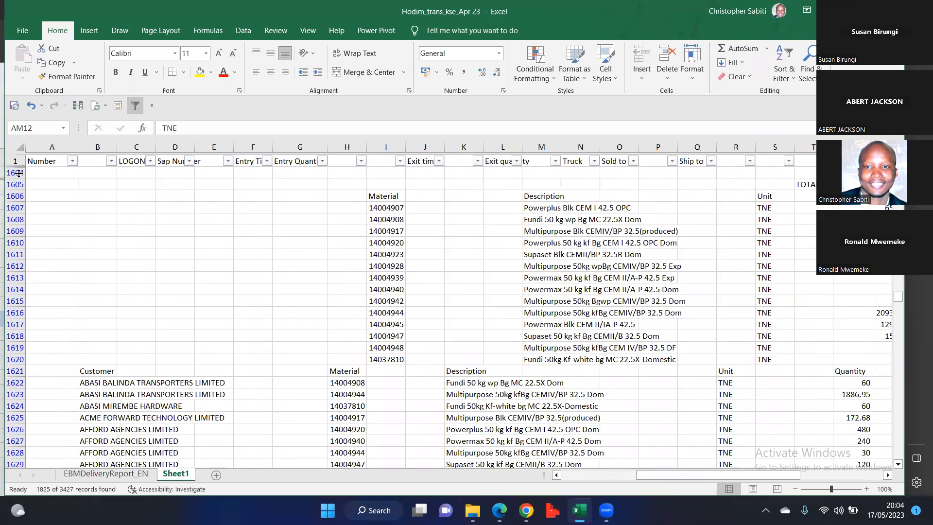
pyautogui.click(18, 173)
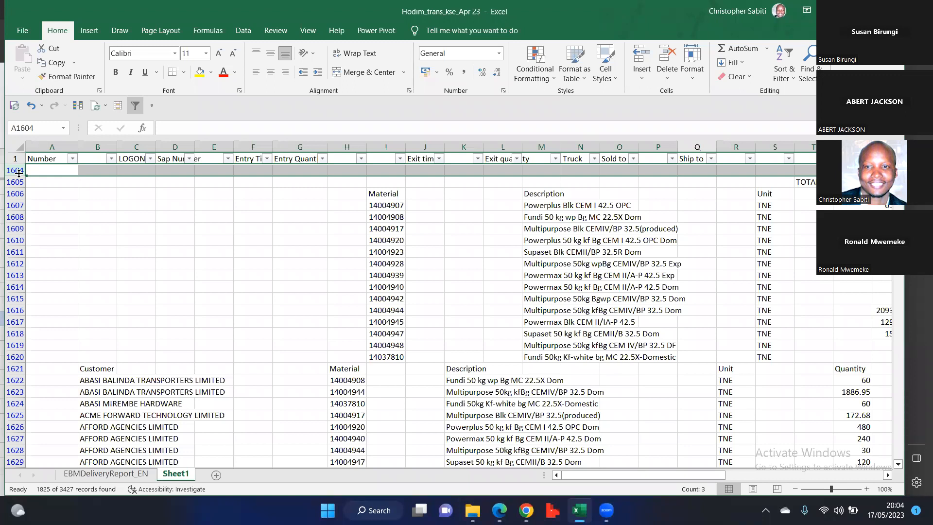
pyautogui.hotkey('ctrl', 'shift', 'Down')
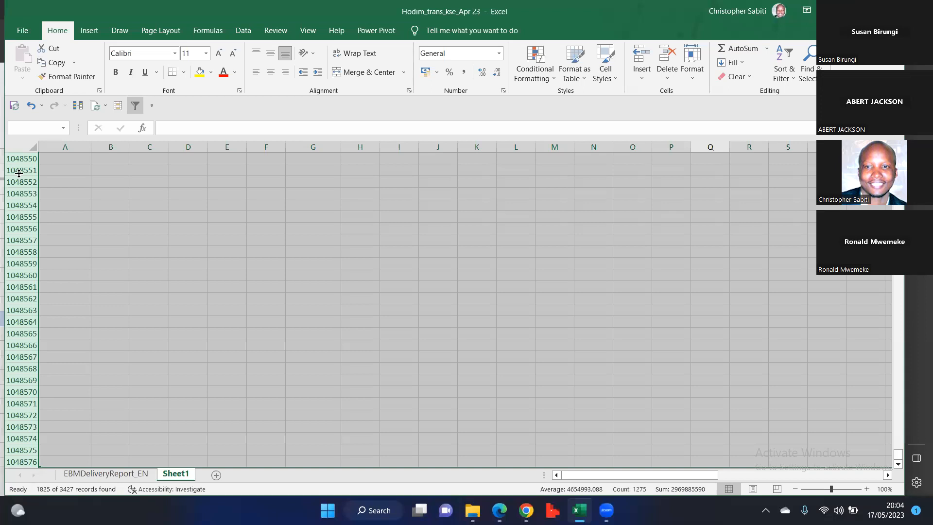
pyautogui.click(674, 52)
pyautogui.click(407, 154)
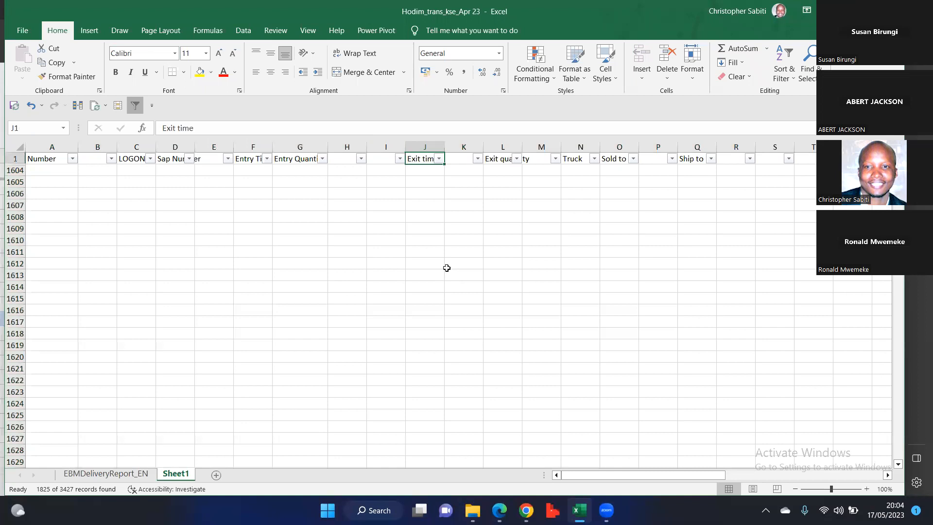
pyautogui.hotkey('ctrl', 'shift', 'l')
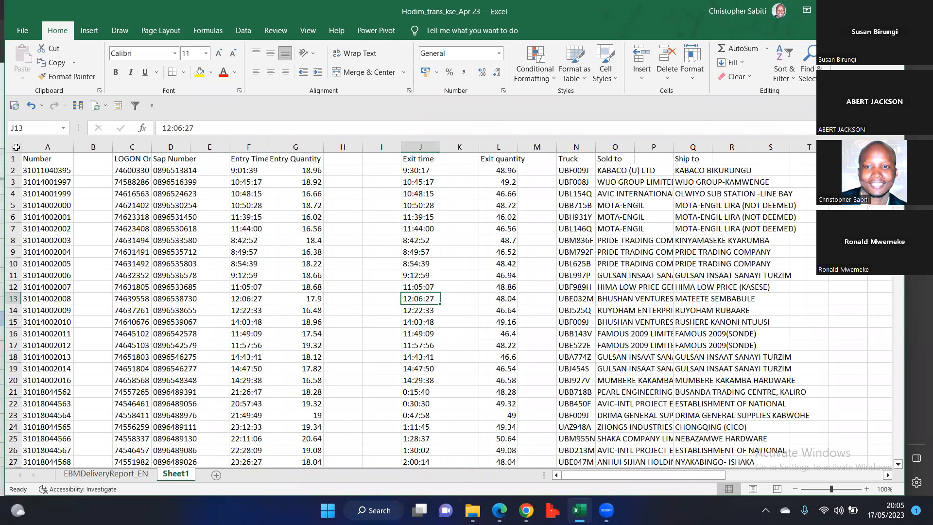
# - Examine the empty columns between the data columns, such as B, H and K, across to the remarks column
pyautogui.hotkey('ctrl', 'a')
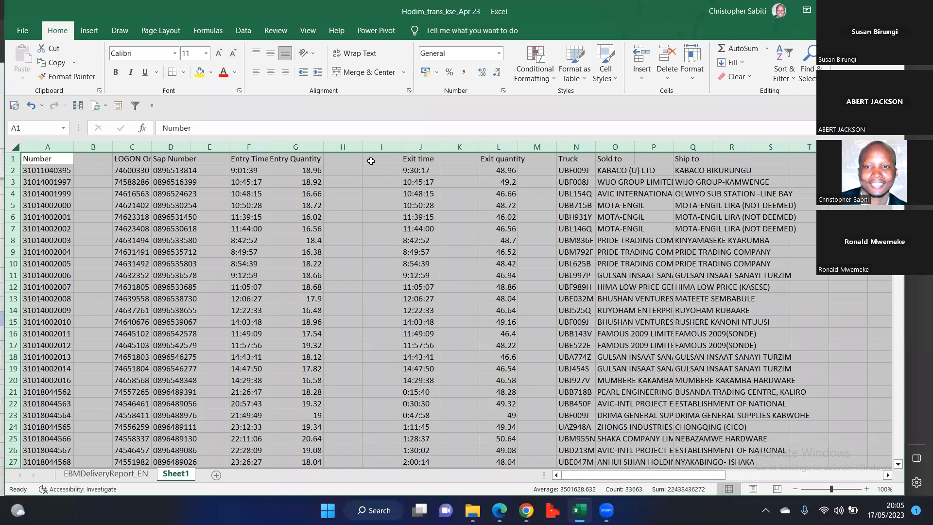
pyautogui.click(343, 263)
pyautogui.click(343, 147)
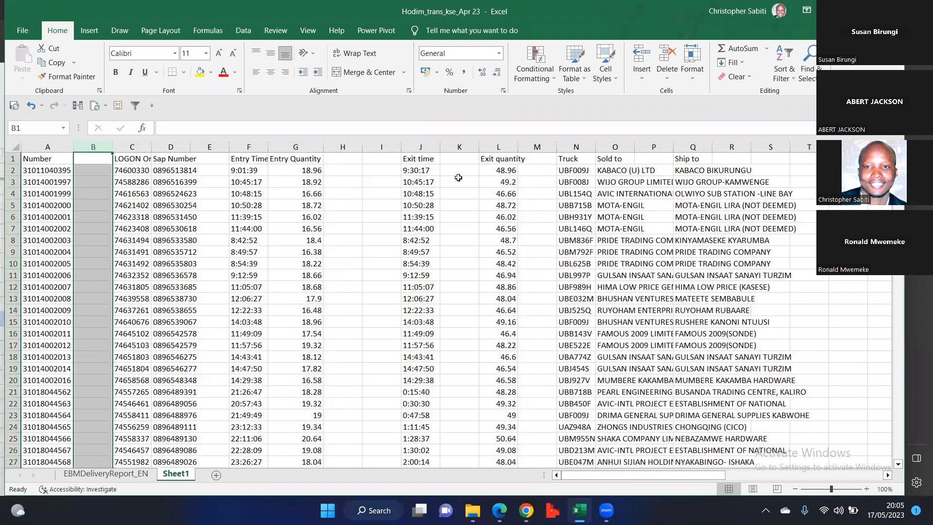
pyautogui.click(460, 146)
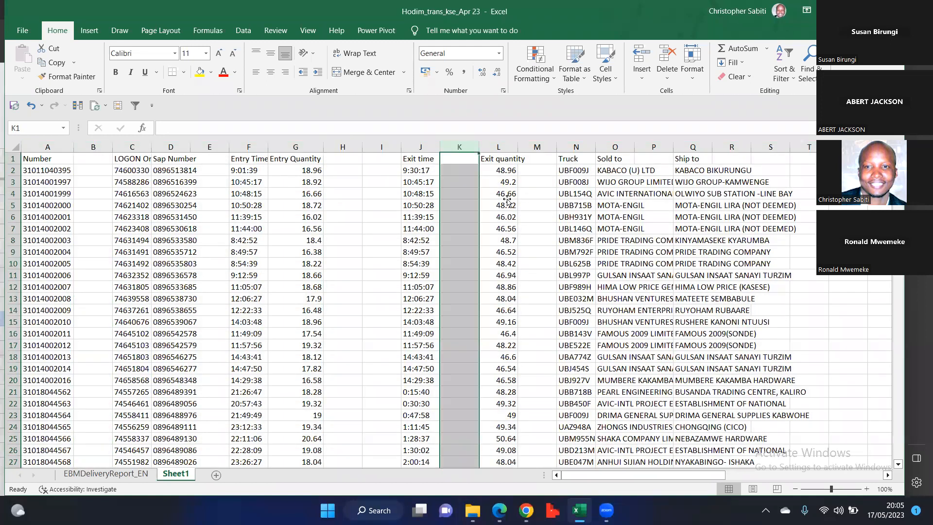
pyautogui.hscroll(8, 507, 198)
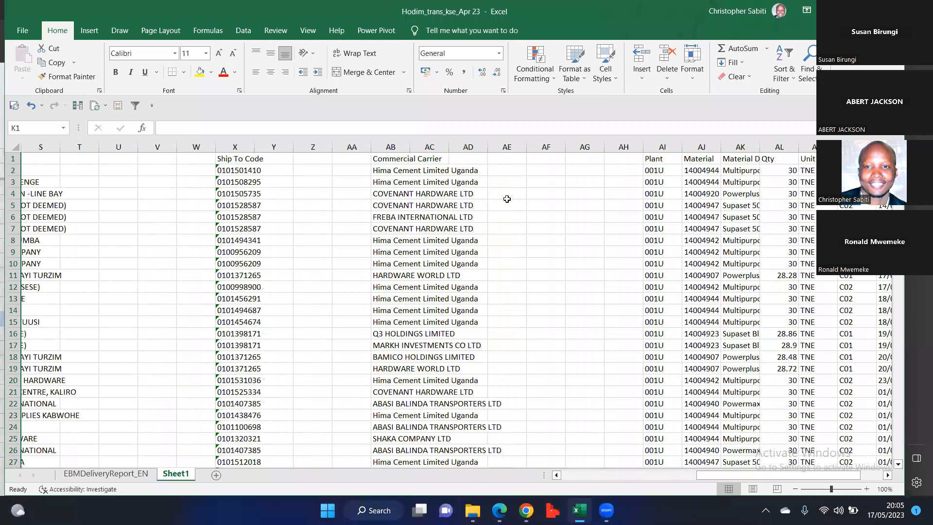
pyautogui.click(507, 198)
pyautogui.hscroll(2, 507, 198)
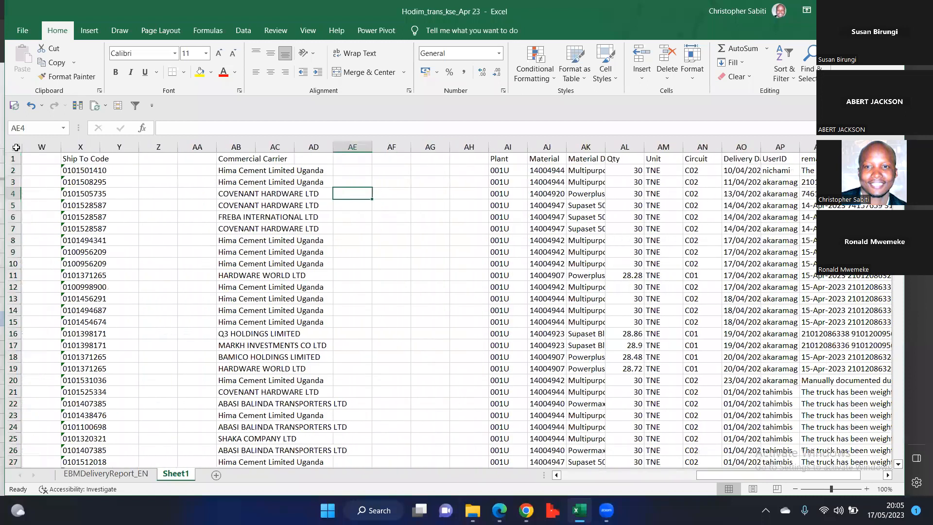
pyautogui.hscroll(4, 16, 147)
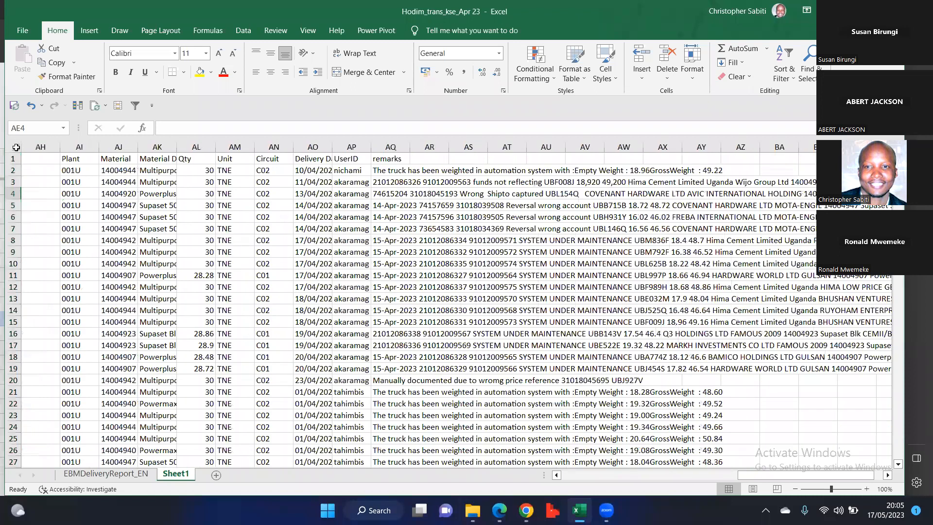
pyautogui.hscroll(-11, 17, 147)
# - Select all blank cells of Sheet1 using Go To Special with the Blanks option
pyautogui.click(16, 147)
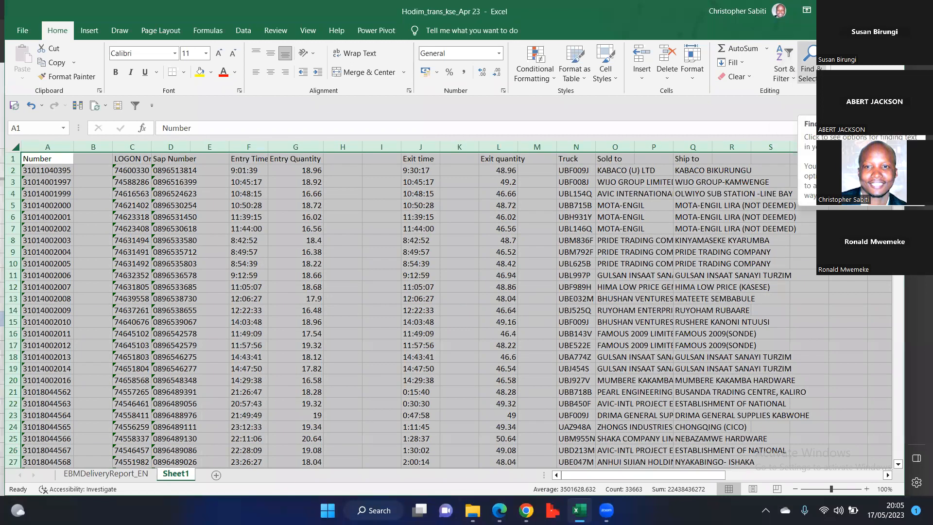
pyautogui.click(808, 64)
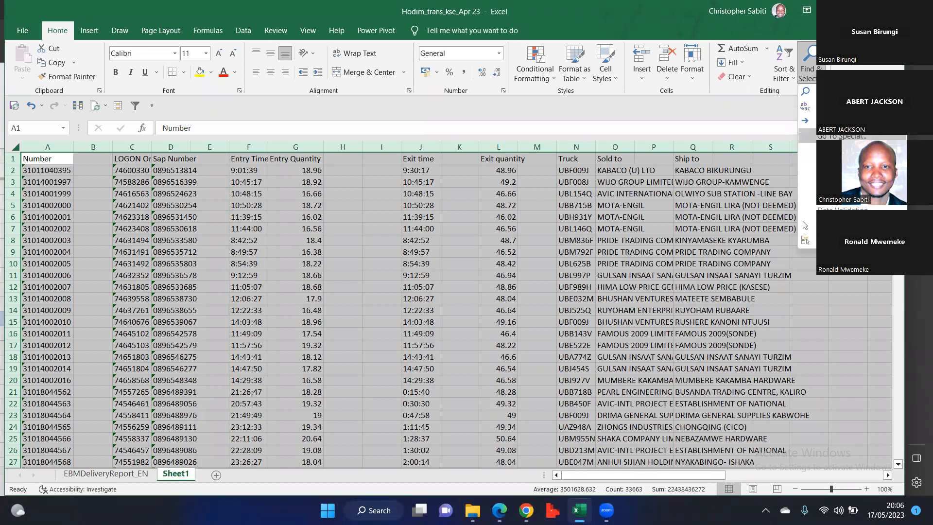
pyautogui.click(842, 137)
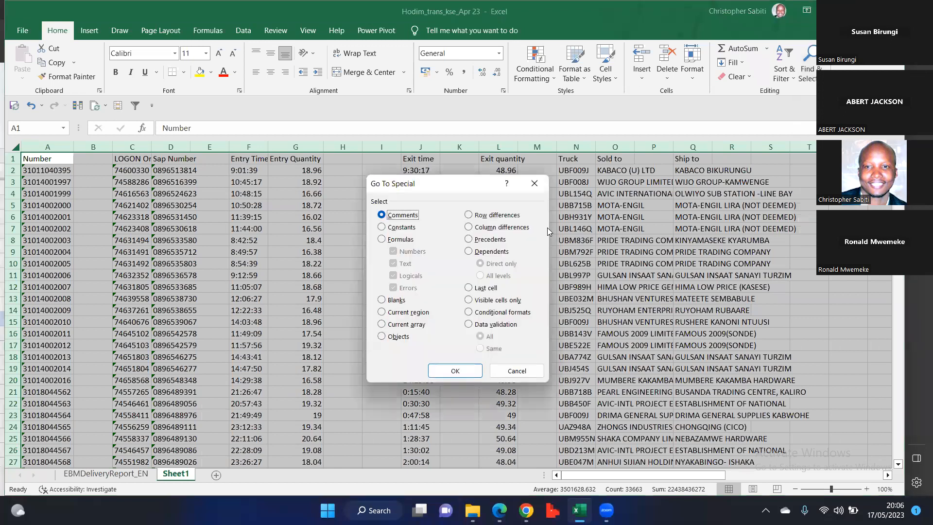
pyautogui.moveTo(460, 188); pyautogui.dragTo(400, 169)
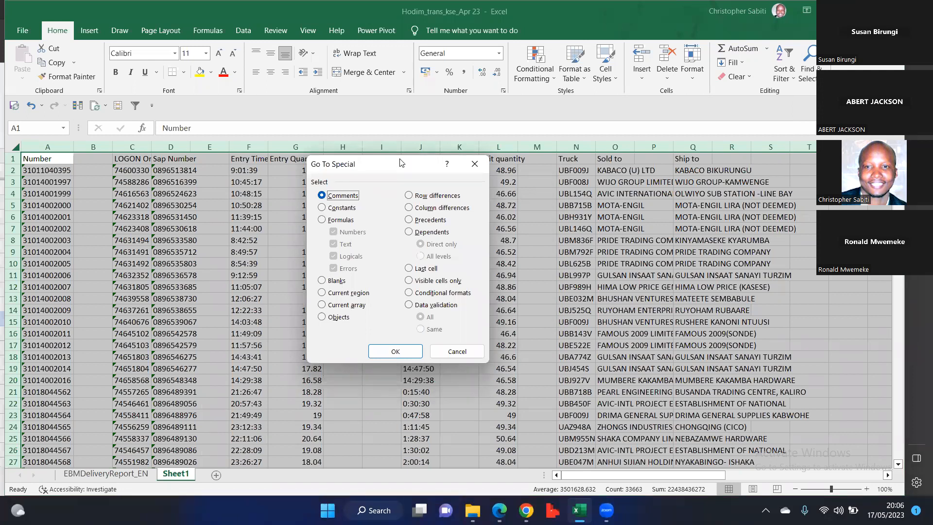
pyautogui.click(323, 280)
pyautogui.click(383, 352)
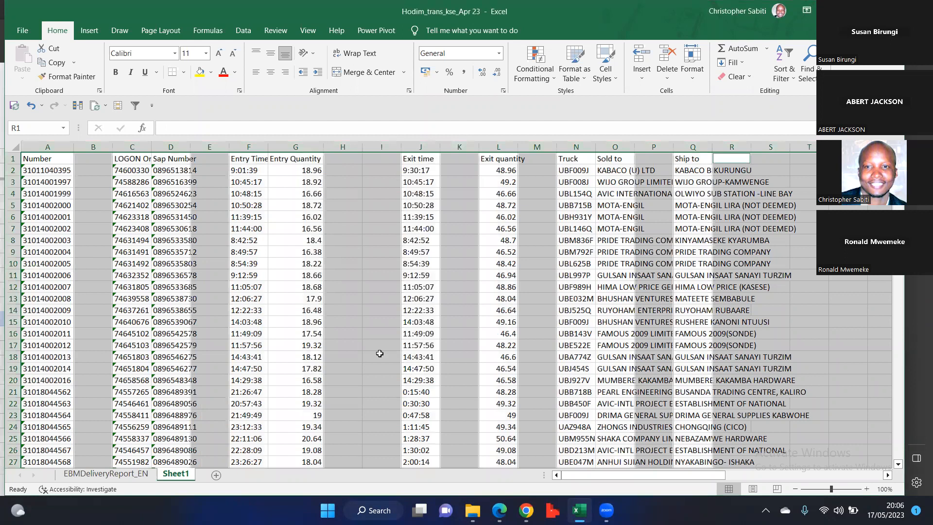
# - Check across the columns and down the rows which cells the blanks selection covers
pyautogui.hscroll(3, 380, 353)
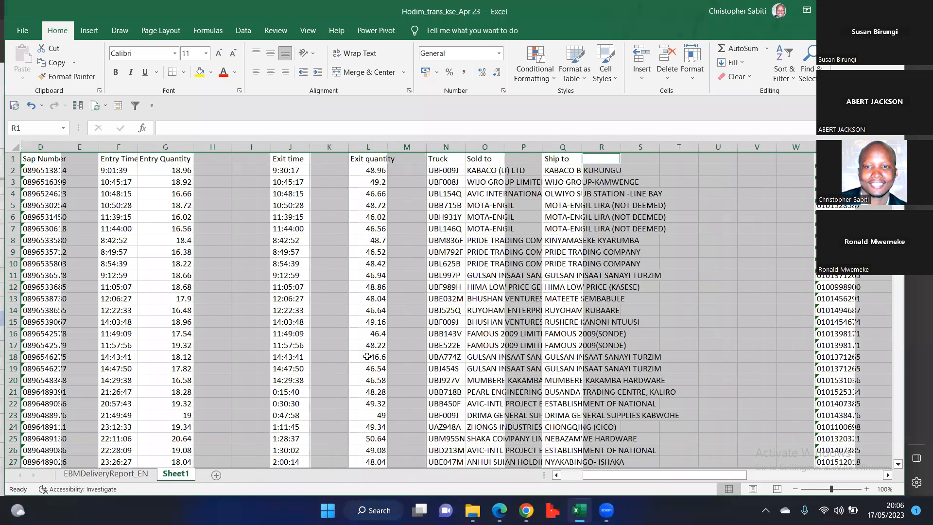
pyautogui.hscroll(3, 367, 356)
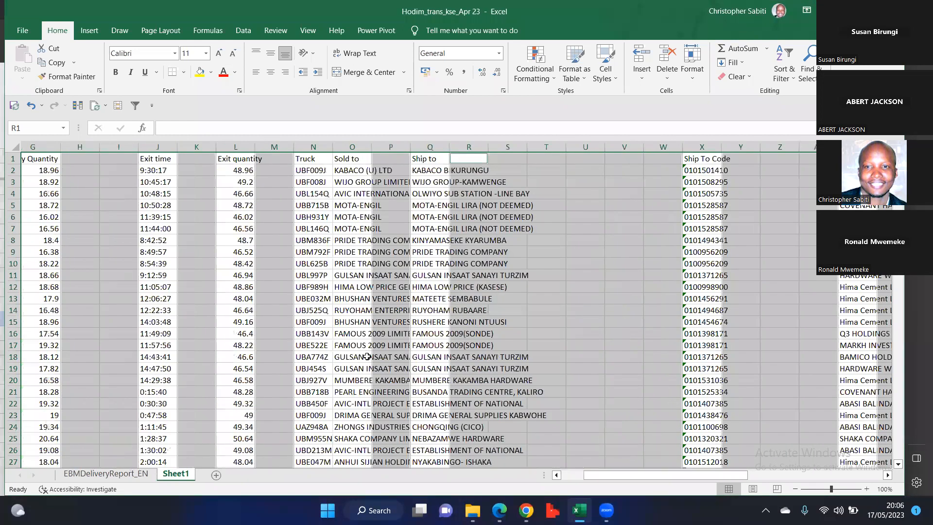
pyautogui.hscroll(8, 367, 357)
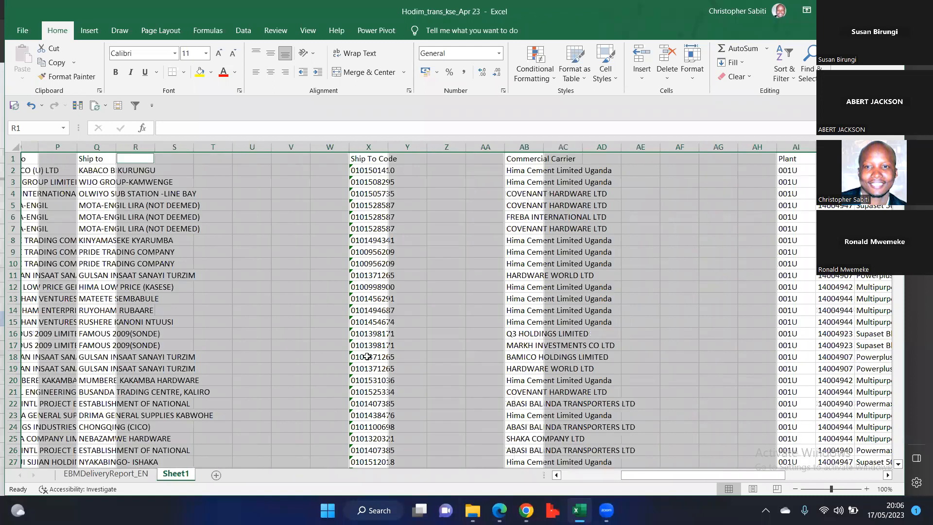
pyautogui.hscroll(-8, 367, 357)
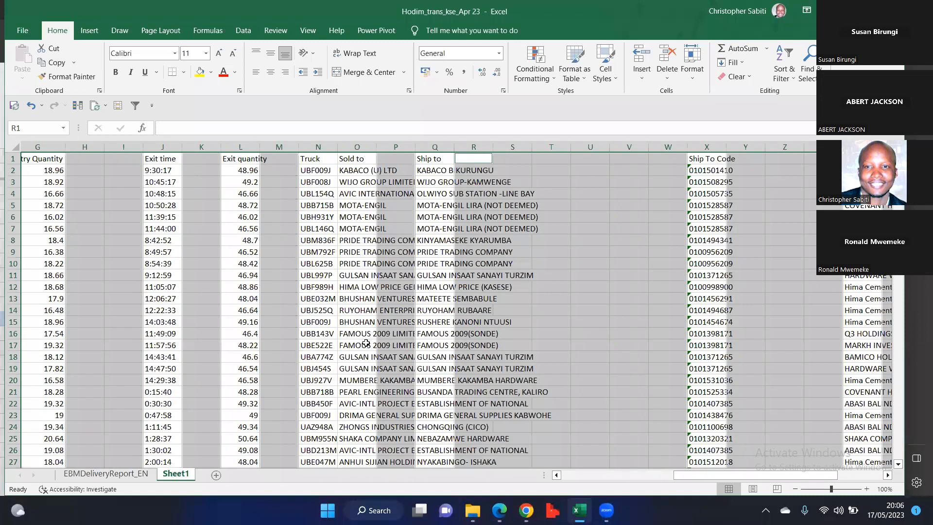
pyautogui.hscroll(-6, 366, 343)
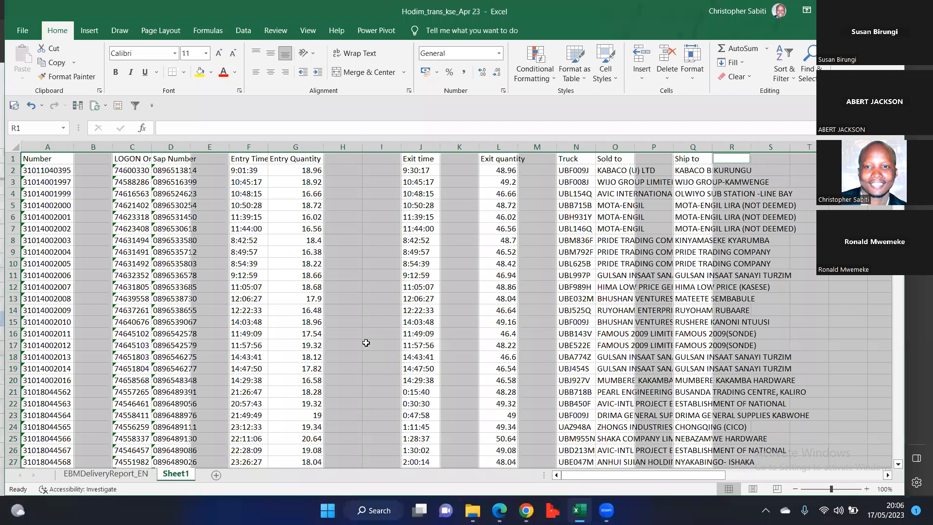
pyautogui.scroll(-1, 366, 343)
pyautogui.scroll(-3, 366, 343)
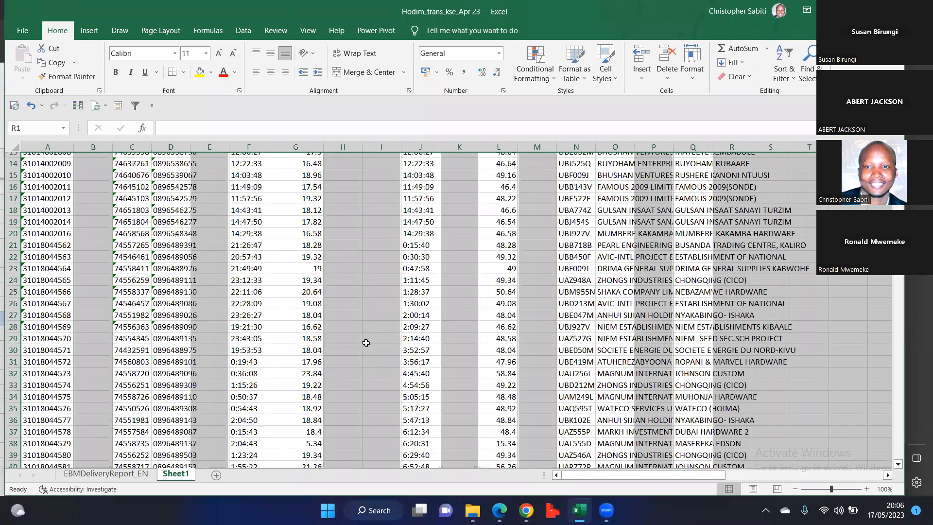
pyautogui.scroll(-9, 366, 343)
pyautogui.scroll(-3, 366, 343)
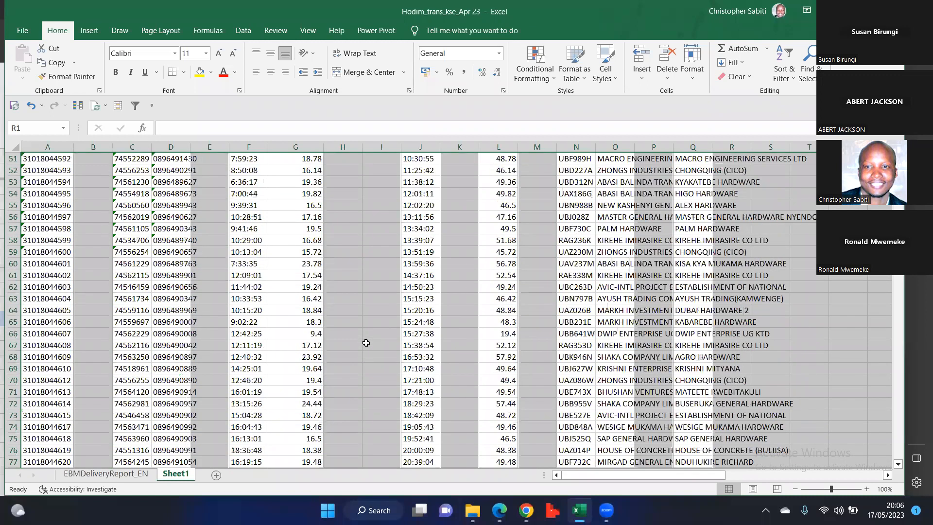
pyautogui.scroll(17, 366, 343)
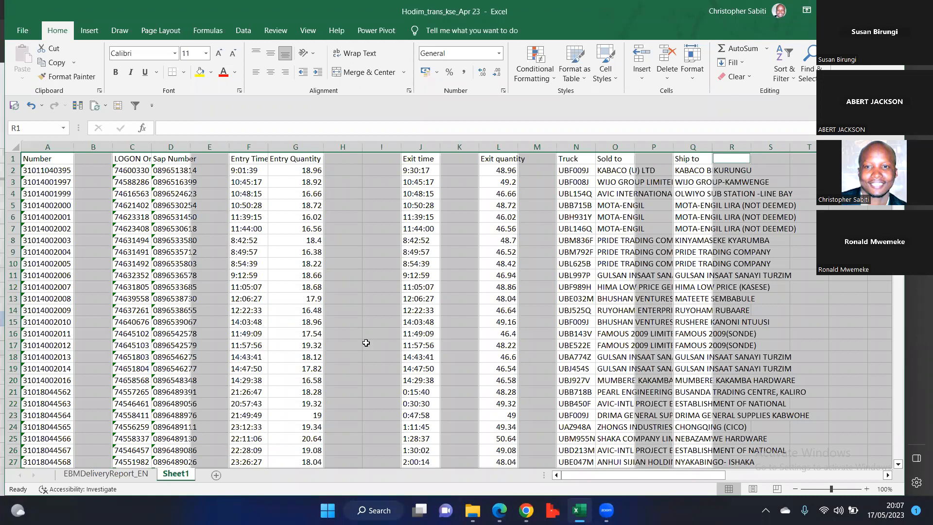
# - Delete the selected blank cells to close the gaps between the data columns, and clear the selection
pyautogui.click(667, 54)
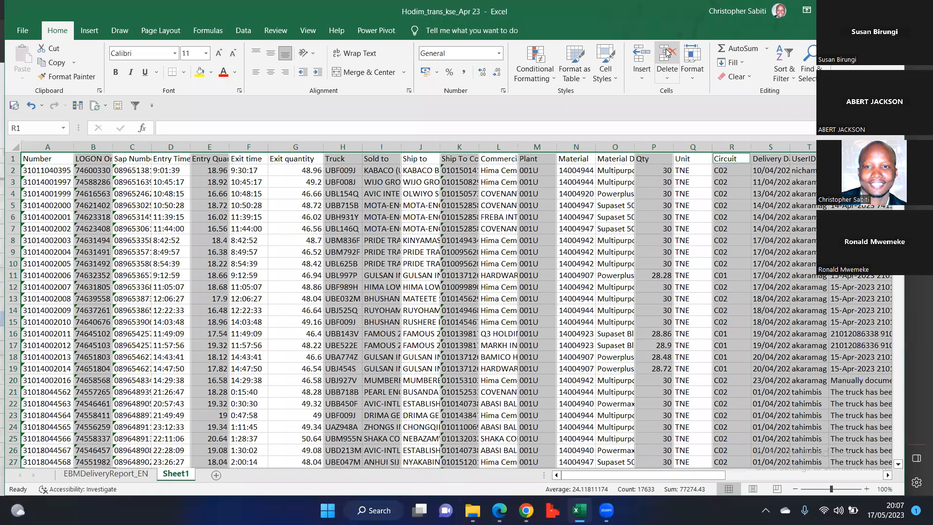
pyautogui.click(549, 219)
# - Review the cleaned columns and rows of Sheet1 and compare them with the original EBMDeliveryReport_EN sheet
pyautogui.scroll(-1, 539, 236)
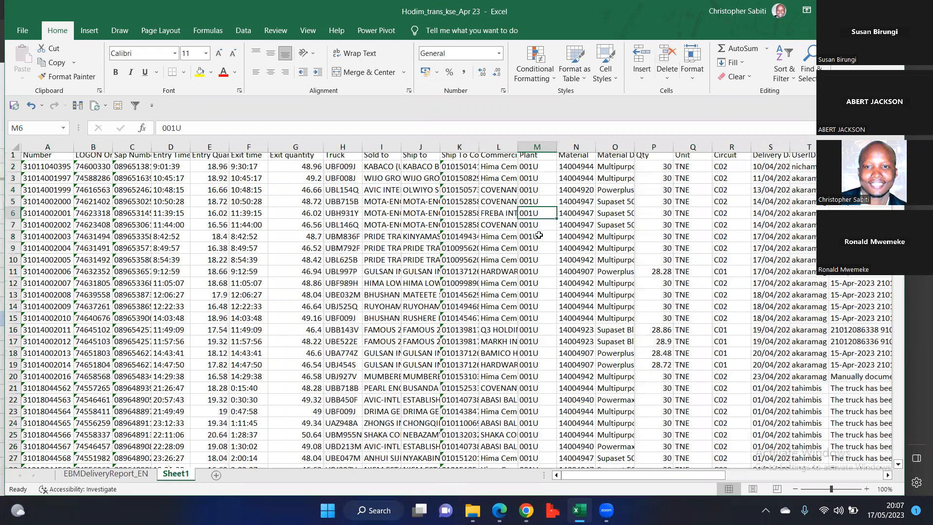
pyautogui.scroll(-2, 539, 236)
pyautogui.scroll(2, 359, 230)
pyautogui.hscroll(1, 359, 230)
pyautogui.hscroll(3, 359, 230)
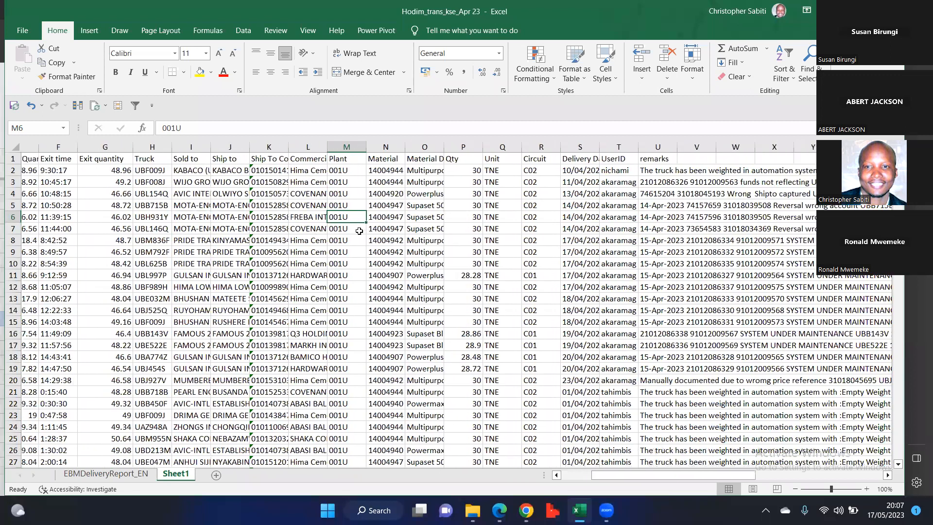
pyautogui.hscroll(-3, 359, 231)
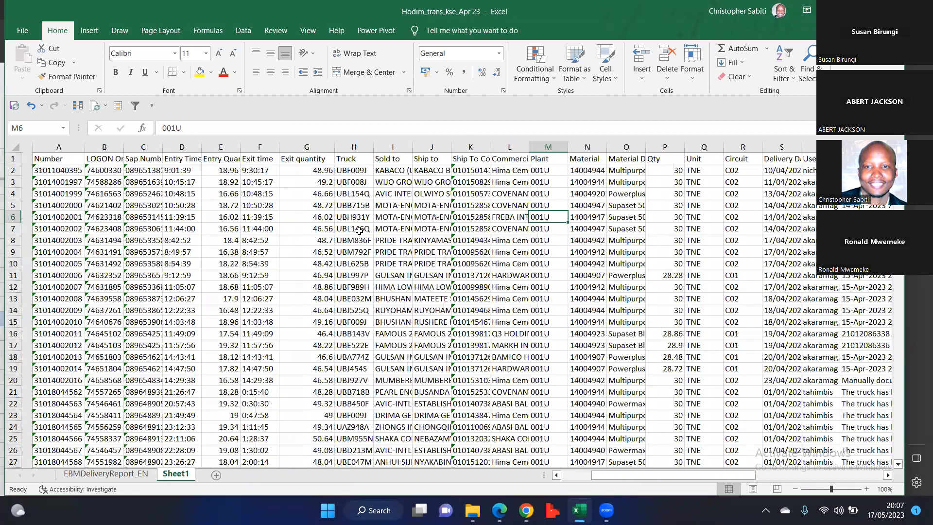
pyautogui.hscroll(1, 359, 231)
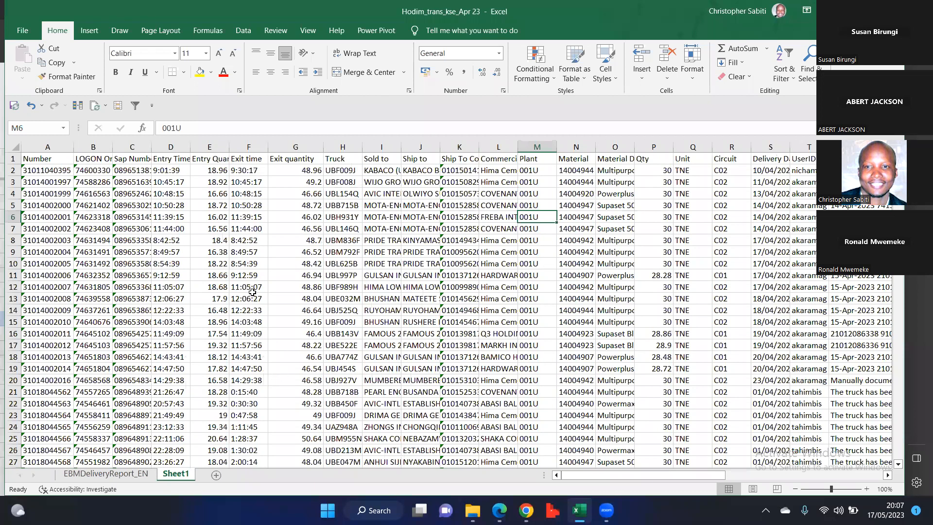
pyautogui.scroll(-10, 253, 292)
pyautogui.scroll(10, 253, 292)
pyautogui.click(135, 477)
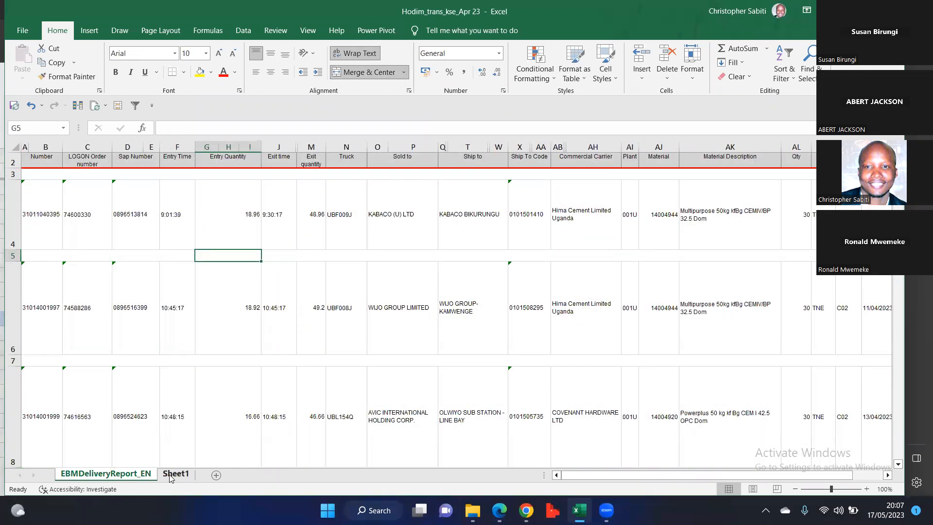
pyautogui.click(175, 474)
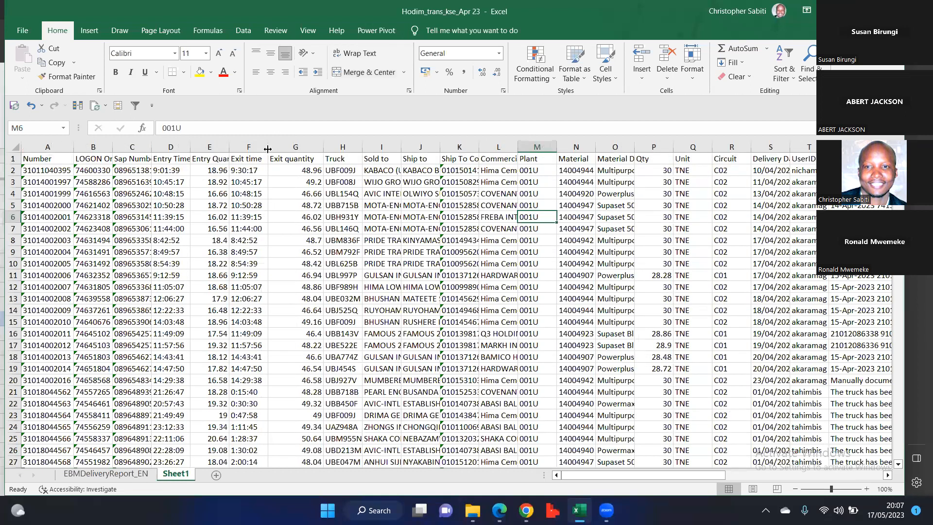
# - Widen the Exit time column of Sheet1 slightly
pyautogui.moveTo(268, 146); pyautogui.dragTo(274, 153)
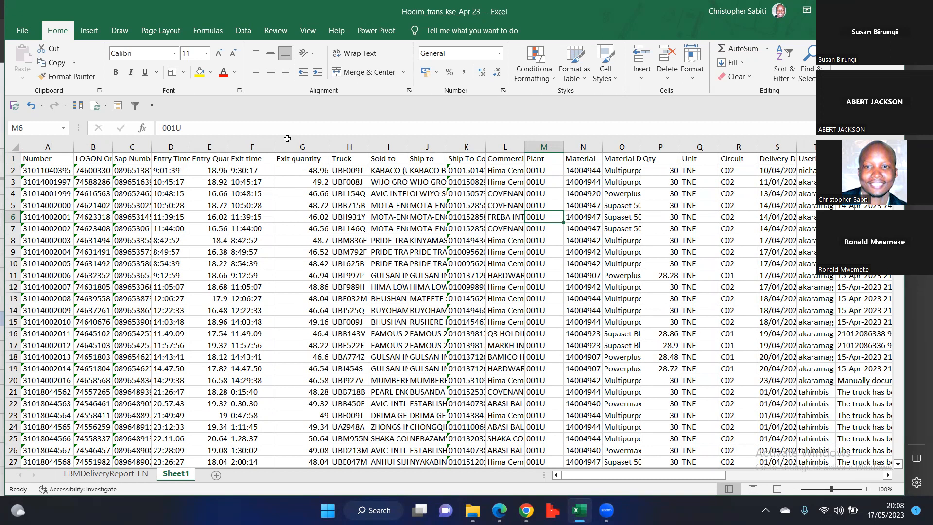
# - Review the rows of Sheet1 around the Exit quantity column to check that the data is continuous
pyautogui.click(291, 216)
pyautogui.scroll(-1, 362, 263)
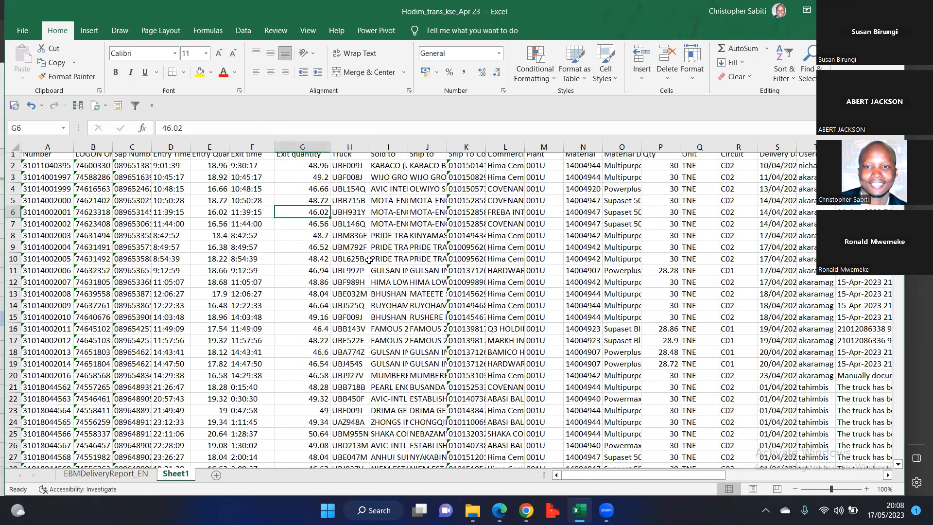
pyautogui.scroll(-5, 369, 260)
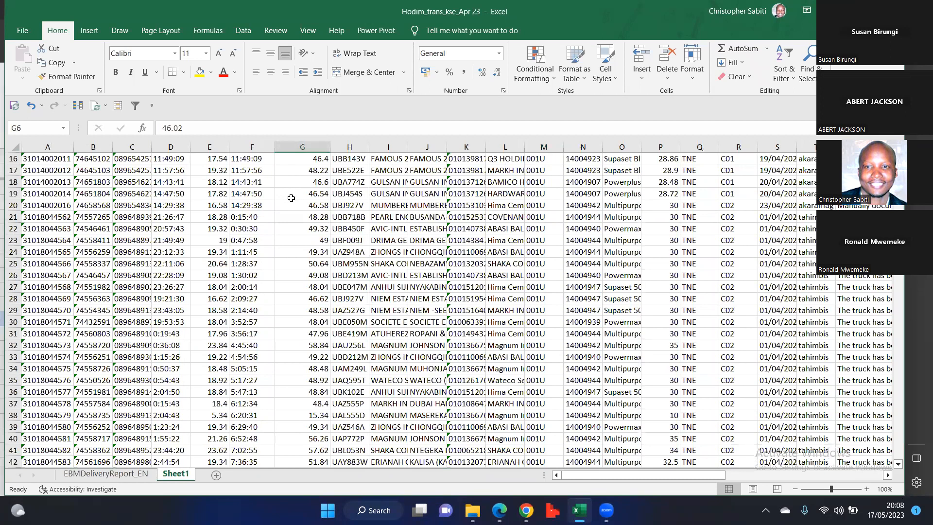
pyautogui.scroll(-11, 291, 198)
pyautogui.scroll(16, 291, 199)
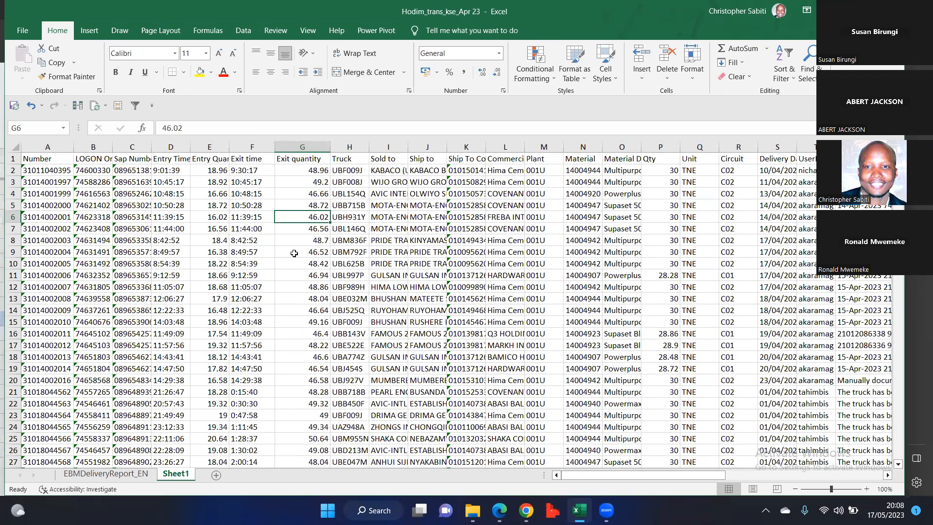
pyautogui.press('Up')
pyautogui.press('Up')
pyautogui.press('Up')
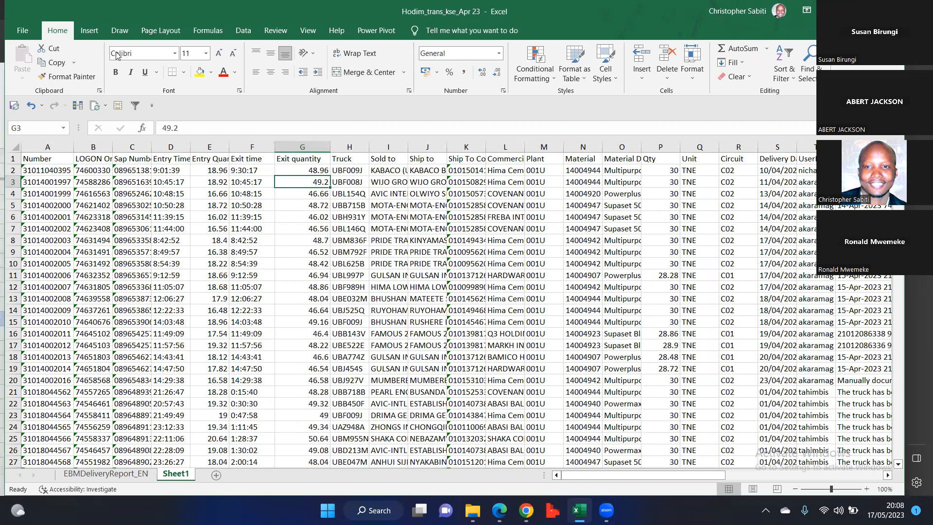
# - Convert the Sheet1 data range $A$1:$U$1603 into a table with headers
pyautogui.click(89, 31)
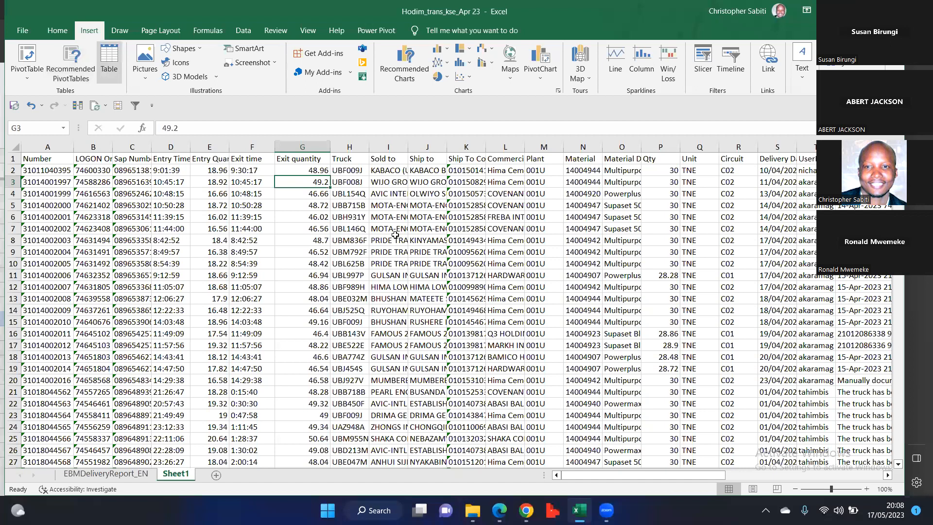
pyautogui.click(389, 218)
pyautogui.click(205, 253)
pyautogui.click(426, 263)
pyautogui.click(373, 310)
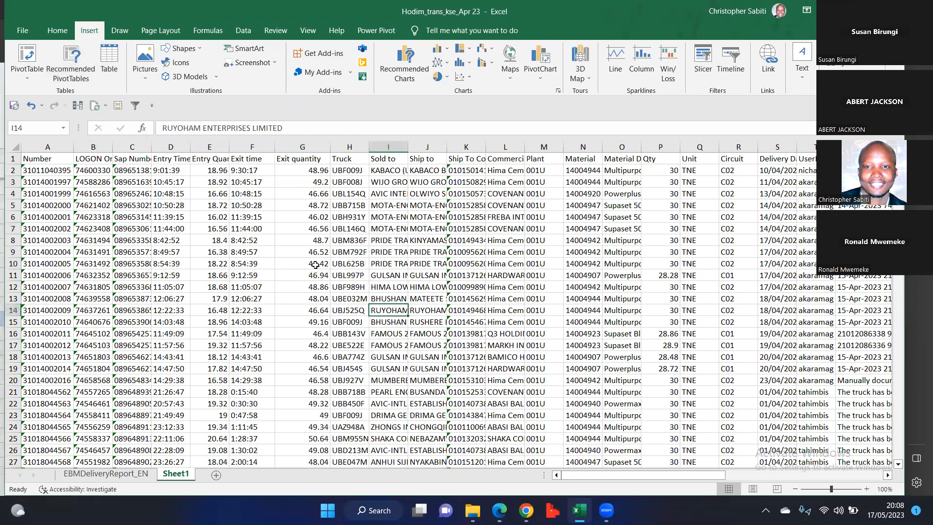
pyautogui.scroll(-5, 315, 265)
pyautogui.scroll(-1, 165, 238)
pyautogui.scroll(6, 165, 237)
pyautogui.click(165, 238)
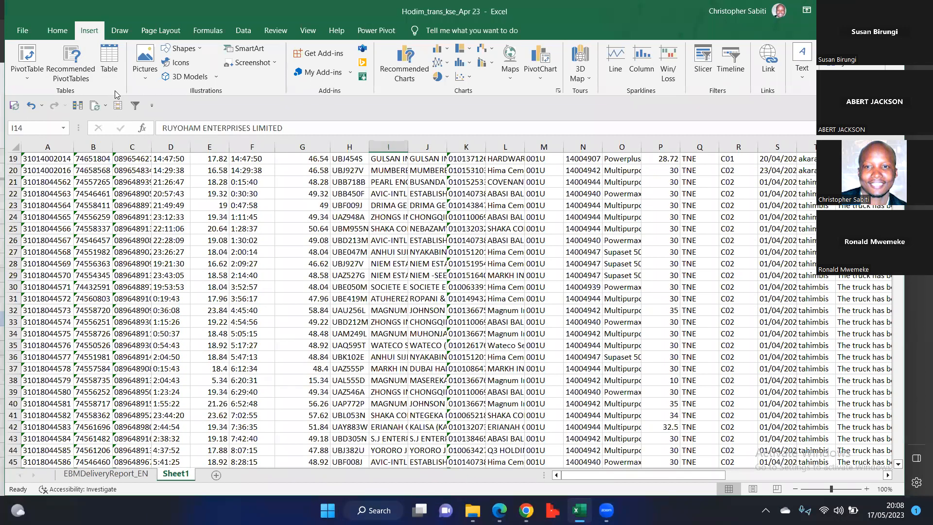
pyautogui.click(110, 58)
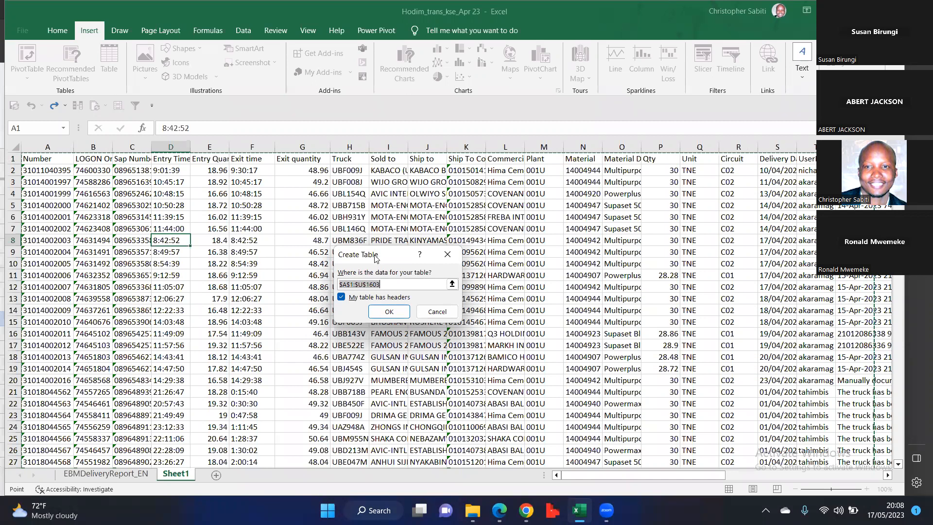
pyautogui.click(393, 311)
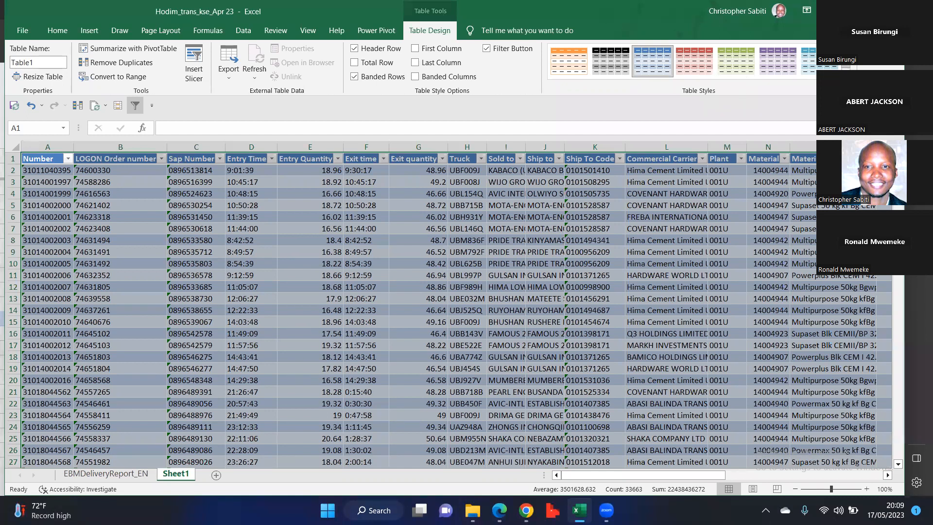
# - Apply the first plain style of the Light group to the table and clear the selection
pyautogui.click(846, 74)
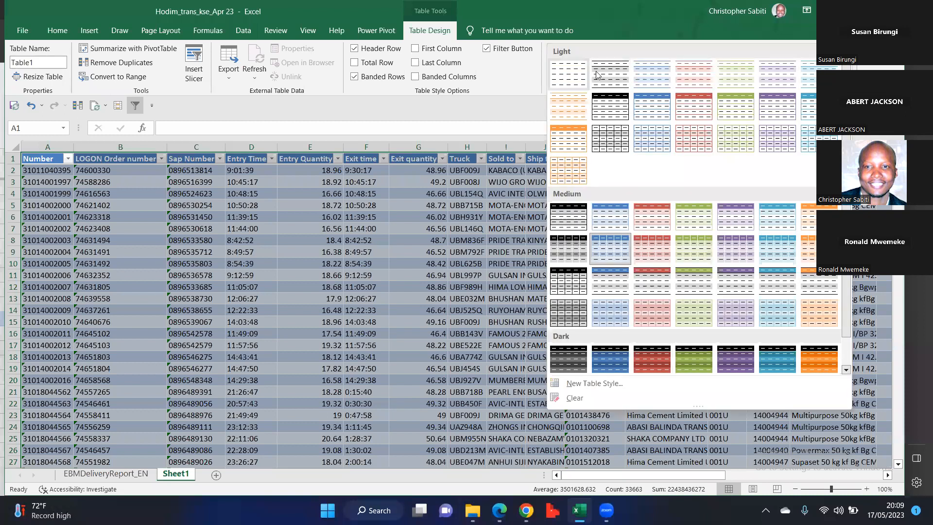
pyautogui.click(567, 88)
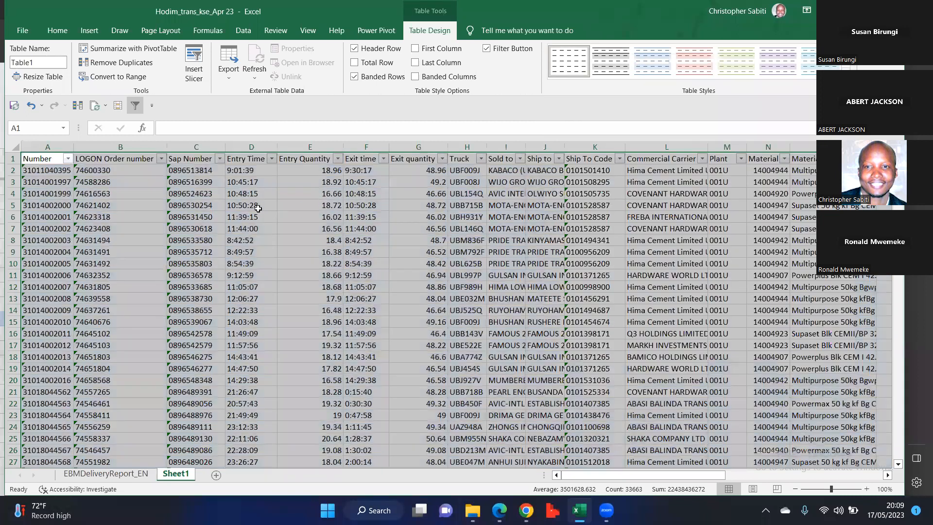
pyautogui.click(418, 263)
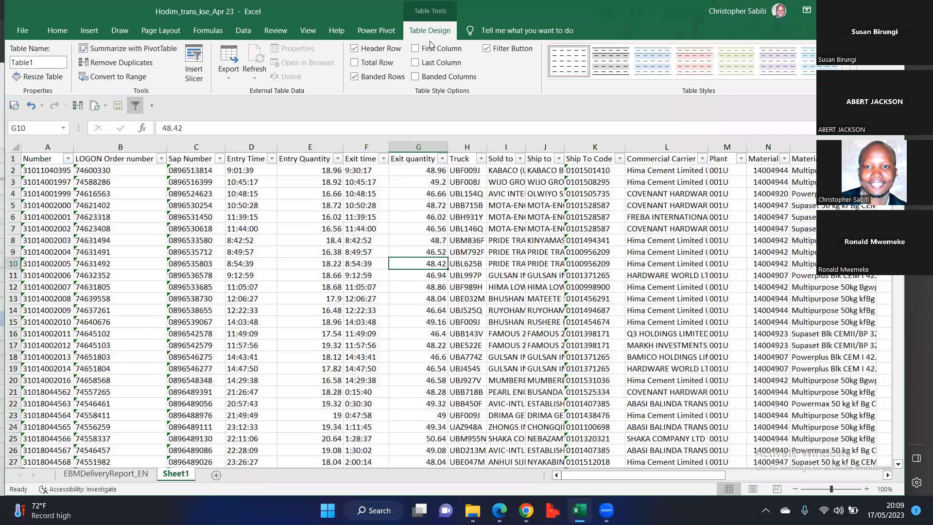
pyautogui.press('Left')
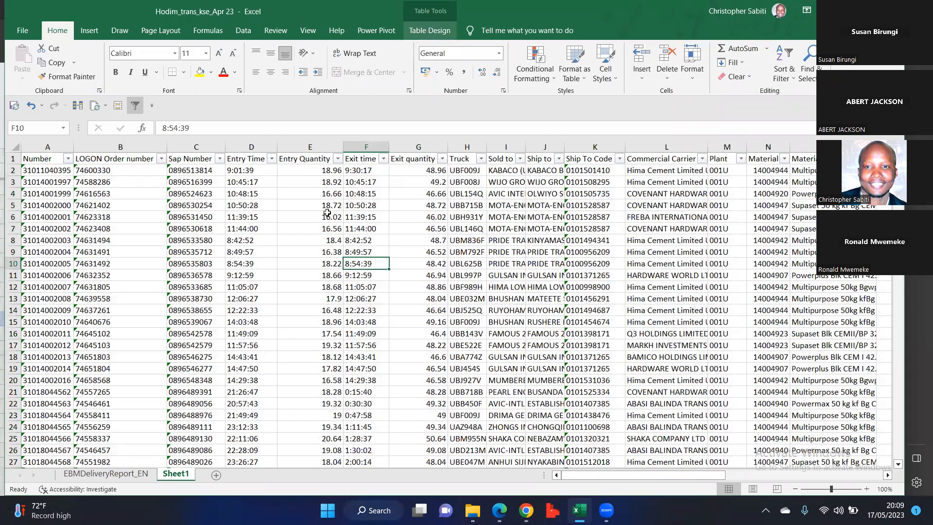
pyautogui.press('Left')
pyautogui.press('Up')
pyautogui.press('Up')
pyautogui.press('Up')
pyautogui.press('Up')
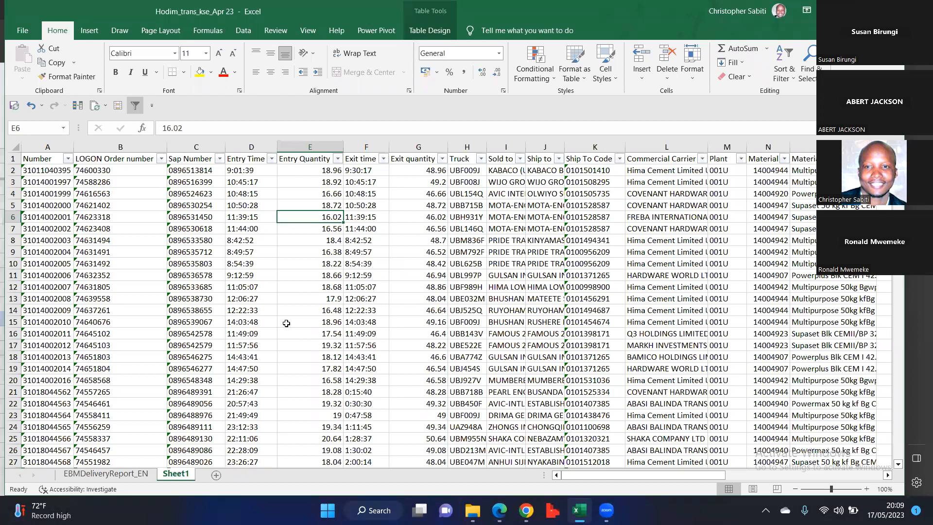
# - Undo the table style and the table creation so that Sheet1 is a plain range
pyautogui.hotkey('ctrl', 'a')
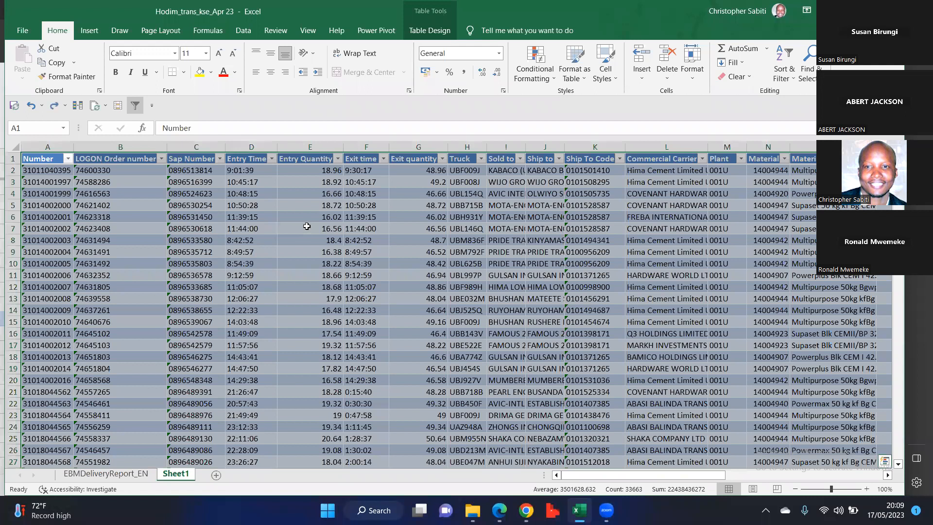
pyautogui.hotkey('ctrl', 'z')
pyautogui.hotkey('ctrl', 'z')
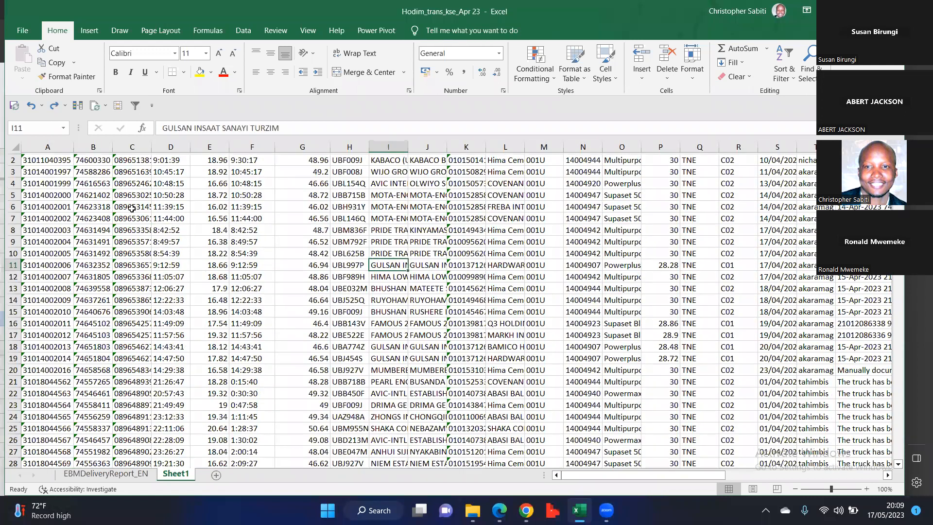
pyautogui.scroll(1, 131, 208)
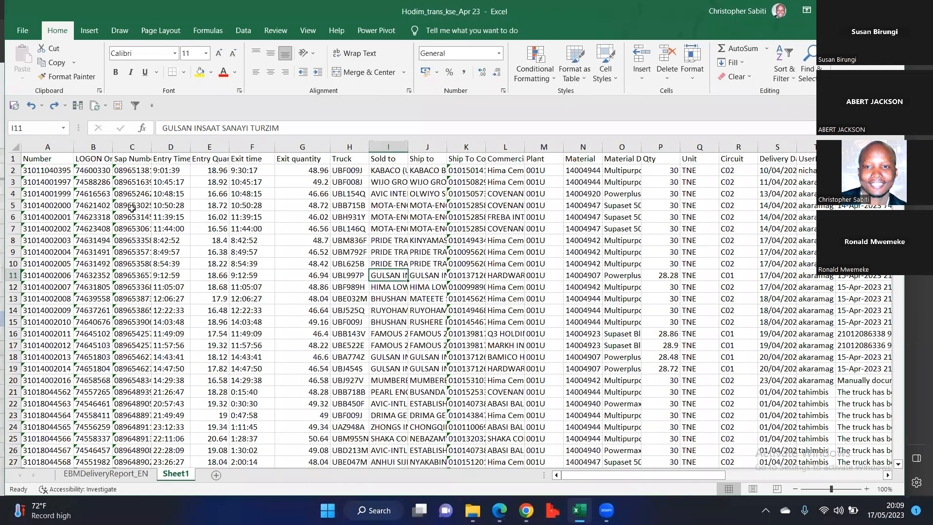
pyautogui.hotkey('ctrl', 'z')
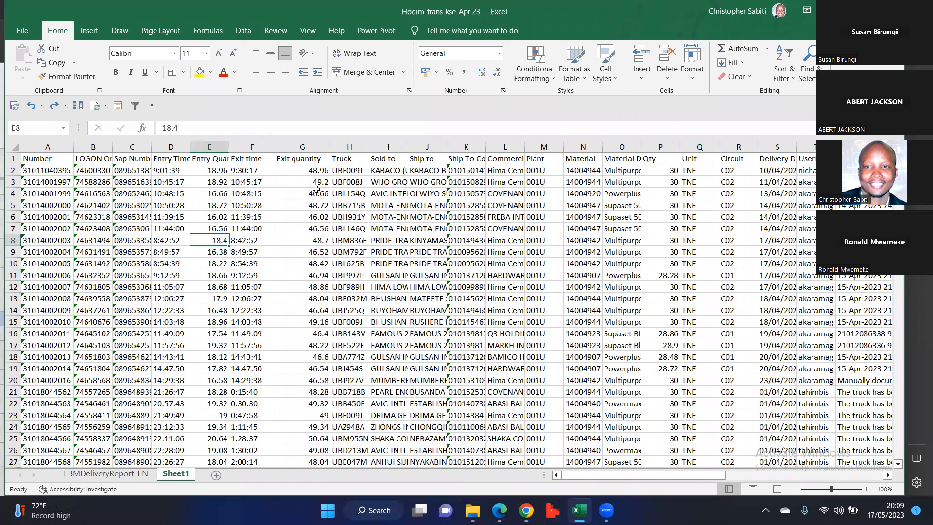
pyautogui.hotkey('ctrl', 'z')
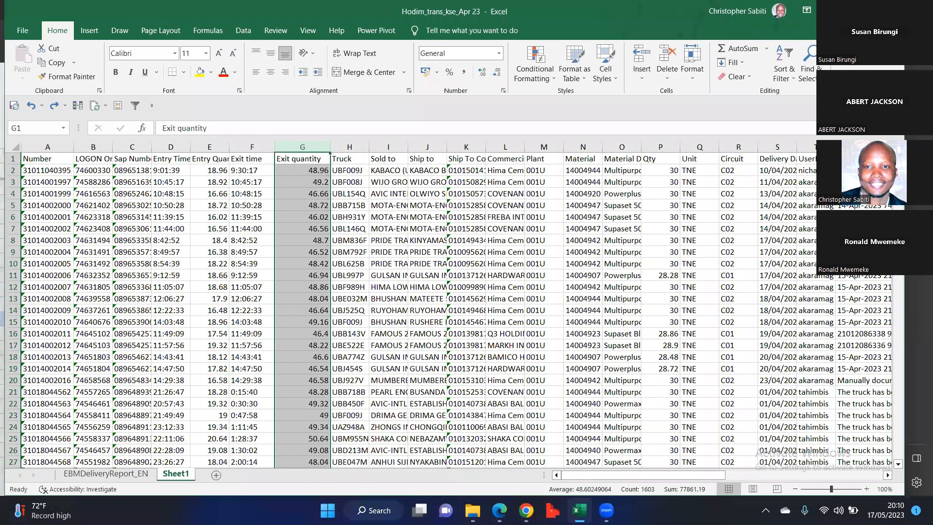
# - Go over the column blocks of Sheet1 from Number through remarks, checking the data that belongs in one table
pyautogui.moveTo(48, 146); pyautogui.dragTo(251, 147)
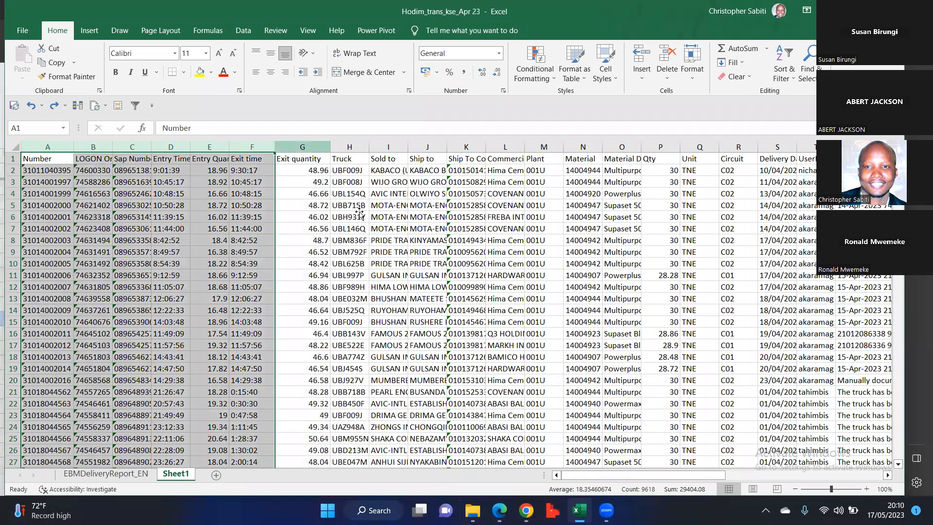
pyautogui.click(360, 215)
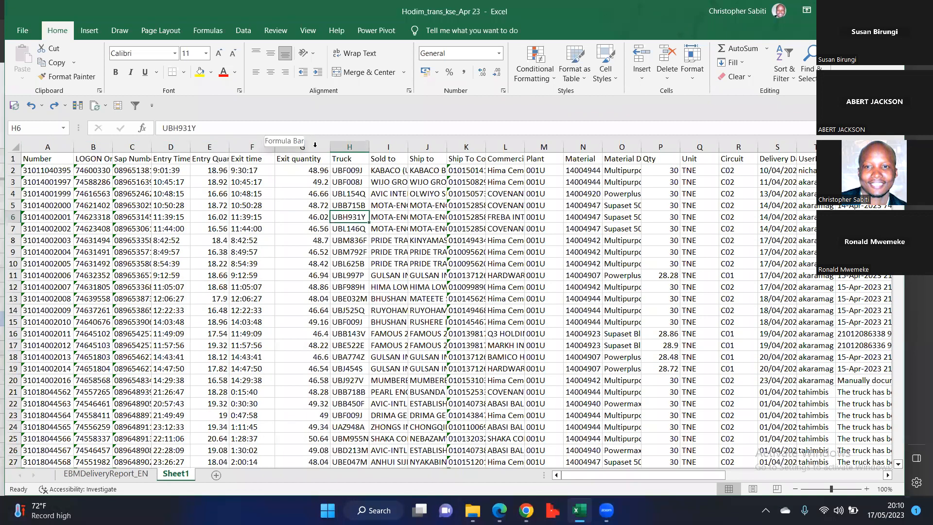
pyautogui.moveTo(302, 147); pyautogui.dragTo(656, 147)
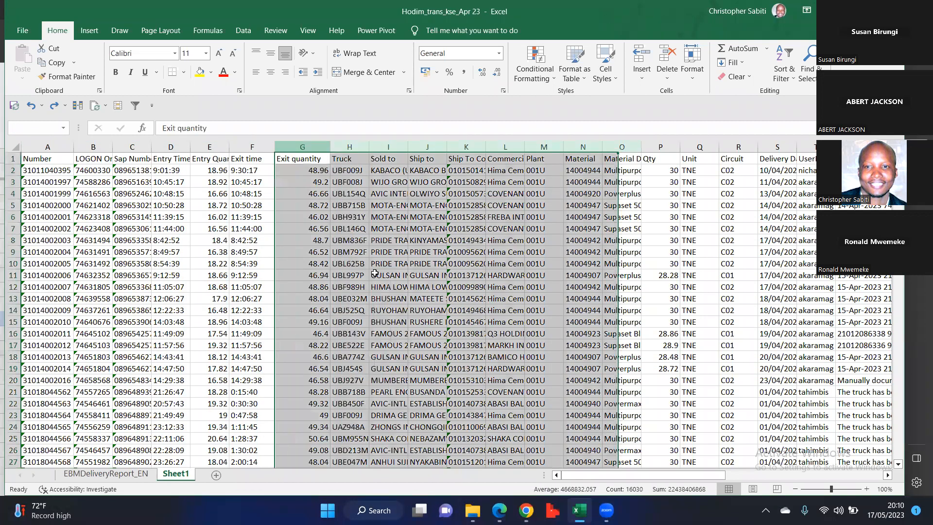
pyautogui.hotkey('shift', 'Right')
pyautogui.hotkey('shift', 'Right')
pyautogui.hotkey('shift', 'Right')
pyautogui.hotkey('shift', 'Right')
pyautogui.hotkey('shift', 'Right')
pyautogui.hotkey('shift', 'Right')
pyautogui.hotkey('shift', 'Right')
pyautogui.click(375, 273)
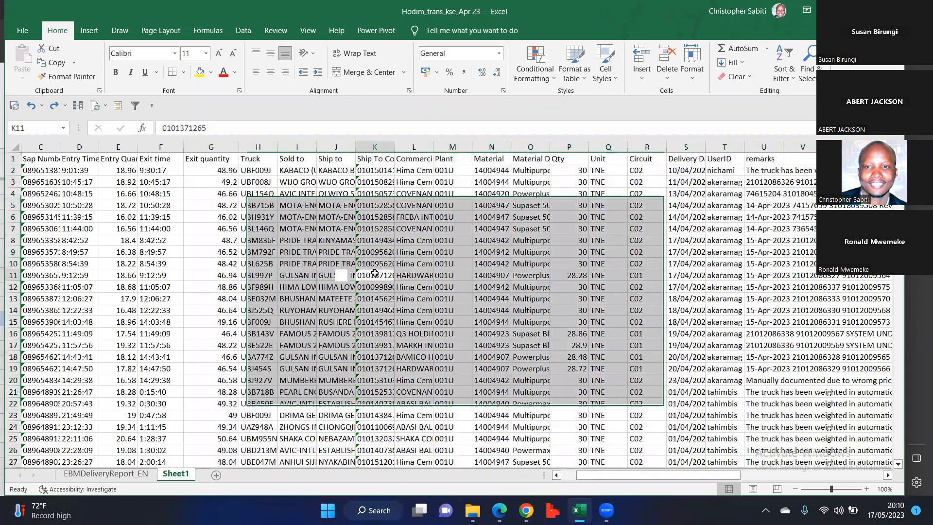
pyautogui.press('Left')
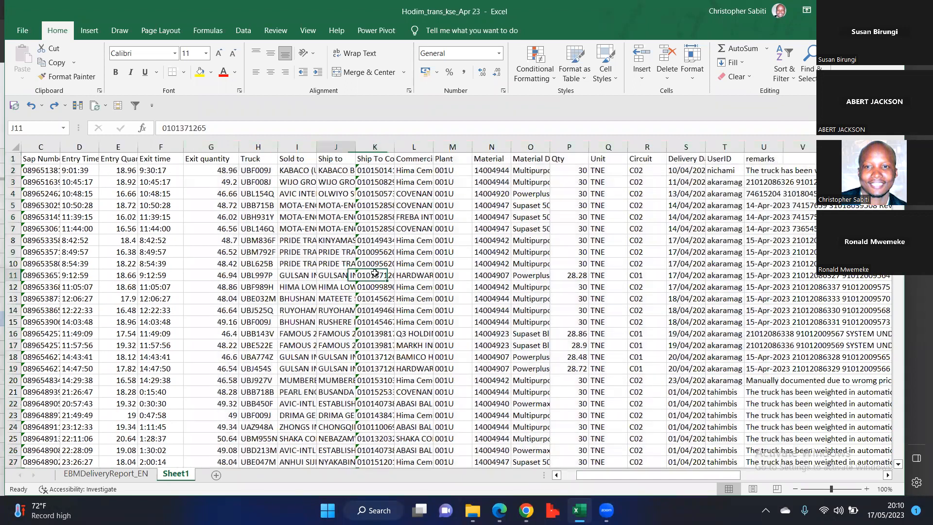
pyautogui.press('Home')
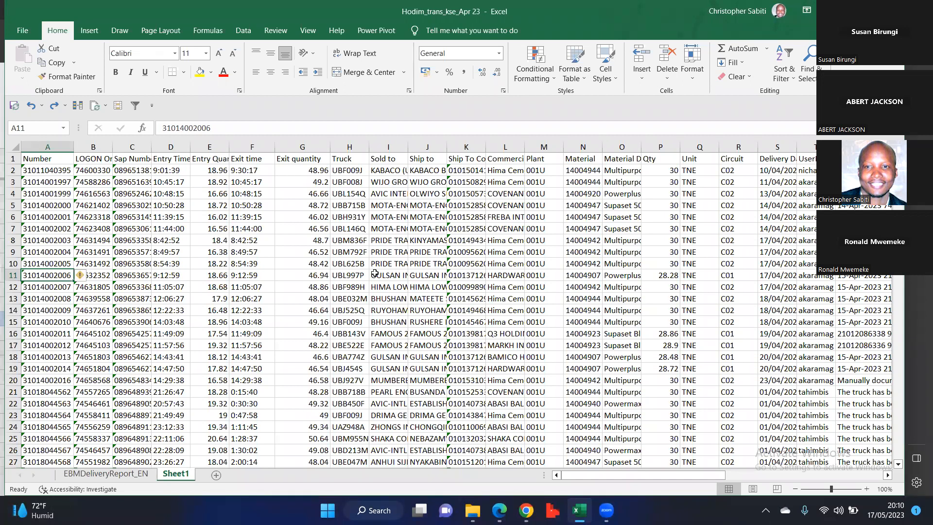
# - Create a table from the cleaned Sheet1 data, covering $A$1:$U$1603 with its first row as headers
pyautogui.hotkey('ctrl', 't')
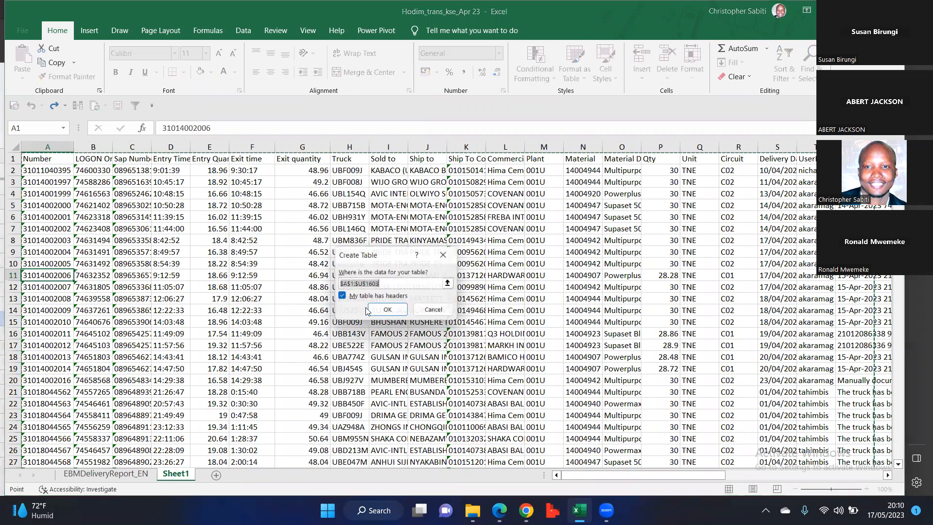
pyautogui.click(446, 253)
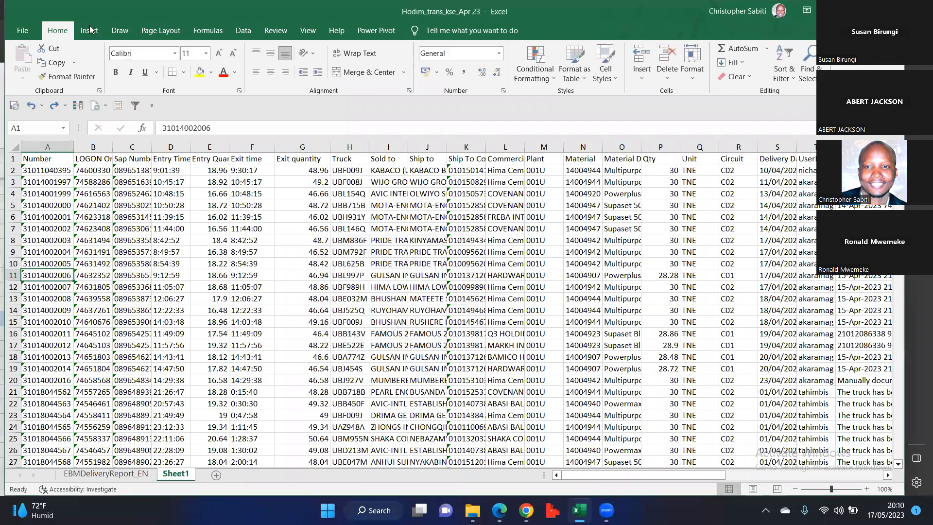
pyautogui.click(89, 27)
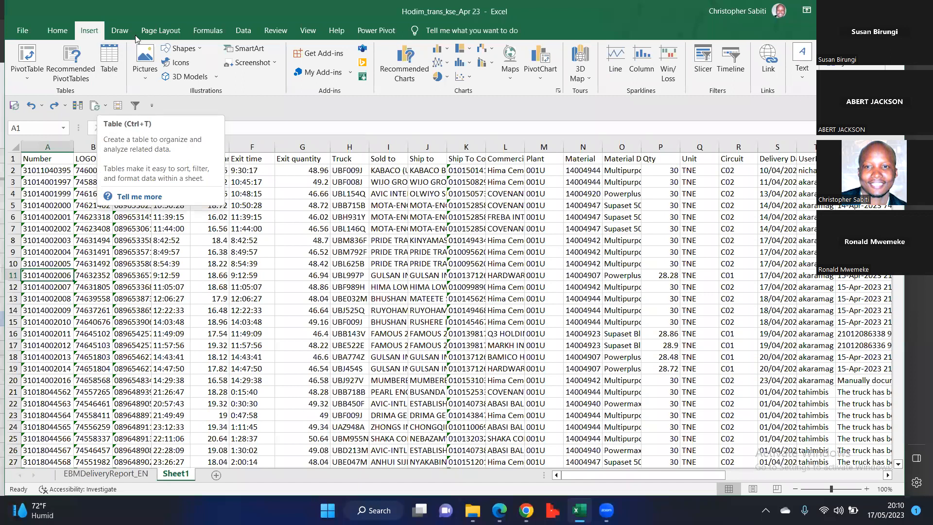
pyautogui.click(115, 55)
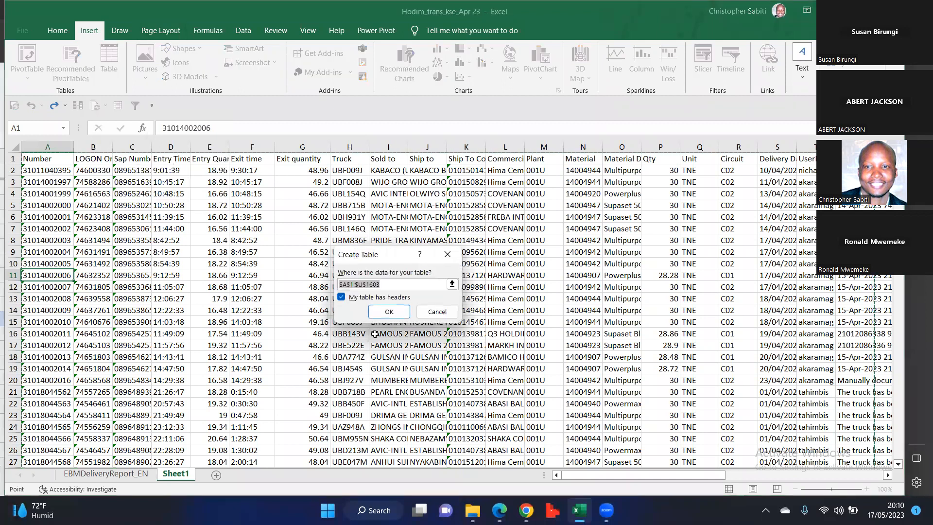
pyautogui.click(390, 313)
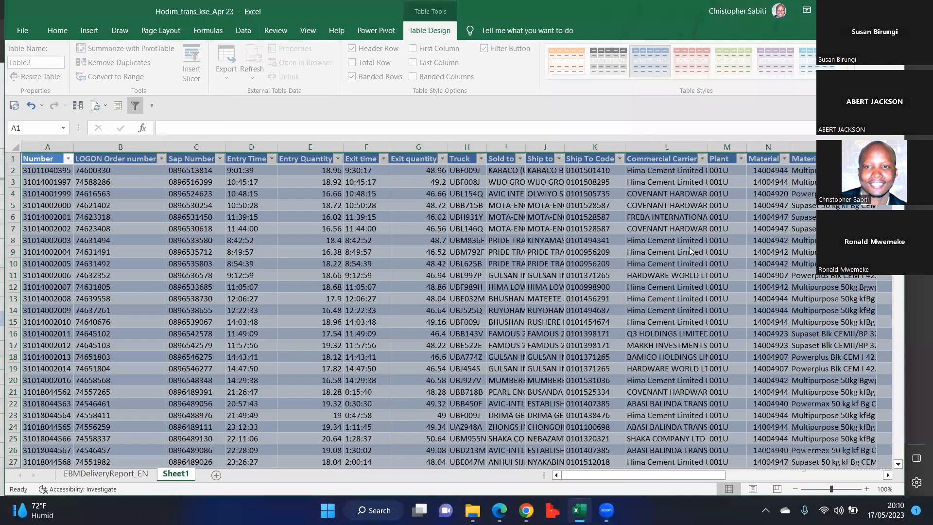
# - Change the new table to the first plain style of the Light group, without colours or banding, and clear the selection
pyautogui.click(846, 74)
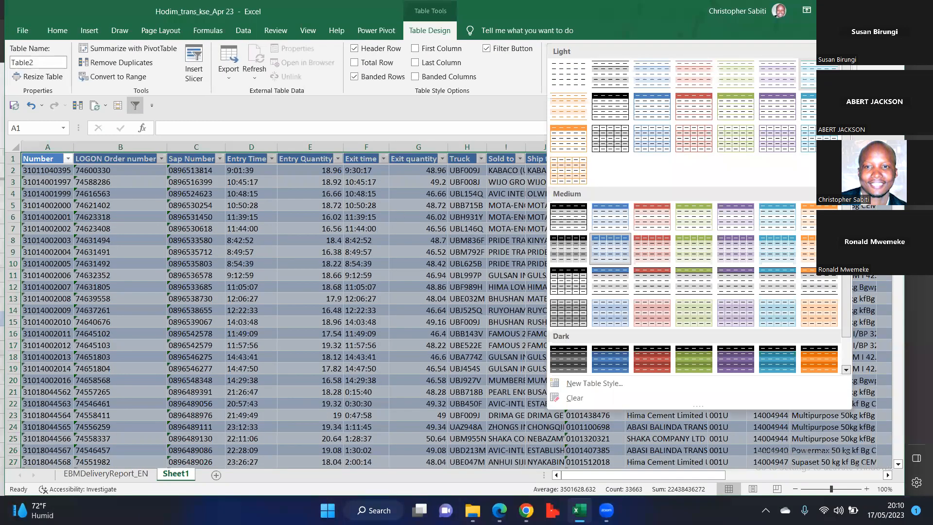
pyautogui.click(694, 249)
pyautogui.click(846, 77)
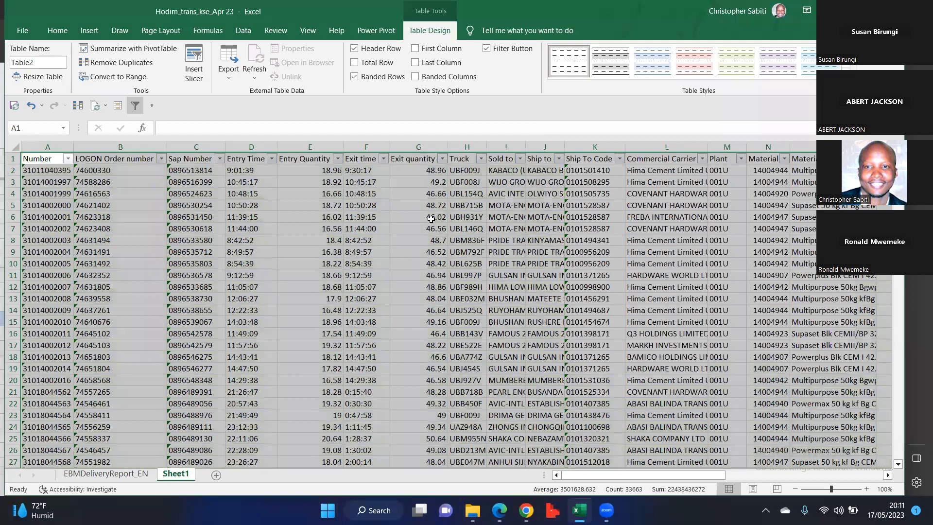
pyautogui.click(488, 233)
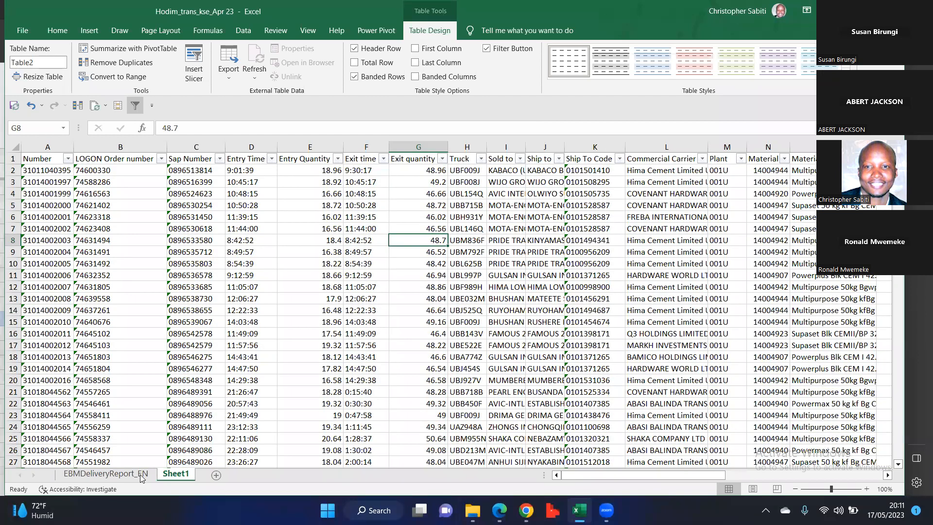
# - Go back to the original EBMDeliveryReport_EN sheet and inspect the first Sold to entry
pyautogui.hotkey('ctrl', 'pageup')
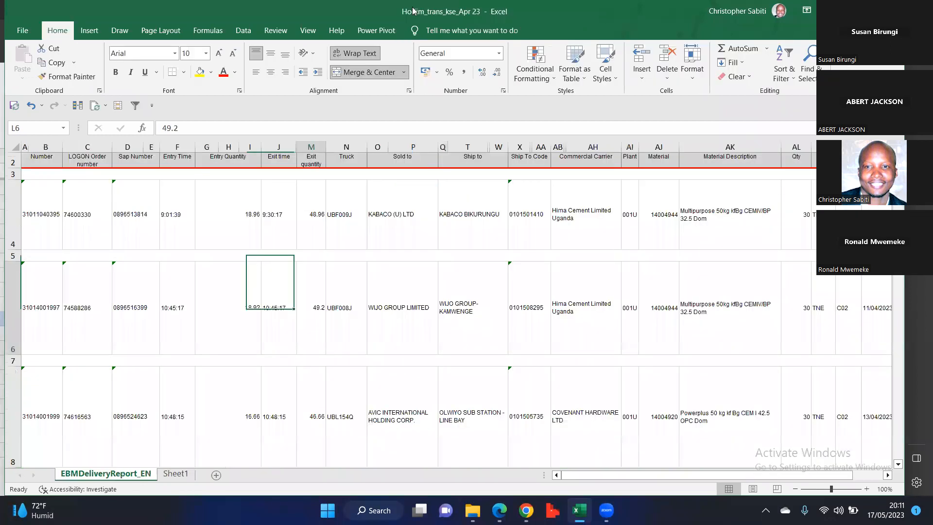
pyautogui.click(387, 229)
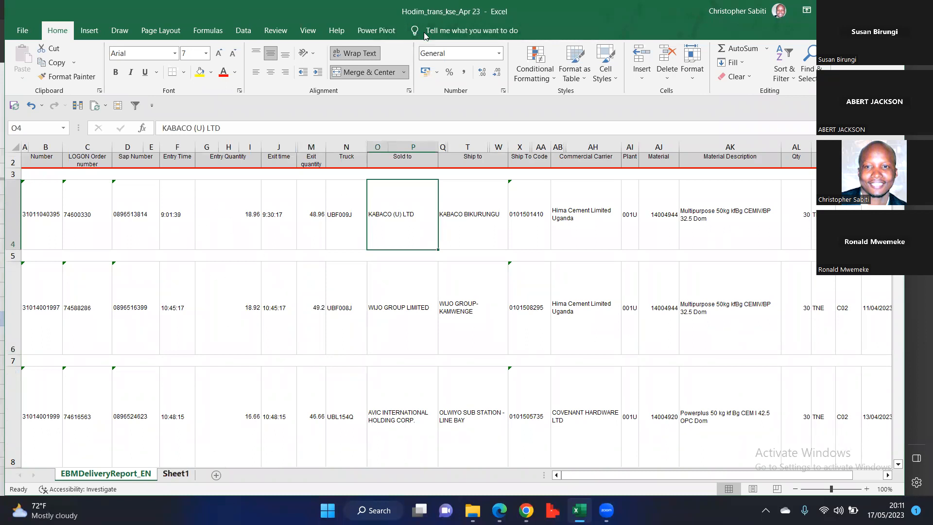
# - Rename Sheet1, which holds the cleaned table, as Raw Data
pyautogui.hotkey('ctrl', 'pagedown')
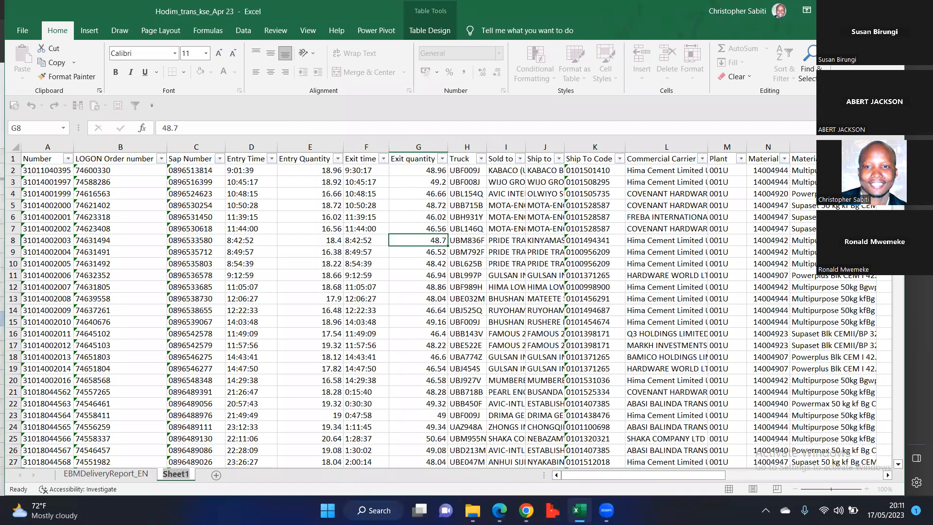
pyautogui.write('Raw Data')
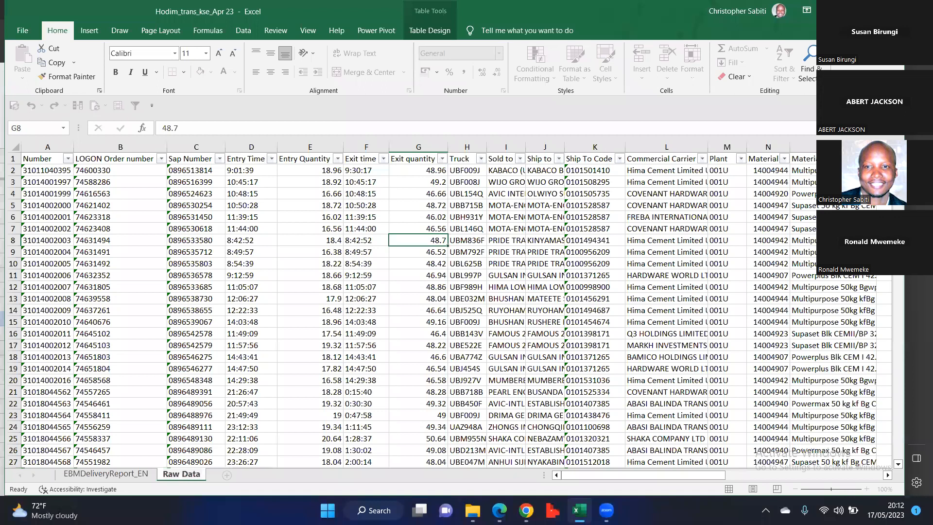
pyautogui.press('Return')
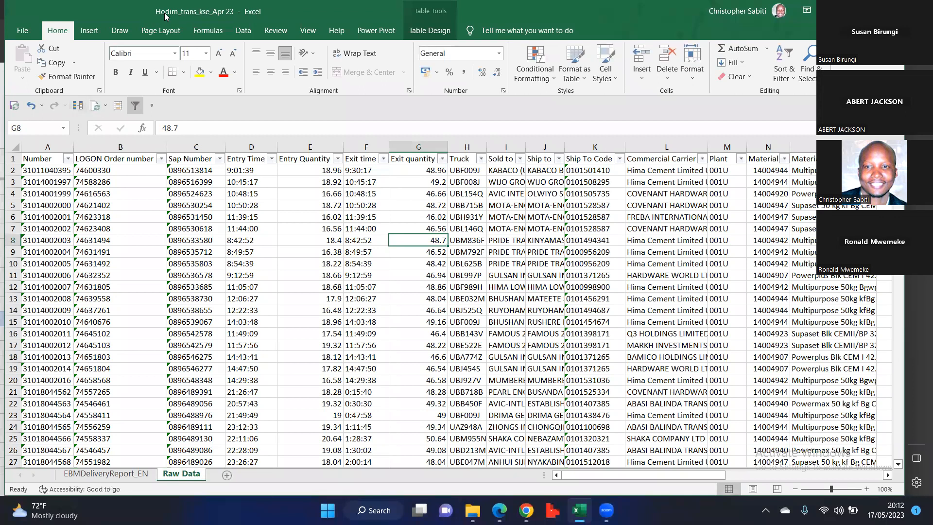
# - Set up saving a copy of the workbook in the Sample data LAT folder as Pivot Table Intro, with Excel Workbook as file type
pyautogui.click(21, 31)
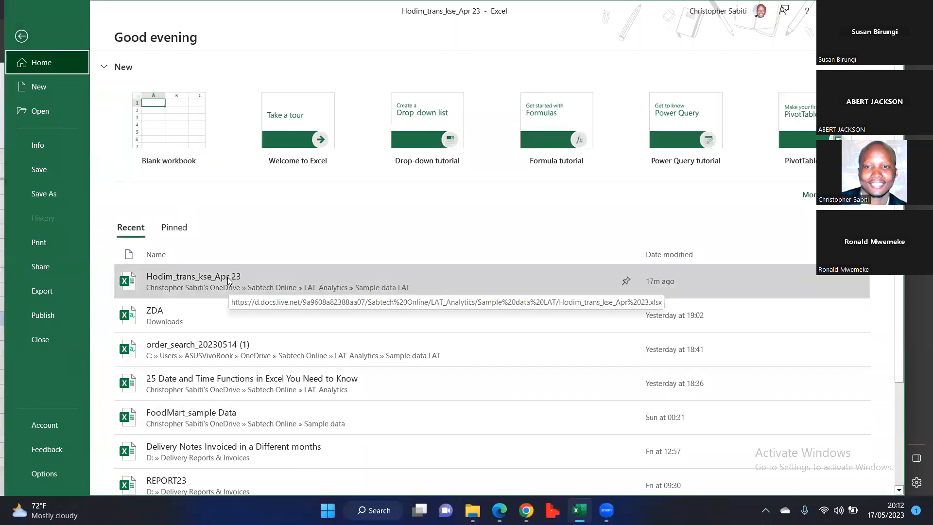
pyautogui.click(58, 194)
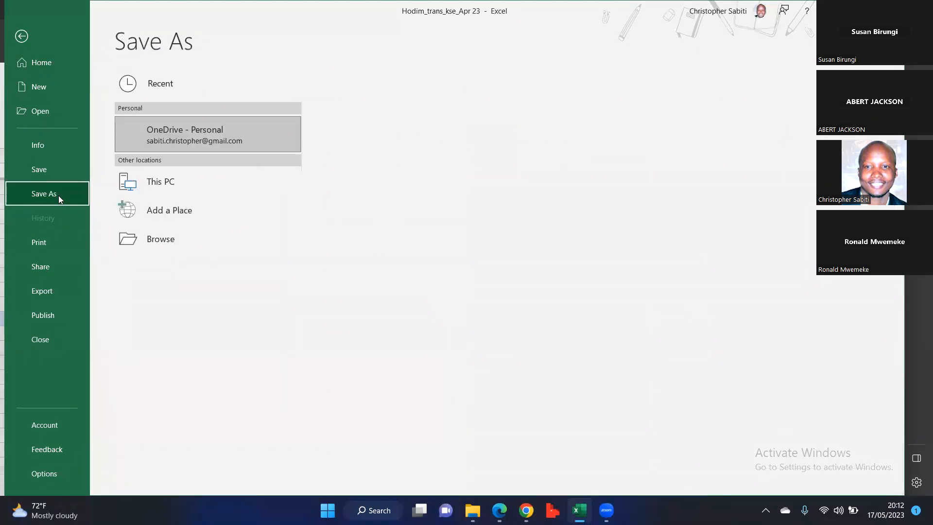
pyautogui.click(158, 242)
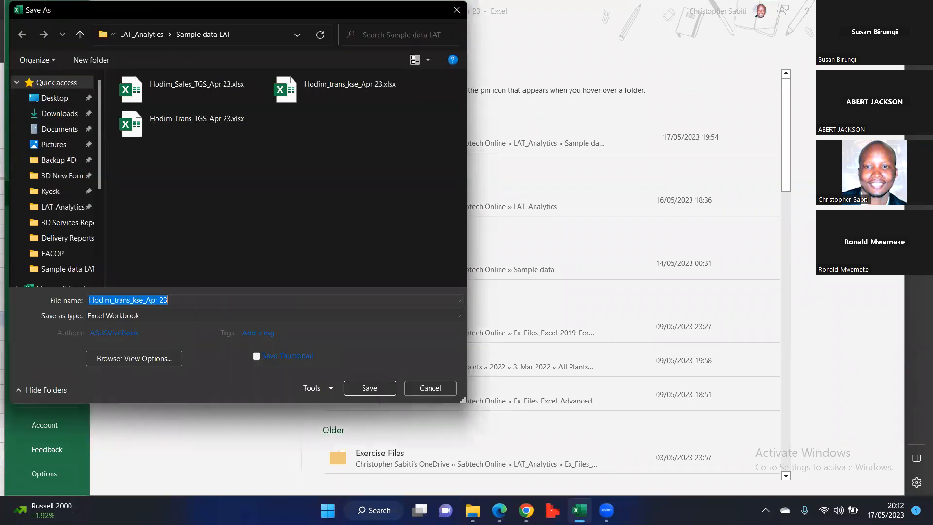
pyautogui.write('Pivot Table Intro')
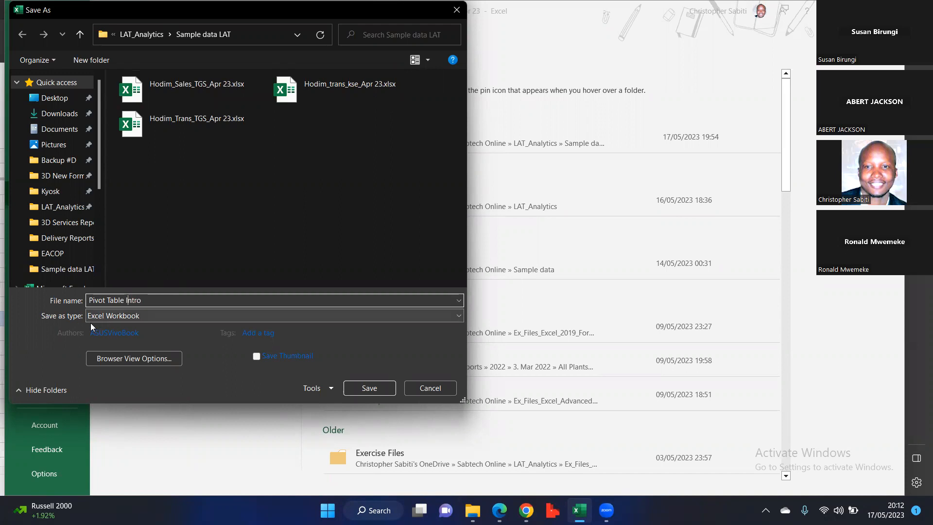
pyautogui.click(157, 316)
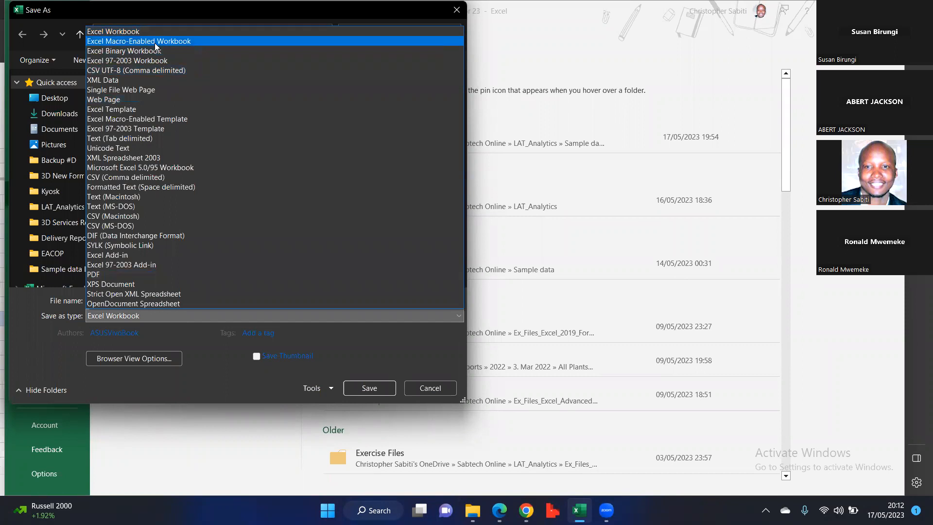
pyautogui.click(125, 320)
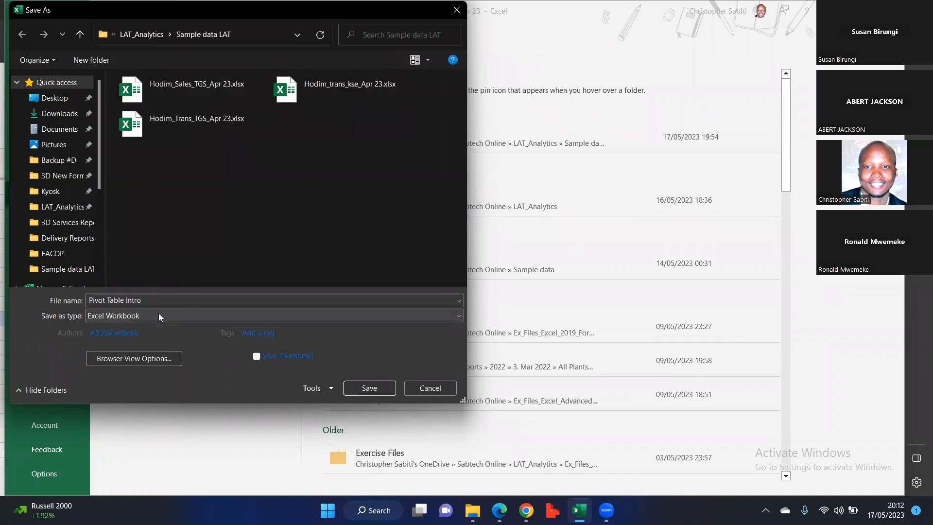
pyautogui.click(145, 300)
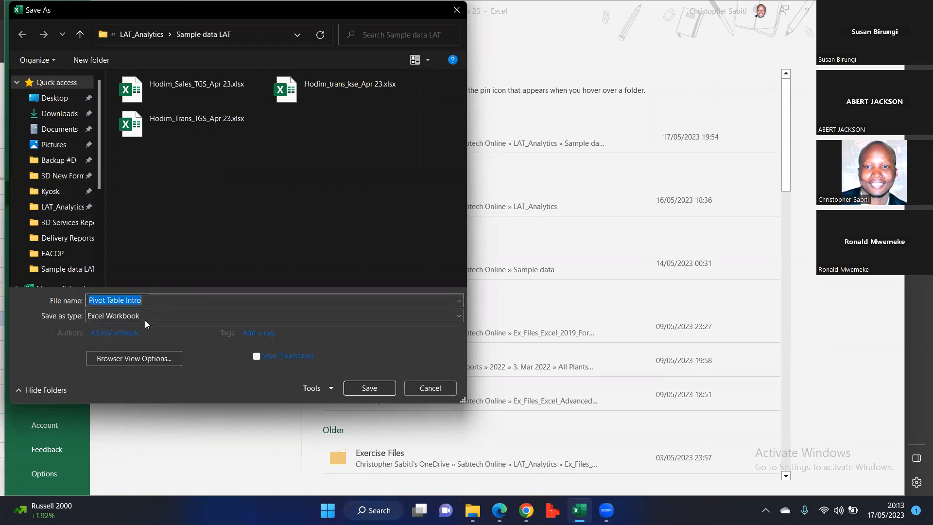
# - Replace the file's author ASUSVivoBook with the presenter's full name and save the workbook
pyautogui.click(152, 336)
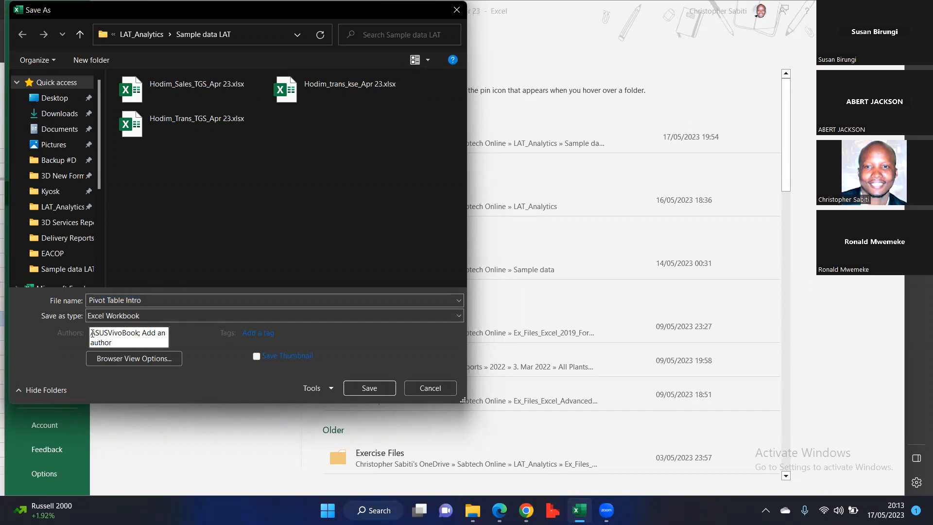
pyautogui.moveTo(92, 333); pyautogui.dragTo(153, 347)
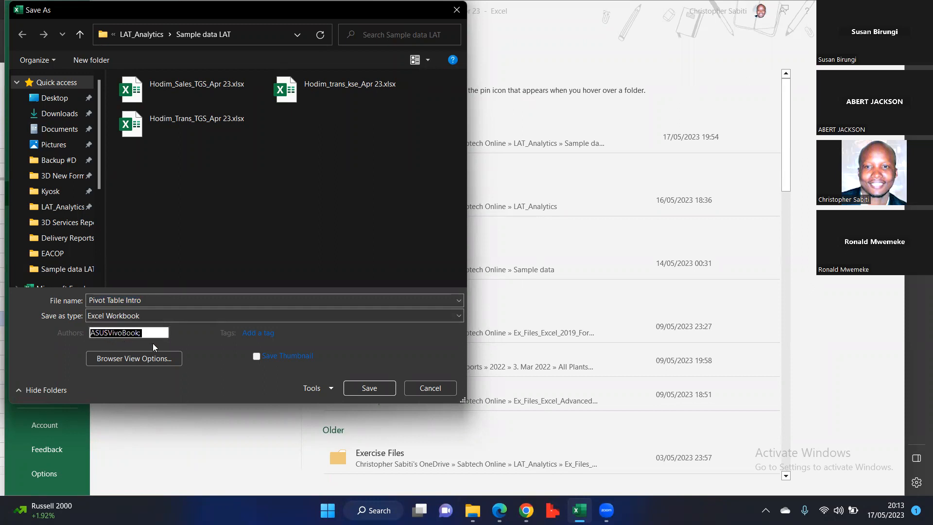
pyautogui.write('C')
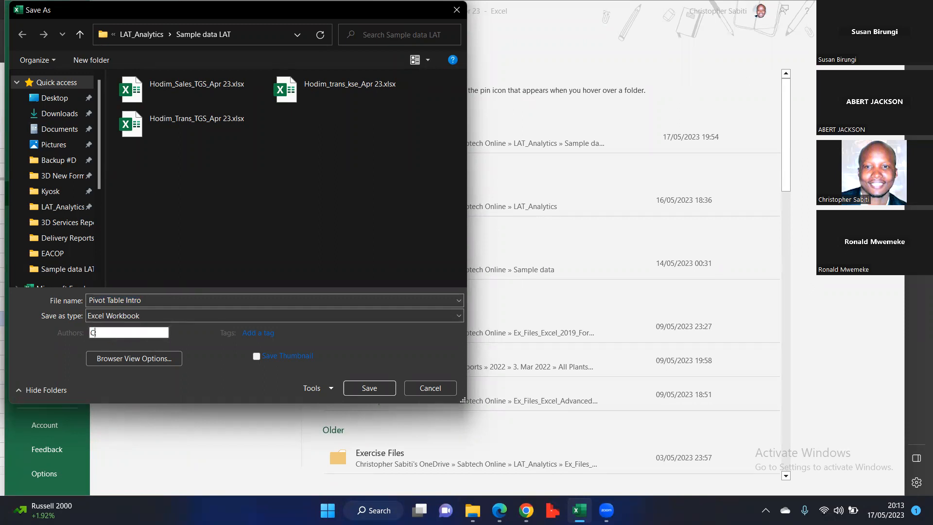
pyautogui.write('hristo')
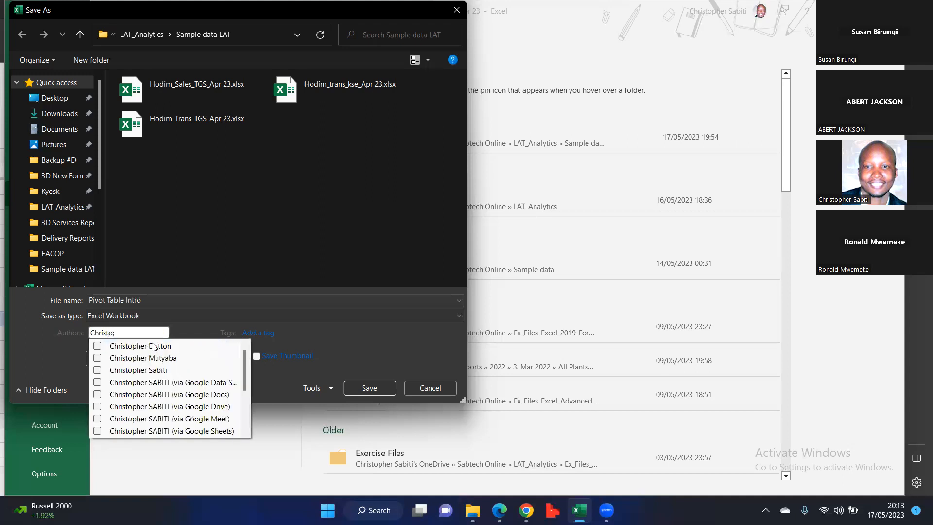
pyautogui.write('pher;')
pyautogui.click(162, 370)
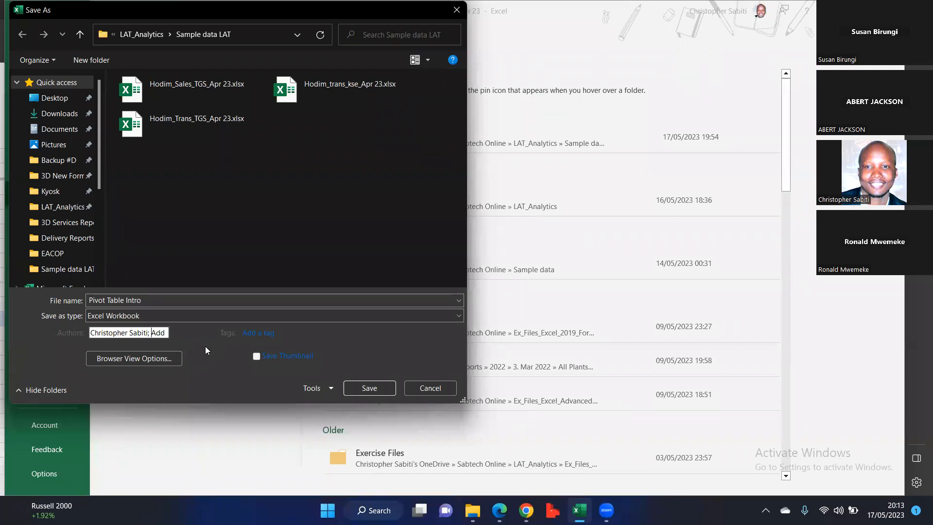
pyautogui.click(388, 389)
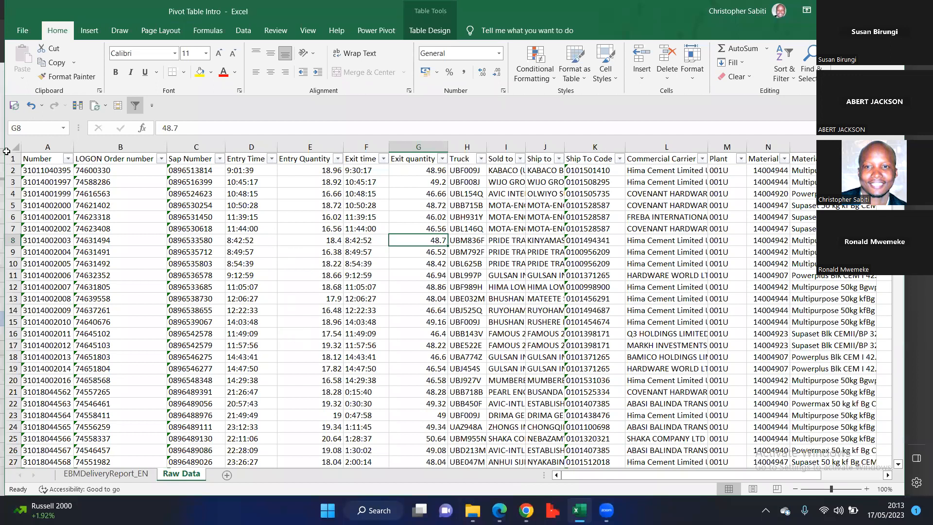
# - Make all headings in row 1 of the Raw Data table bold and wrap their text
pyautogui.click(310, 322)
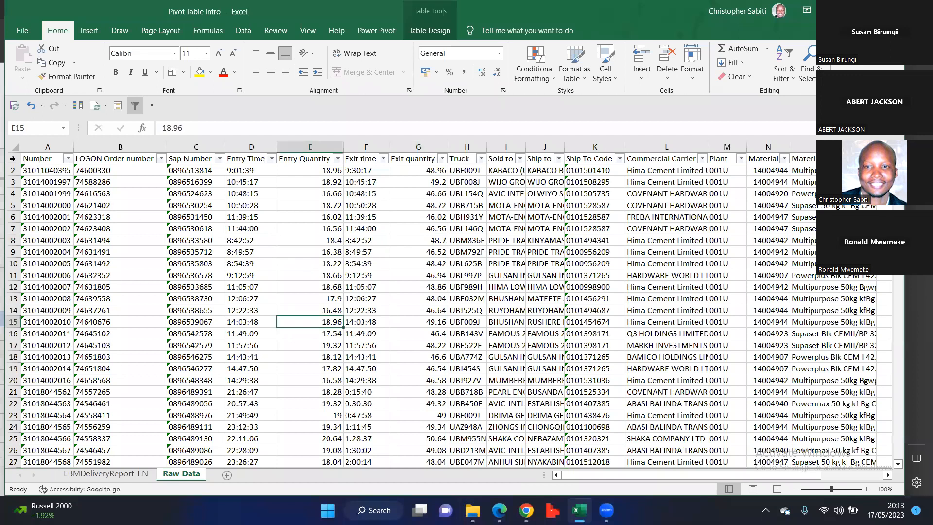
pyautogui.press('Up')
pyautogui.press('Up')
pyautogui.press('Up')
pyautogui.press('Up')
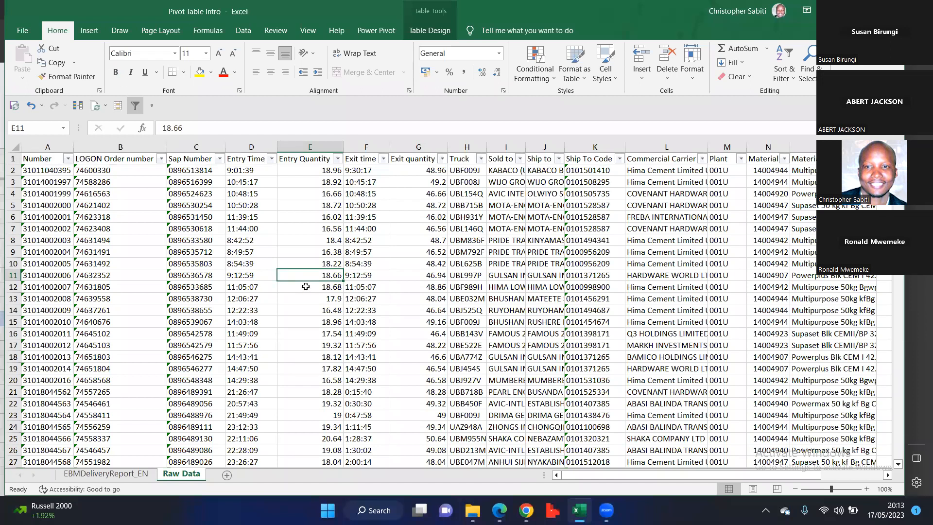
pyautogui.hotkey('ctrl', 'Home')
pyautogui.hotkey('ctrl', 'shift', 'Right')
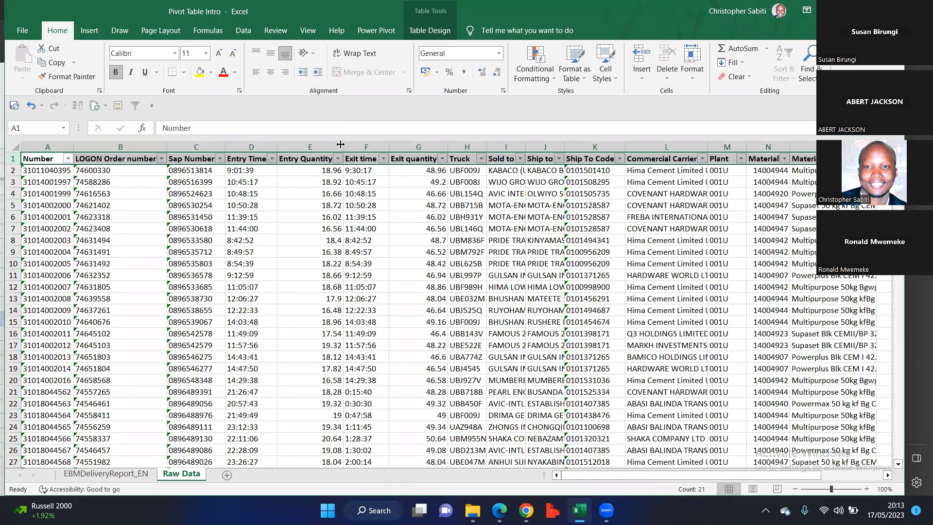
pyautogui.click(365, 206)
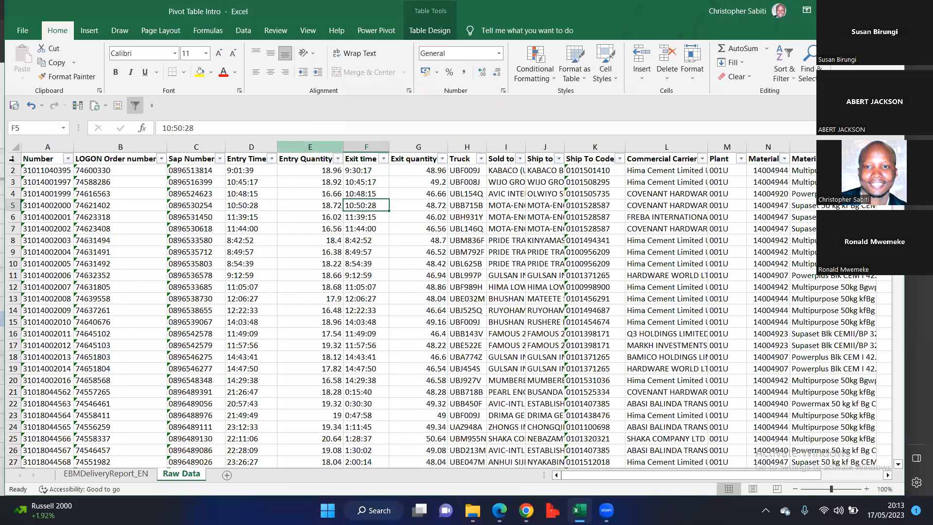
pyautogui.click(365, 54)
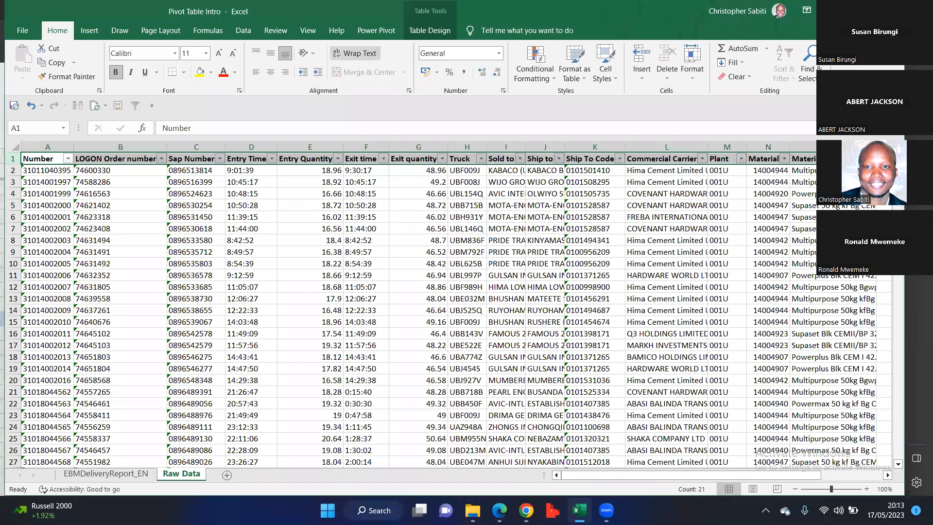
pyautogui.click(768, 240)
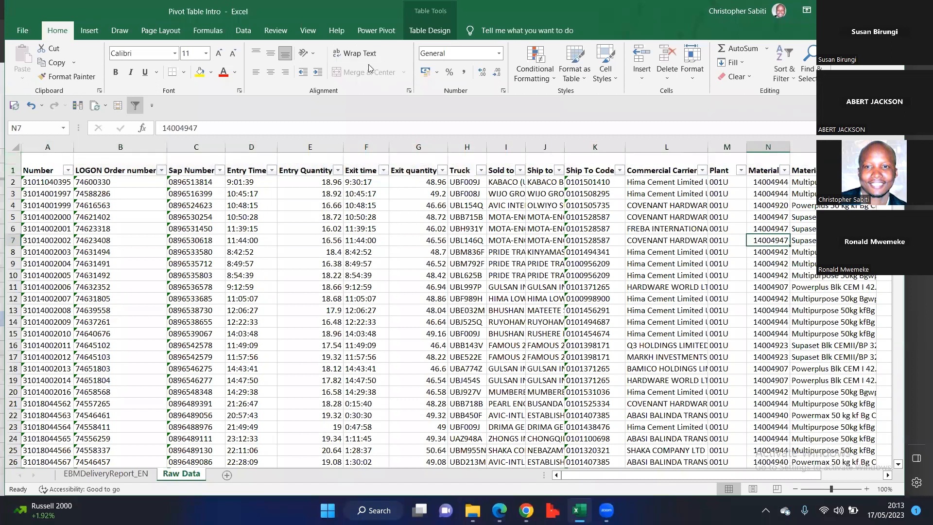
# - Narrow the Commercial Carrier and LOGON Order number columns so their headings wrap onto more lines
pyautogui.click(804, 163)
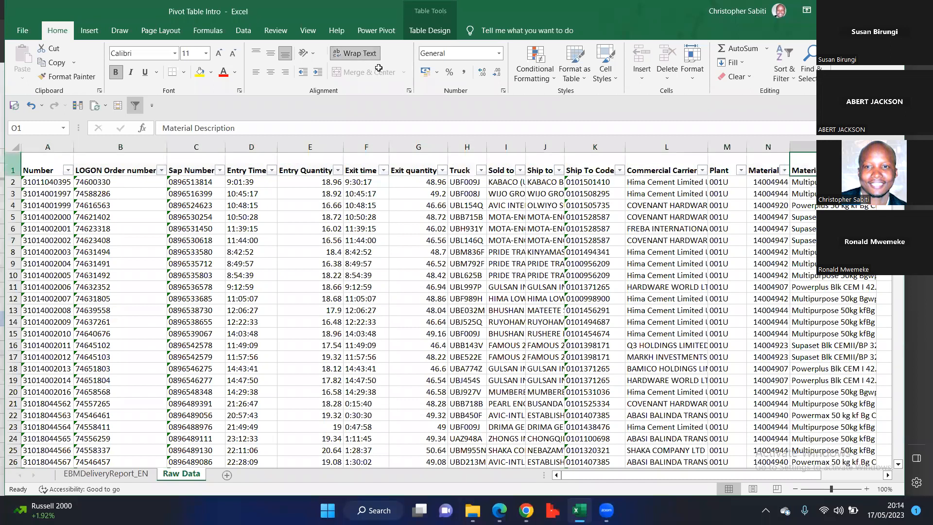
pyautogui.hotkey('ctrl', 'z')
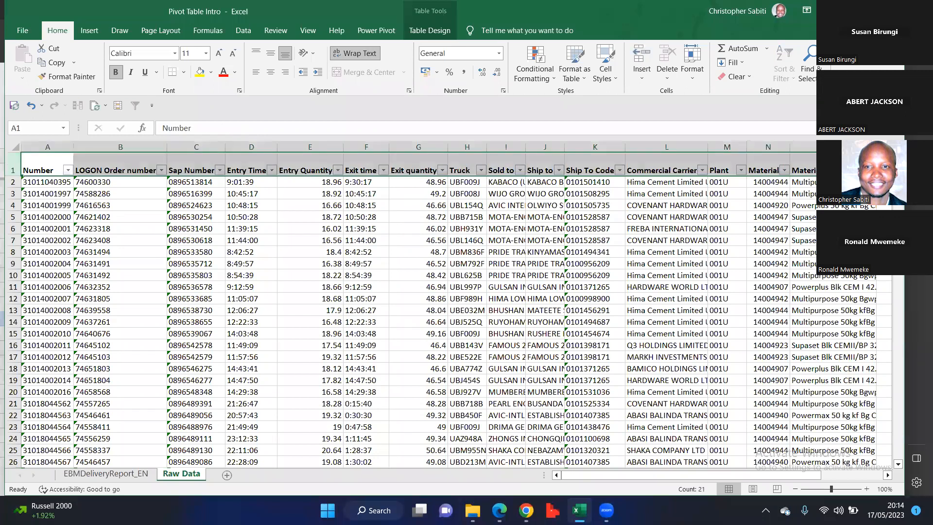
pyautogui.hotkey('ctrl', 'y')
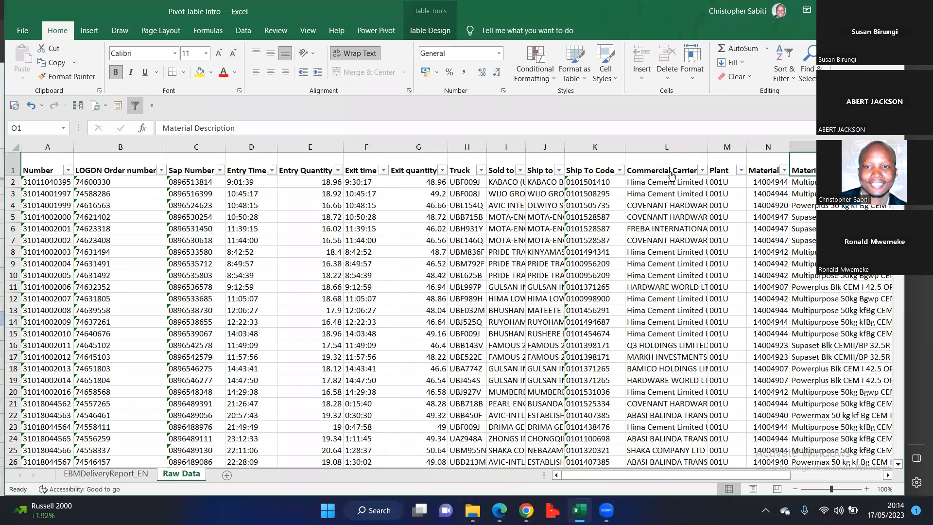
pyautogui.hotkey('ctrl', 'z')
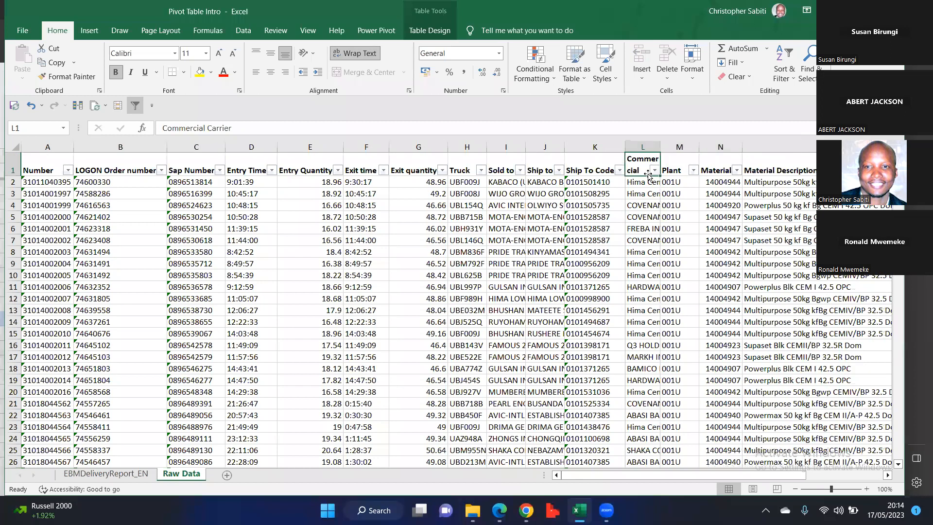
pyautogui.moveTo(660, 148); pyautogui.dragTo(689, 148)
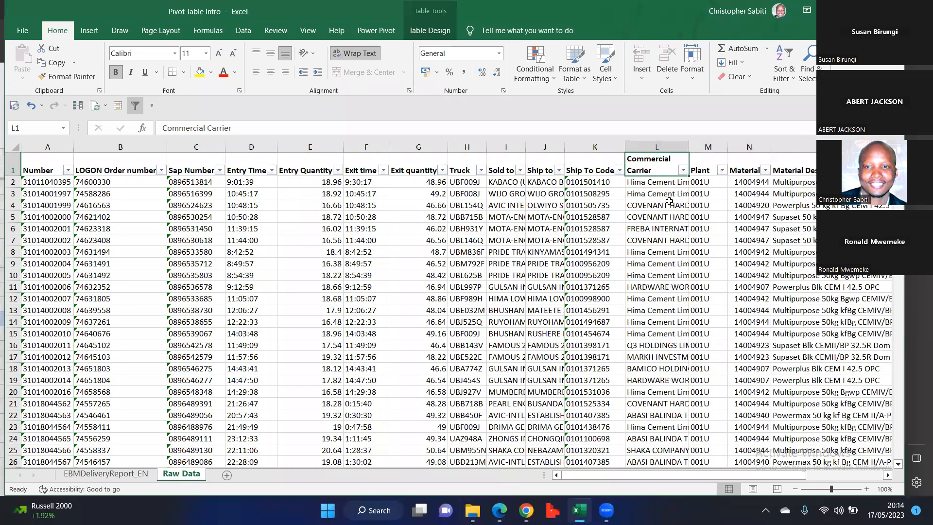
pyautogui.click(670, 203)
pyautogui.click(418, 216)
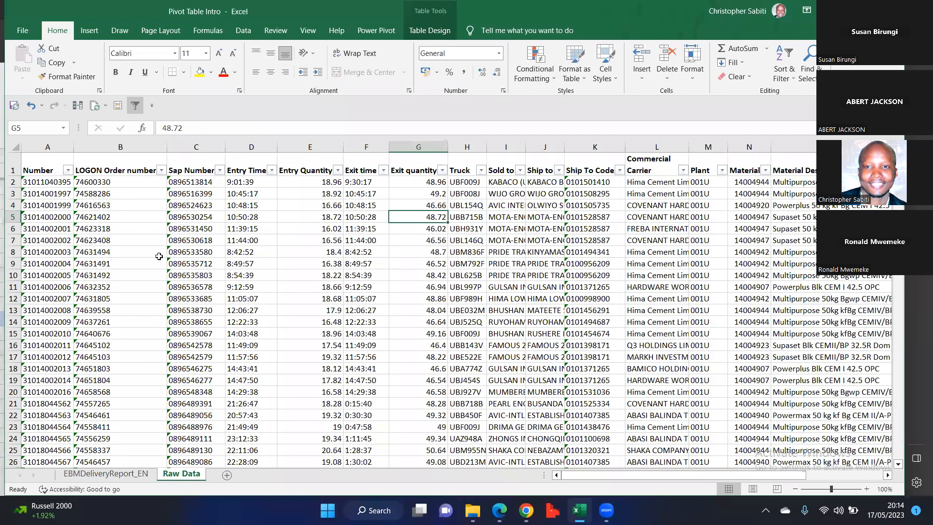
pyautogui.moveTo(167, 148); pyautogui.dragTo(118, 147)
pyautogui.click(148, 264)
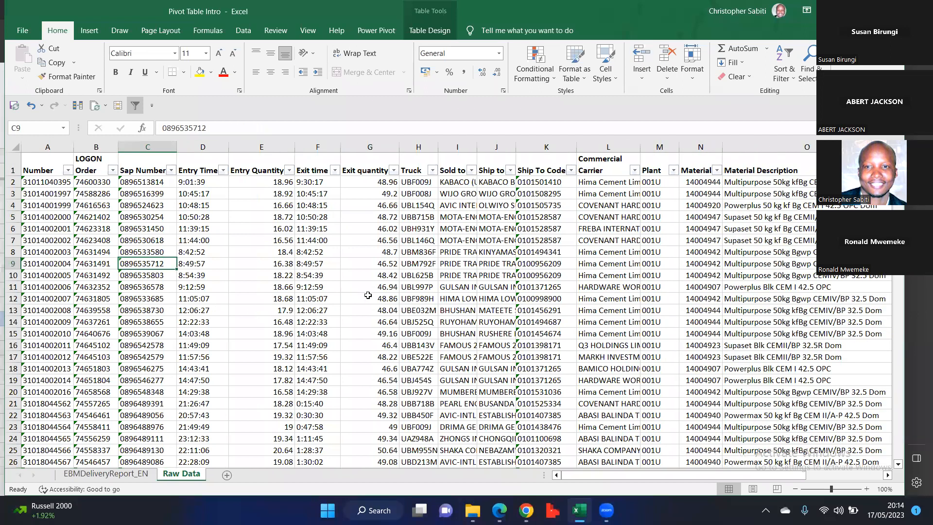
# - Look through the Raw Data table down to about row 180, examining the records and the headings during scrolling
pyautogui.scroll(-1, 344, 309)
pyautogui.scroll(-7, 294, 317)
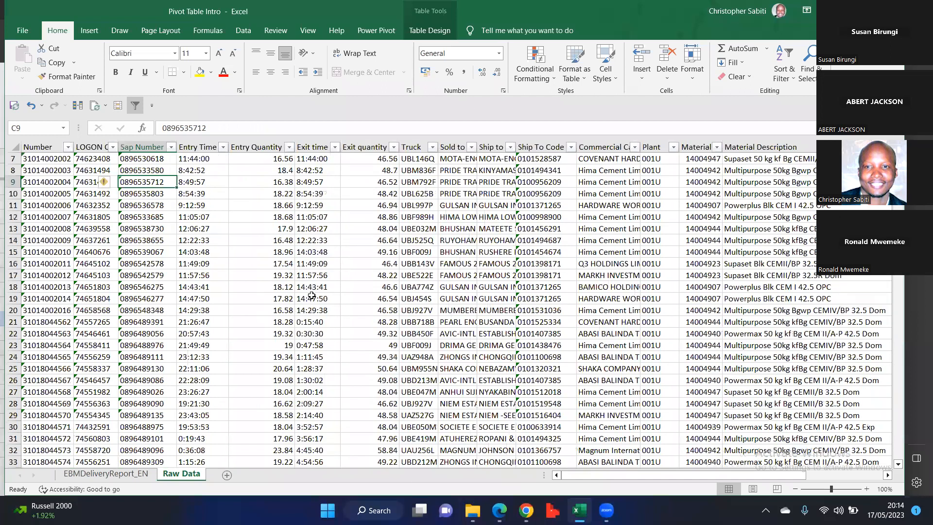
pyautogui.scroll(-1, 342, 304)
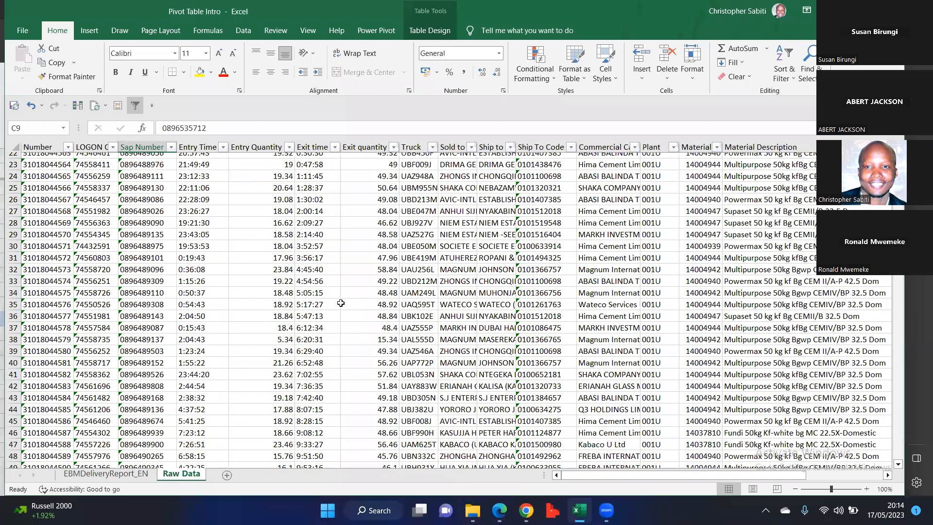
pyautogui.scroll(-15, 341, 302)
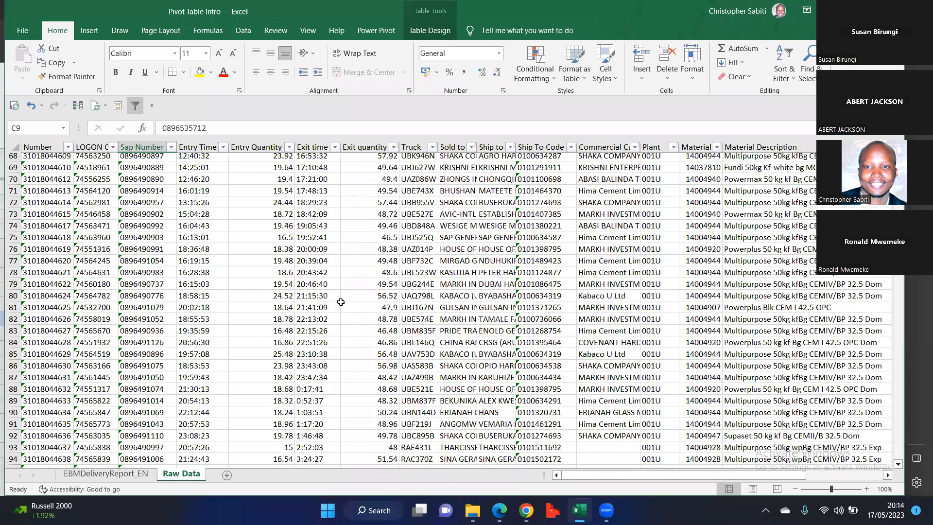
pyautogui.scroll(-7, 341, 301)
pyautogui.scroll(-7, 341, 302)
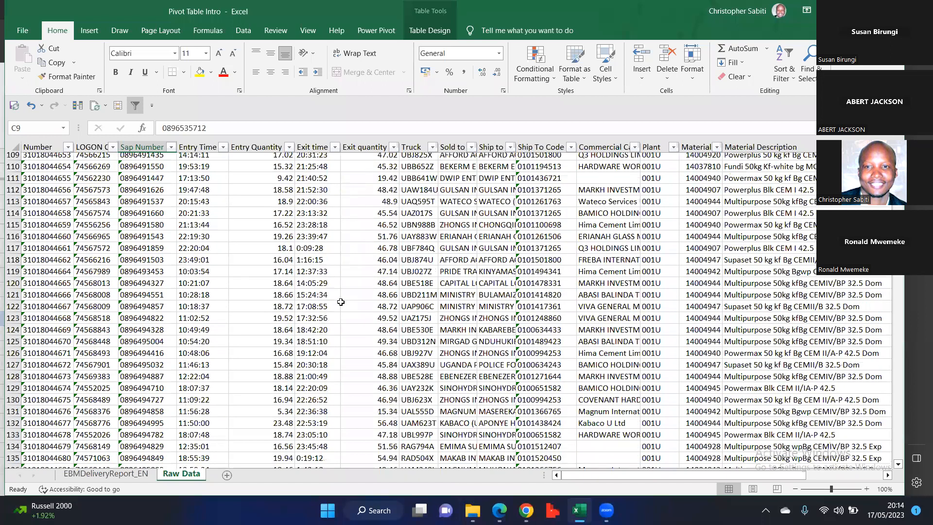
pyautogui.scroll(-6, 341, 302)
pyautogui.scroll(-6, 341, 301)
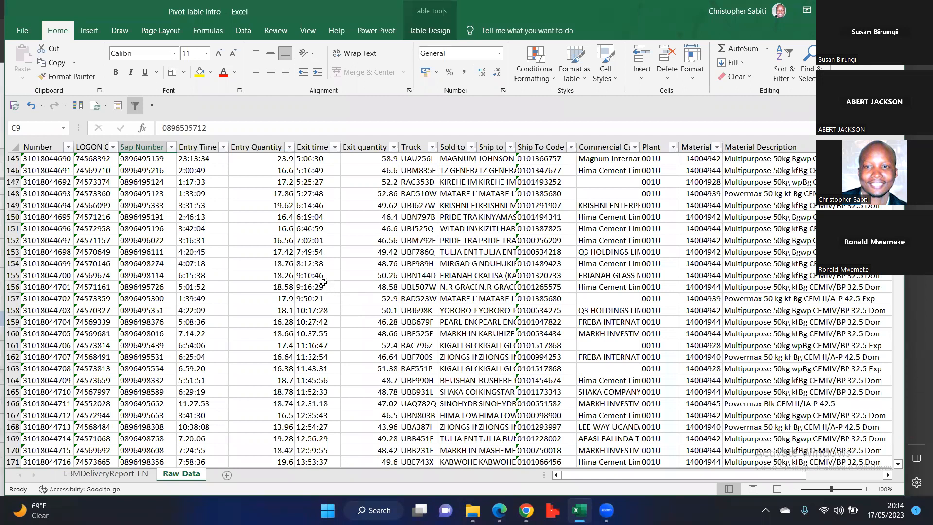
pyautogui.scroll(-2, 334, 275)
pyautogui.scroll(-1, 334, 275)
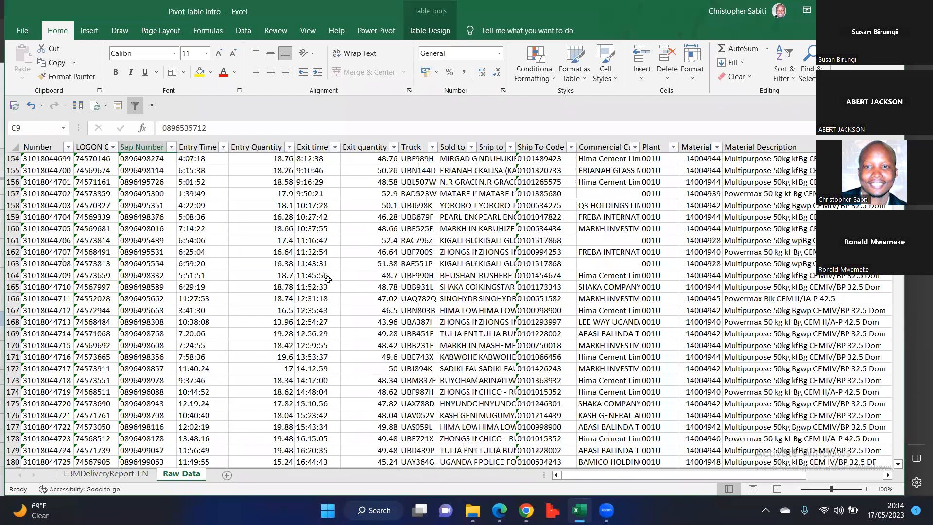
# - Look through the Raw Data table between row 1 and about row 165, examining the records and the headings during scrolling
pyautogui.scroll(20, 326, 281)
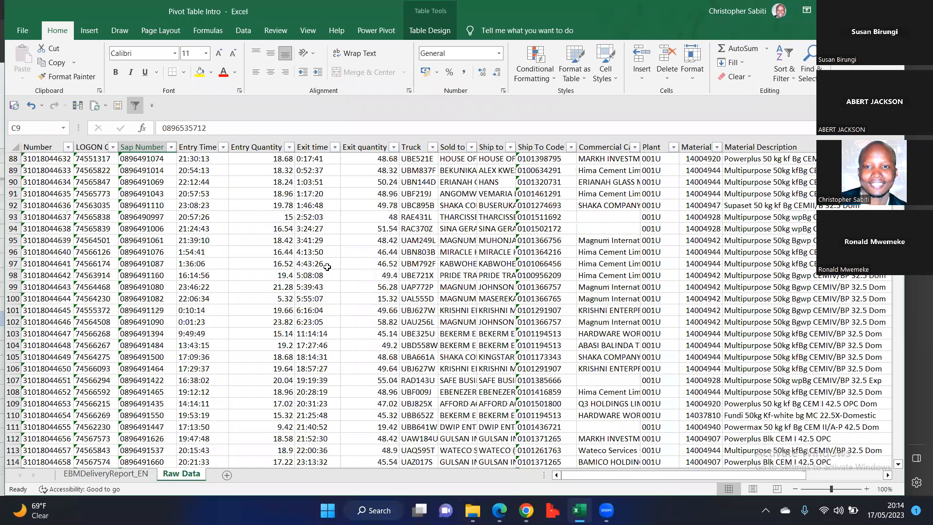
pyautogui.scroll(20, 337, 261)
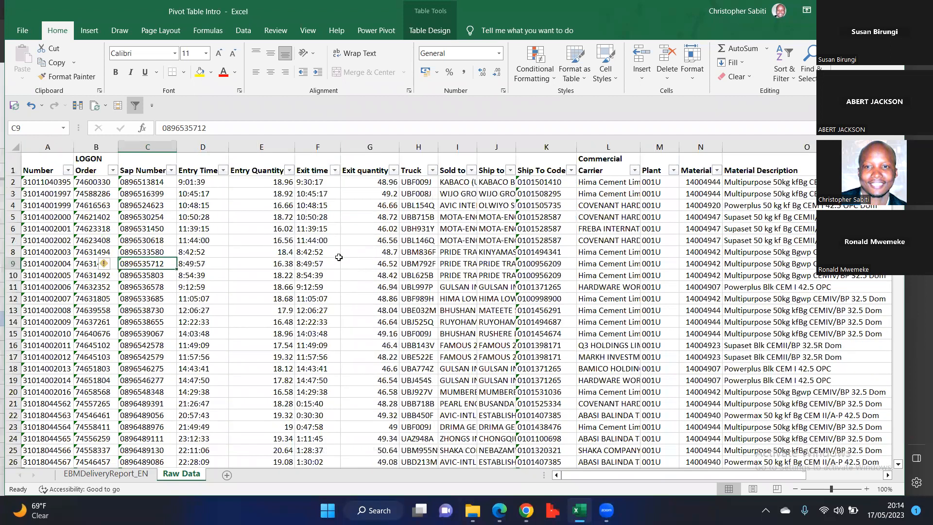
pyautogui.scroll(-3, 339, 257)
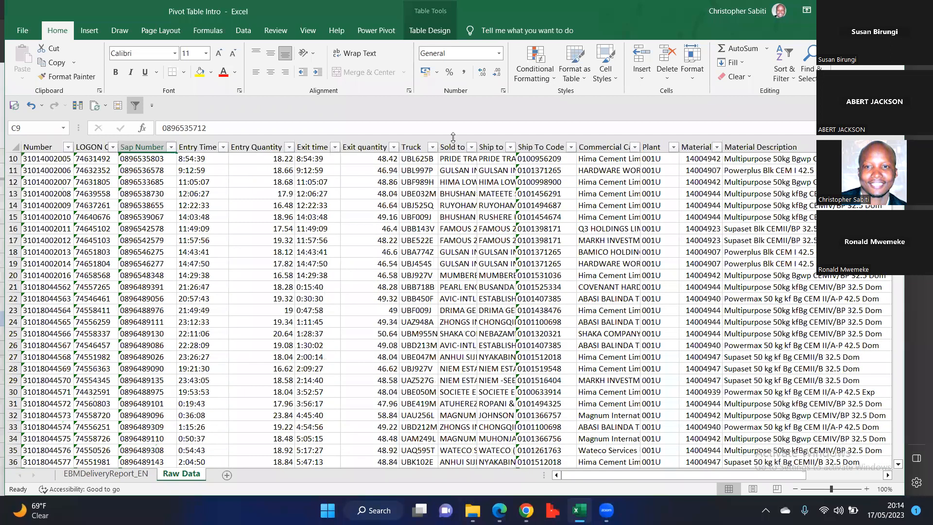
pyautogui.scroll(-3, 218, 181)
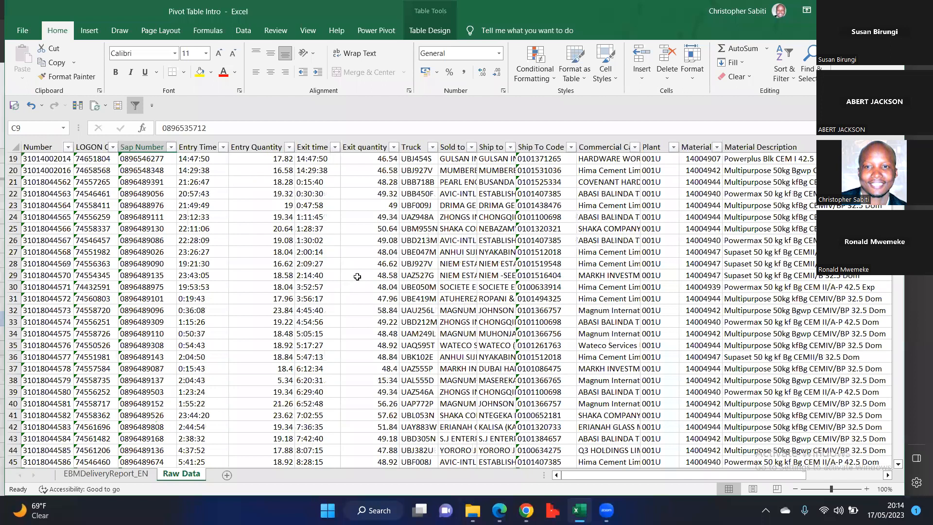
pyautogui.scroll(-7, 383, 253)
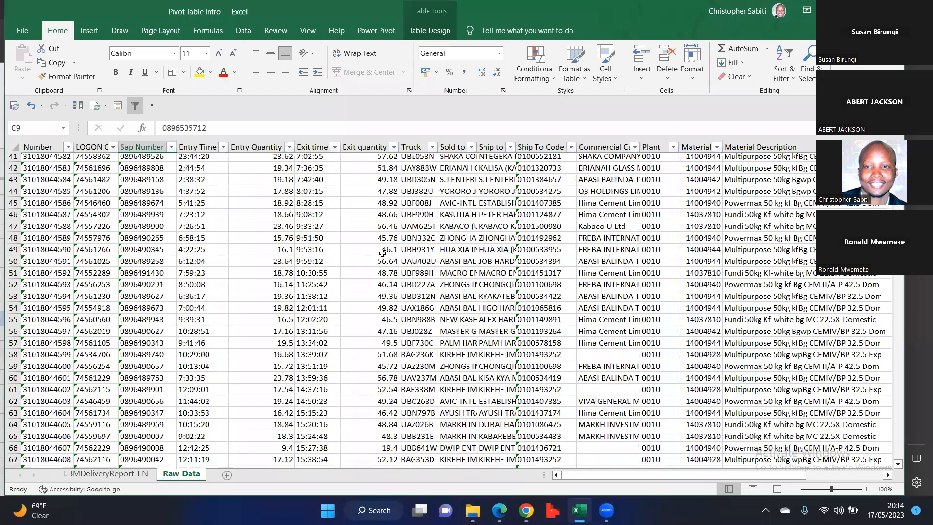
pyautogui.scroll(-6, 383, 254)
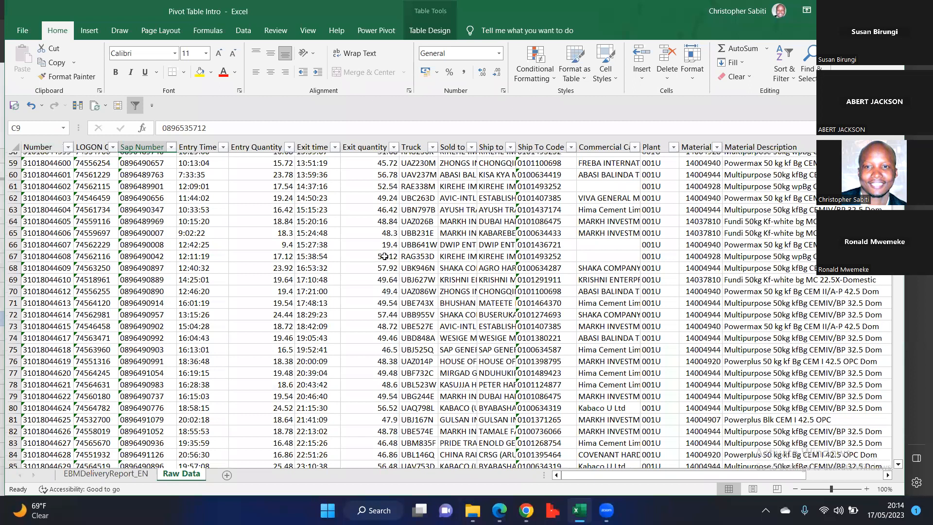
pyautogui.scroll(-20, 384, 256)
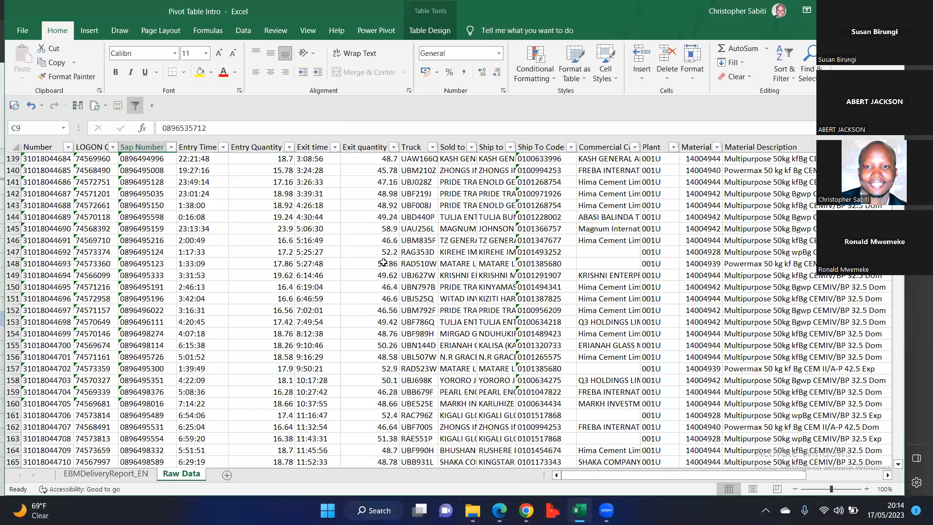
pyautogui.scroll(20, 384, 258)
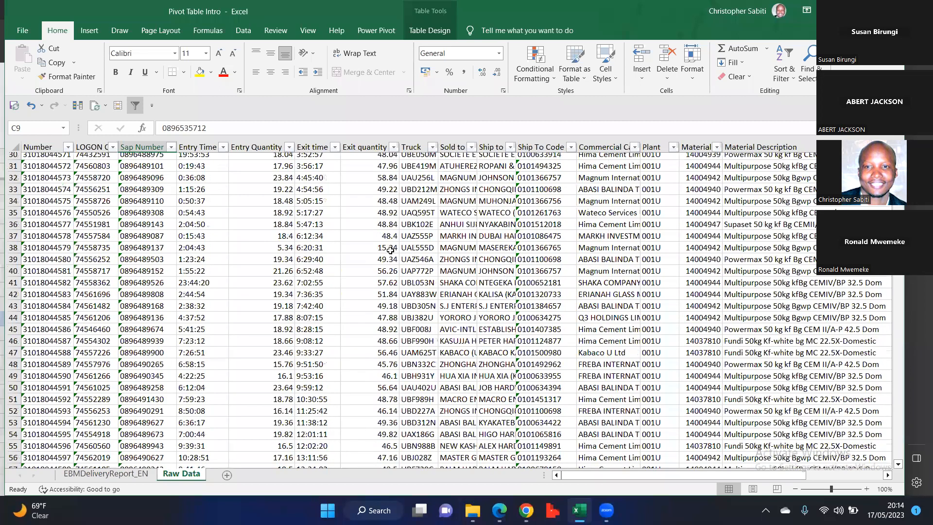
pyautogui.scroll(10, 396, 243)
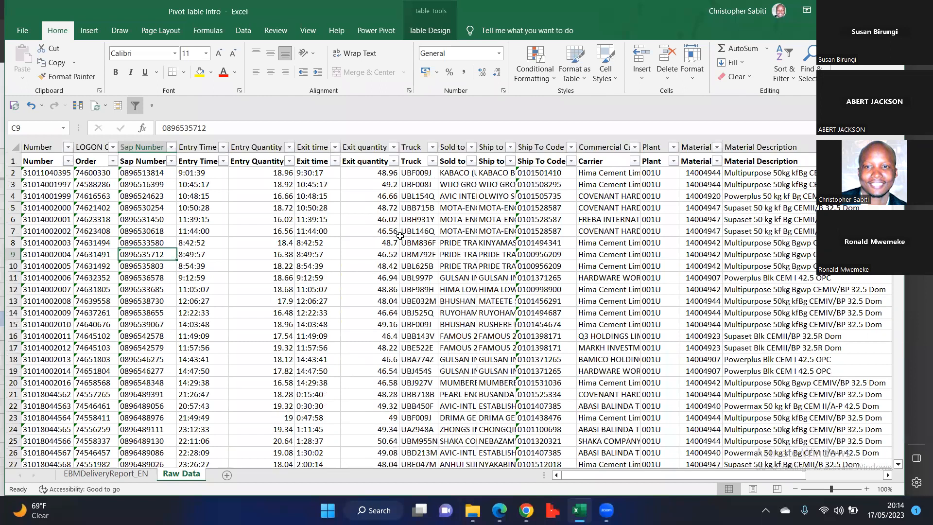
pyautogui.scroll(-7, 346, 246)
pyautogui.scroll(7, 344, 230)
pyautogui.scroll(-20, 189, 261)
# - Examine the Exit quantity values in rows 80 to 86, the Entry Time values in rows 80 to 88 and the Commercial Carrier cell L61
pyautogui.moveTo(353, 241); pyautogui.dragTo(352, 309)
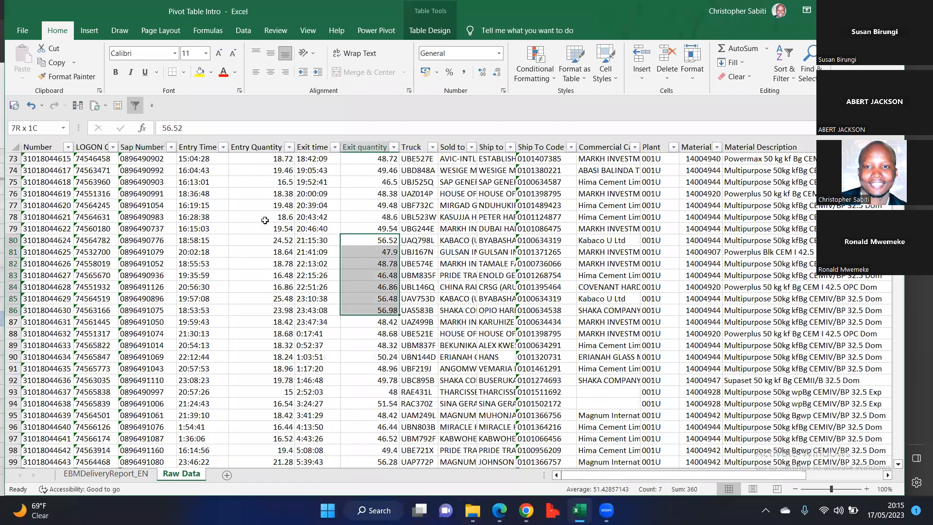
pyautogui.moveTo(202, 240); pyautogui.dragTo(203, 334)
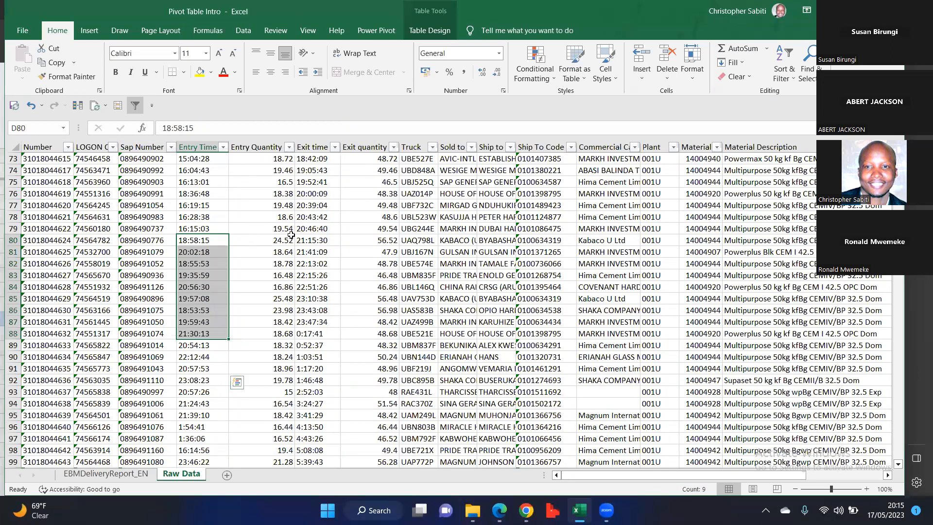
pyautogui.scroll(10, 353, 242)
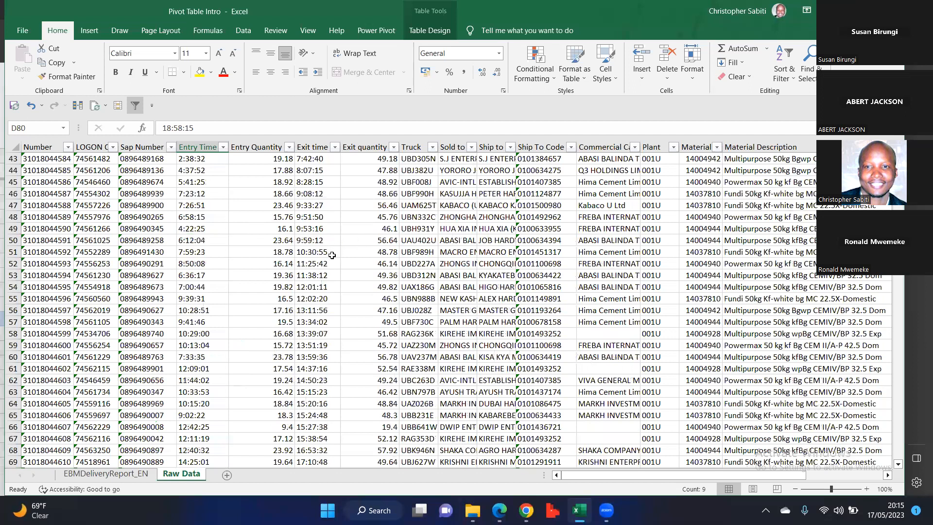
pyautogui.scroll(12, 329, 253)
pyautogui.scroll(-9, 316, 251)
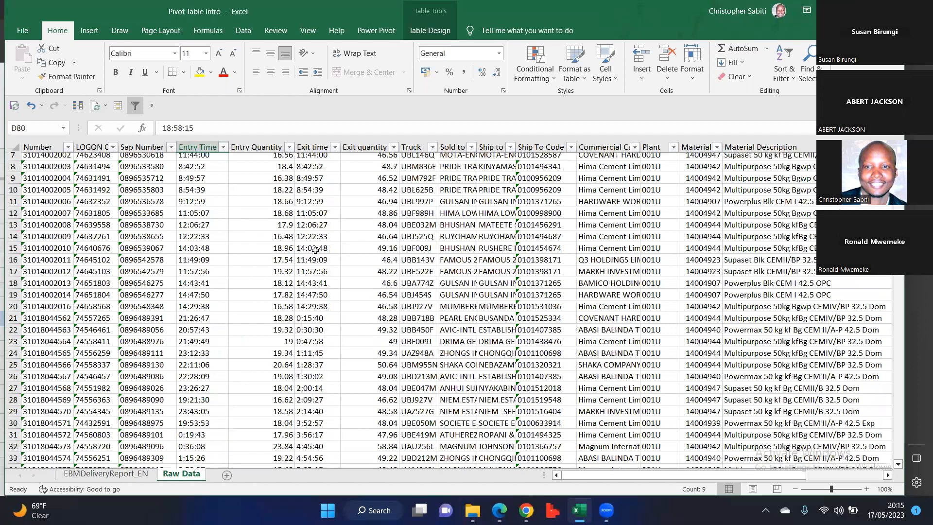
pyautogui.scroll(-9, 564, 267)
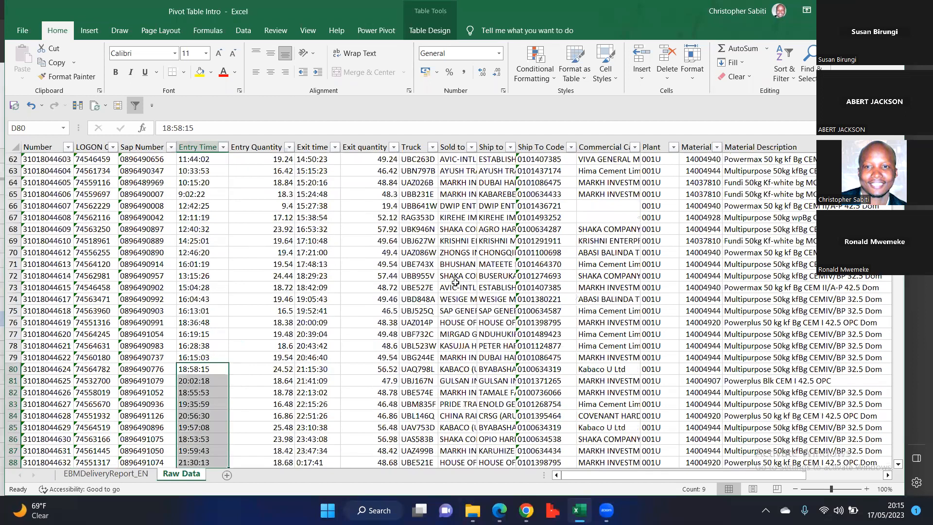
pyautogui.scroll(-1, 465, 257)
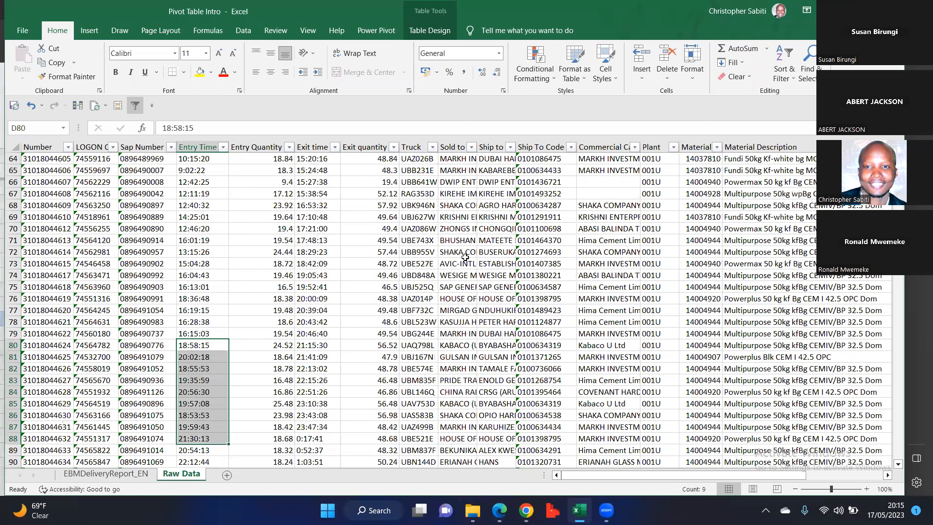
pyautogui.scroll(4, 465, 257)
pyautogui.click(608, 264)
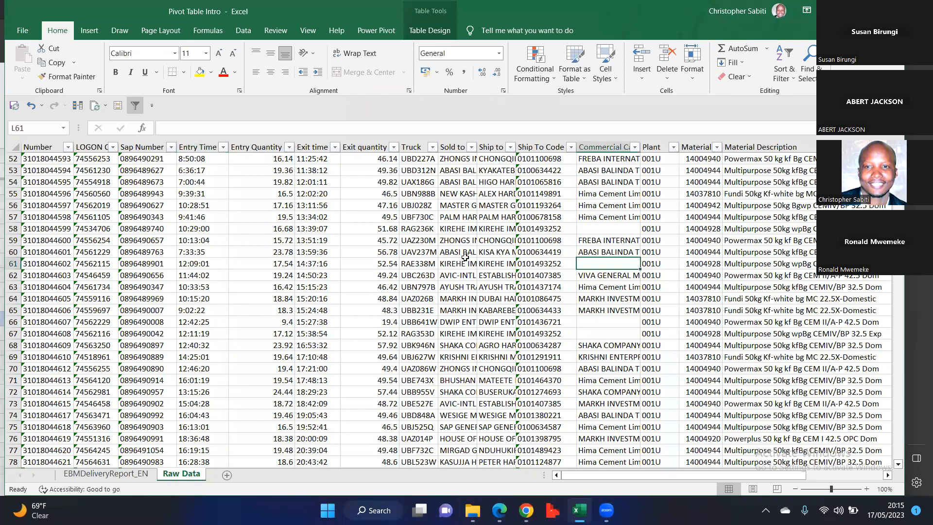
pyautogui.scroll(-2, 465, 257)
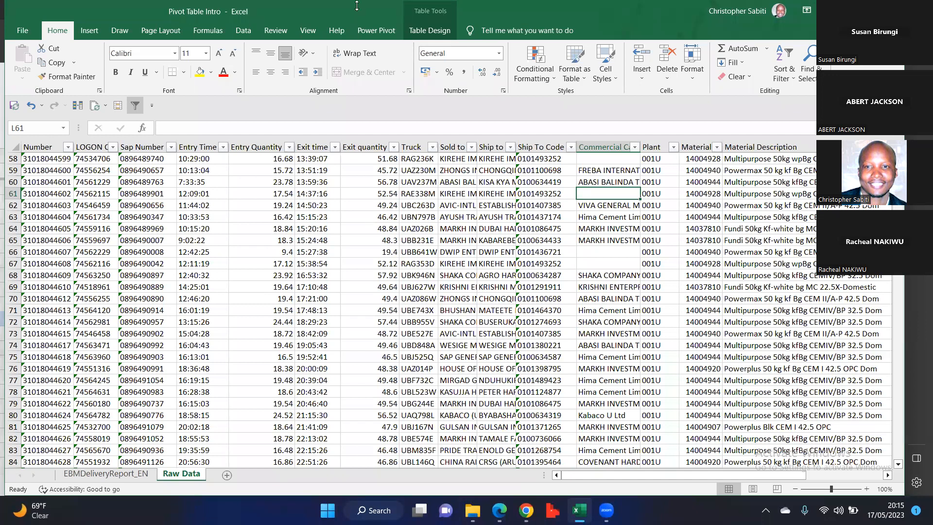
pyautogui.hotkey('ctrl', 'n')
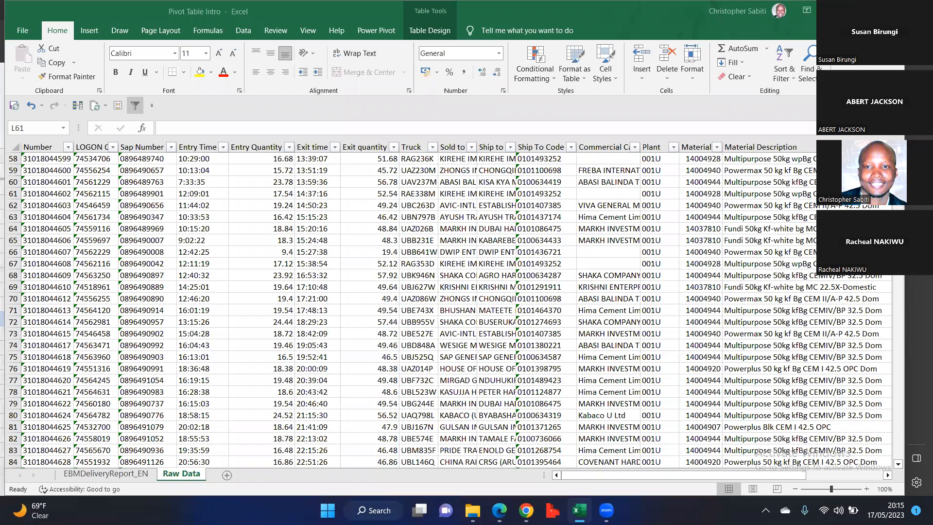
pyautogui.click(839, 510)
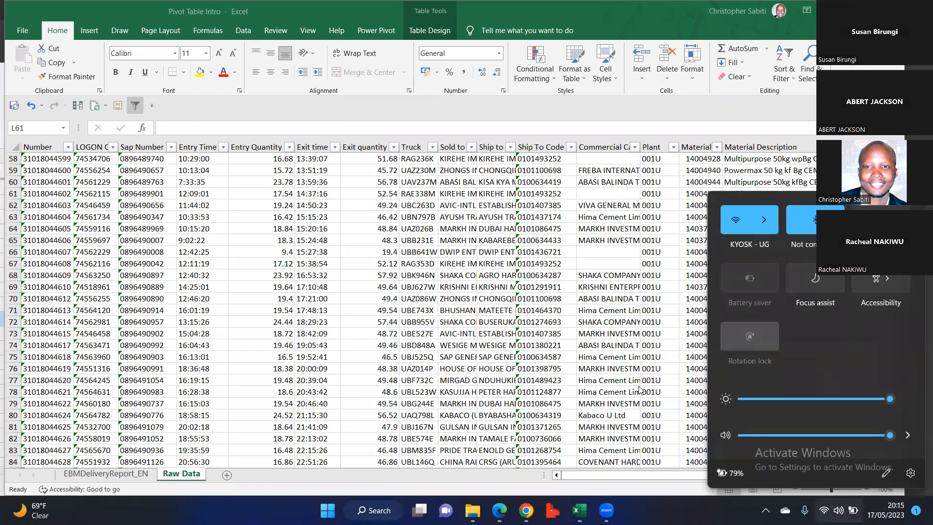
pyautogui.click(639, 389)
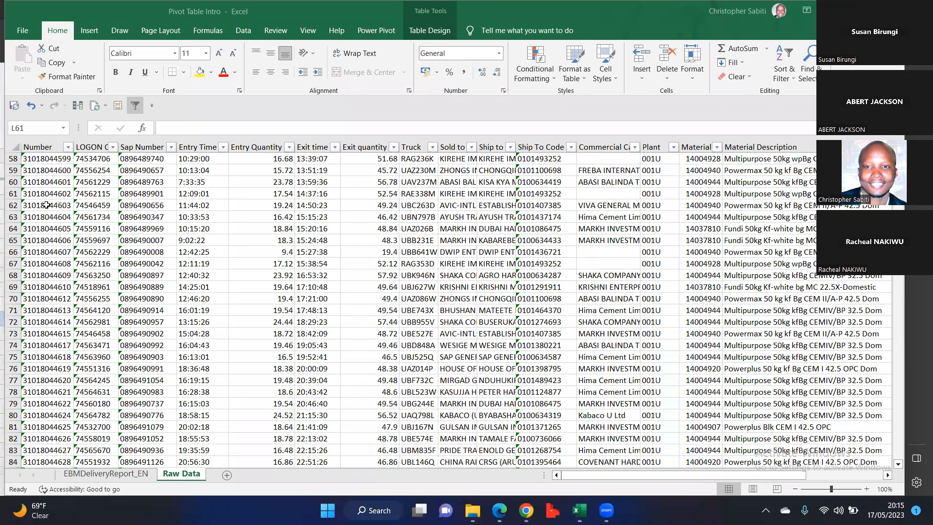
# - Select rows 1 to 10 of the Raw Data sheet, and extend the selection to the whole table with its headings
pyautogui.scroll(5, 16, 159)
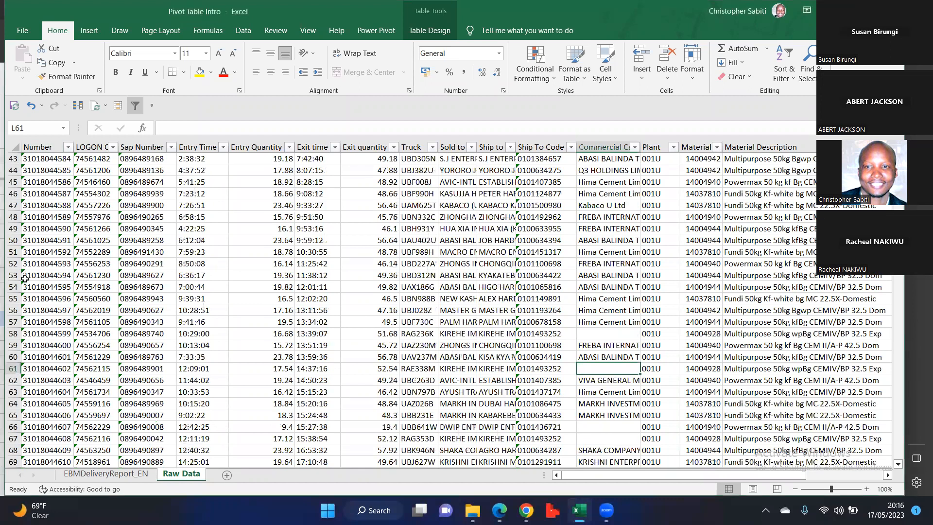
pyautogui.scroll(14, 20, 170)
pyautogui.moveTo(14, 170); pyautogui.dragTo(13, 275)
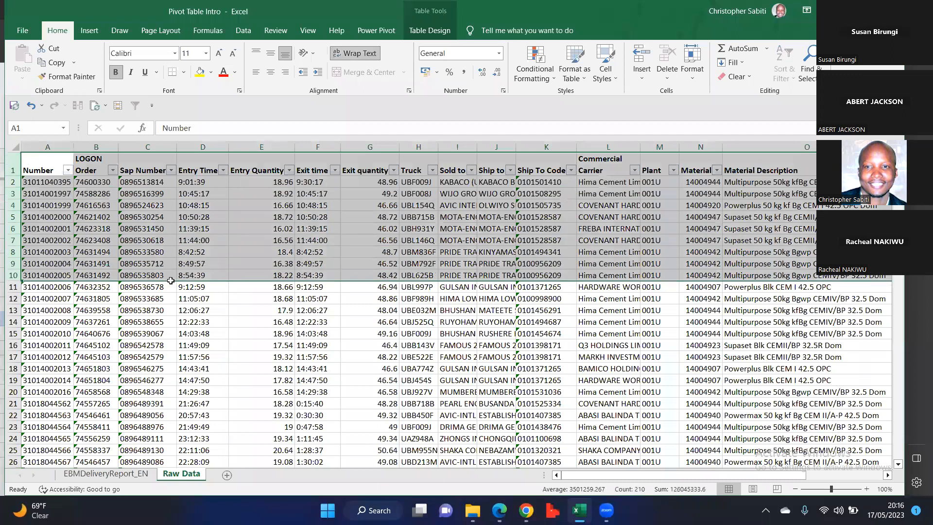
pyautogui.click(95, 264)
pyautogui.hotkey('ctrl', 'a')
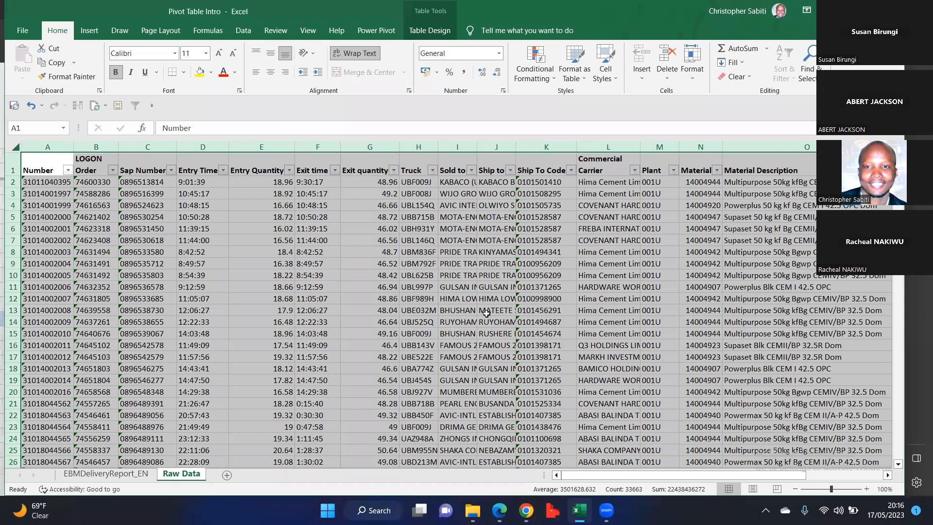
# - Examine the record in row 4 by selecting its cells from Number to Truck and from Ship To Code to Commercial Carrier
pyautogui.click(39, 209)
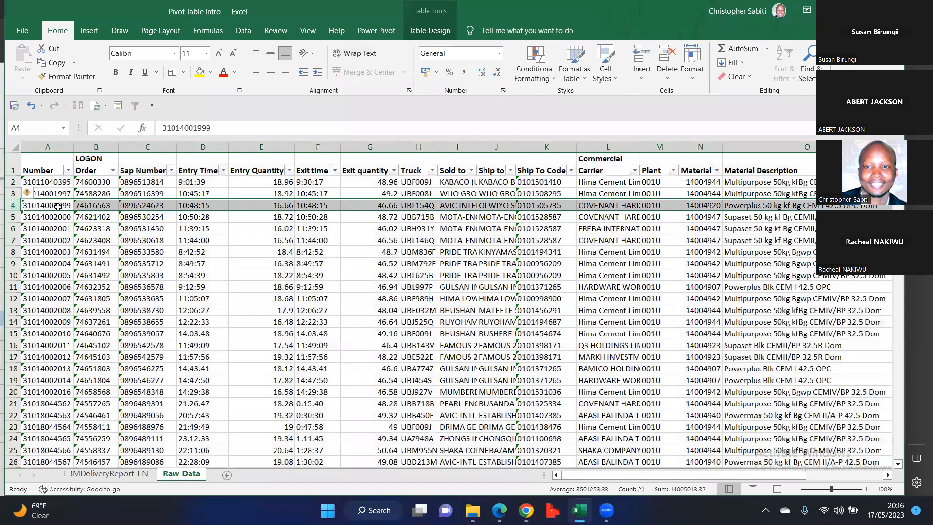
pyautogui.click(457, 299)
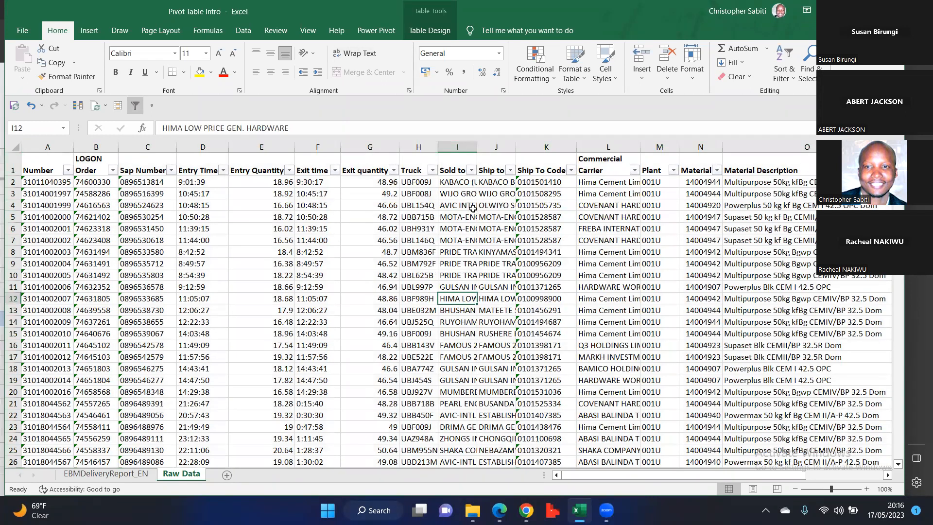
pyautogui.moveTo(47, 205); pyautogui.dragTo(419, 206)
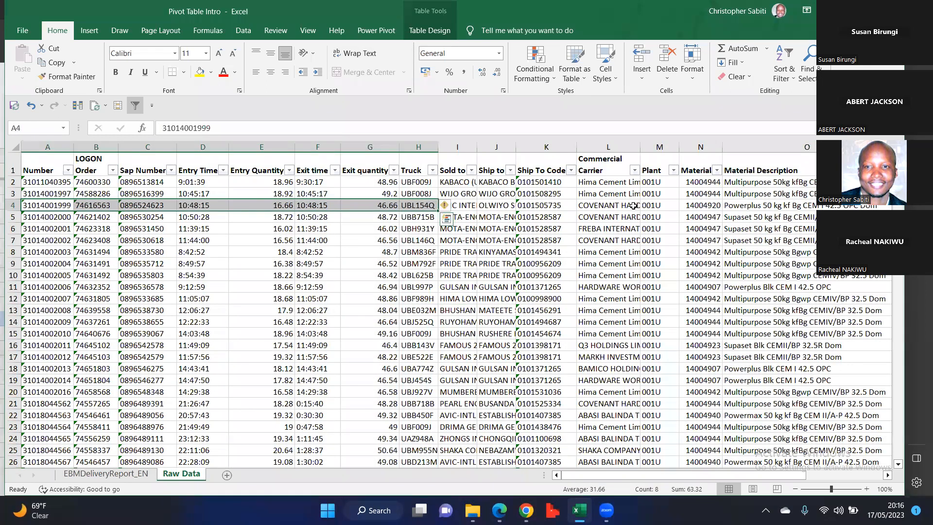
pyautogui.click(457, 206)
pyautogui.moveTo(527, 204); pyautogui.dragTo(608, 206)
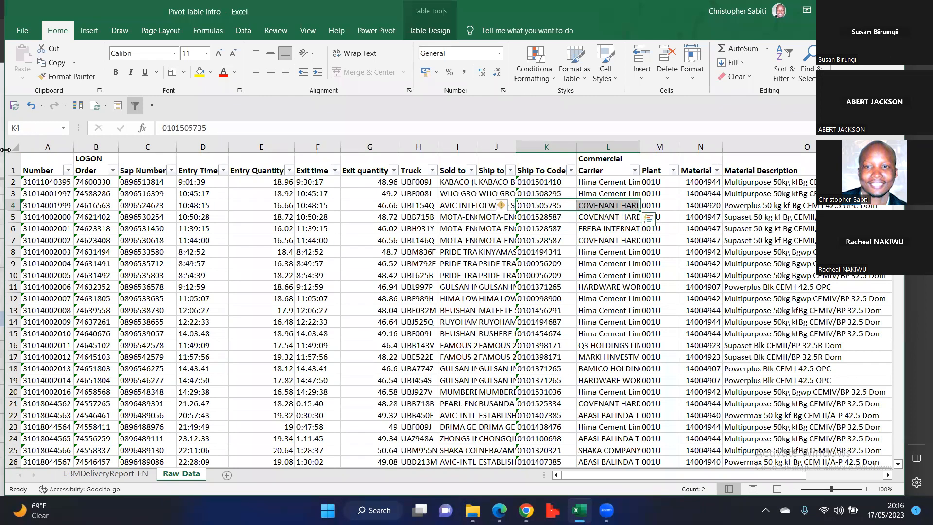
# - Select the whole sheet to view its extent, and check the Ship To Code and Commercial Carrier cells in row 3
pyautogui.click(14, 105)
pyautogui.click(16, 147)
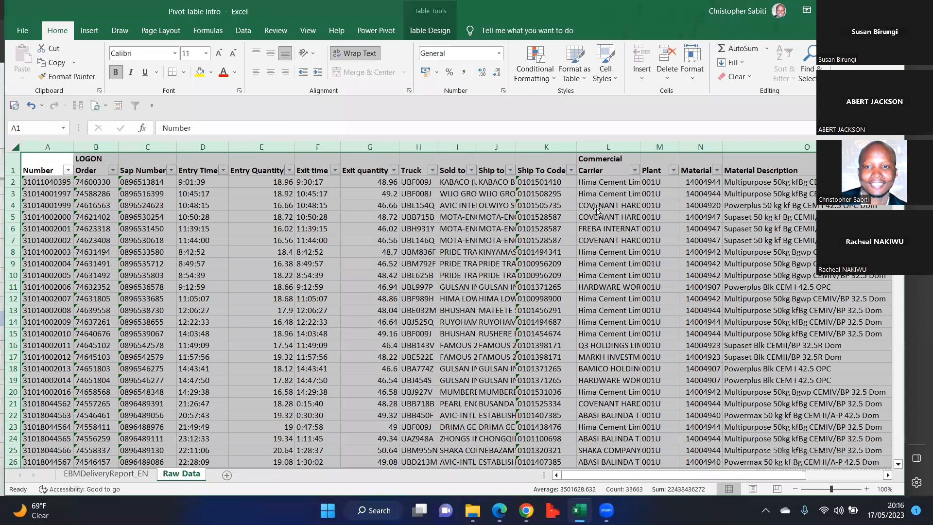
pyautogui.click(573, 196)
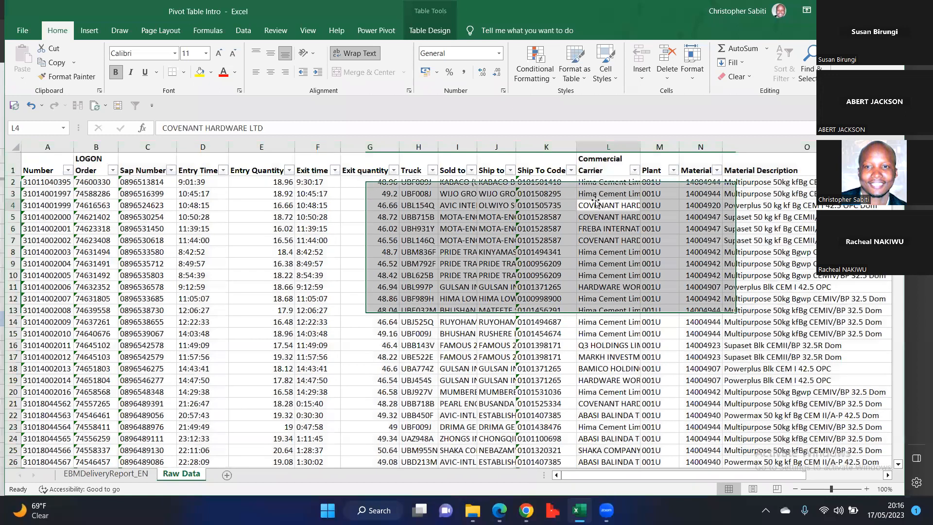
pyautogui.hotkey('shift', 'Right')
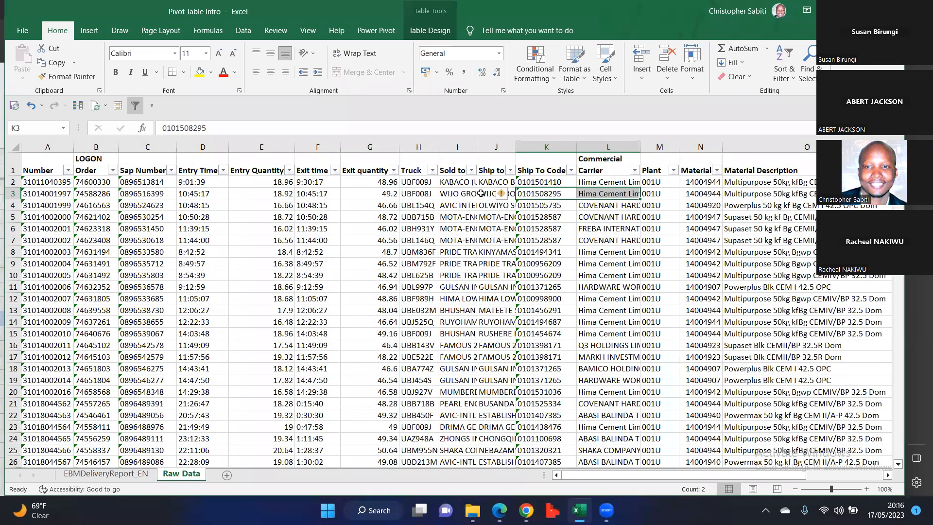
pyautogui.click(656, 194)
pyautogui.click(540, 195)
pyautogui.click(701, 204)
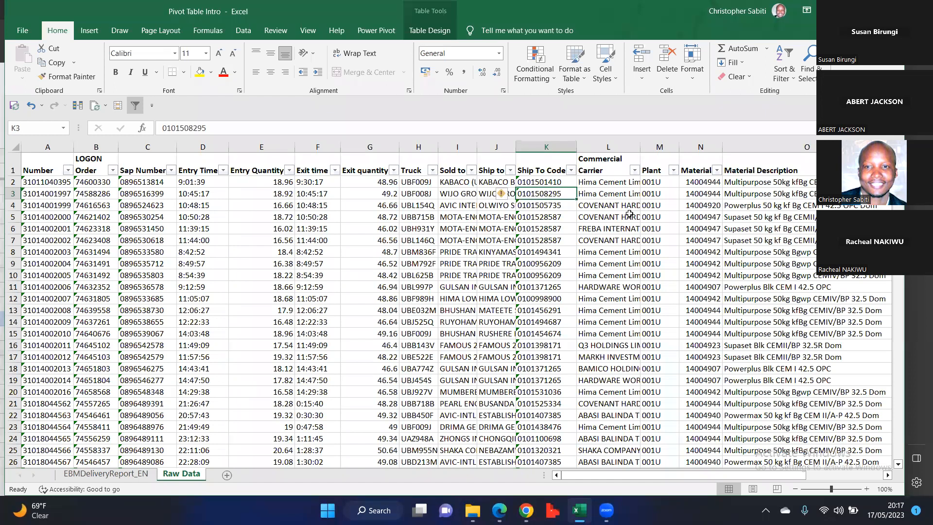
pyautogui.click(598, 194)
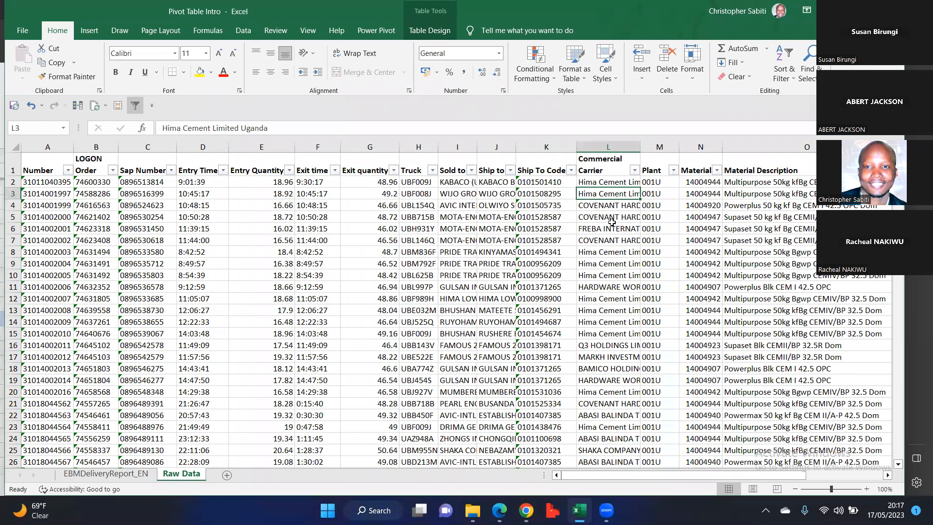
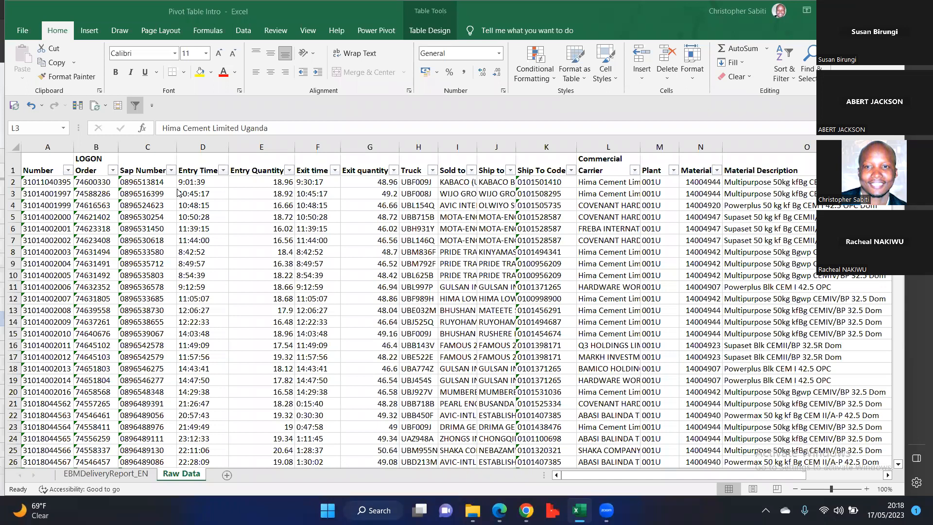
# - Check the Entry Quantity in row 4 and select the Exit quantity, Truck and Sold to columns
pyautogui.click(262, 203)
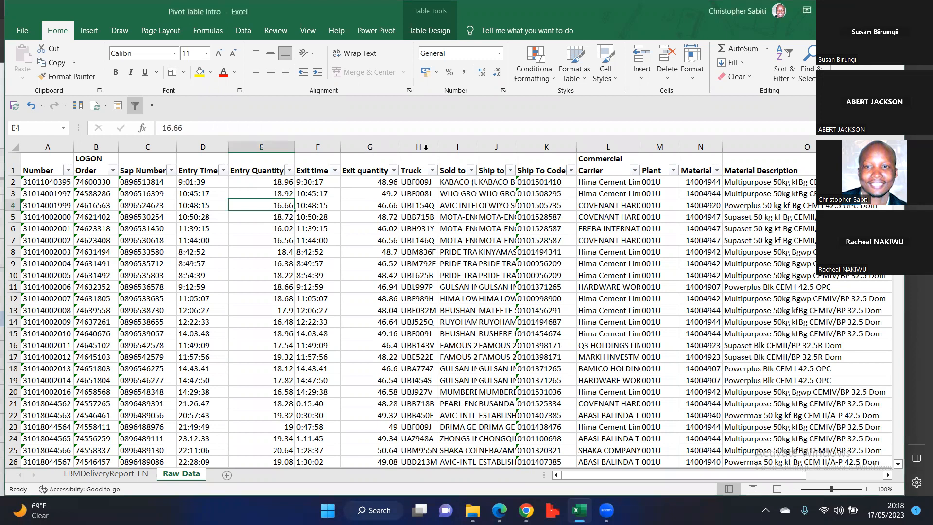
pyautogui.moveTo(381, 148); pyautogui.dragTo(449, 147)
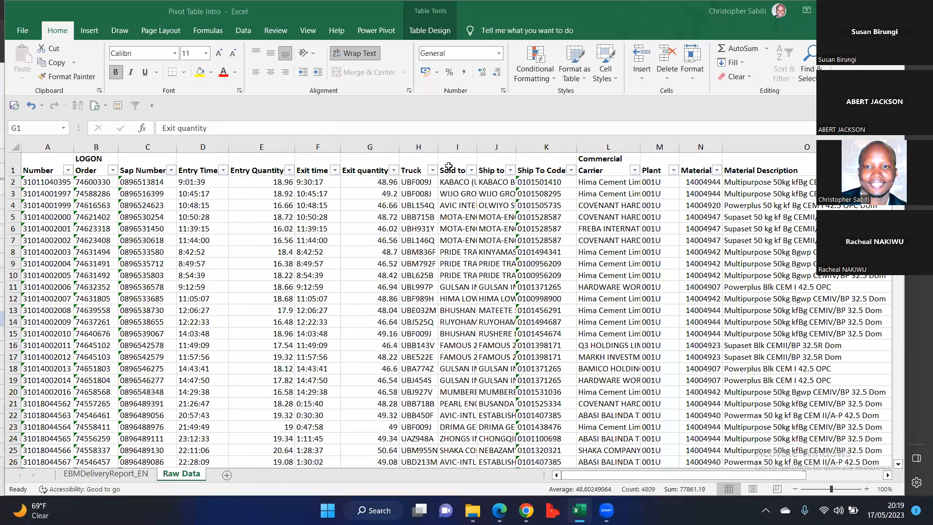
# - Apply the light grey banded-row table style to the delivery table on the Raw Data sheet
pyautogui.click(504, 252)
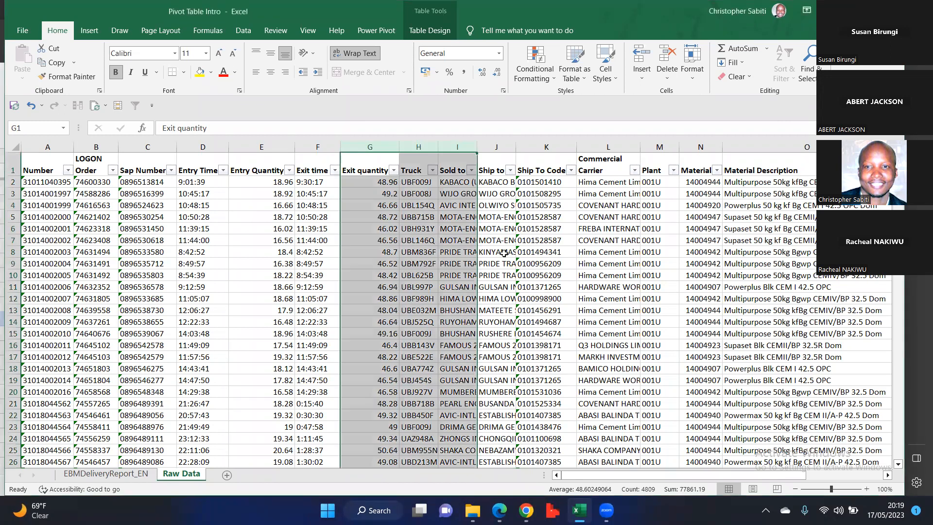
pyautogui.click(336, 249)
pyautogui.click(429, 30)
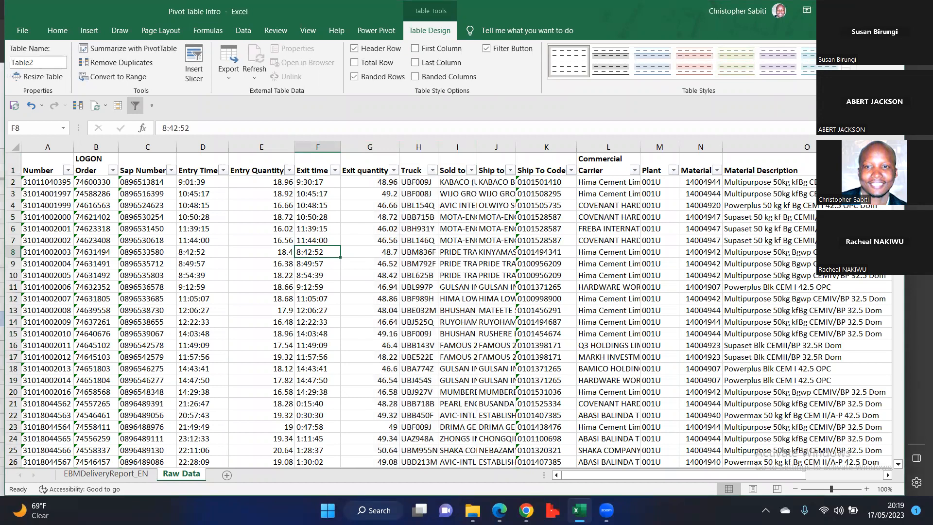
pyautogui.click(846, 73)
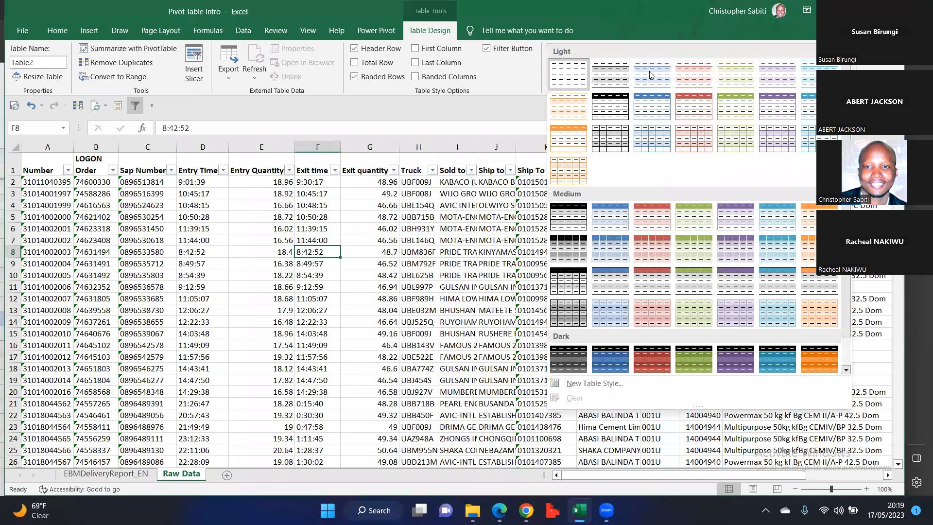
pyautogui.click(653, 73)
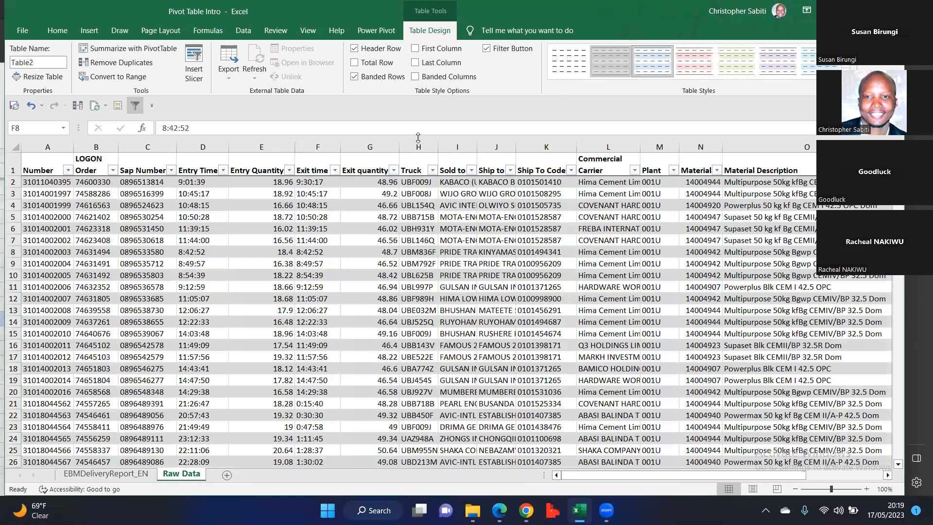
# - Examine the banded rows and the column headings while moving down the table and back to its first records
pyautogui.press('Down')
pyautogui.press('Down')
pyautogui.press('Down')
pyautogui.press('Down')
pyautogui.press('Down')
pyautogui.press('Down')
pyautogui.press('Down')
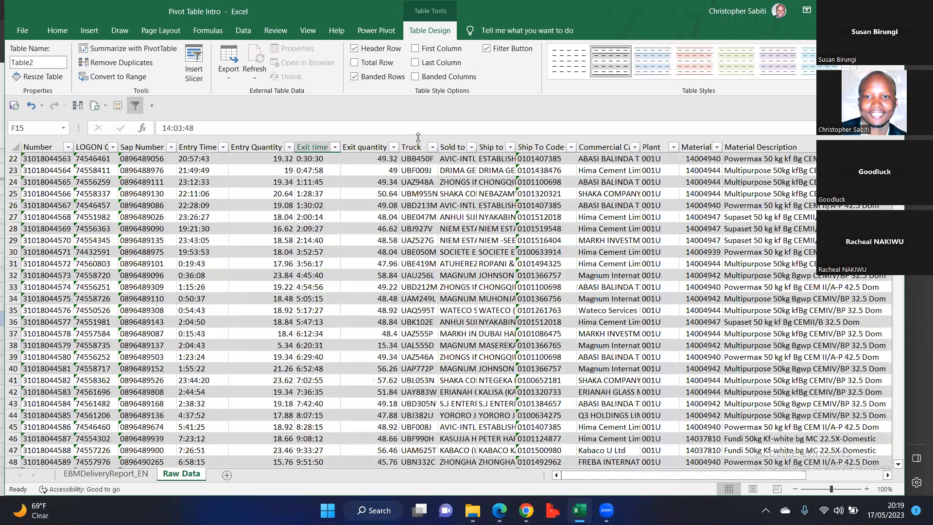
pyautogui.scroll(7, 418, 138)
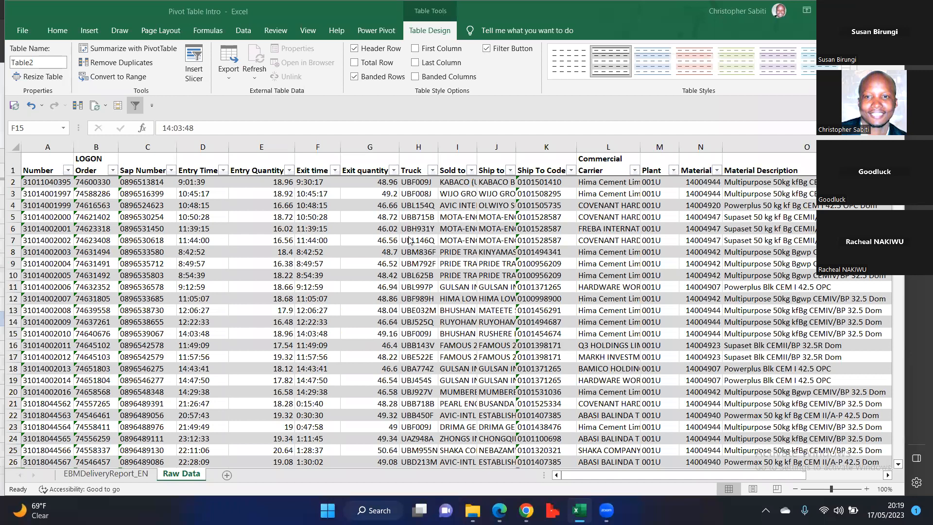
pyautogui.scroll(-2, 250, 203)
pyautogui.scroll(2, 251, 203)
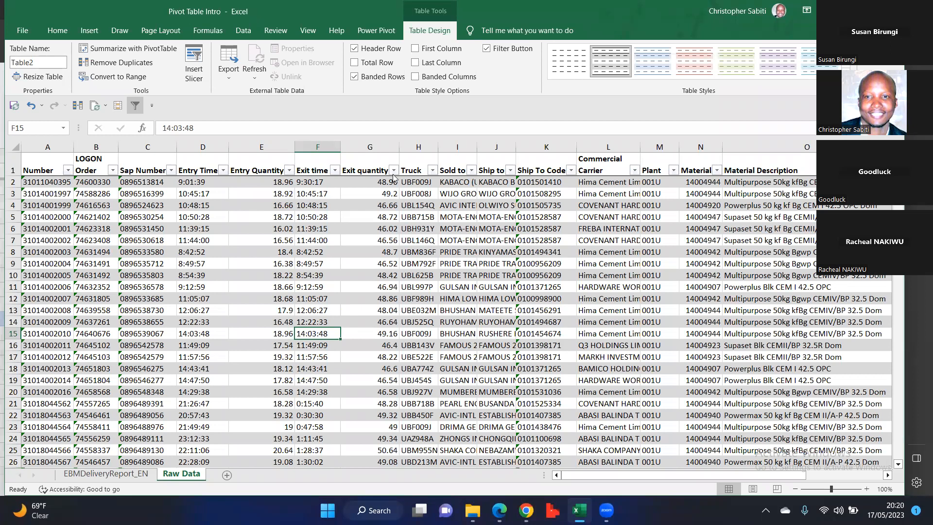
# - Narrow the Exit quantity column slightly and select its value in row 4
pyautogui.moveTo(393, 151); pyautogui.dragTo(392, 151)
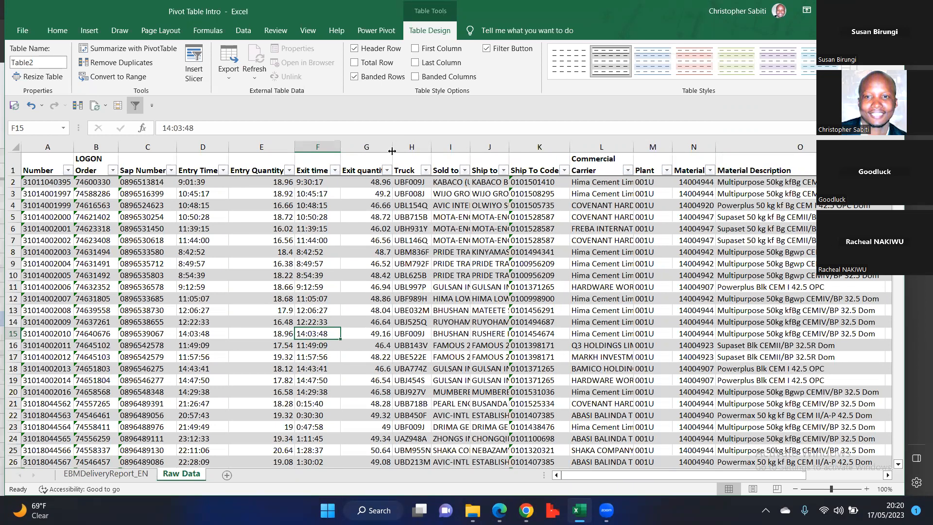
pyautogui.click(374, 217)
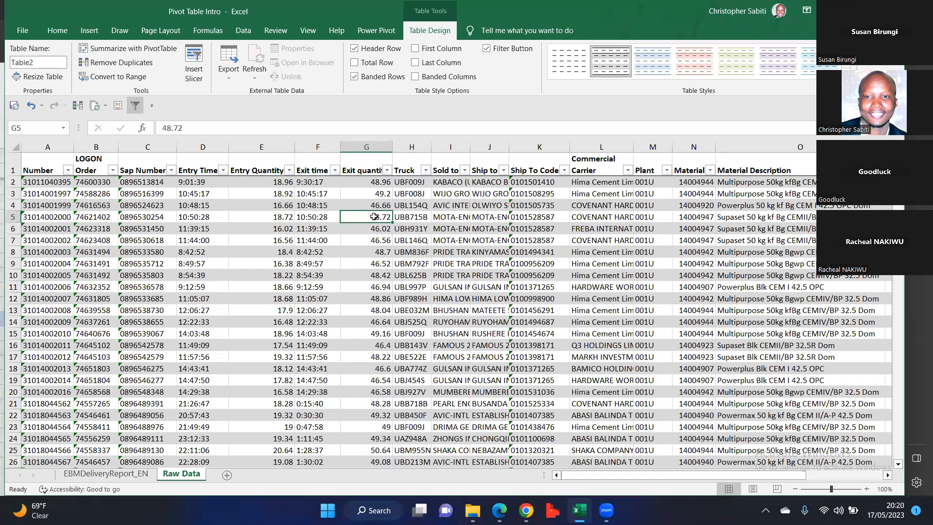
pyautogui.click(376, 204)
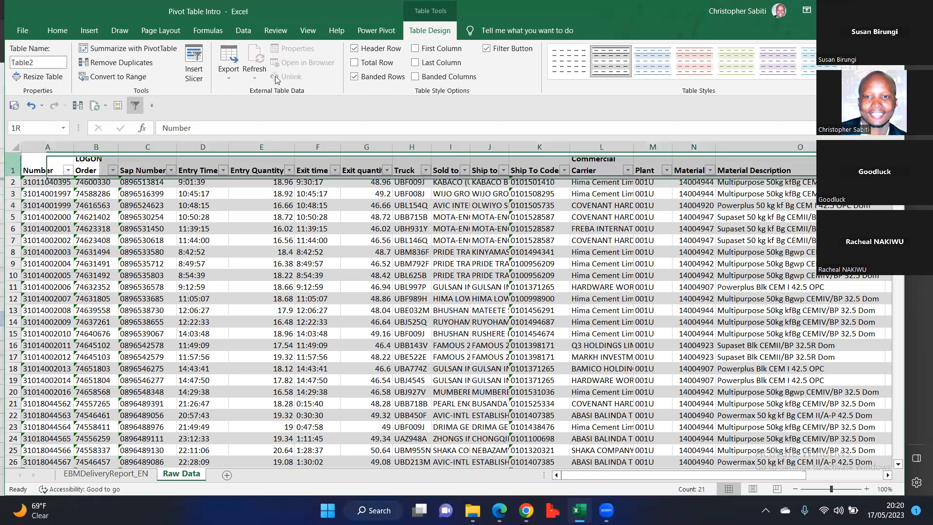
# - Review the table's header row and check the Entry Quantity heading and sample Entry Quantity, Exit time and Sap Number cells
pyautogui.click(14, 165)
pyautogui.click(95, 31)
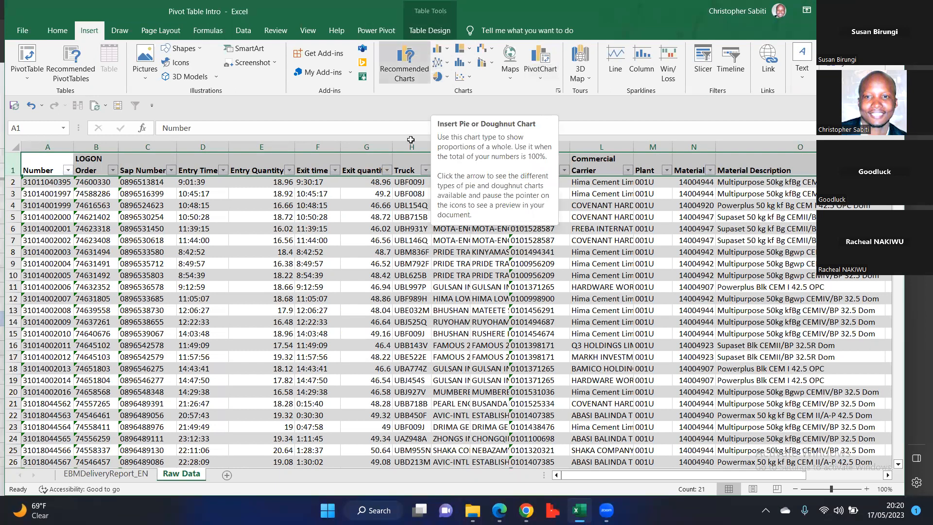
pyautogui.click(262, 206)
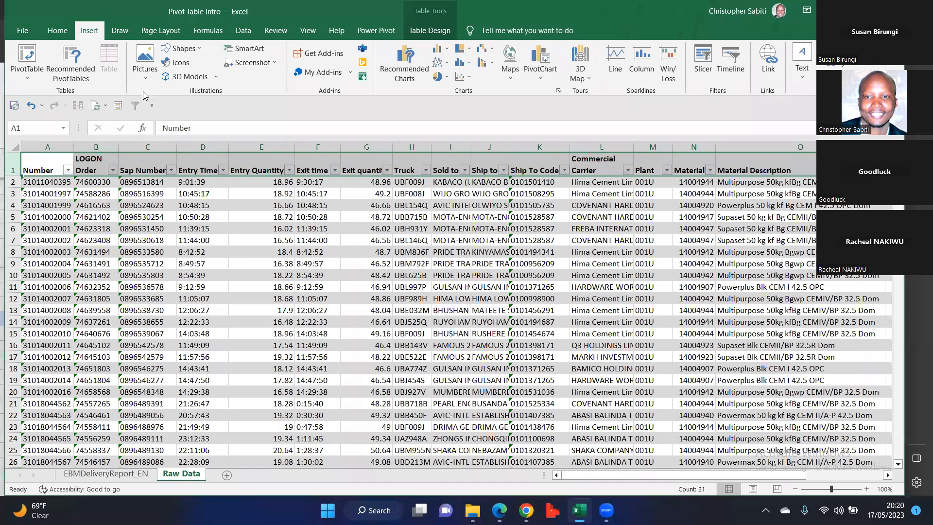
pyautogui.click(57, 31)
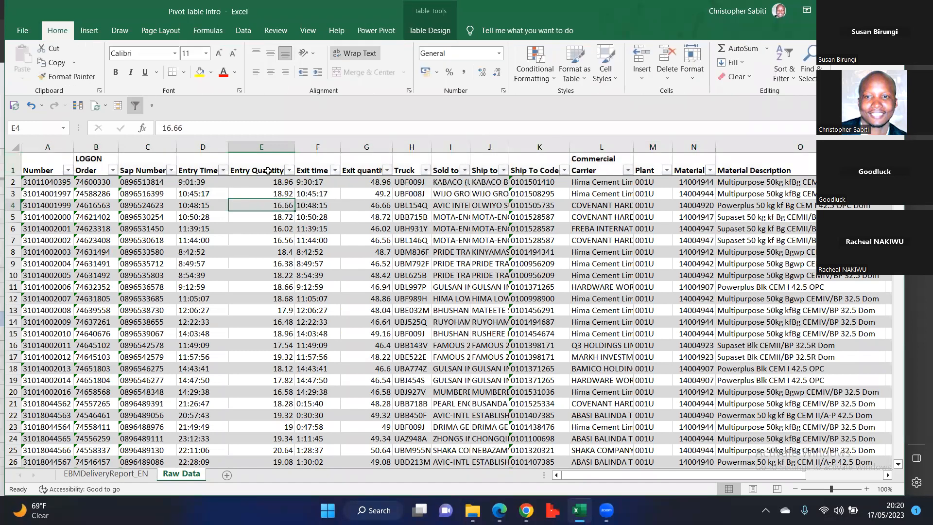
pyautogui.click(267, 166)
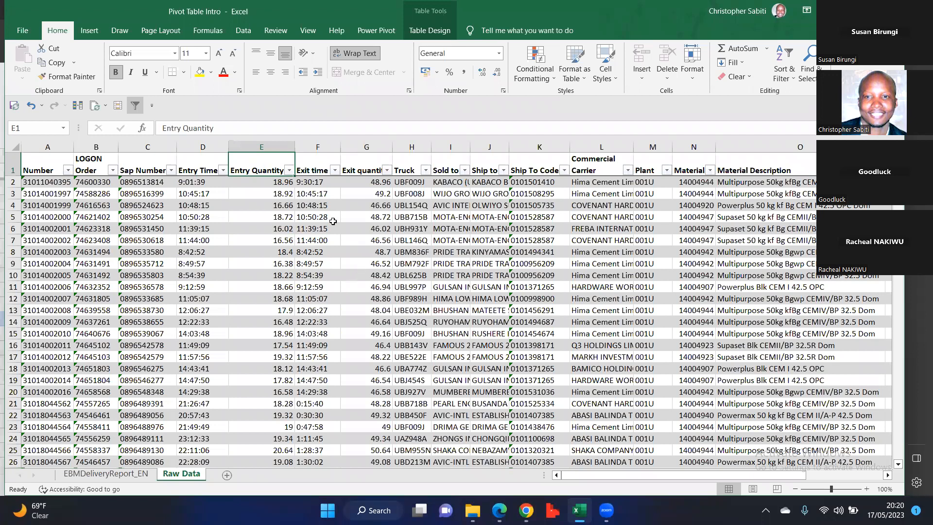
pyautogui.click(317, 251)
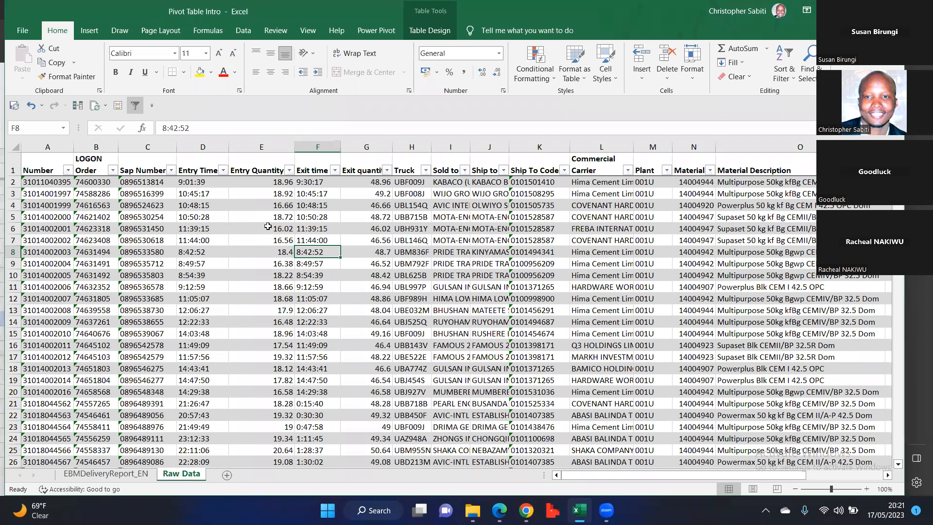
pyautogui.click(235, 232)
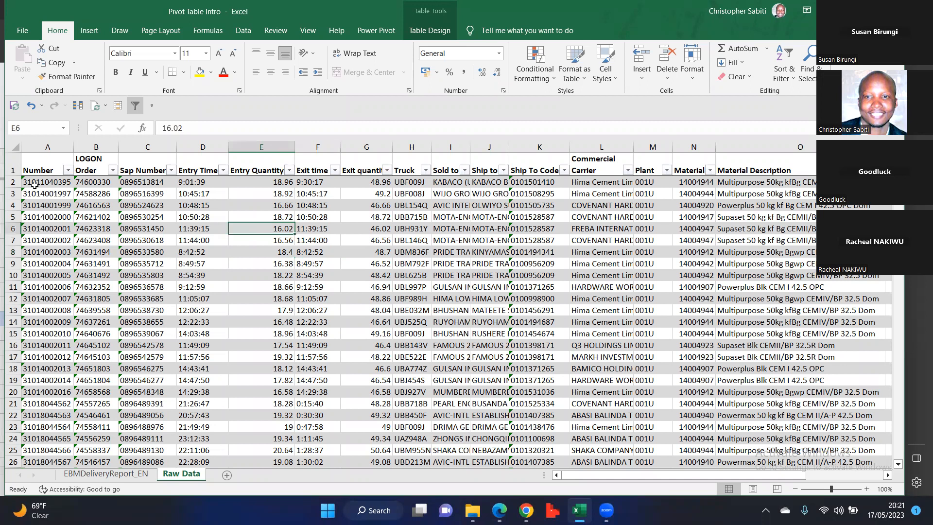
pyautogui.click(16, 165)
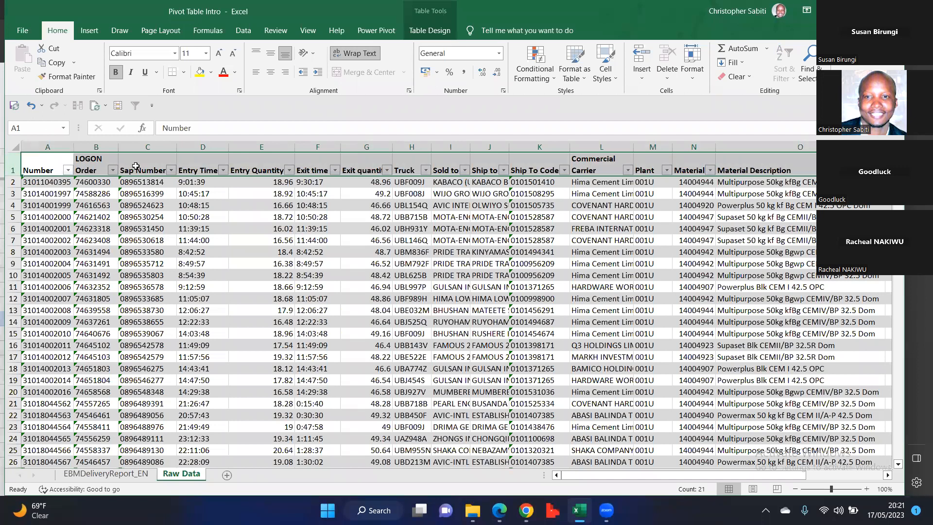
pyautogui.click(165, 209)
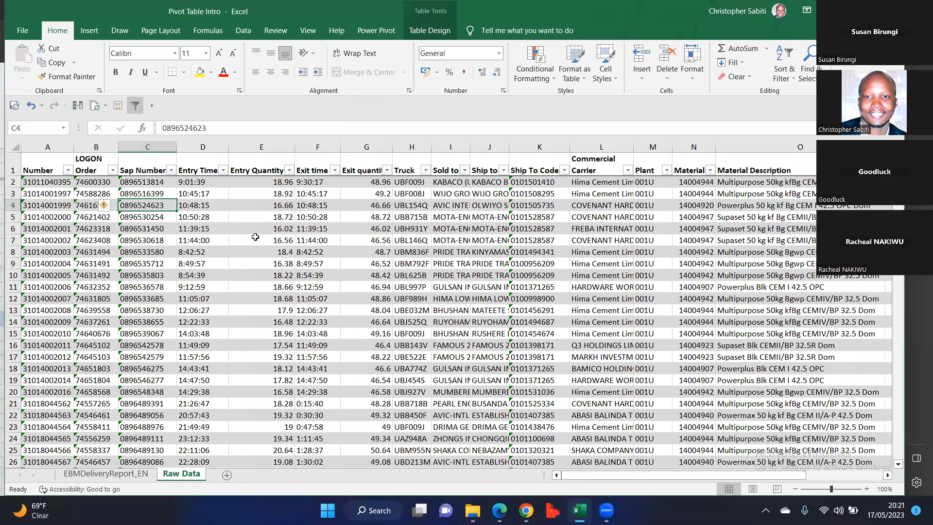
# - Hide the EBMDeliveryReport_EN sheet
pyautogui.click(239, 270)
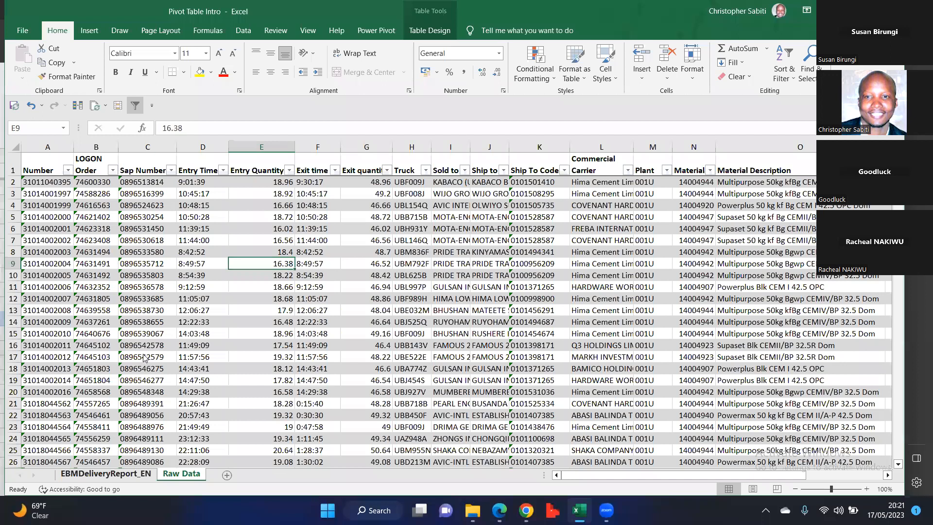
pyautogui.rightClick(110, 476)
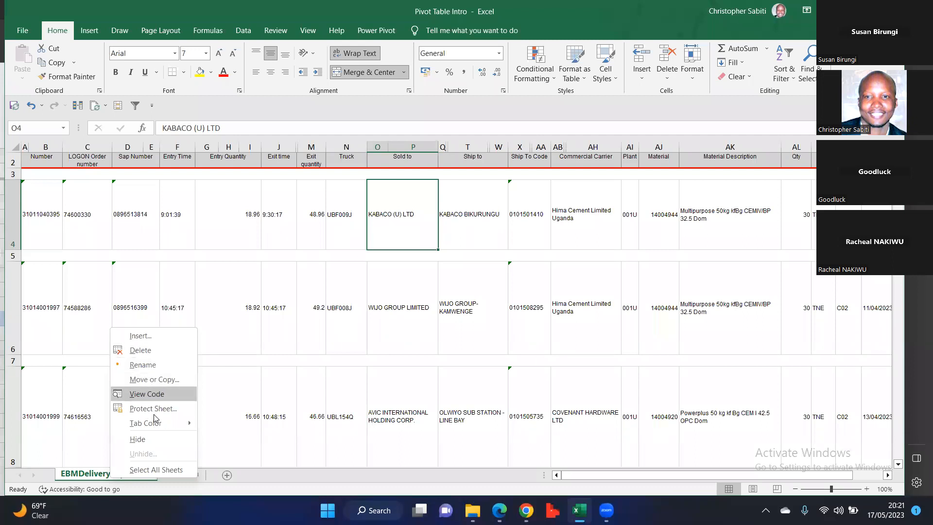
pyautogui.click(146, 440)
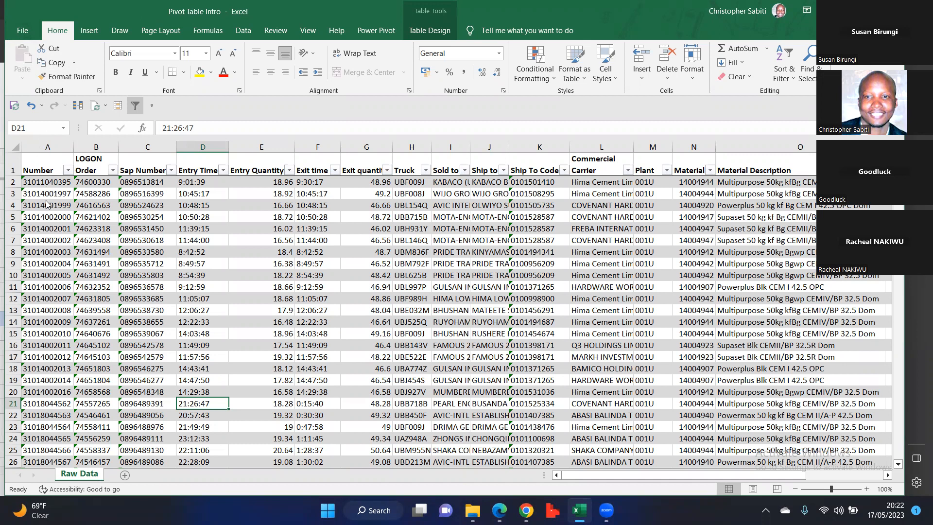
pyautogui.click(22, 30)
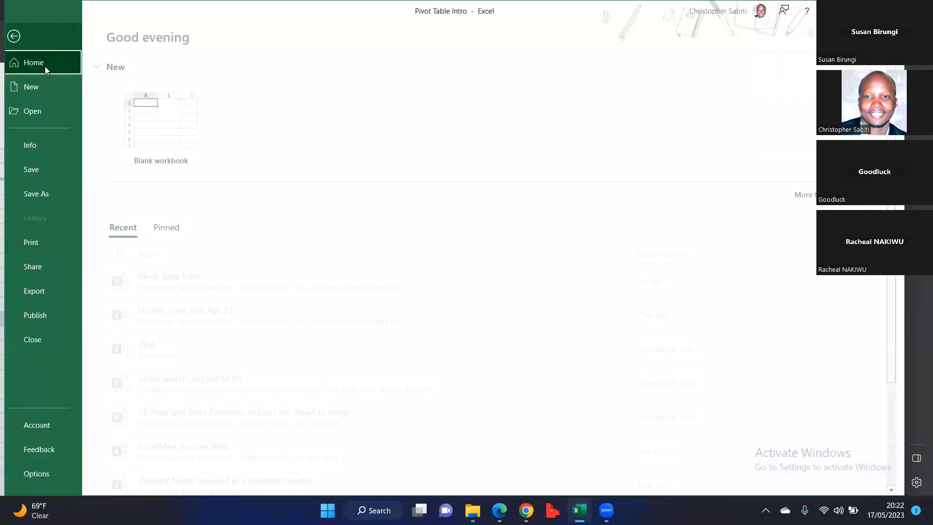
pyautogui.click(23, 36)
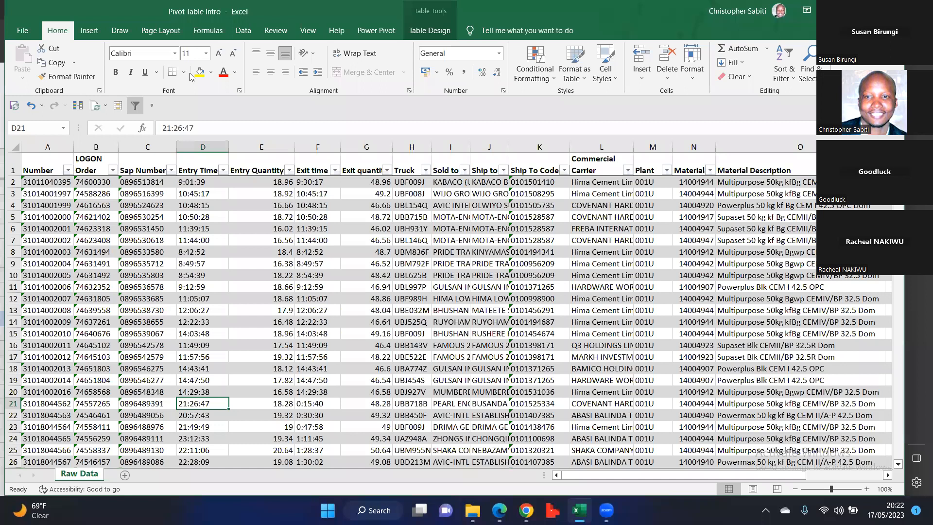
pyautogui.click(148, 264)
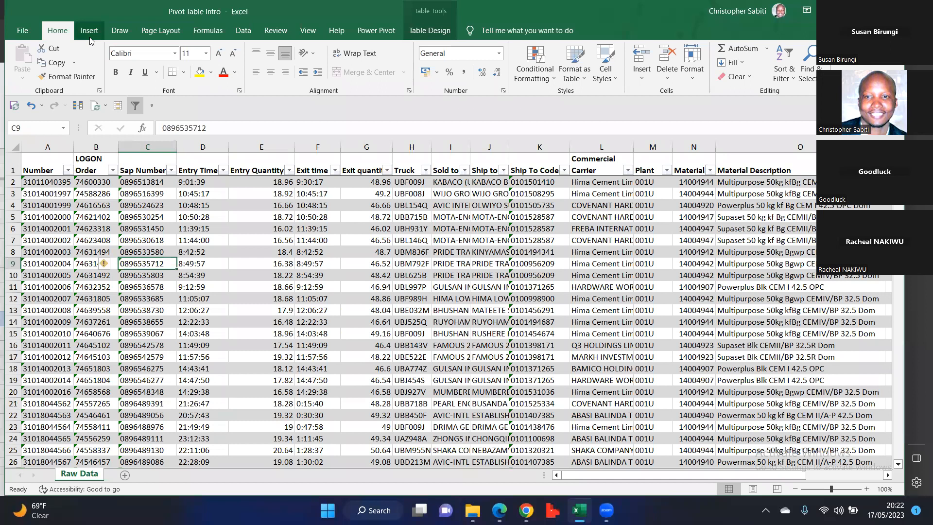
pyautogui.click(219, 267)
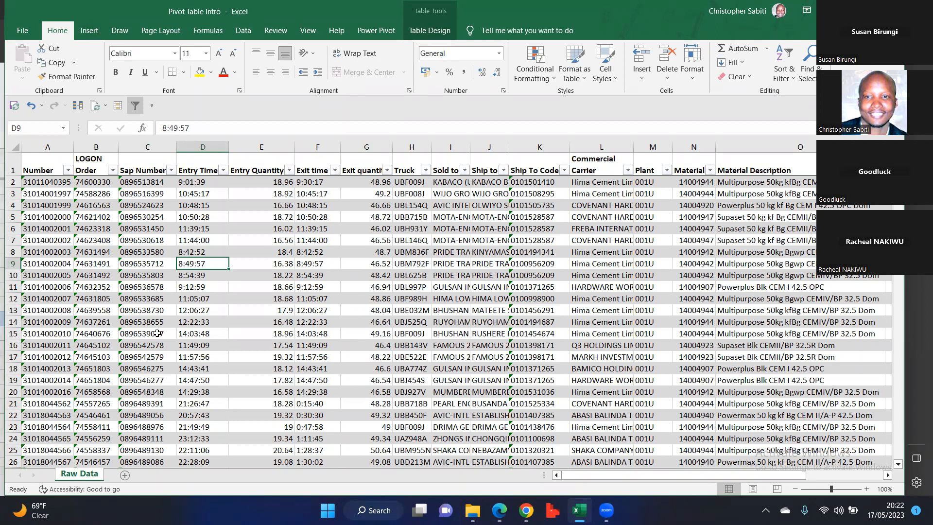
pyautogui.press('Right')
pyautogui.press('Right')
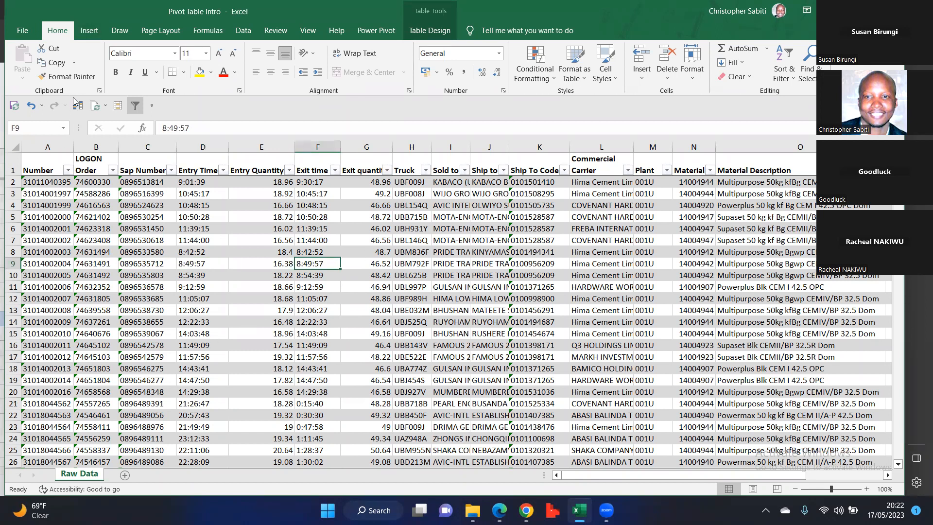
# - Open the recommended PivotTables for the table and preview Exit quantity by Material Description, the Qty and Exit quantity summary, and the Exit quantity summary by date
pyautogui.click(93, 31)
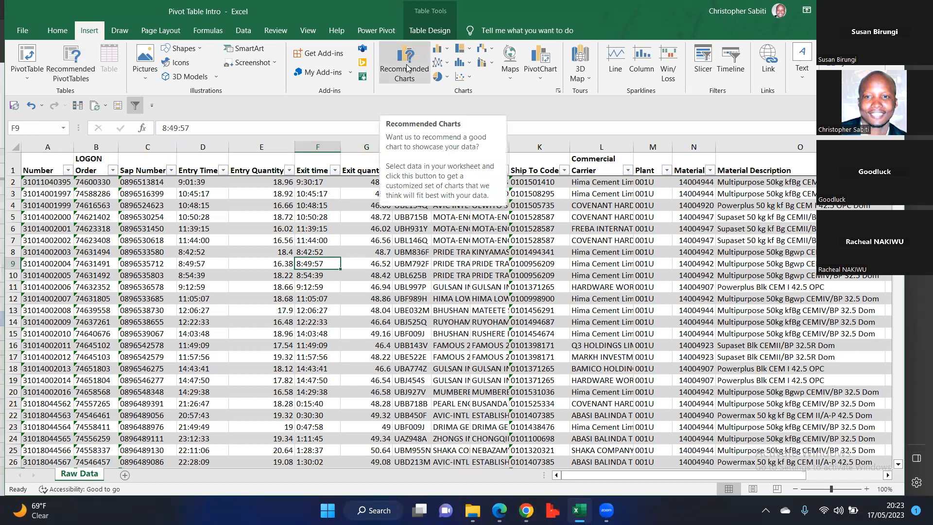
pyautogui.click(83, 70)
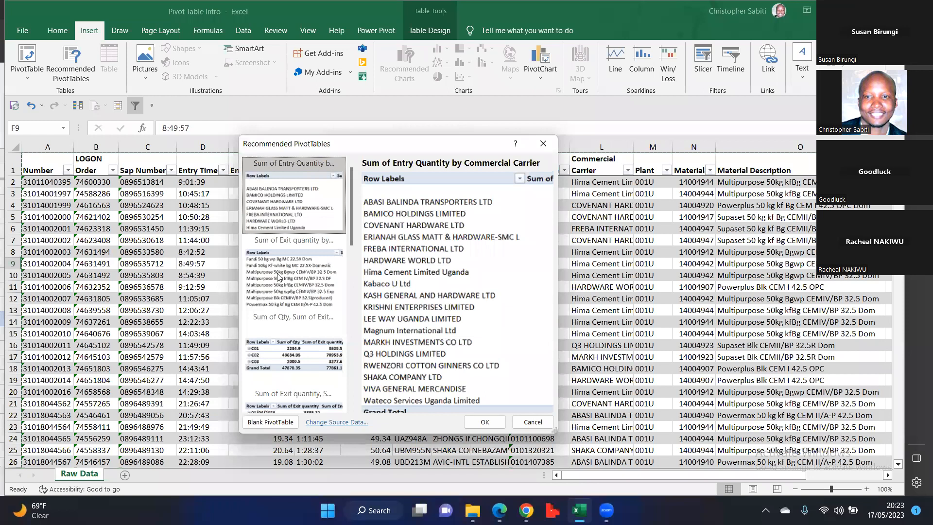
pyautogui.click(336, 278)
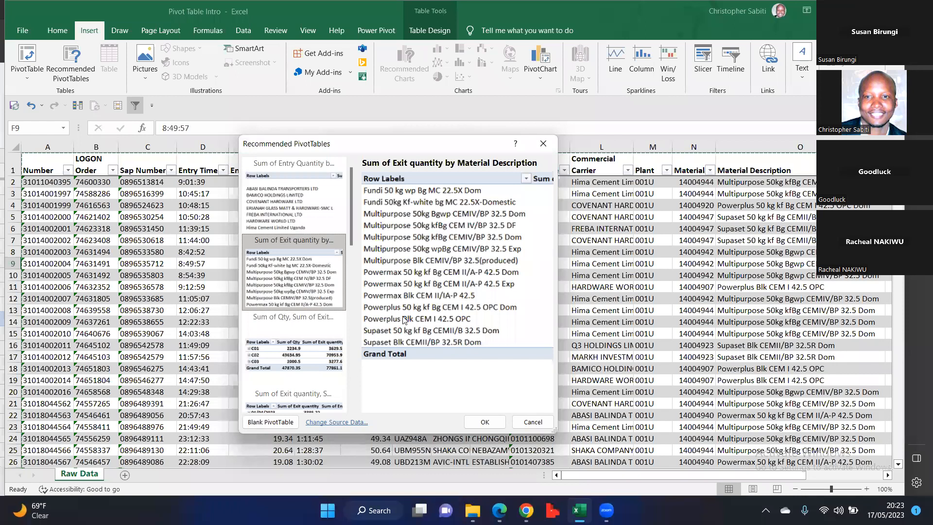
pyautogui.click(288, 357)
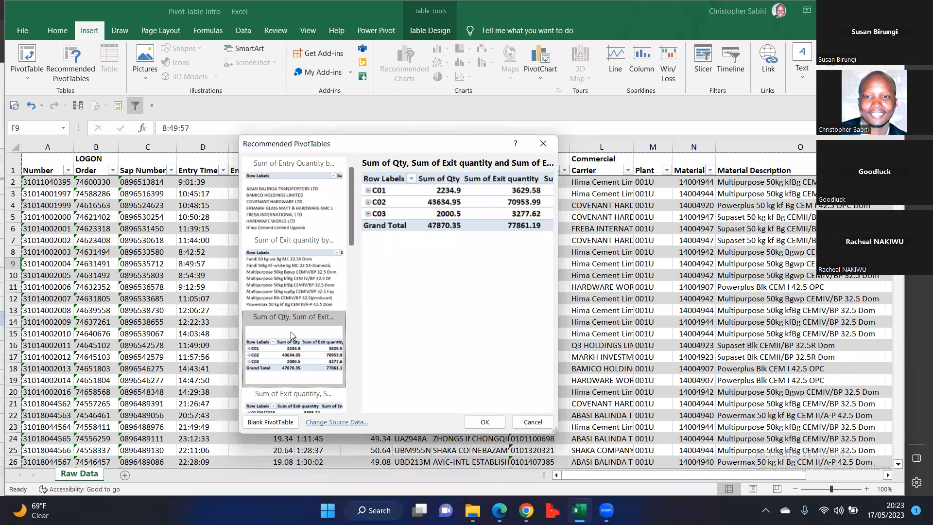
pyautogui.scroll(-3, 291, 331)
pyautogui.click(294, 315)
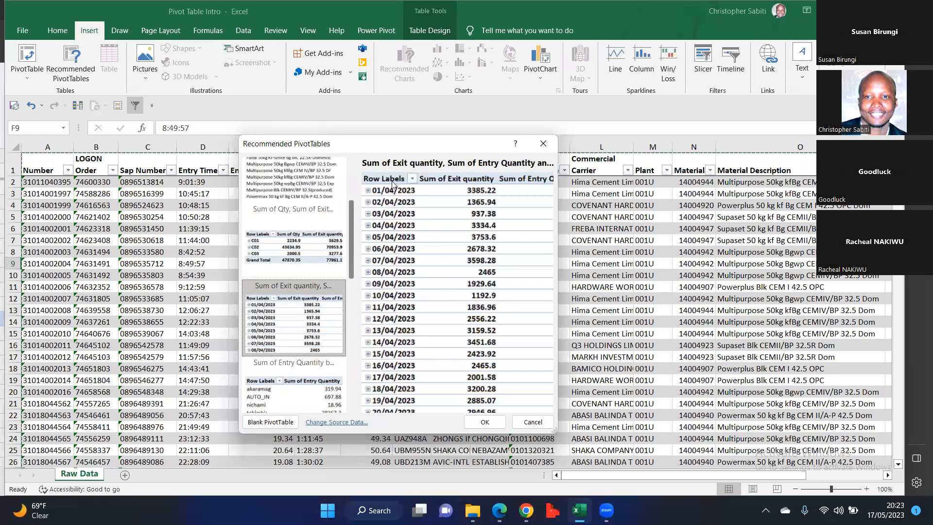
# - Preview the recommended PivotTables for Entry Quantity by UserID, Count of Number with Entry Quantity, and Sum of Material by Material Description
pyautogui.press('Down')
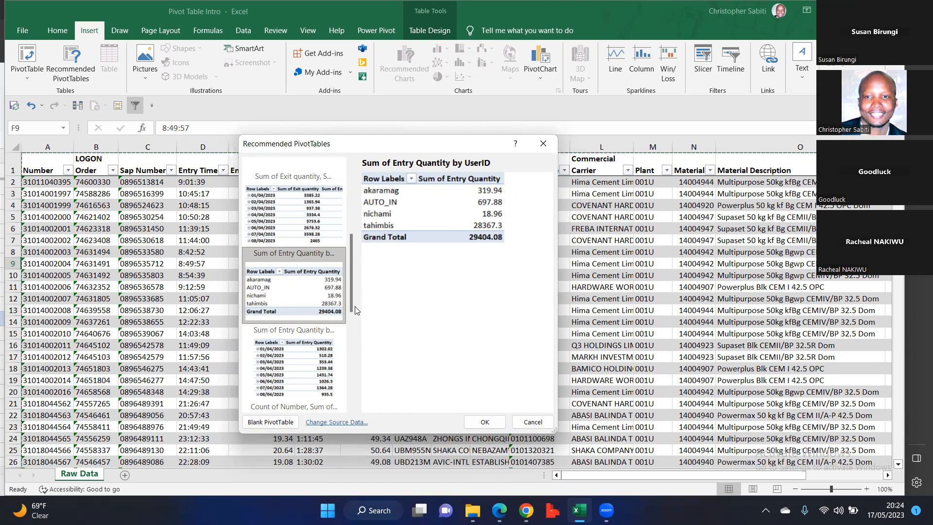
pyautogui.moveTo(354, 306); pyautogui.dragTo(349, 322)
pyautogui.scroll(-2, 273, 296)
pyautogui.click(278, 287)
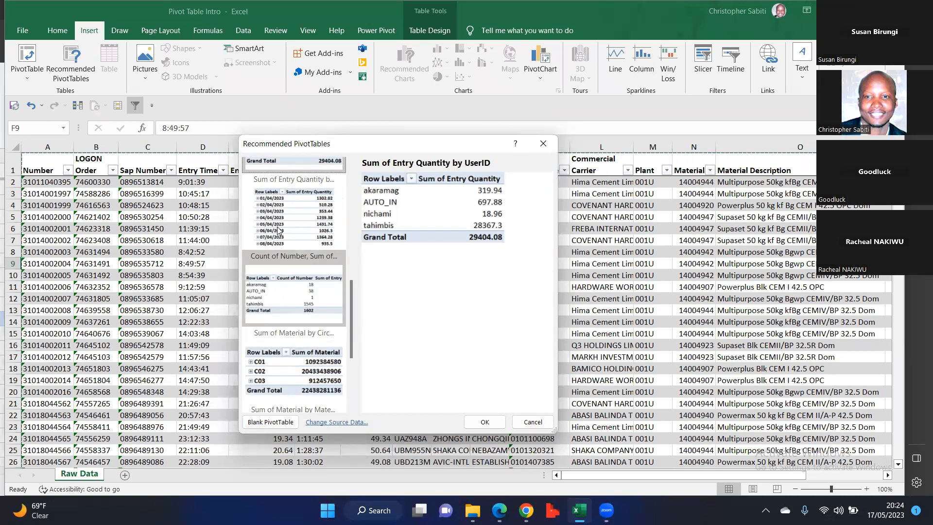
pyautogui.scroll(-3, 294, 272)
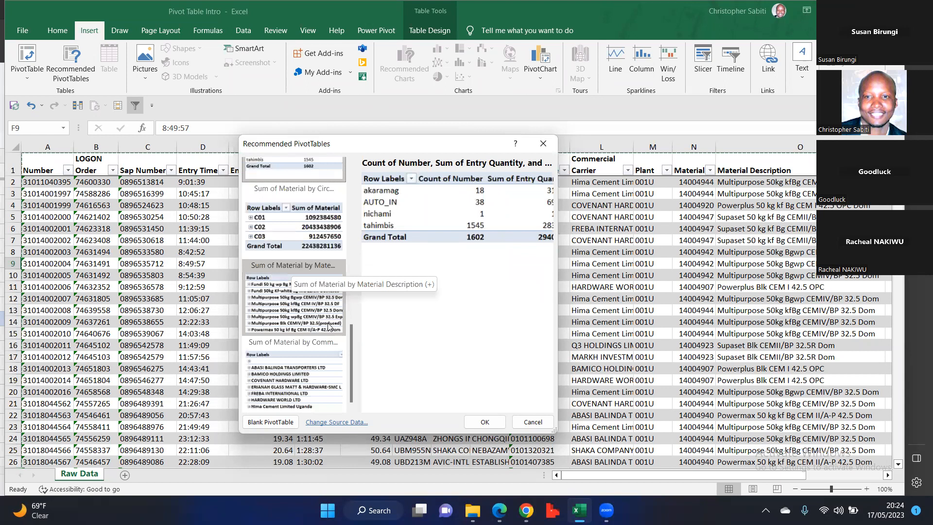
pyautogui.click(309, 328)
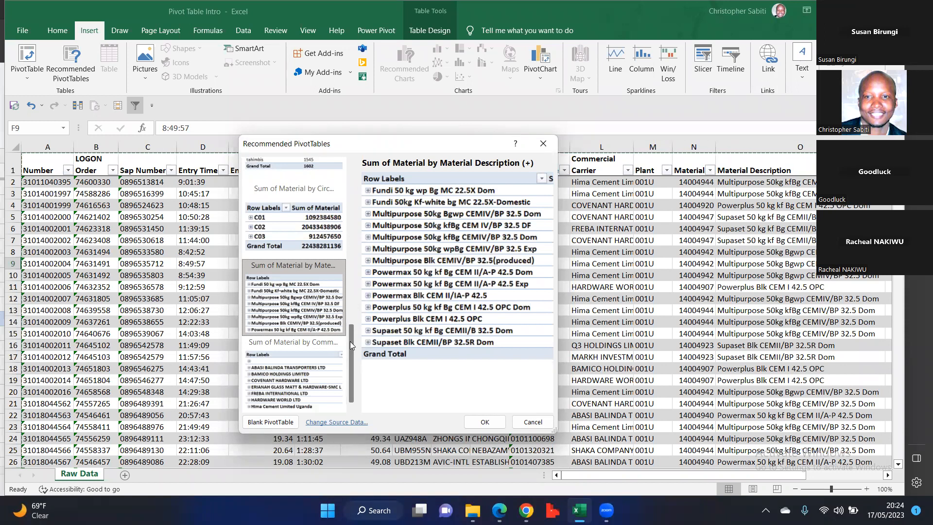
# - Preview the recommended PivotTable for Sum of Material by Commercial Carrier, look back over the other suggestions, and close the recommendations
pyautogui.click(332, 376)
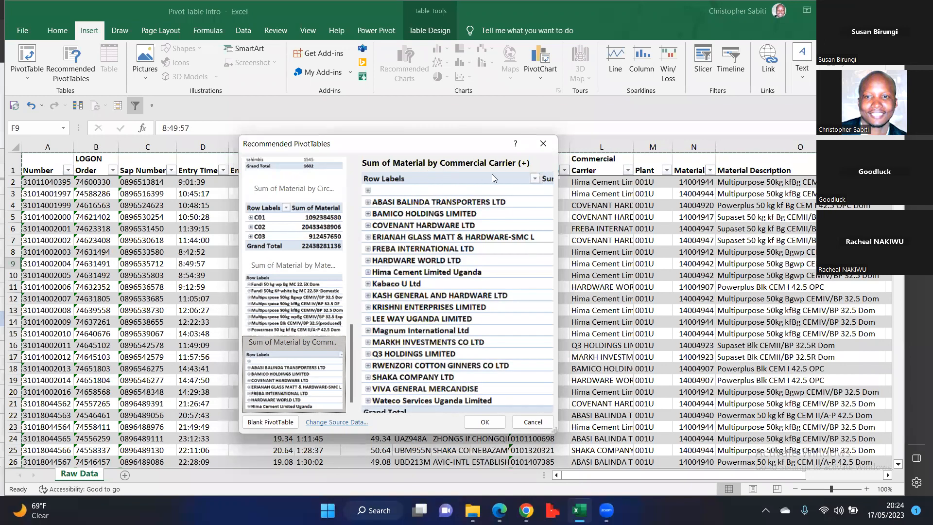
pyautogui.scroll(5, 315, 273)
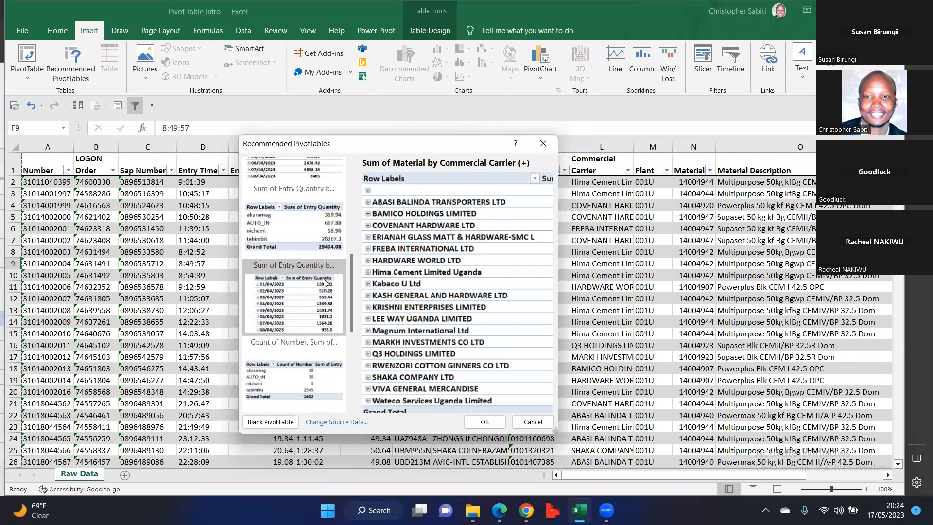
pyautogui.scroll(-5, 320, 271)
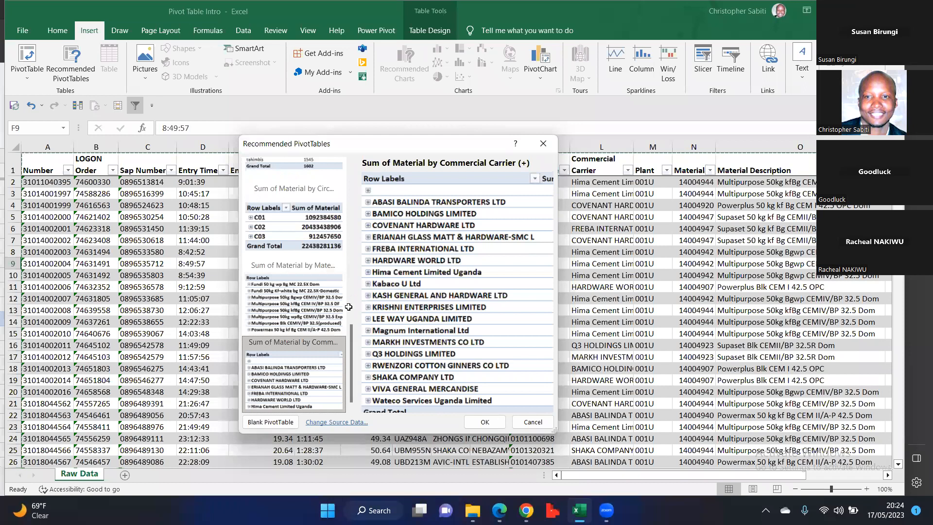
pyautogui.click(544, 143)
# - Insert a blank PivotTable from Table2 on a new worksheet, without adding the data to the Data Model
pyautogui.click(348, 309)
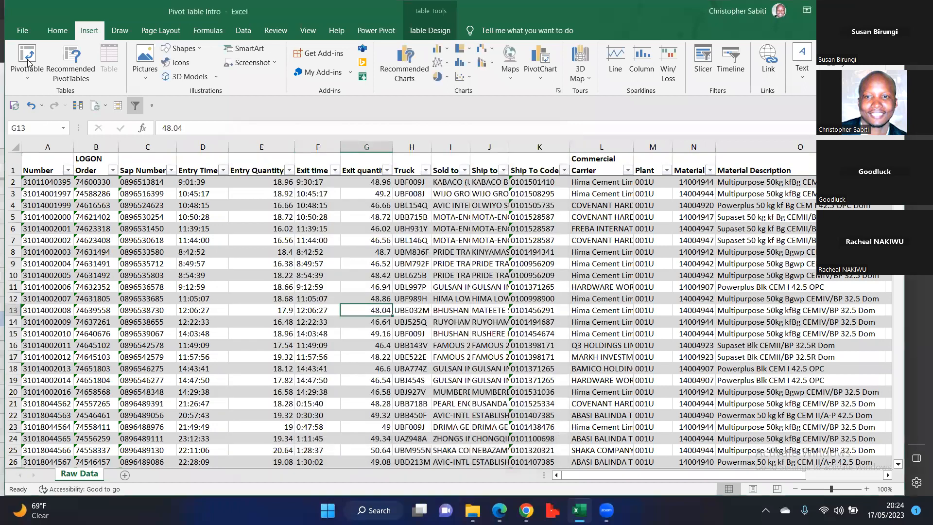
pyautogui.click(26, 57)
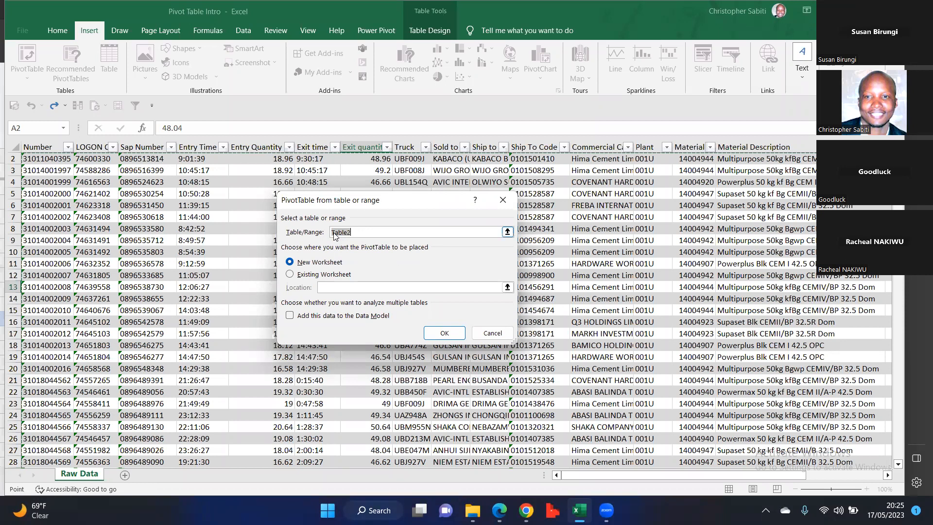
pyautogui.click(299, 264)
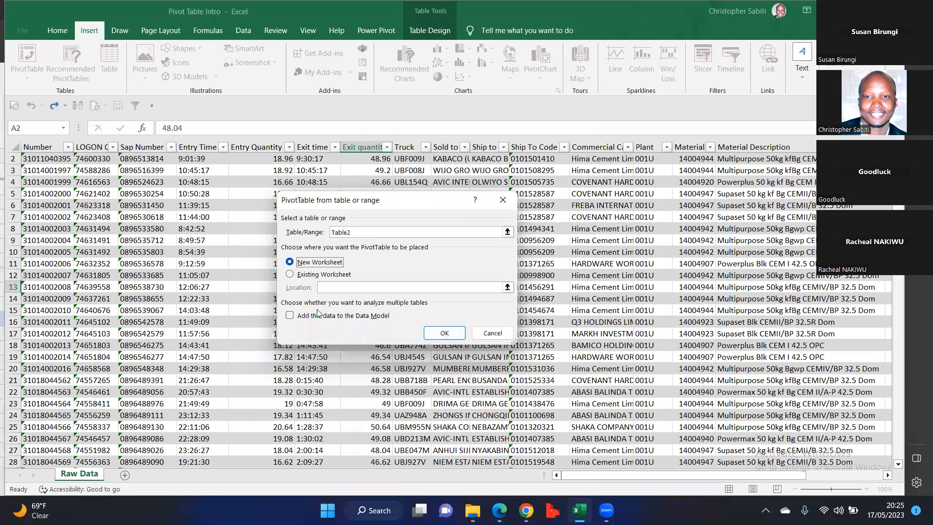
pyautogui.click(300, 277)
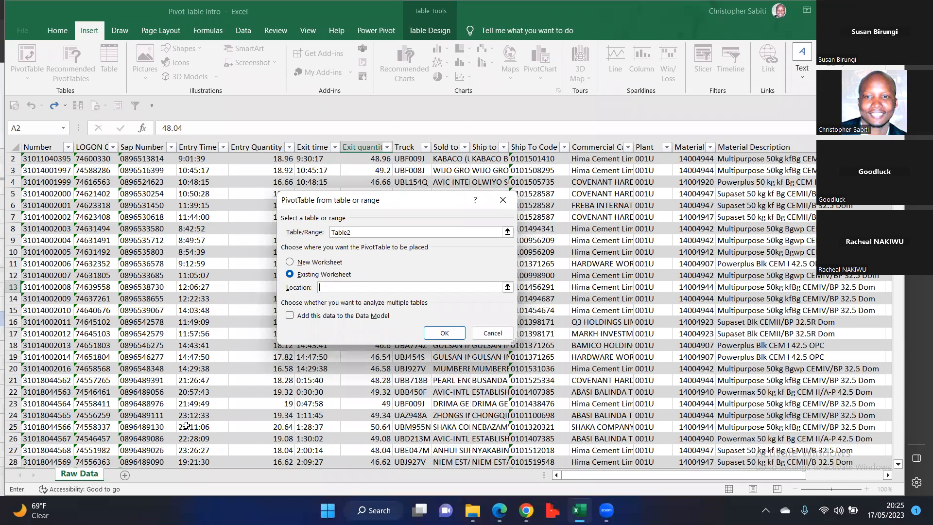
pyautogui.click(314, 262)
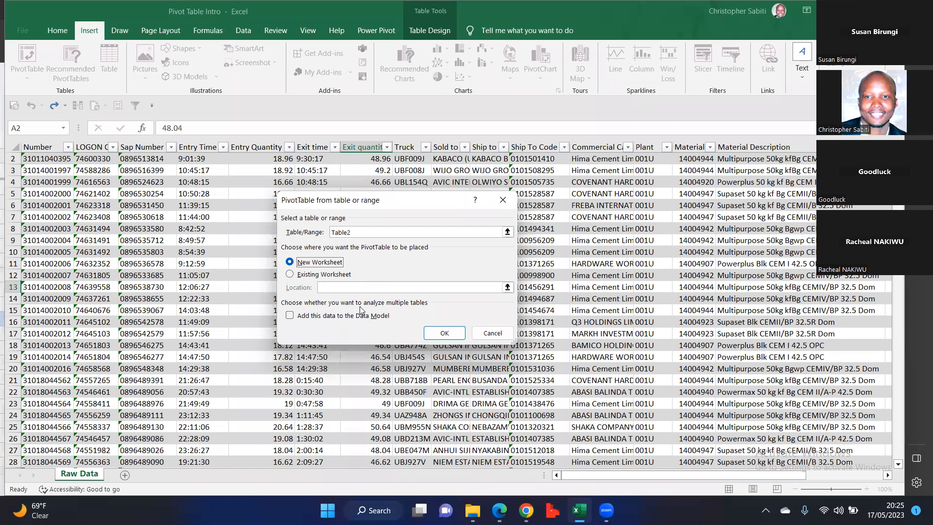
pyautogui.click(440, 334)
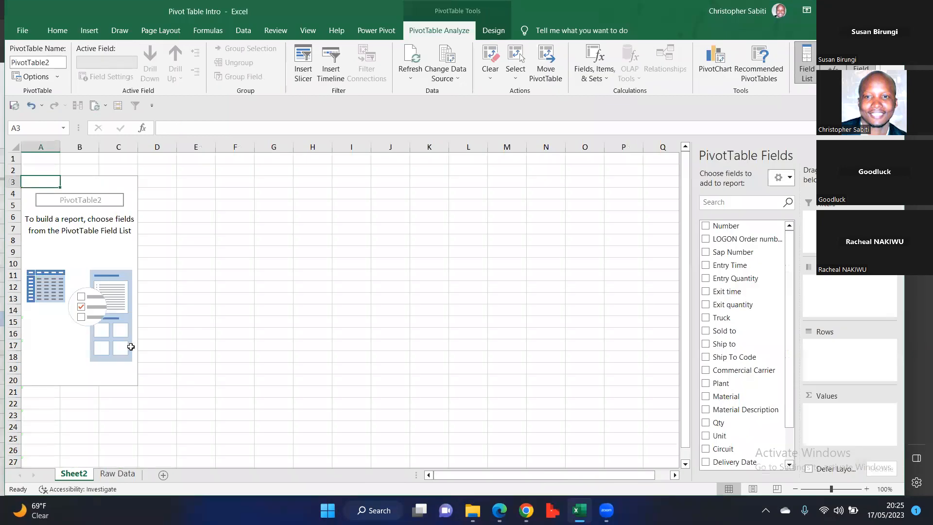
# - Rename the new PivotTable sheet as Working
pyautogui.doubleClick(81, 475)
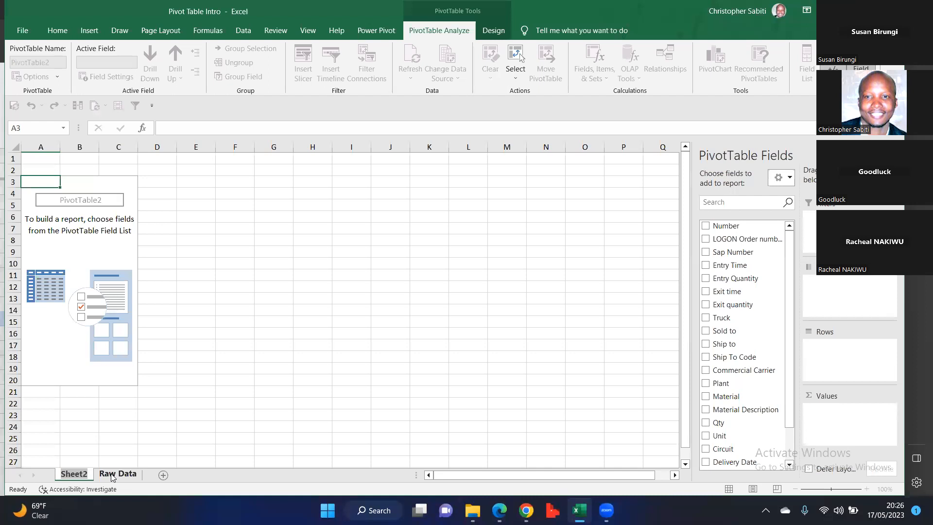
pyautogui.write('Wo')
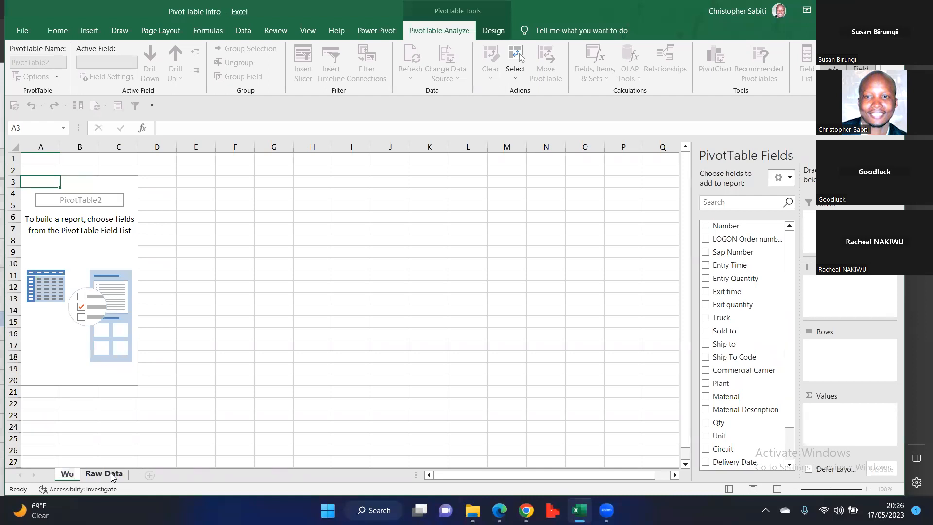
pyautogui.write('rking')
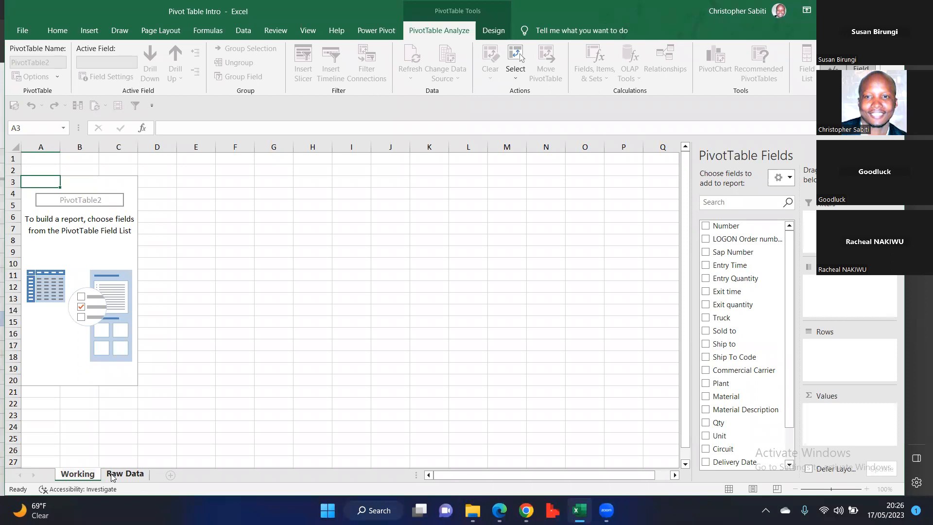
pyautogui.click(156, 415)
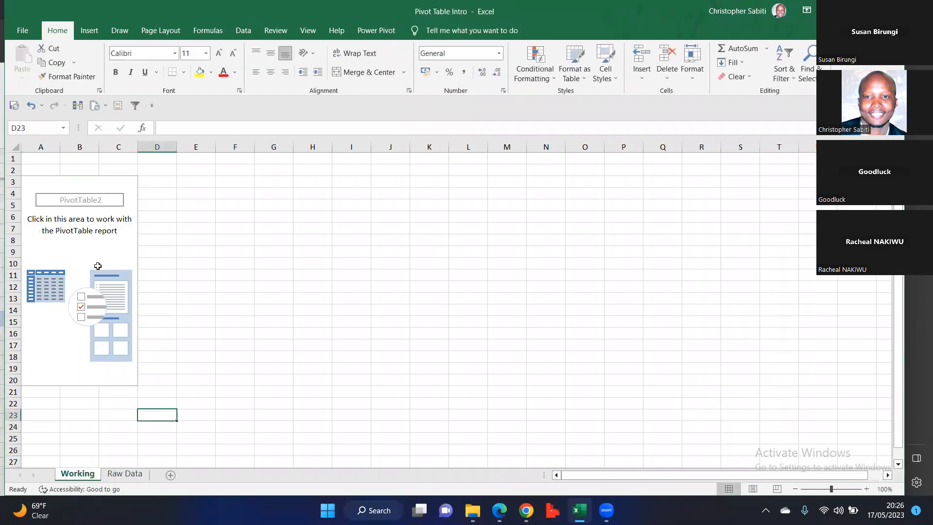
# - Select cells inside and outside the empty PivotTable area to compare when the field list and the PivotTable Analyze and Design tools are available
pyautogui.click(97, 266)
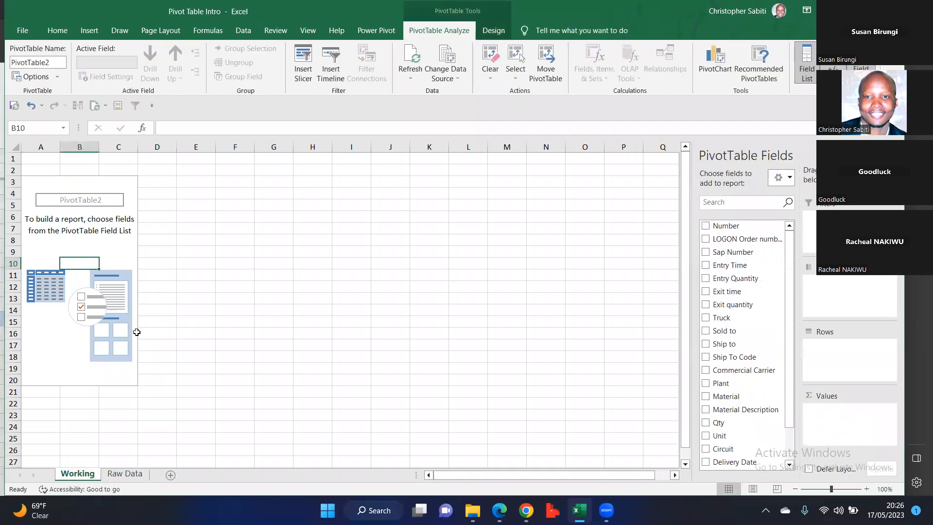
pyautogui.click(55, 234)
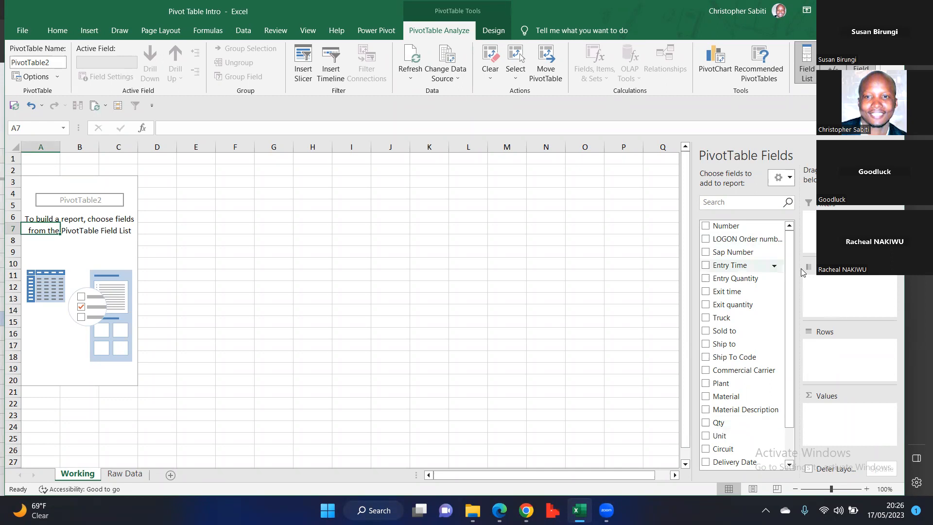
pyautogui.click(271, 206)
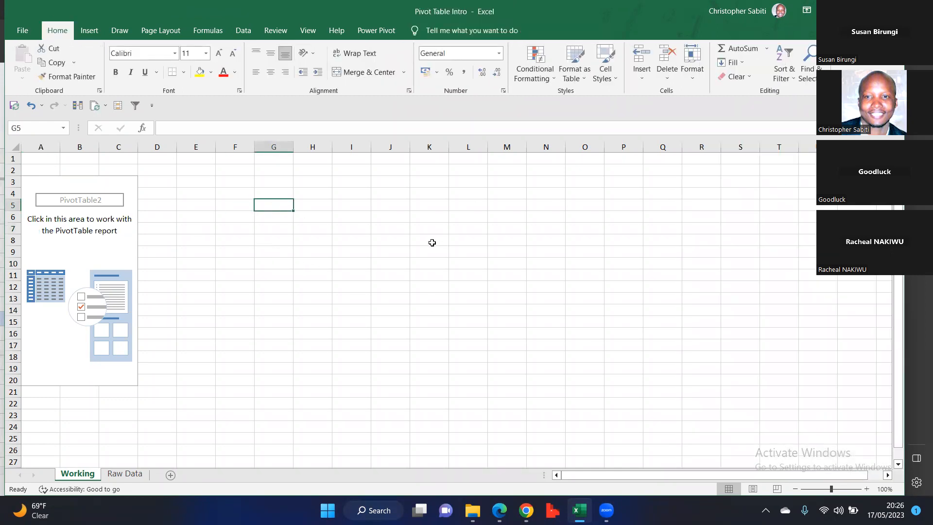
pyautogui.click(73, 238)
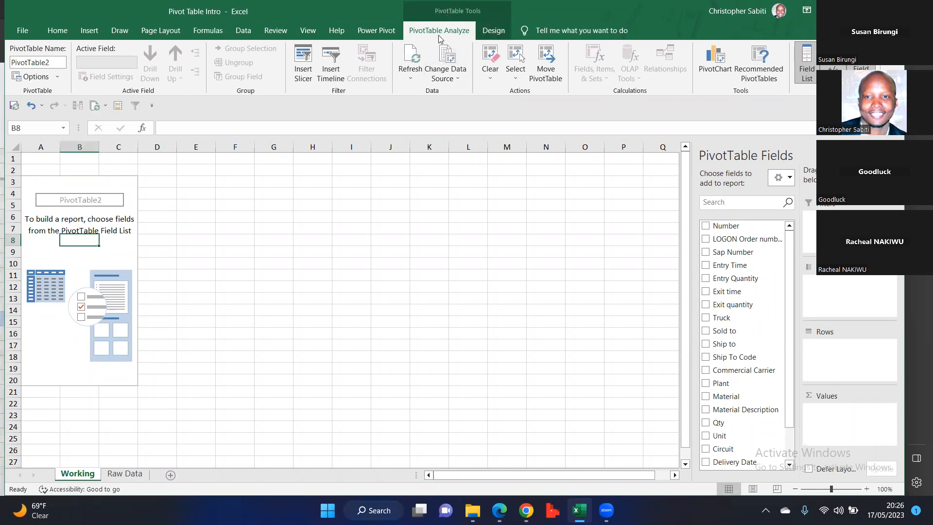
pyautogui.click(494, 31)
pyautogui.click(458, 33)
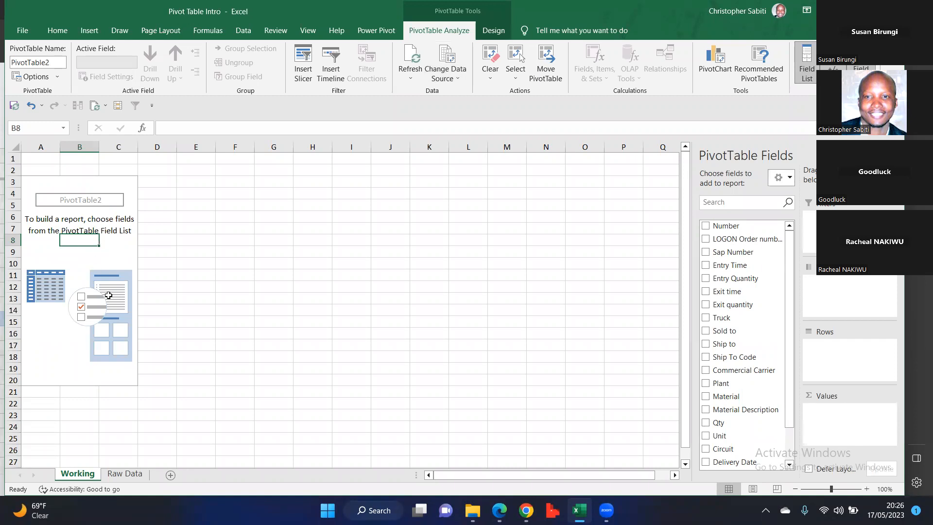
pyautogui.click(64, 219)
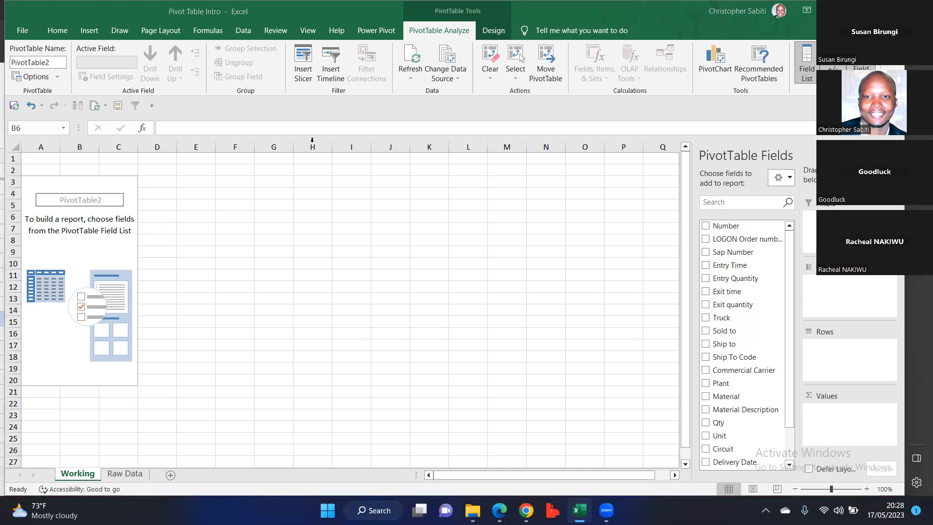
# - Delete the Working sheet with its empty PivotTable and confirm the deletion
pyautogui.click(83, 477)
pyautogui.rightClick(73, 477)
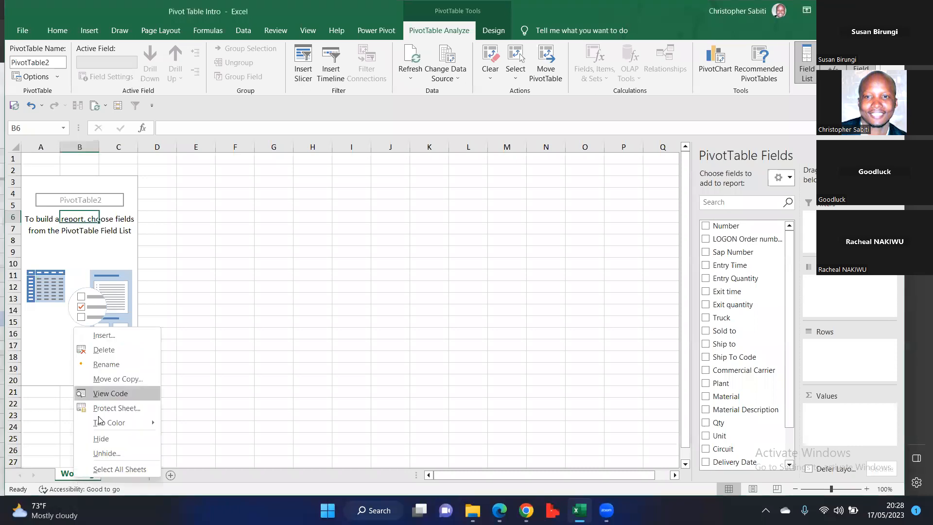
pyautogui.click(105, 350)
pyautogui.click(459, 288)
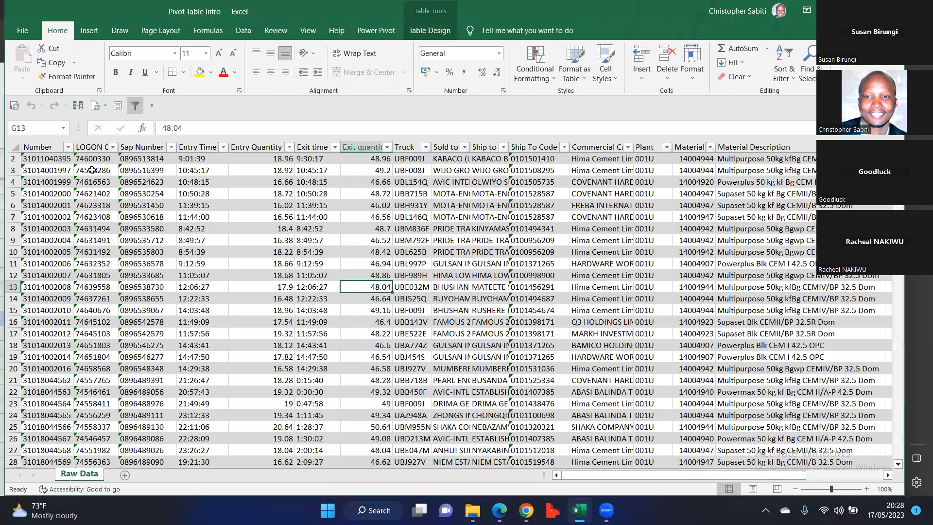
# - Create a PivotTable again from a cell in the Raw Data table, using Table2 as the source and a new worksheet as the location
pyautogui.click(148, 287)
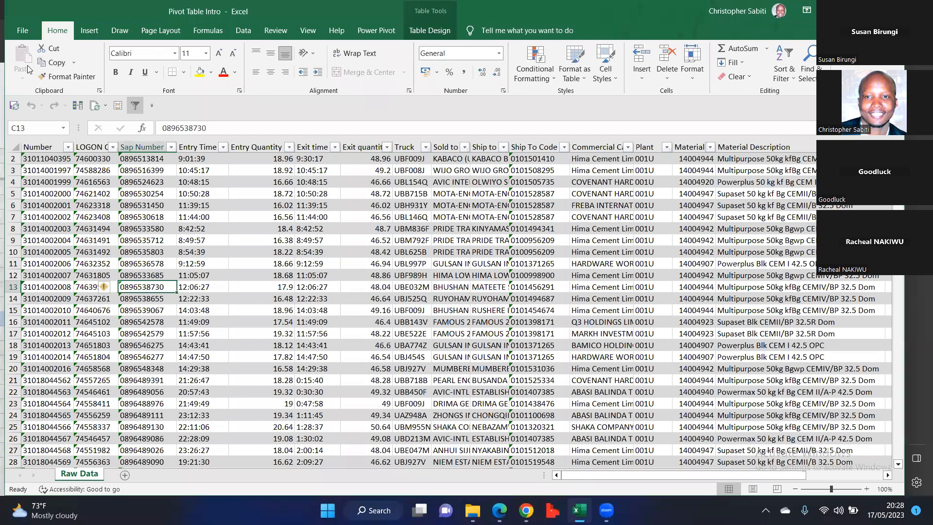
pyautogui.click(89, 31)
pyautogui.click(30, 77)
pyautogui.click(38, 92)
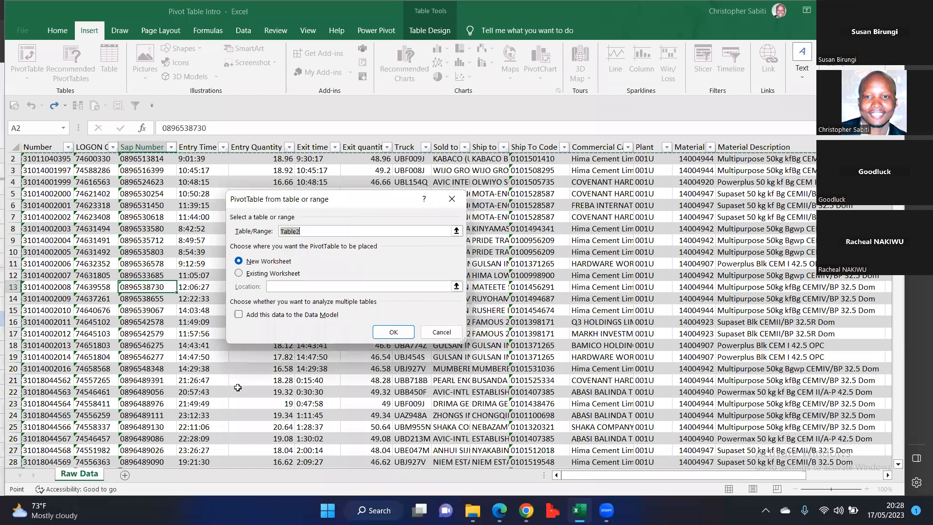
pyautogui.click(261, 263)
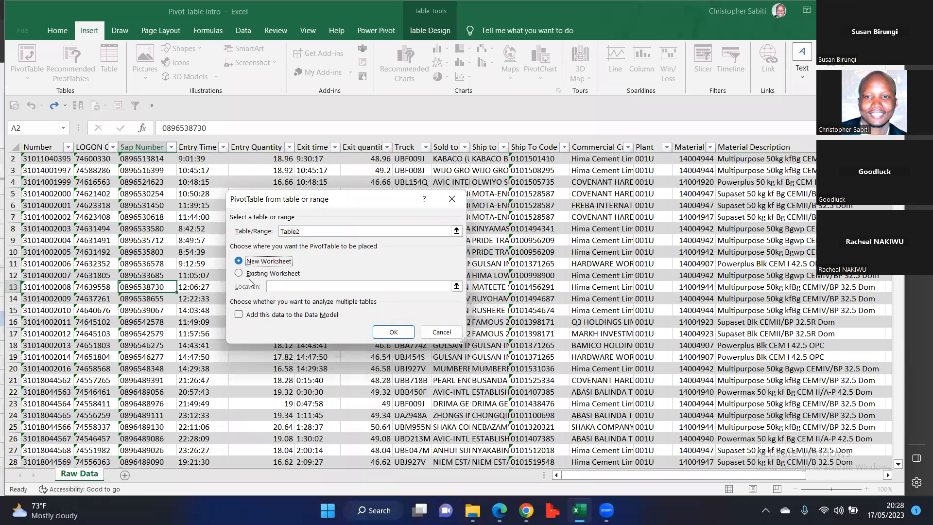
pyautogui.click(407, 334)
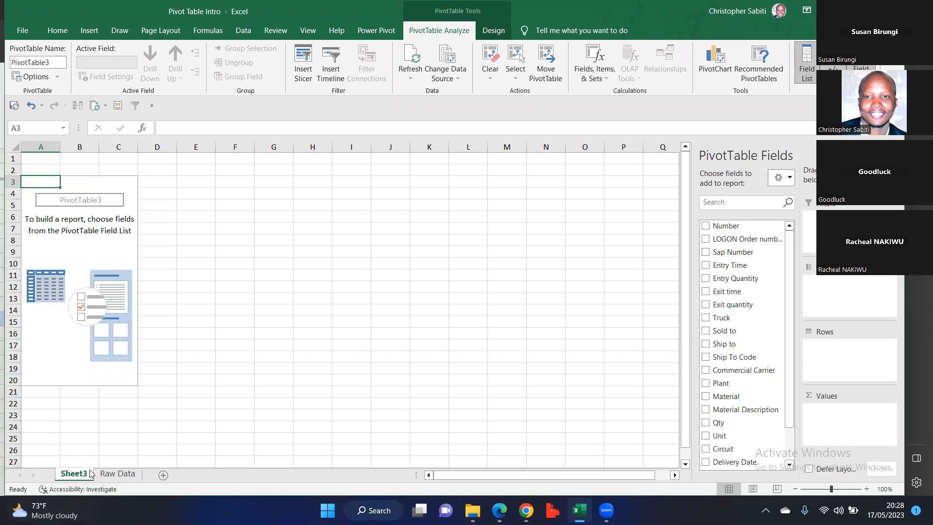
# - Rename the new PivotTable sheet as Working and select a cell inside the PivotTable area to show its field list
pyautogui.moveTo(87, 502)
pyautogui.doubleClick(74, 474)
pyautogui.write('Wro')
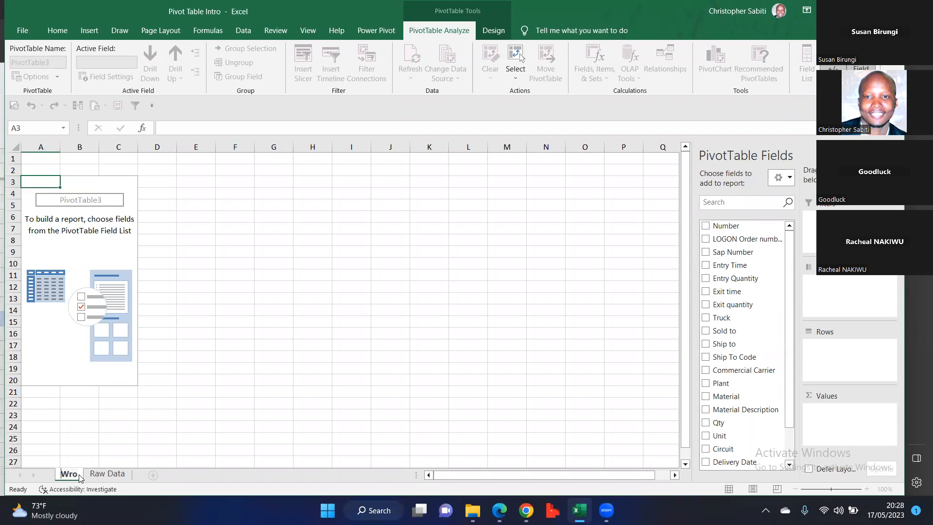
pyautogui.press('BackSpace')
pyautogui.press('BackSpace')
pyautogui.write('orking')
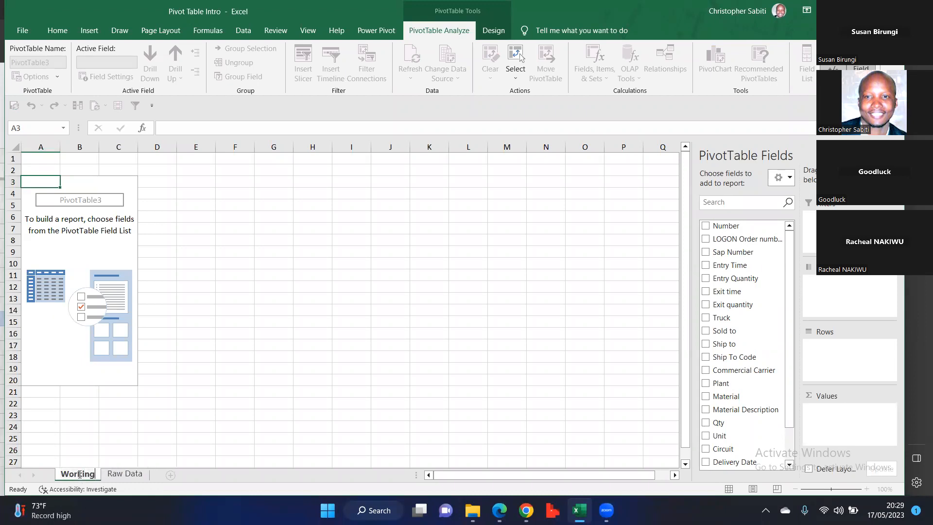
pyautogui.click(226, 369)
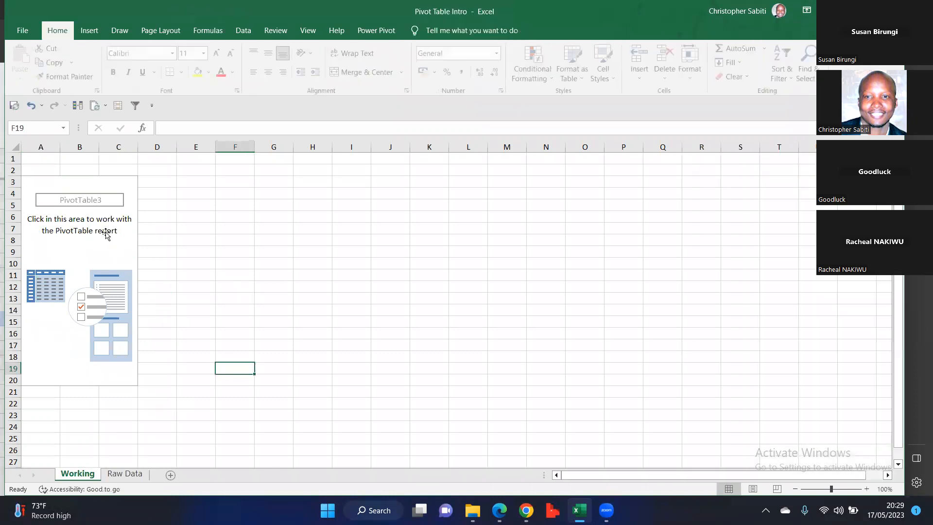
pyautogui.click(72, 273)
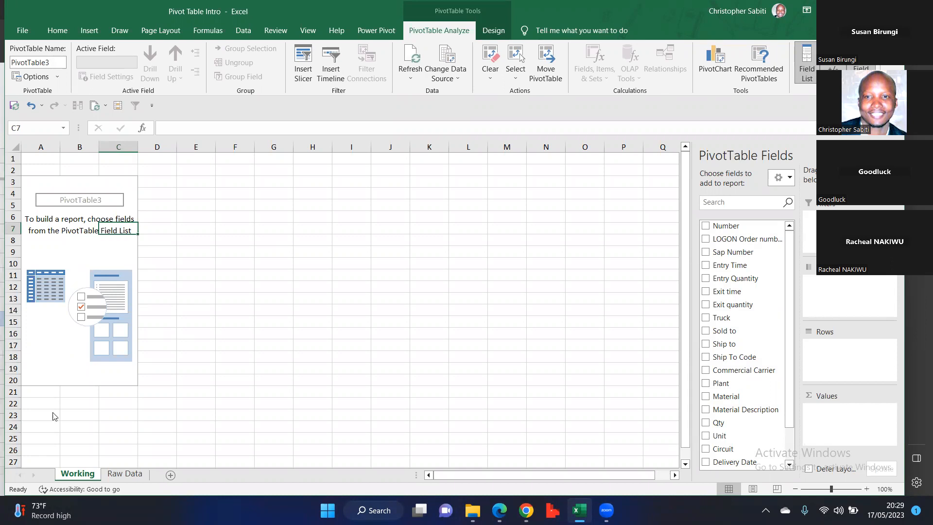
# - Review the column headings on the Raw Data sheet across to the Delivery Date, UserID and remarks columns
pyautogui.click(114, 468)
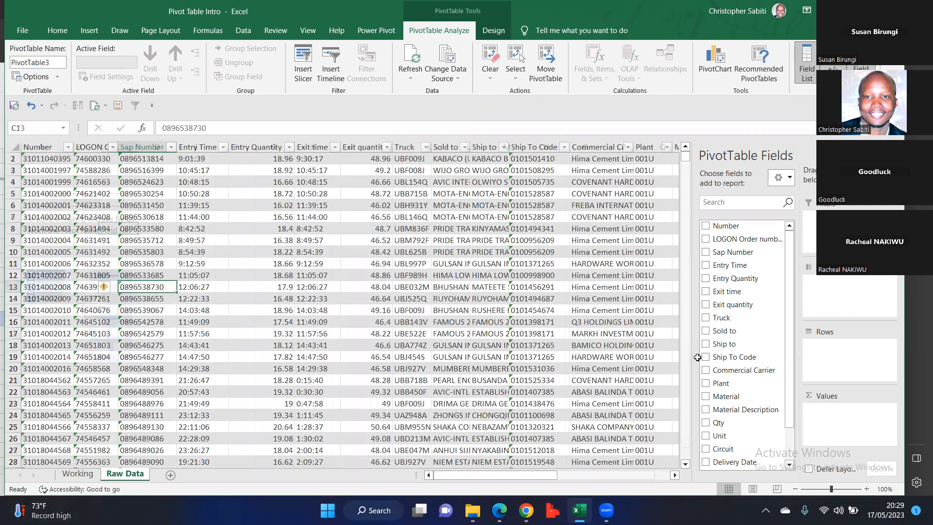
pyautogui.hscroll(2, 650, 321)
pyautogui.hscroll(1, 615, 146)
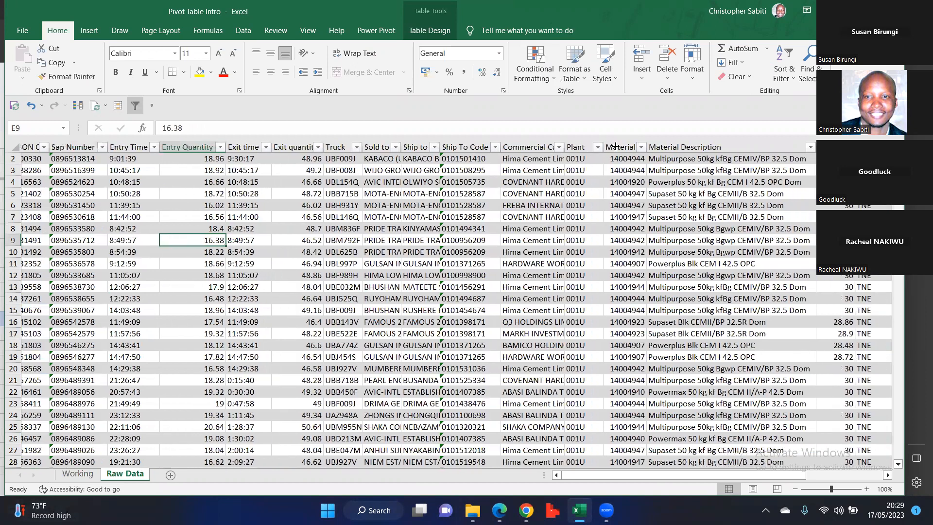
pyautogui.hscroll(1, 615, 146)
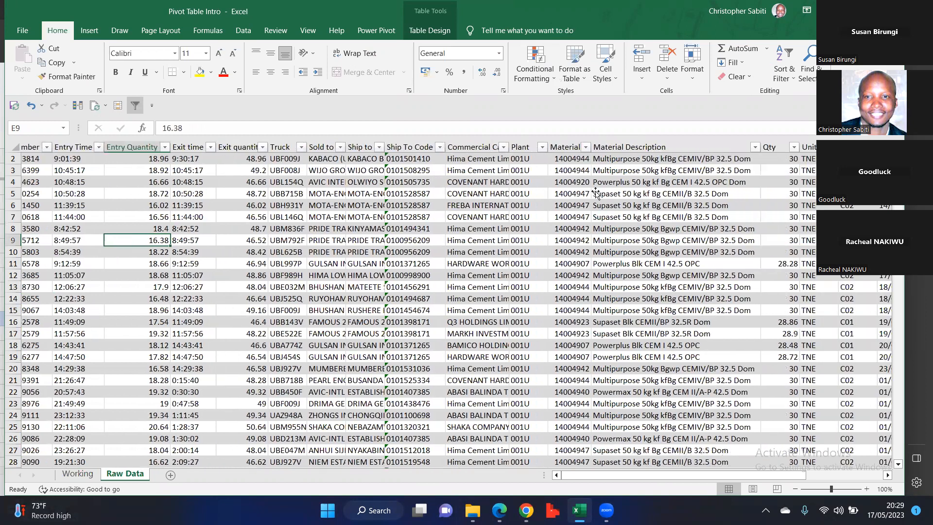
pyautogui.hscroll(1, 661, 155)
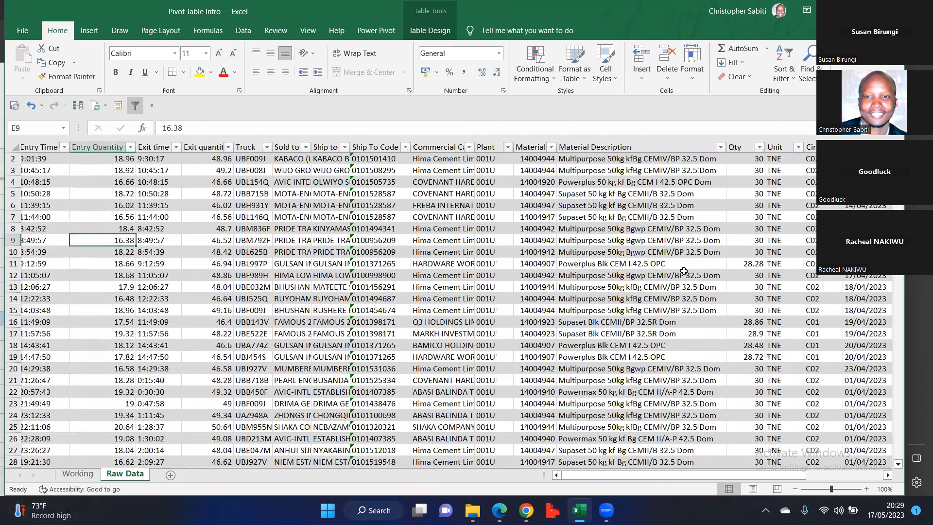
pyautogui.hscroll(1, 684, 271)
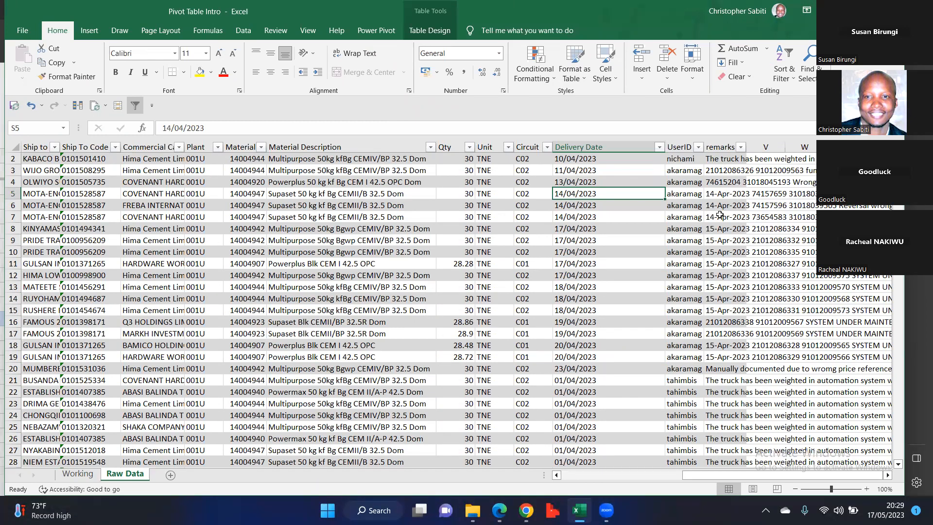
pyautogui.press('Right')
pyautogui.press('Right')
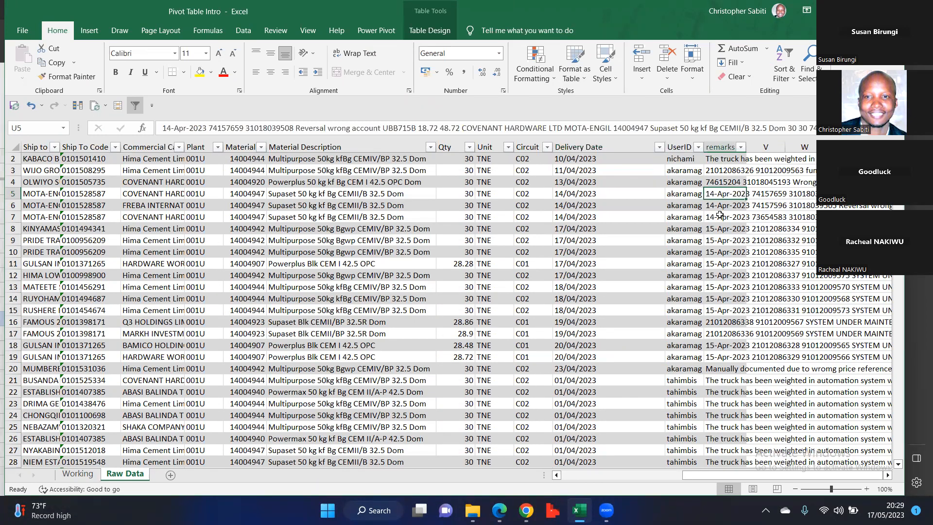
# - Clear the values of the Unit column in the Raw Data table and rename its heading as Date
pyautogui.click(618, 155)
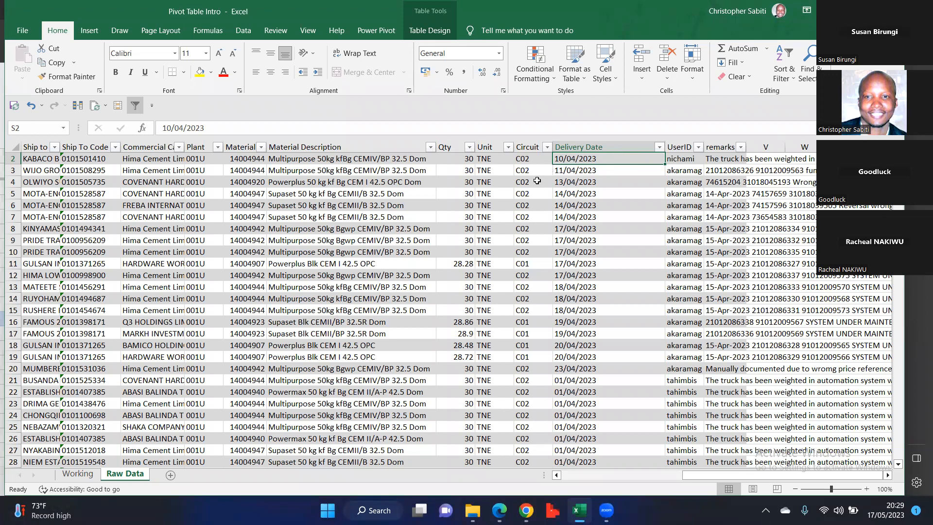
pyautogui.click(482, 149)
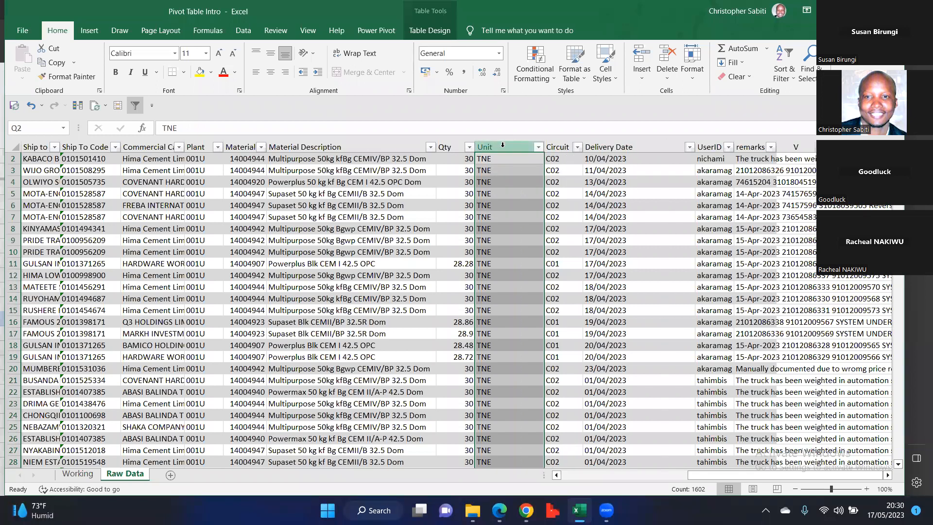
pyautogui.press('Delete')
pyautogui.click(520, 190)
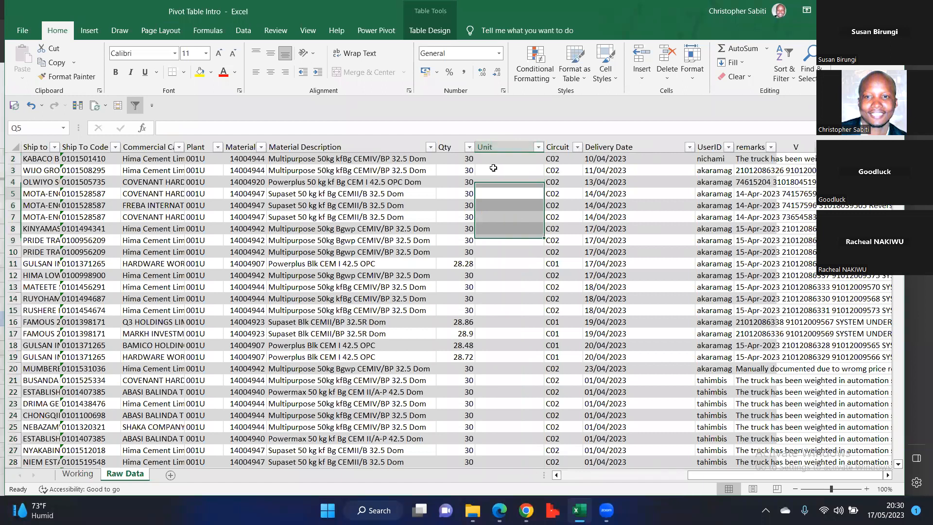
pyautogui.doubleClick(521, 189)
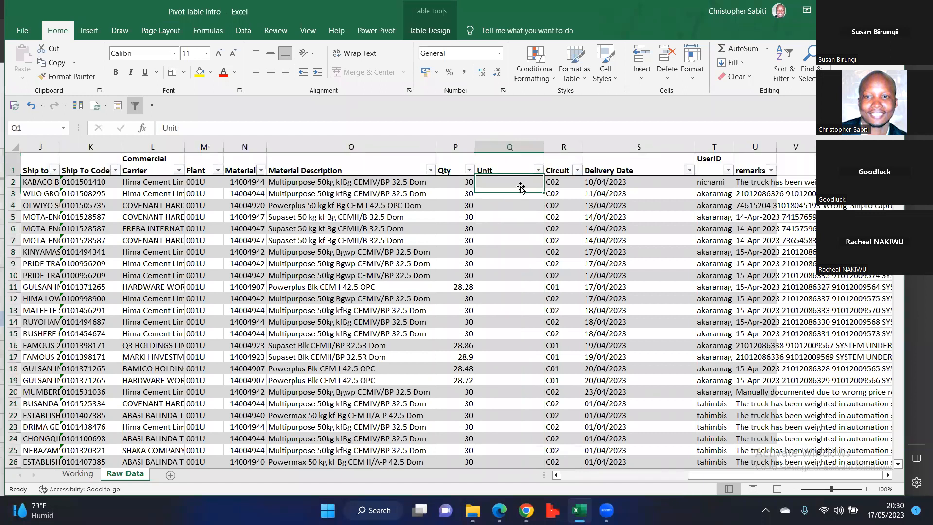
pyautogui.write('Date')
pyautogui.moveTo(576, 209); pyautogui.dragTo(584, 208)
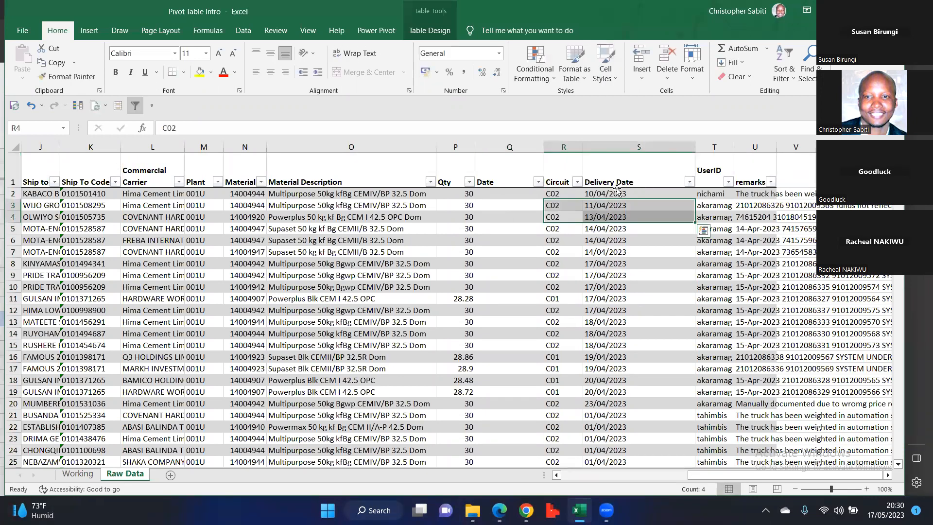
pyautogui.click(492, 167)
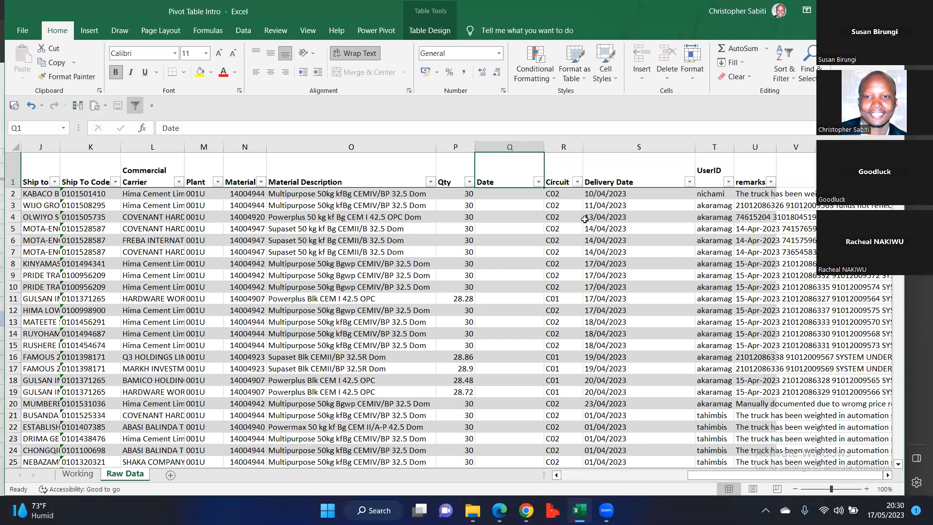
# - Examine how the dates are listed in the Delivery Date filter and select the first cell under the Date heading
pyautogui.click(496, 193)
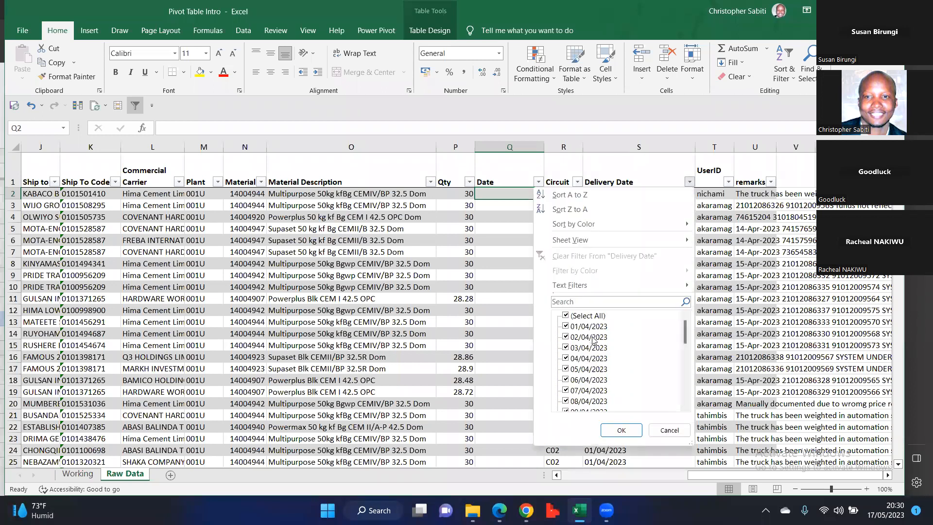
pyautogui.scroll(-3, 593, 341)
pyautogui.scroll(3, 585, 335)
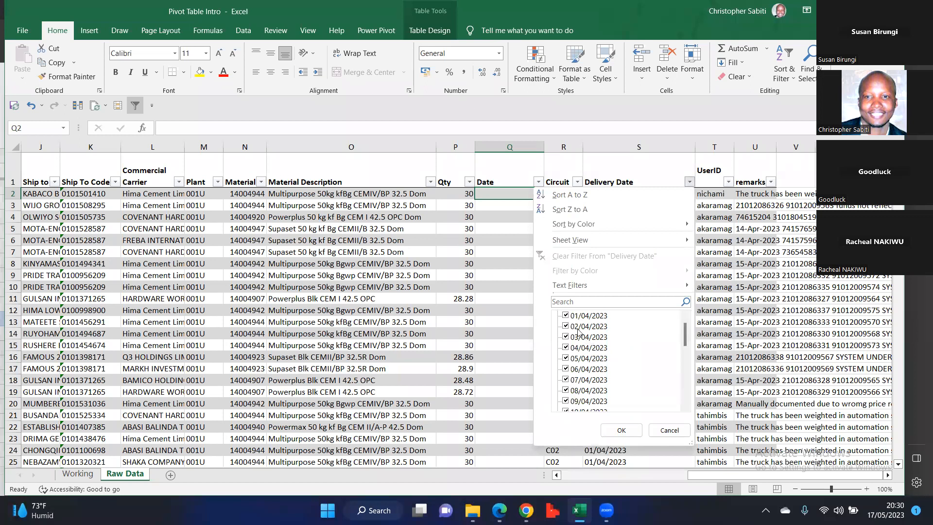
pyautogui.scroll(1, 605, 345)
pyautogui.click(500, 192)
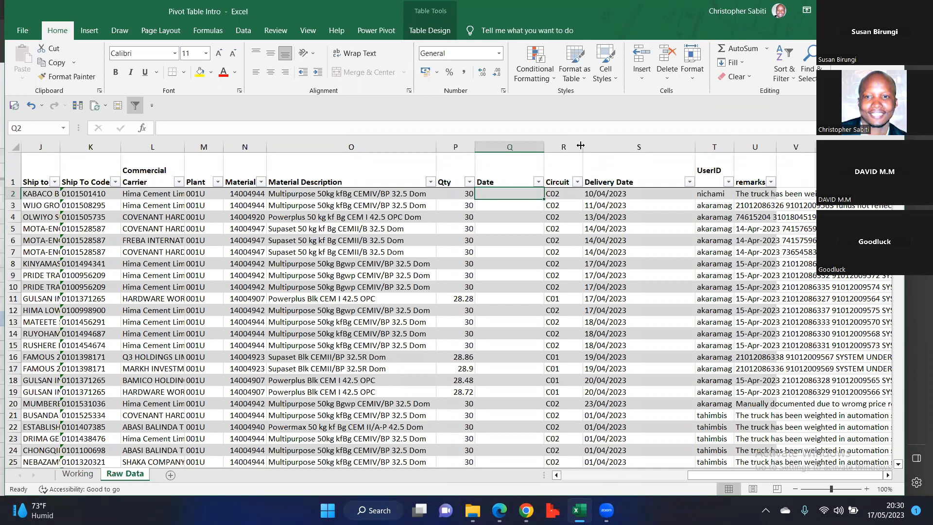
# - Fill the Date column with a DATEVALUE formula that converts each row's Delivery Date, =DATEVALUE([@[Delivery Date]])
pyautogui.write('=d')
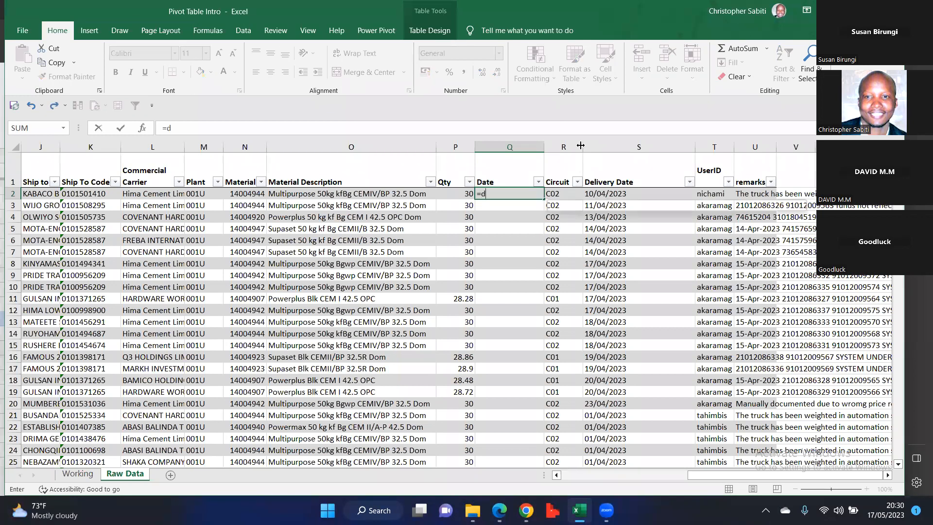
pyautogui.write('ate')
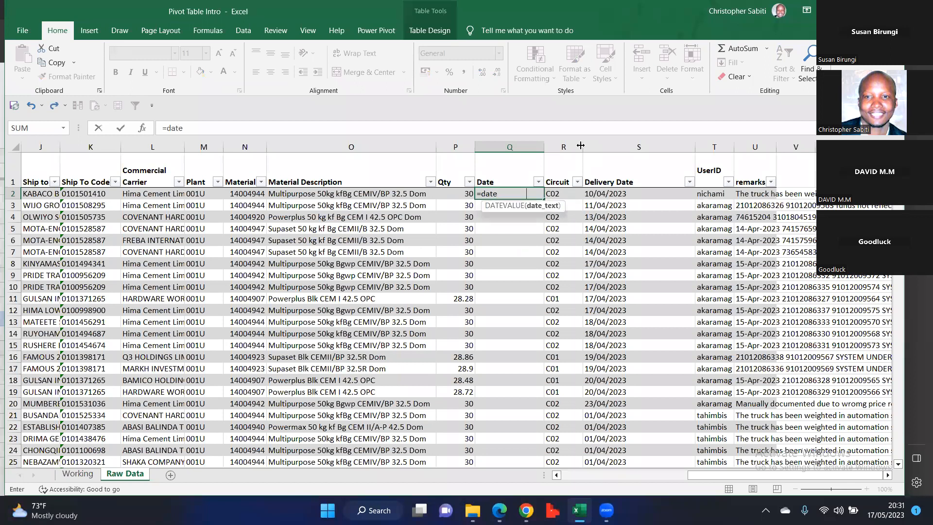
pyautogui.press('Tab')
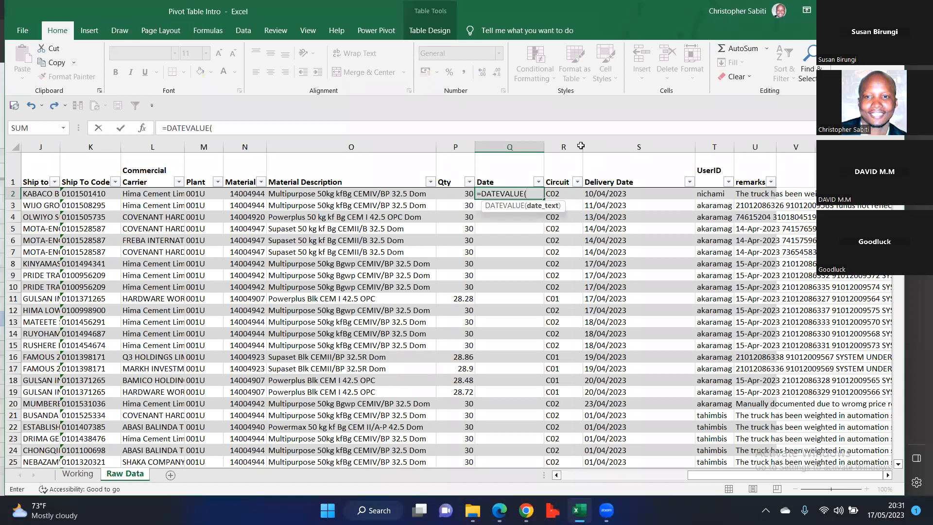
pyautogui.click(611, 195)
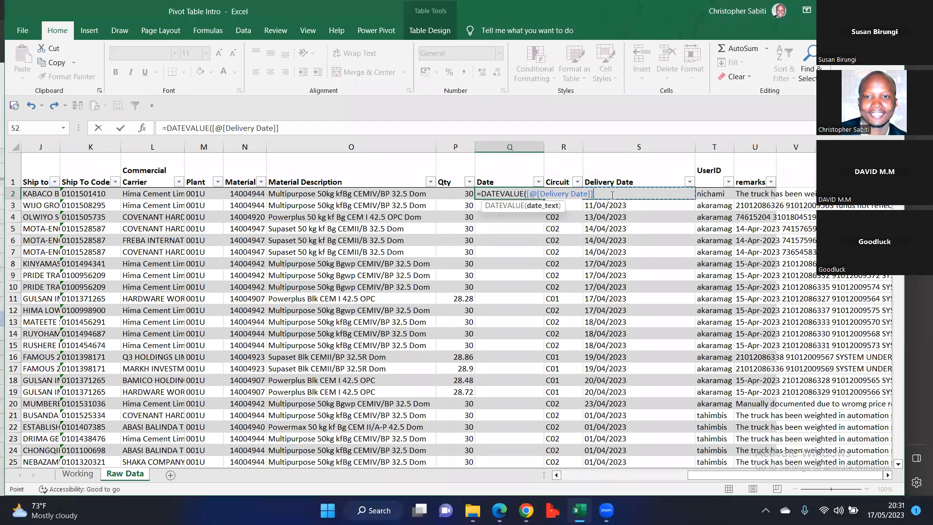
pyautogui.press('Return')
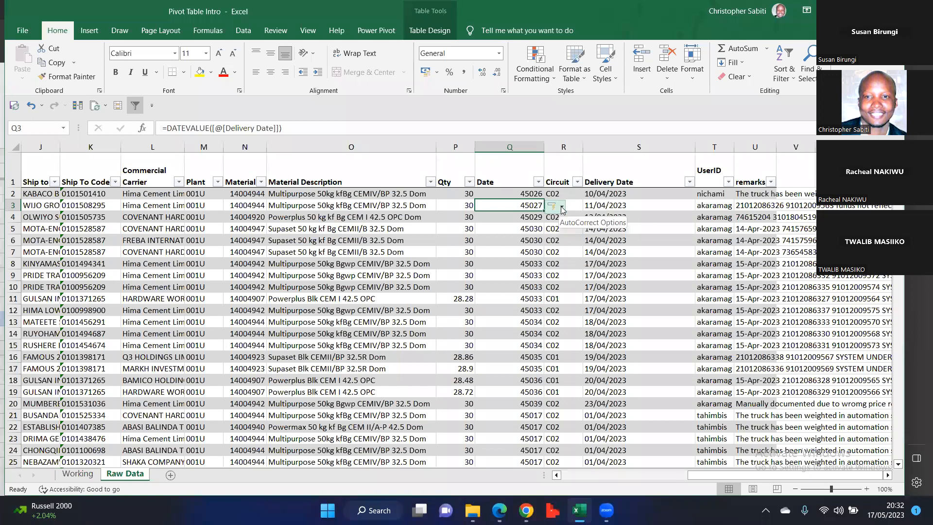
# - Undo the automatic calculated-column fill in the Date column and redo it
pyautogui.click(562, 209)
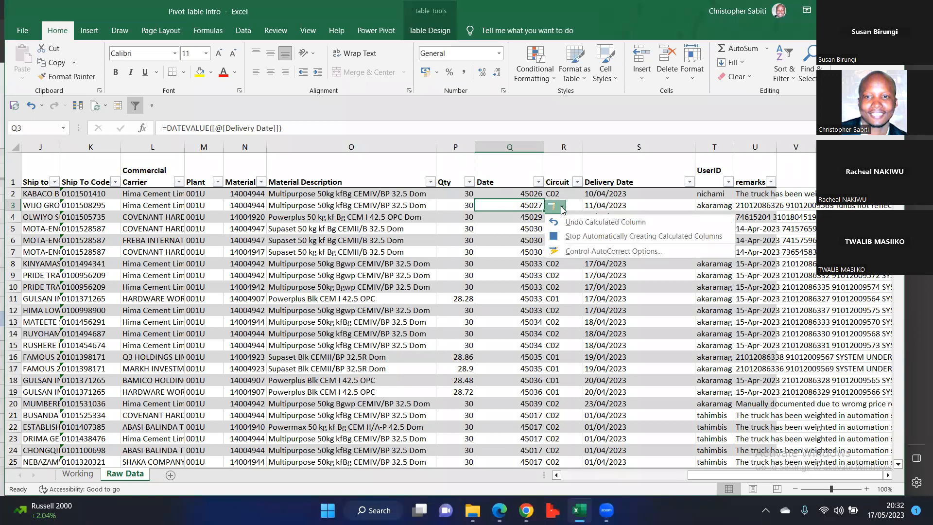
pyautogui.click(611, 237)
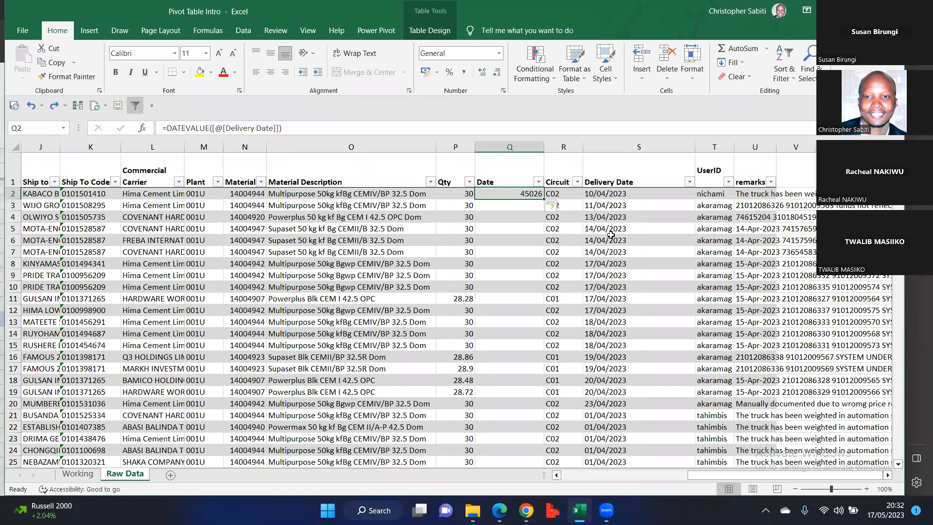
pyautogui.click(557, 206)
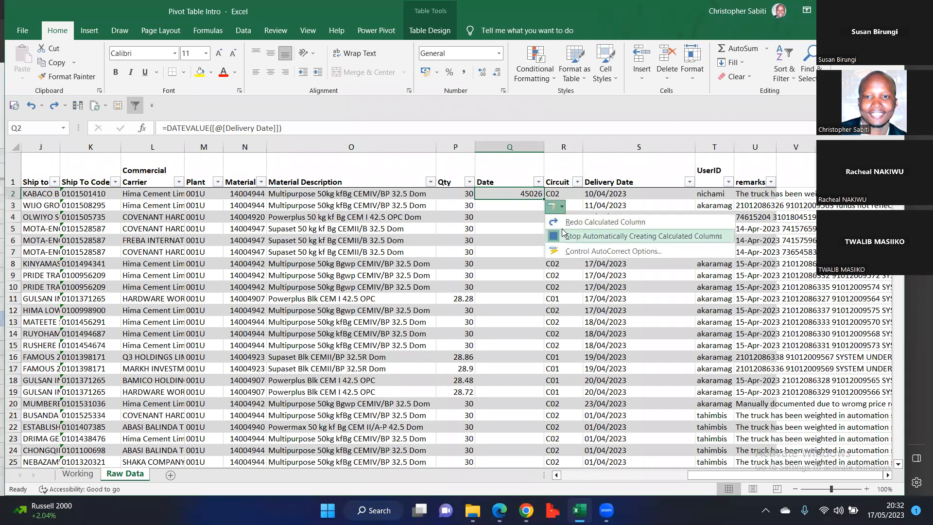
pyautogui.click(588, 221)
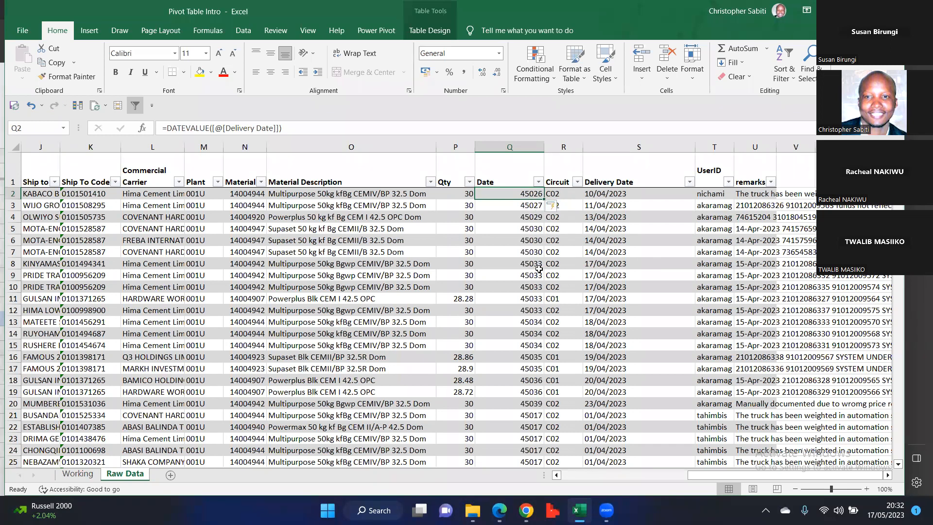
# - Check that the Date formula runs down to the table's last row, and return to the first record
pyautogui.click(527, 277)
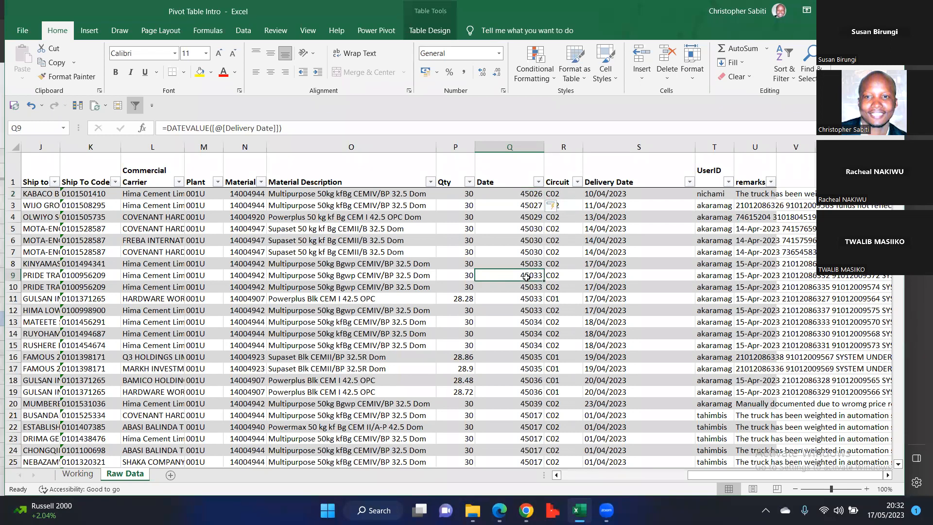
pyautogui.scroll(-7, 599, 316)
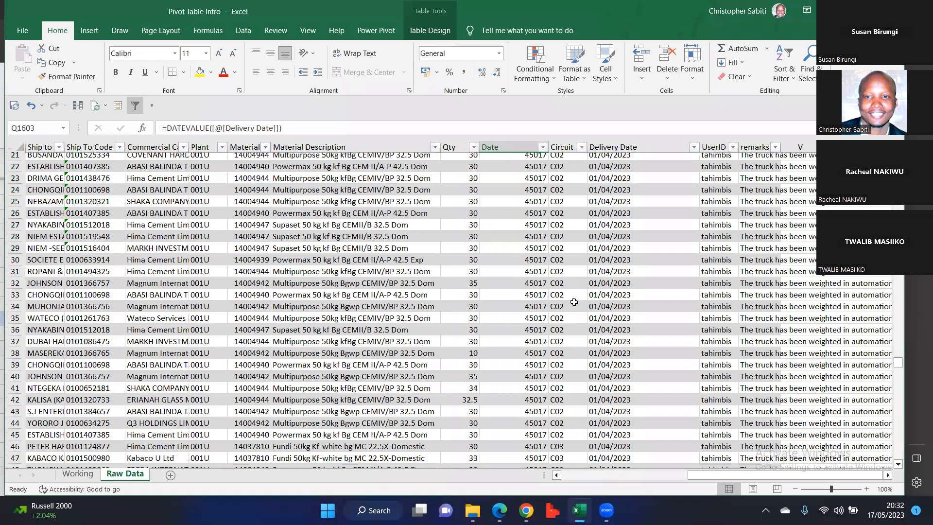
pyautogui.hotkey('ctrl', 'Down')
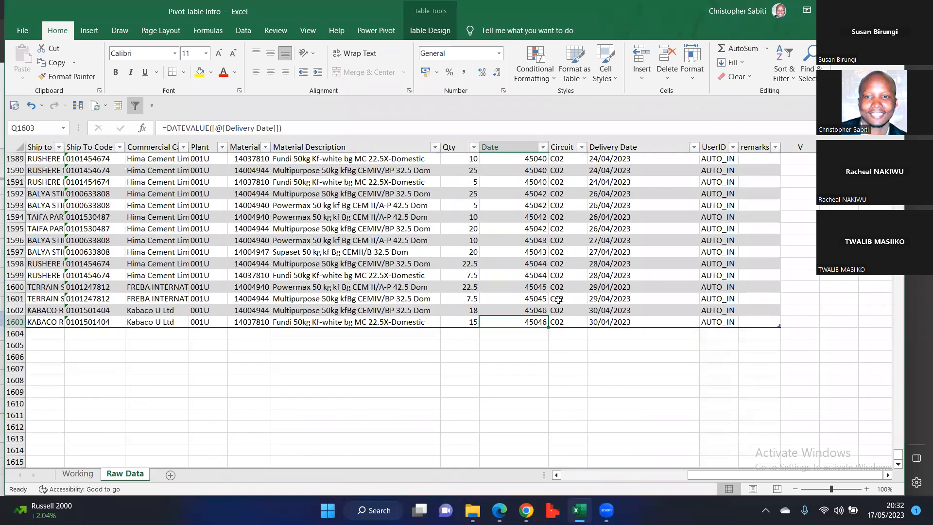
pyautogui.hotkey('ctrl', 'Down')
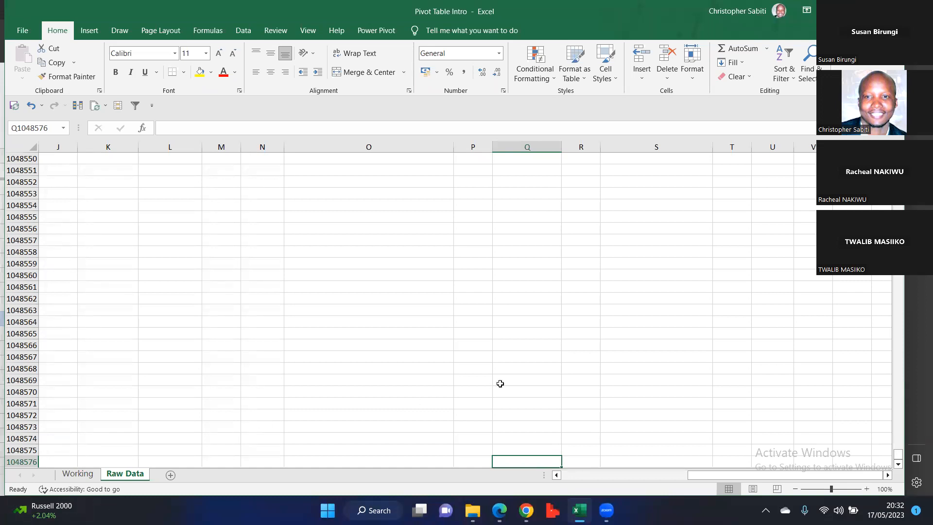
pyautogui.hotkey('ctrl', 'Up')
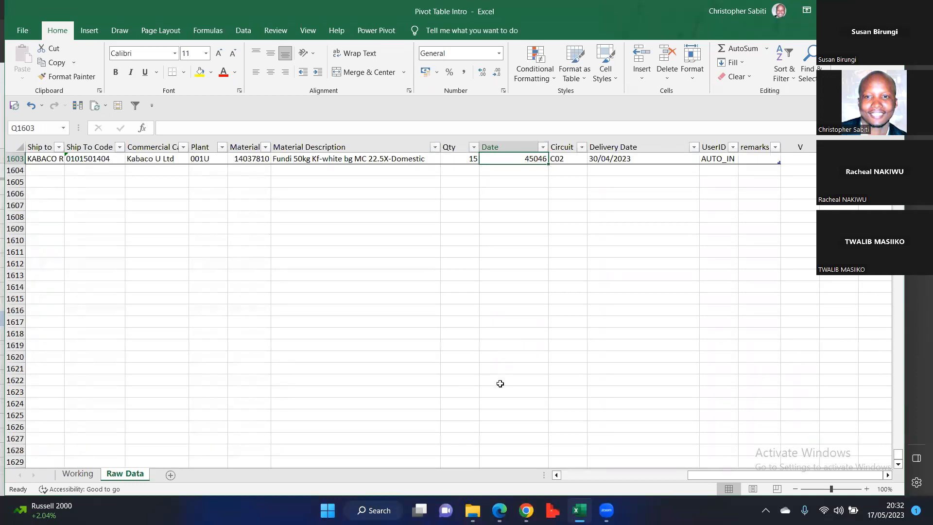
pyautogui.hotkey('ctrl', 'Up')
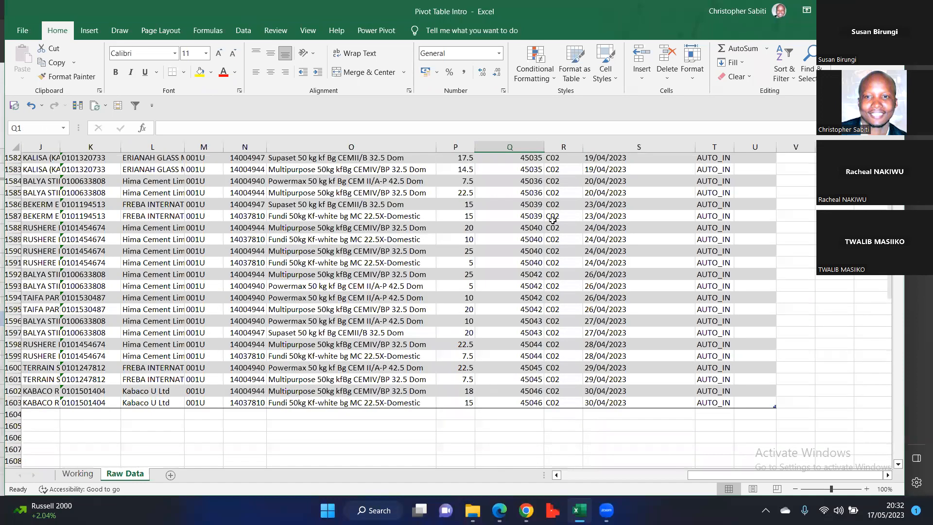
pyautogui.press('Down')
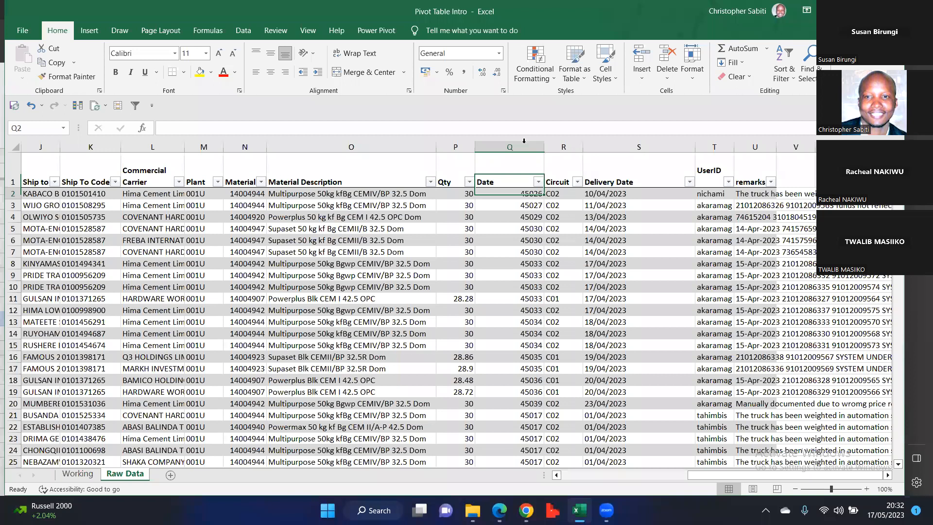
# - Format the whole Date column as a date of type 14/03/2012 and widen the column slightly
pyautogui.click(532, 164)
pyautogui.click(524, 146)
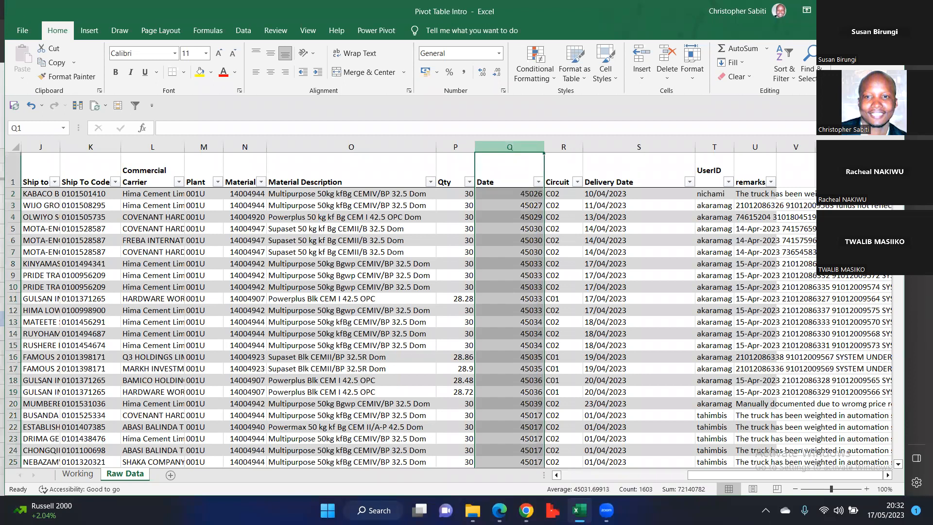
pyautogui.click(706, 167)
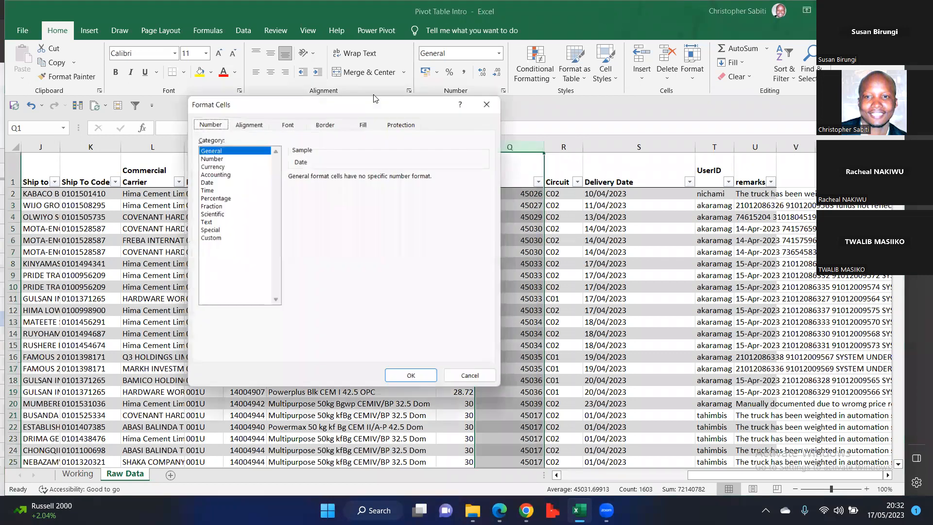
pyautogui.hotkey('ctrl', '1')
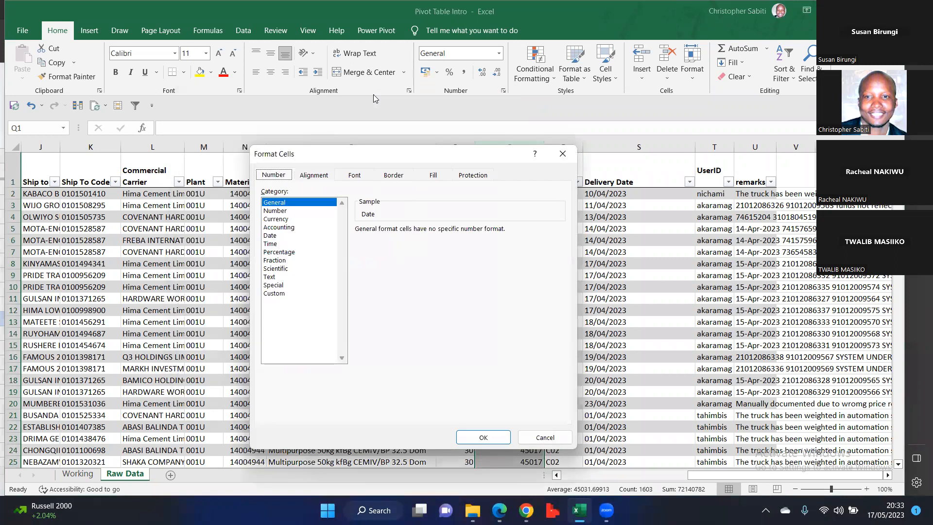
pyautogui.click(270, 236)
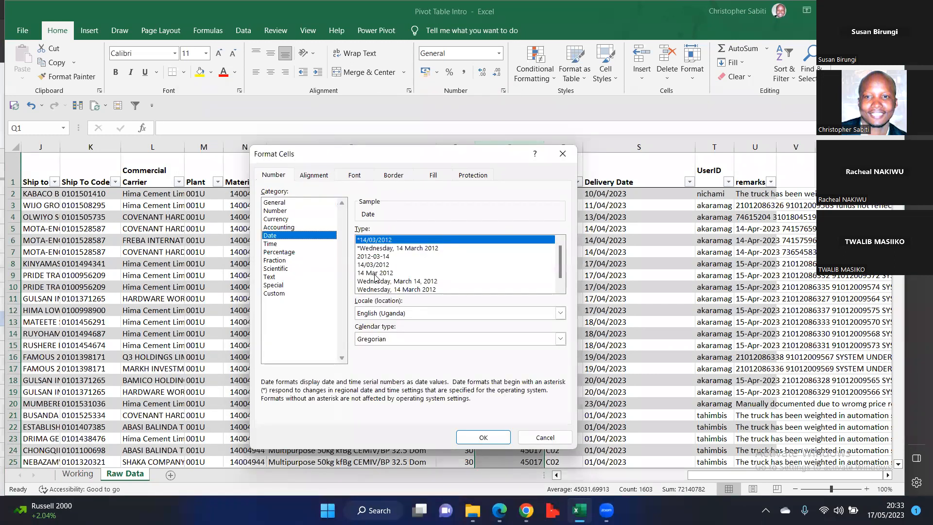
pyautogui.click(375, 273)
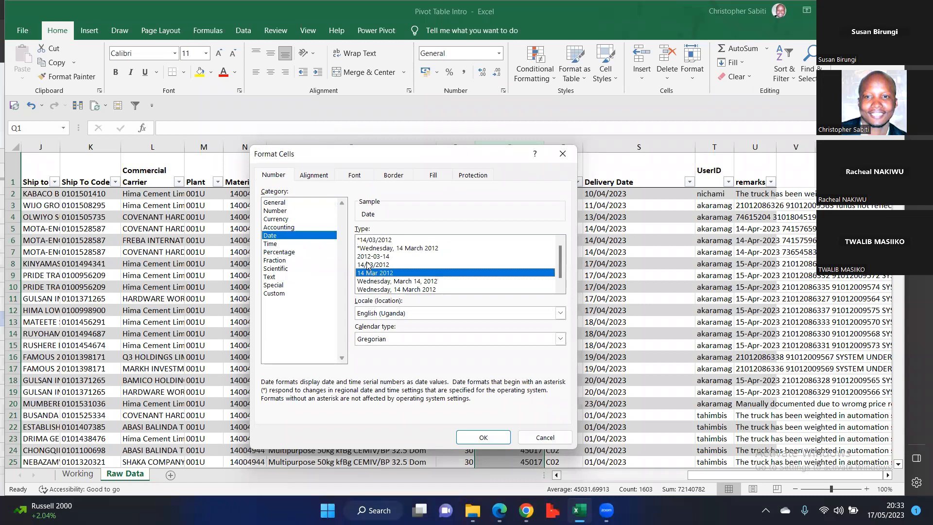
pyautogui.click(368, 265)
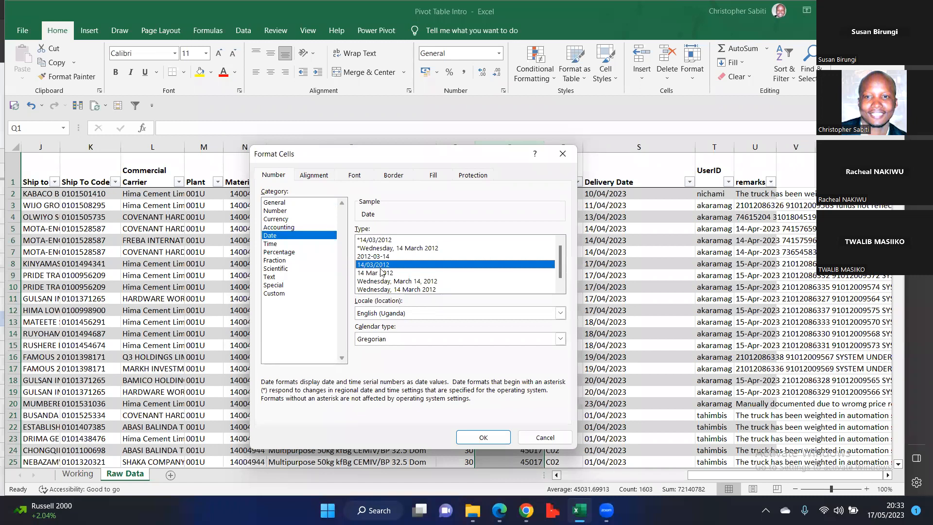
pyautogui.click(470, 438)
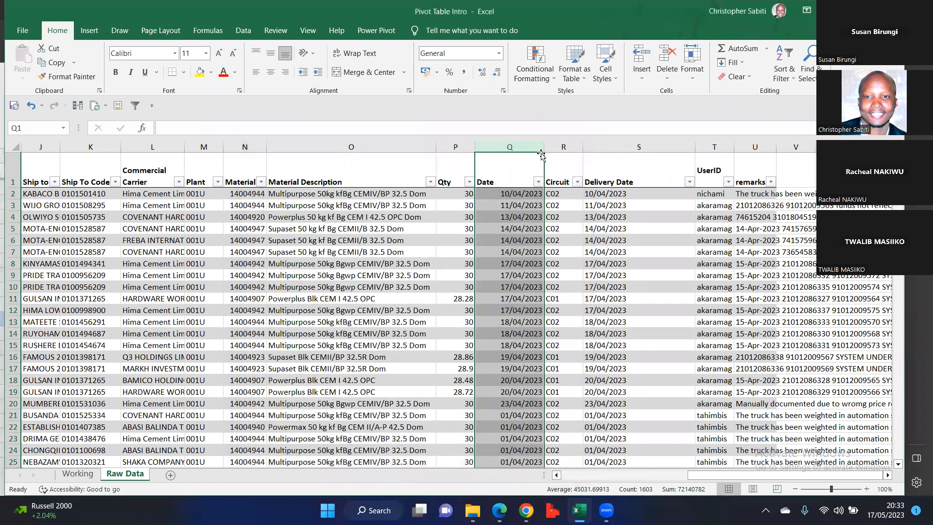
pyautogui.click(515, 275)
pyautogui.moveTo(544, 147); pyautogui.dragTo(568, 148)
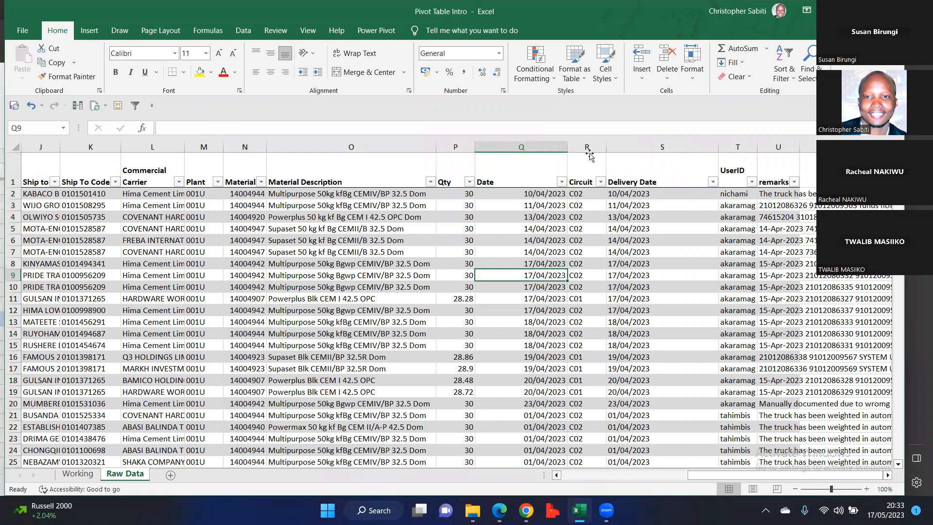
# - Delete the Circuit column between Date and Delivery Date
pyautogui.click(590, 155)
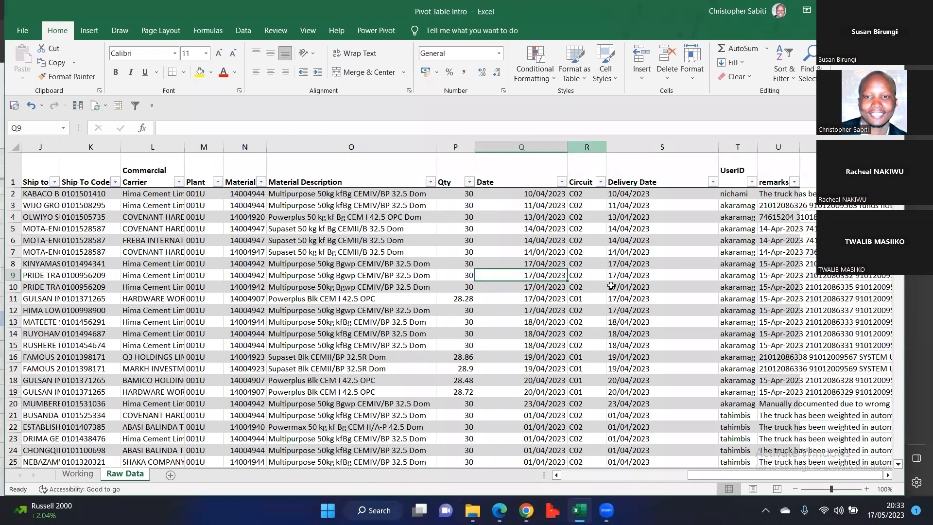
pyautogui.hotkey('ctrl', 'space')
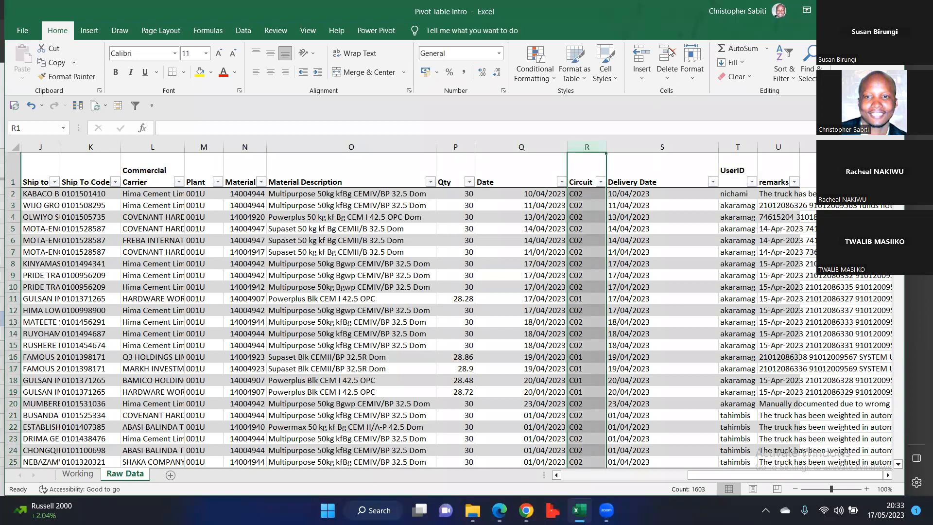
pyautogui.hotkey('ctrl', '-')
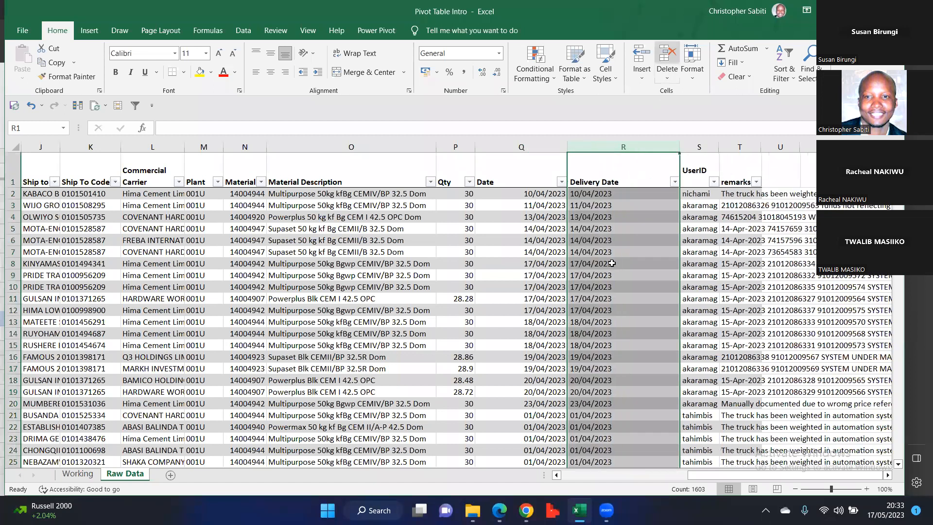
pyautogui.click(618, 253)
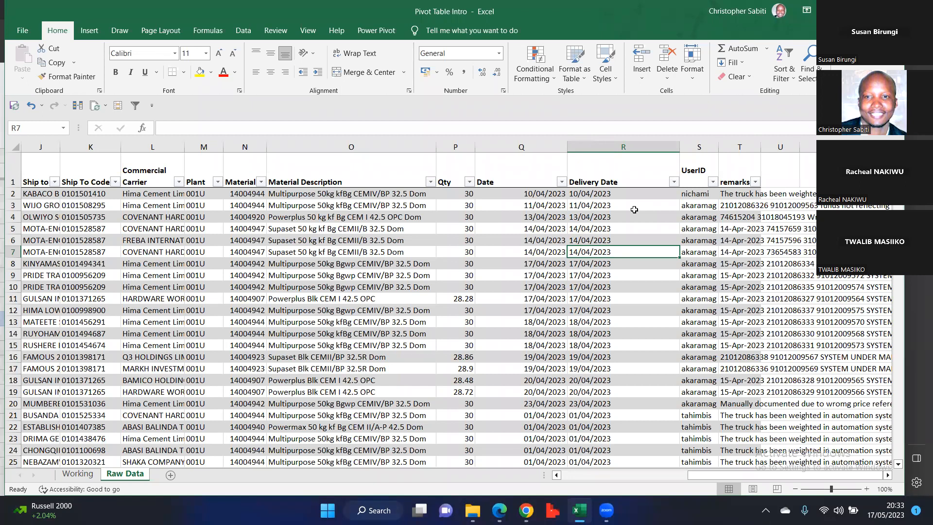
# - Examine how the Date column's filter groups its values by year, month and day, expanding April 2023 and collapsing it again
pyautogui.click(609, 151)
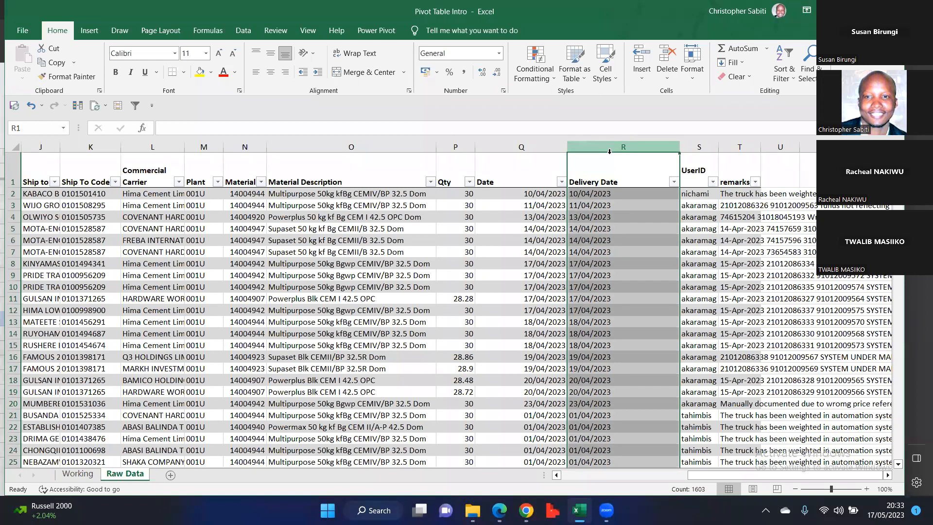
pyautogui.click(534, 151)
pyautogui.click(529, 216)
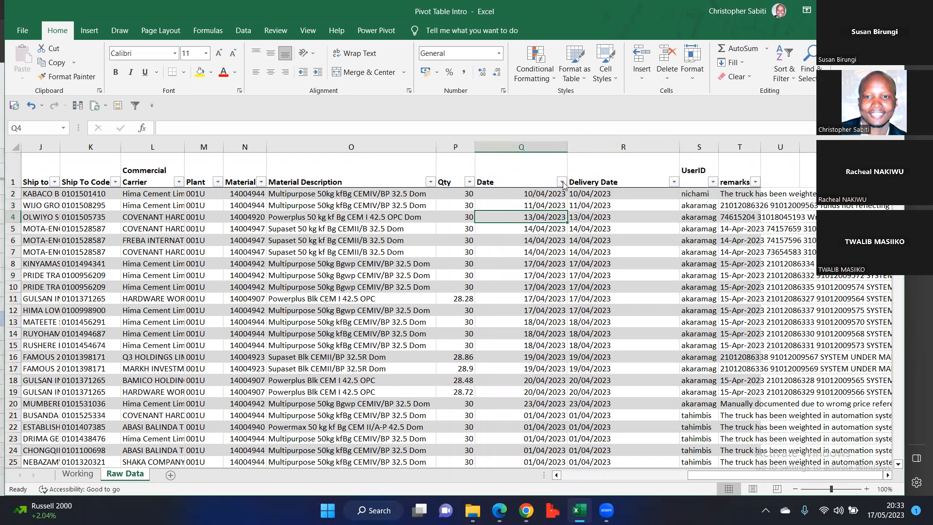
pyautogui.click(439, 328)
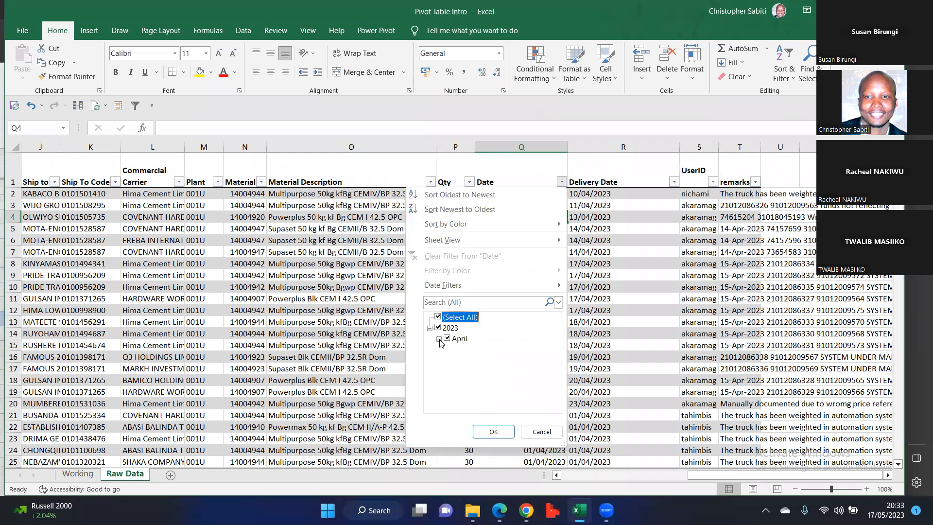
pyautogui.click(440, 340)
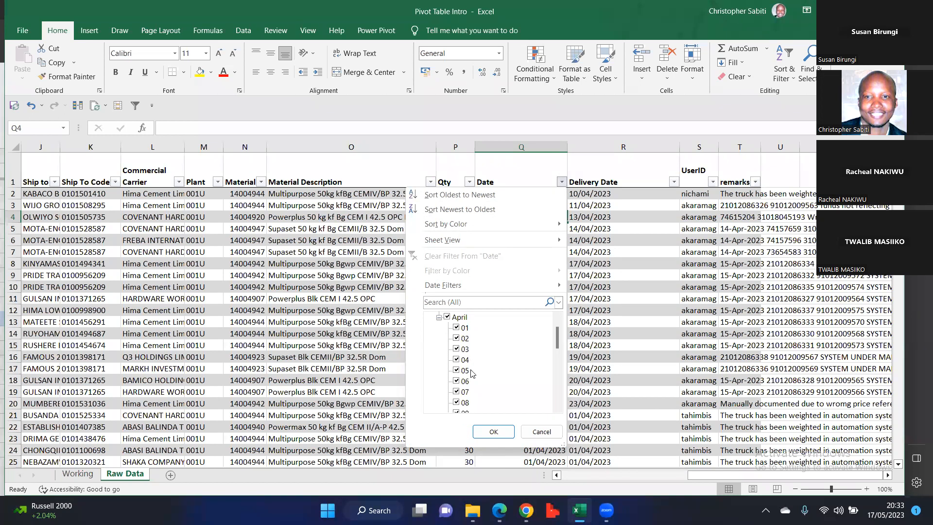
pyautogui.scroll(-3, 467, 406)
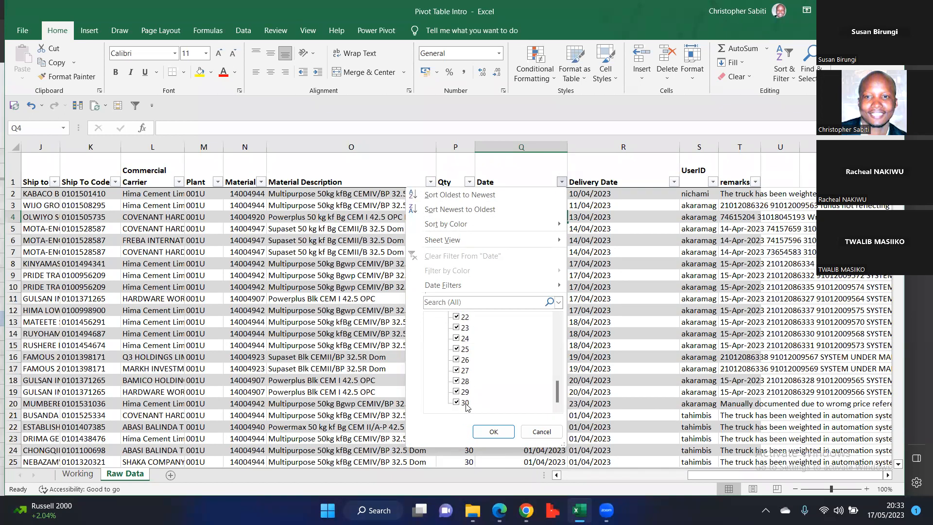
pyautogui.scroll(1, 462, 389)
pyautogui.scroll(3, 457, 381)
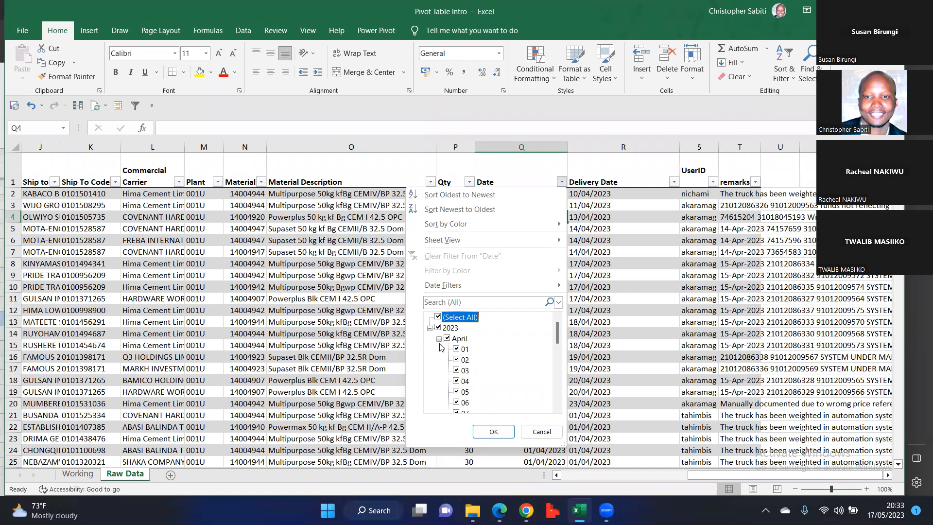
pyautogui.click(440, 338)
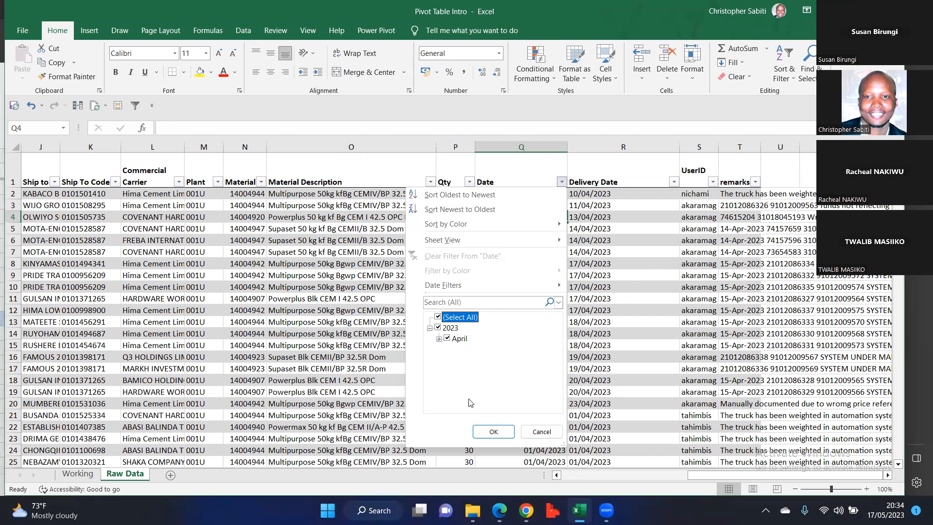
# - Compare how the filters of the Date and Delivery Date columns list their dates, and return to the first records
pyautogui.click(611, 228)
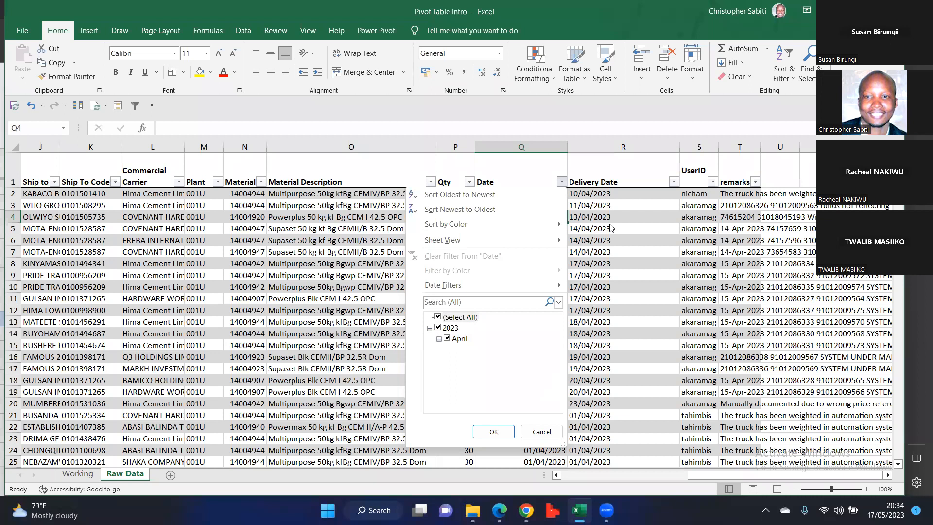
pyautogui.click(612, 228)
pyautogui.click(562, 182)
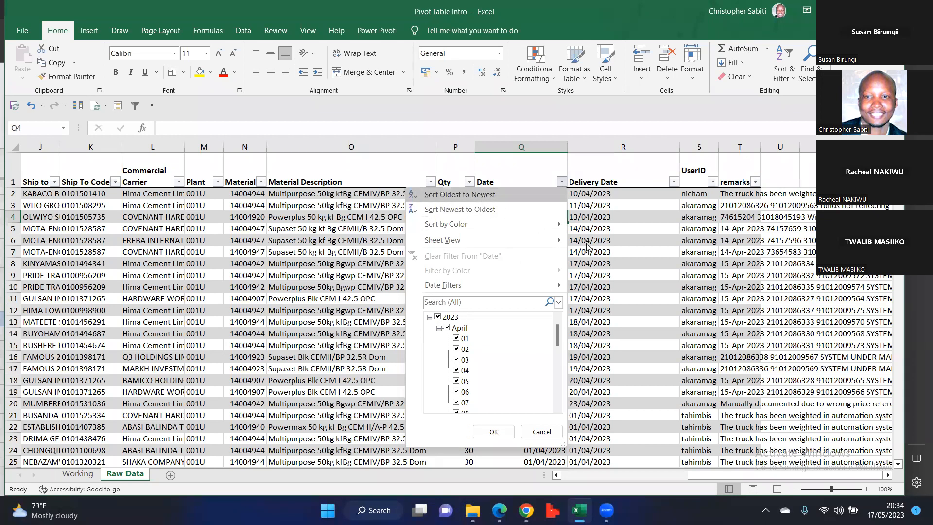
pyautogui.click(626, 232)
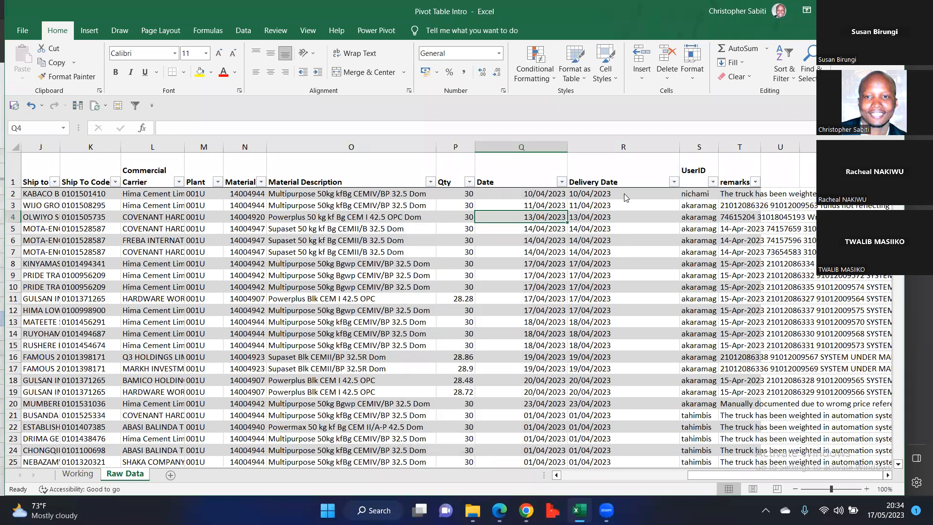
pyautogui.click(673, 182)
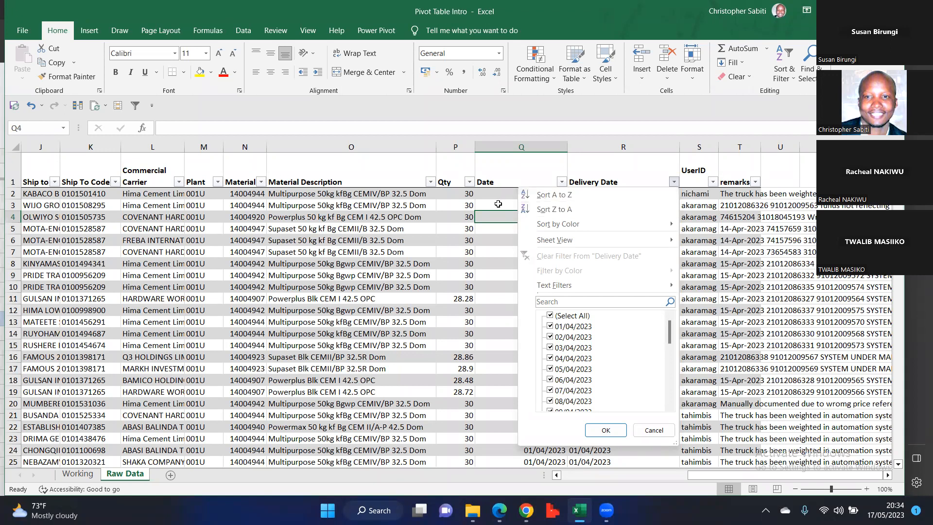
pyautogui.press('Escape')
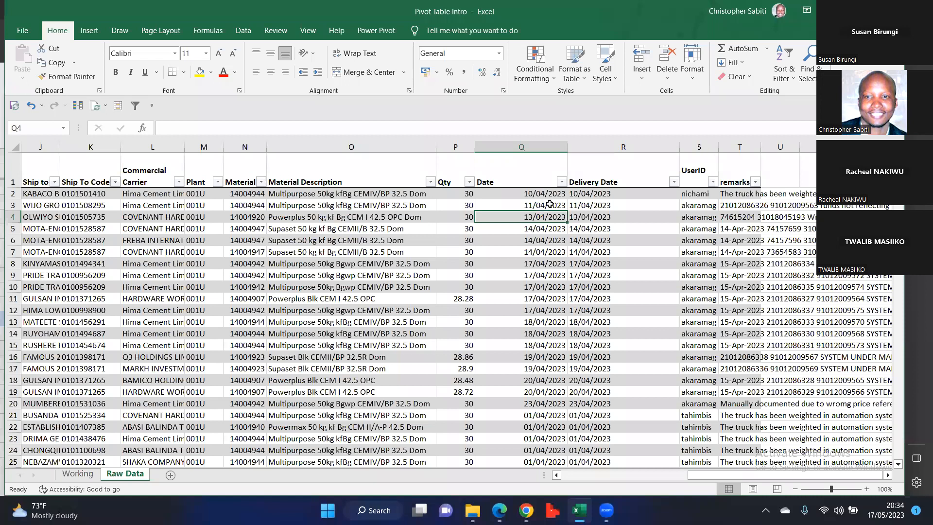
pyautogui.press('Up')
pyautogui.press('Up')
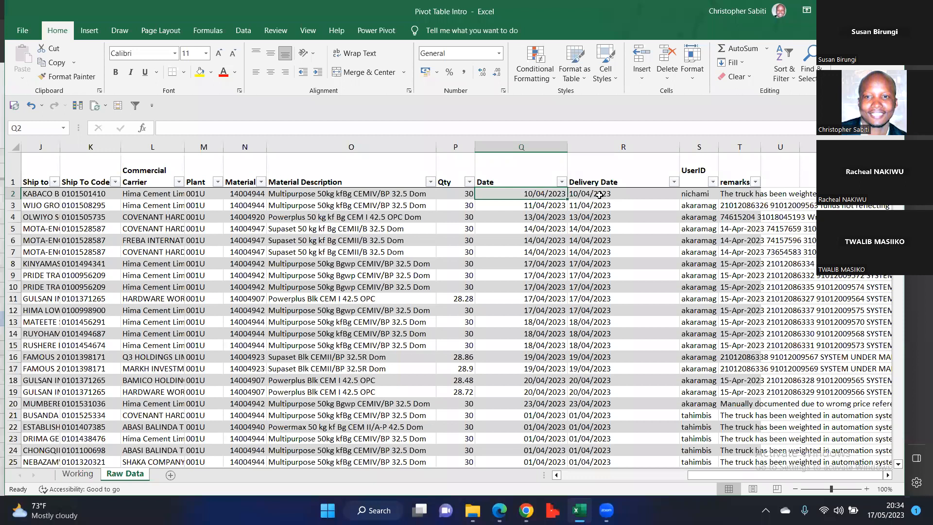
pyautogui.press('Down')
pyautogui.press('Down')
pyautogui.click(601, 192)
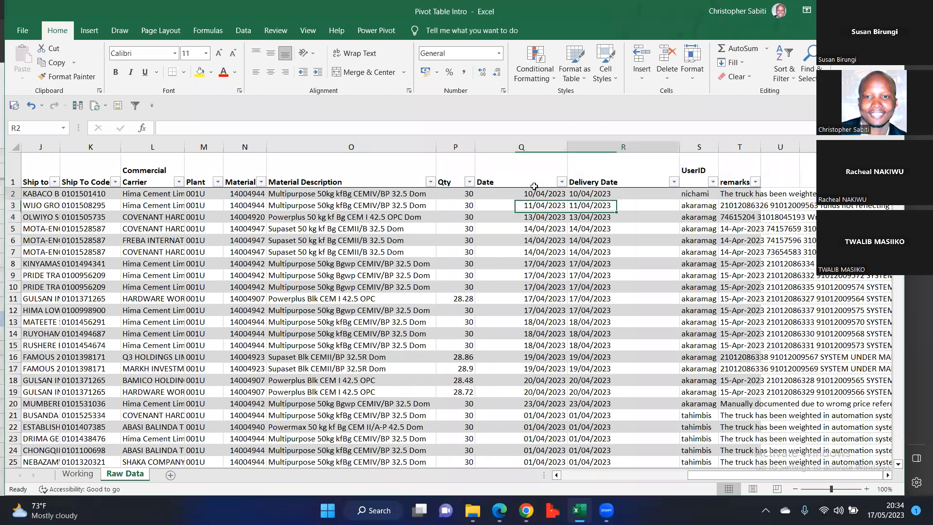
# - Try deleting the Delivery Date column after copying the Date column, and undo the deletion
pyautogui.click(522, 141)
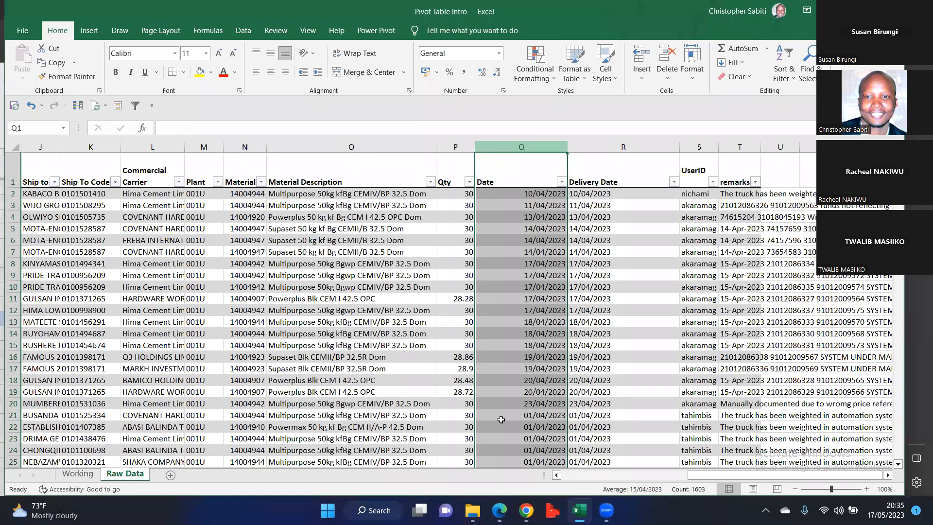
pyautogui.hotkey('ctrl', 'c')
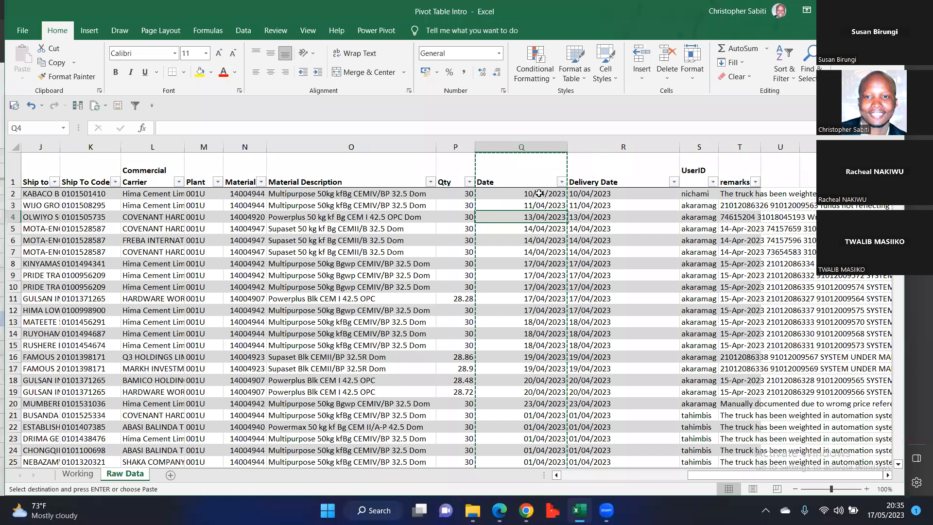
pyautogui.click(623, 147)
pyautogui.click(667, 55)
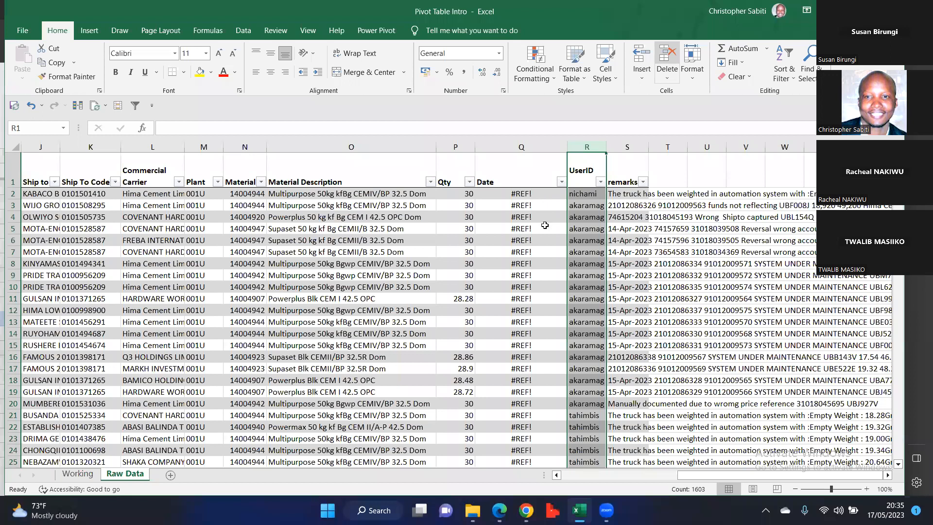
pyautogui.hotkey('ctrl', 'z')
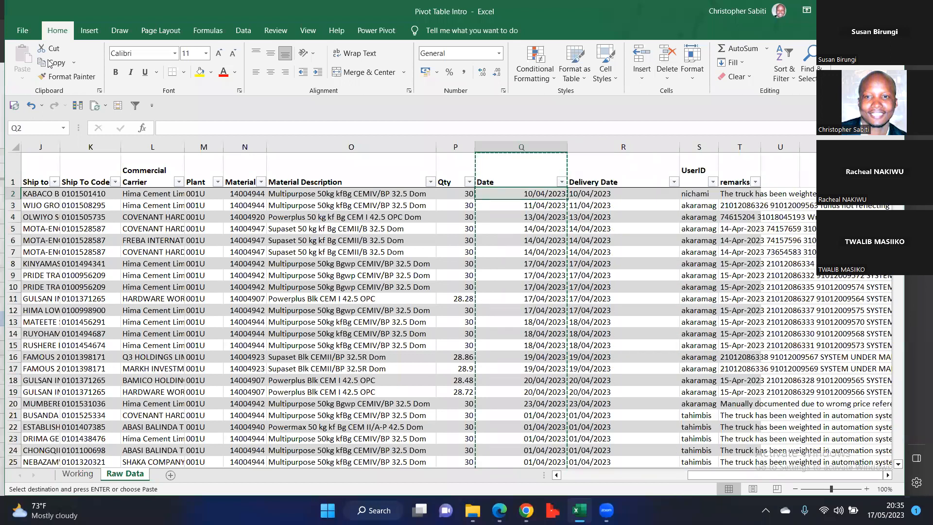
# - Try to copy all Date values from the first record down to the table's last row
pyautogui.hotkey('ctrl', 'shift', 'Down')
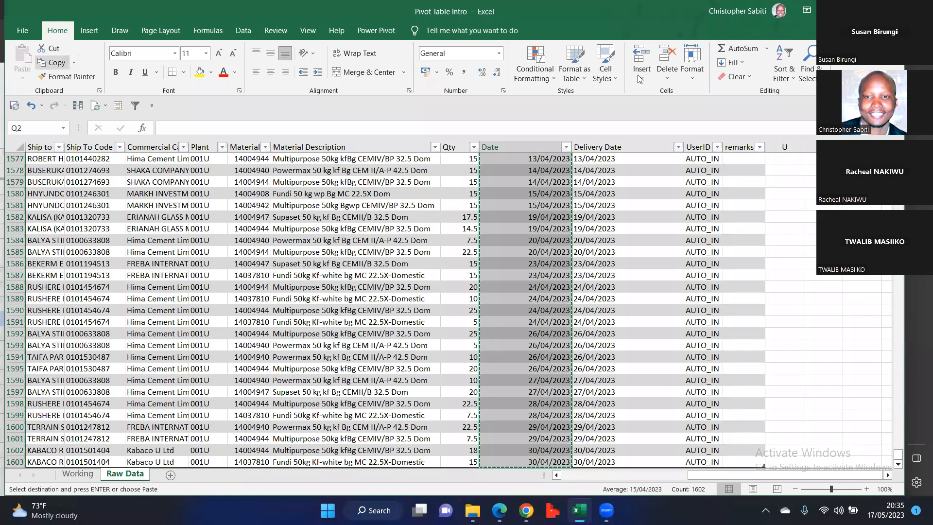
pyautogui.hotkey('ctrl', 'BackSpace')
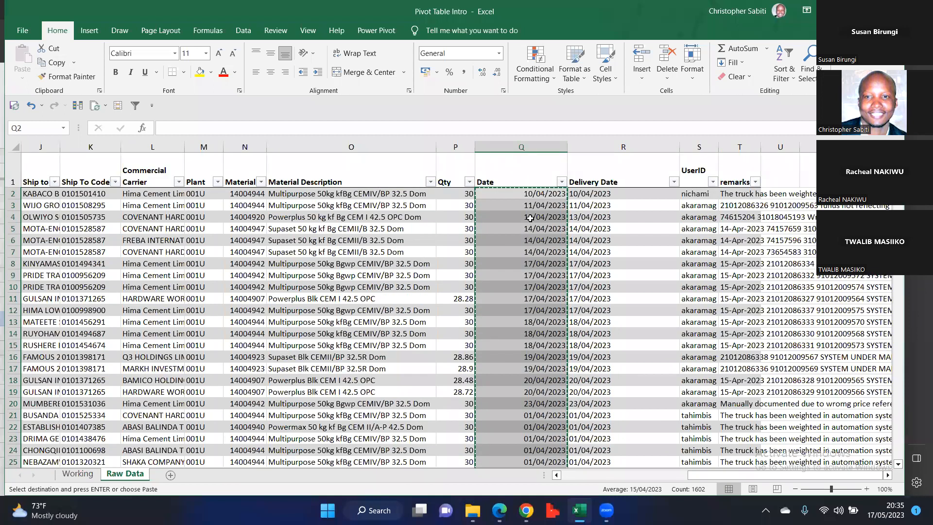
pyautogui.hotkey('ctrl', 'n')
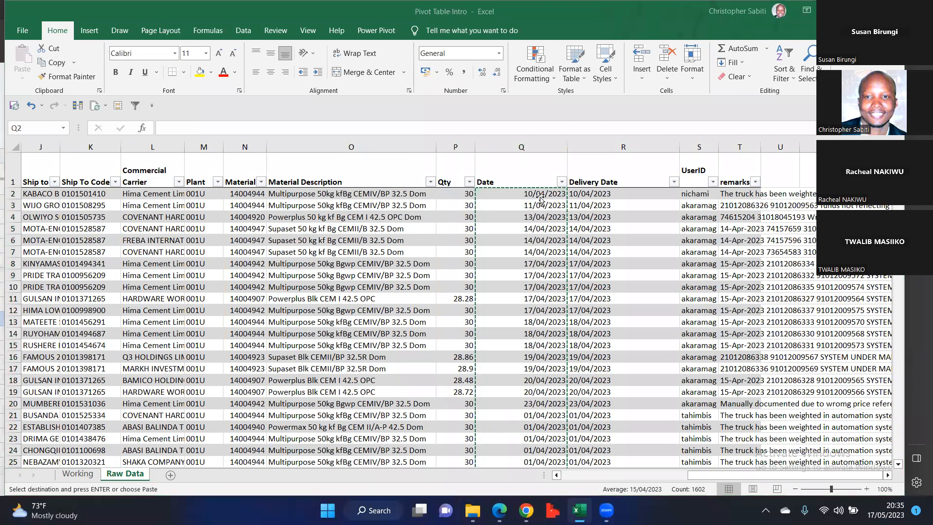
pyautogui.press('Escape')
pyautogui.click(545, 244)
pyautogui.press('Down')
pyautogui.press('Down')
pyautogui.press('Down')
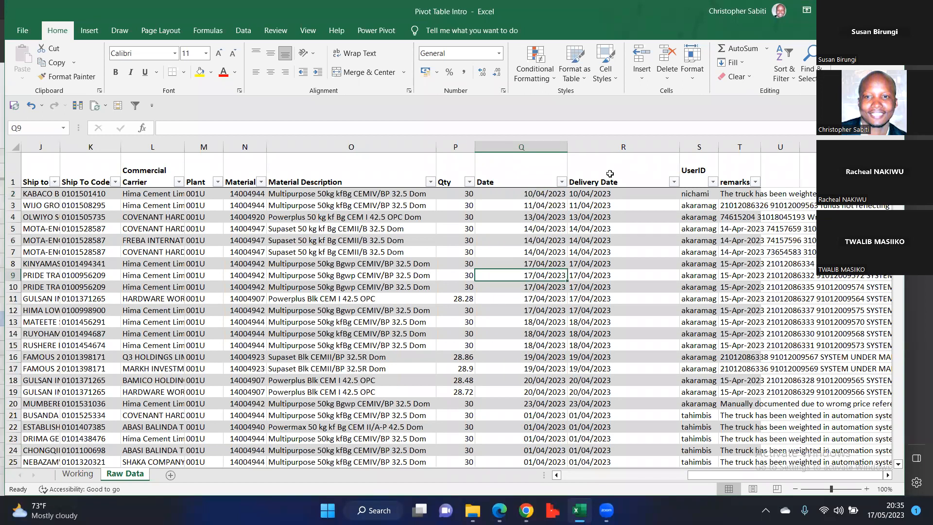
# - Inspect cells of the Date column further down the table to check the formula behind them
pyautogui.click(658, 147)
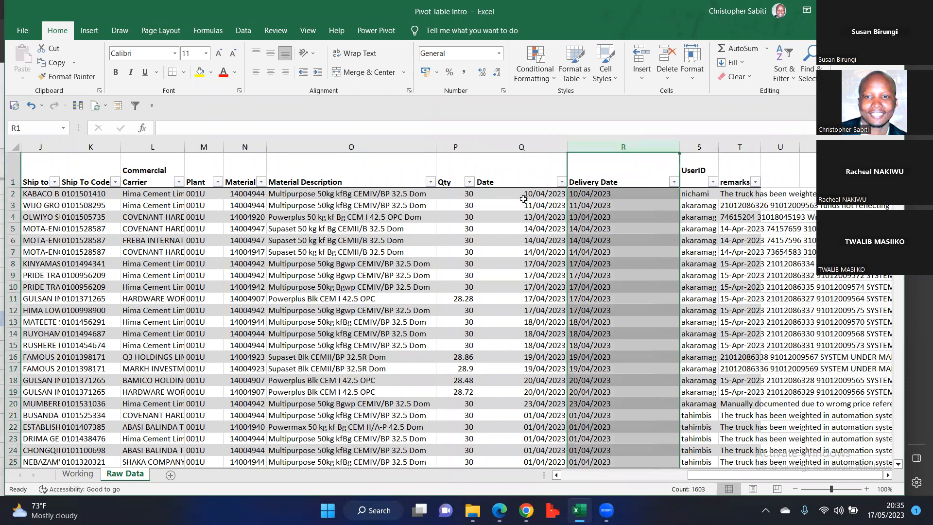
pyautogui.click(527, 148)
pyautogui.click(538, 227)
pyautogui.click(529, 194)
pyautogui.scroll(-12, 529, 199)
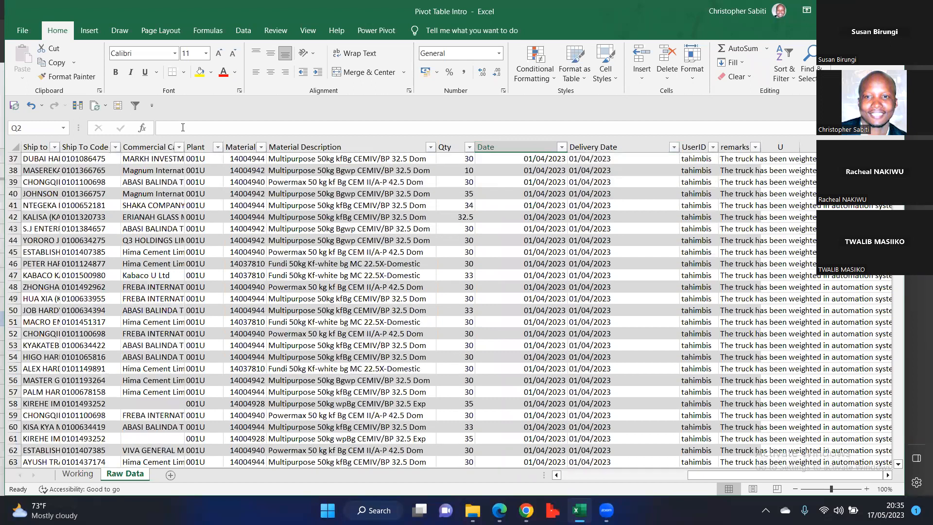
pyautogui.scroll(-1, 528, 205)
pyautogui.click(529, 205)
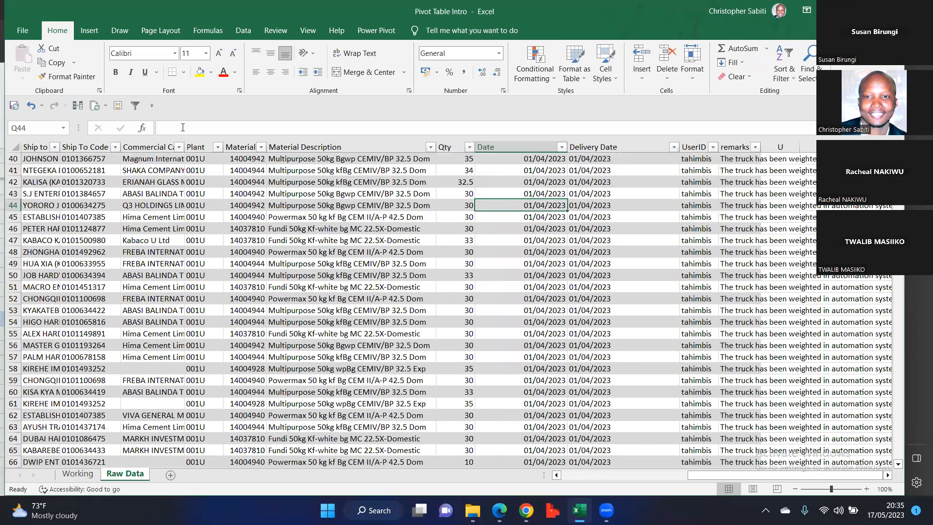
pyautogui.click(183, 127)
pyautogui.hotkey('ctrl', 'v')
pyautogui.hotkey('ctrl', 'Return')
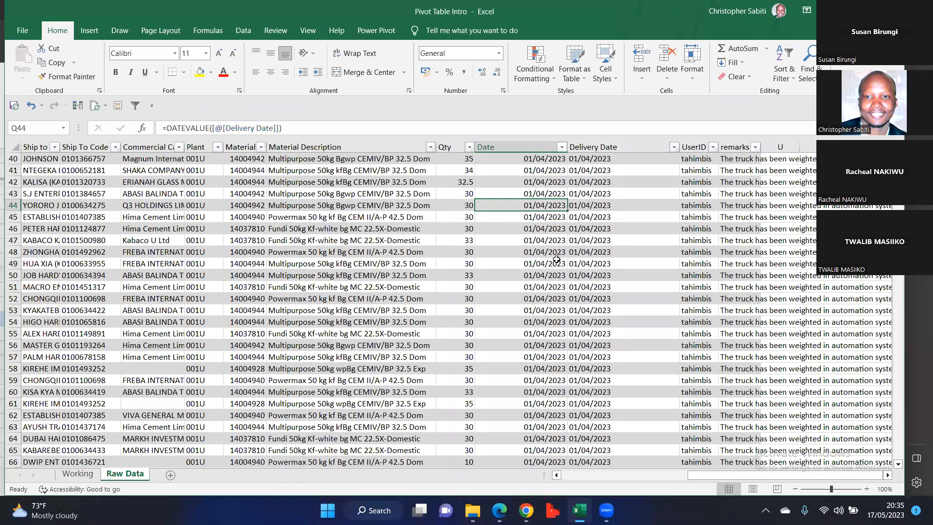
pyautogui.moveTo(569, 270); pyautogui.dragTo(564, 265)
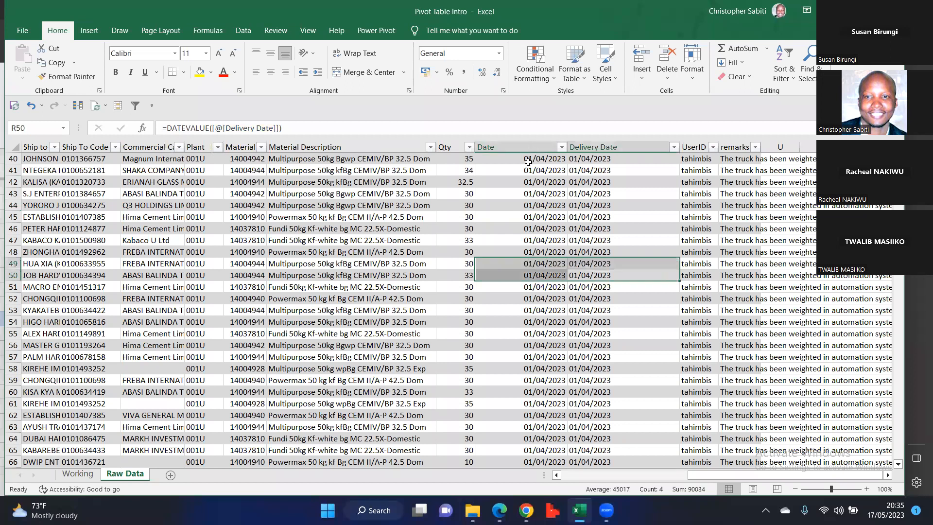
pyautogui.click(528, 170)
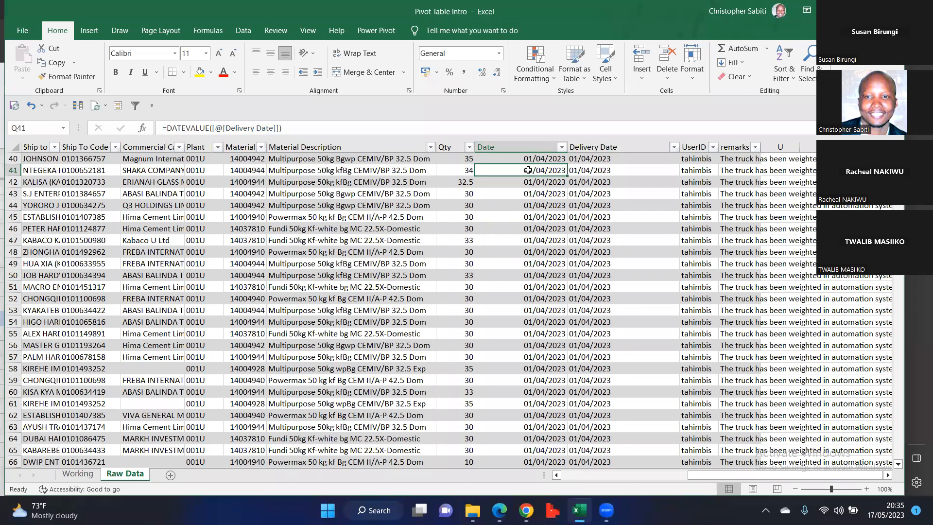
# - Copy all Date values from Q2 down to the table's last row and return to the first record
pyautogui.hotkey('ctrl', 'Up')
pyautogui.press('Down')
pyautogui.hotkey('ctrl', 'shift', 'Down')
pyautogui.hotkey('ctrl', 'c')
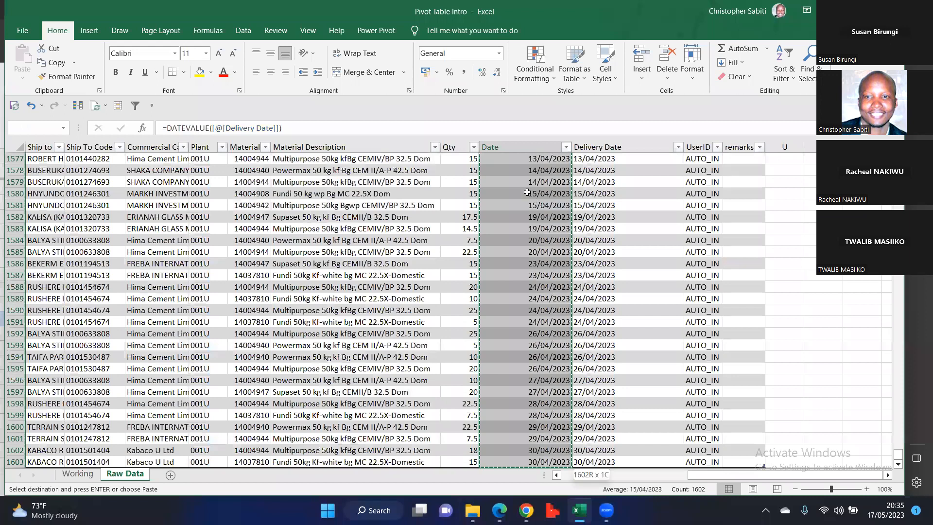
pyautogui.scroll(8, 538, 210)
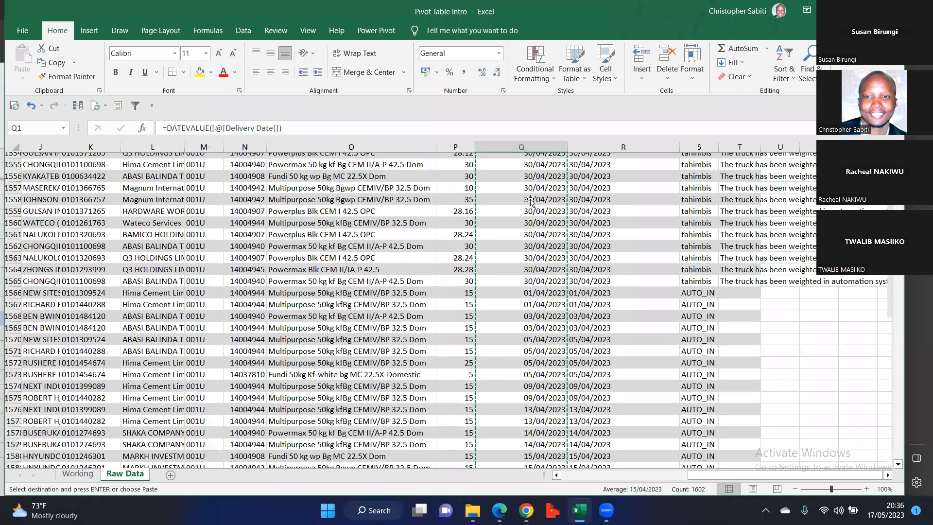
pyautogui.press('Down')
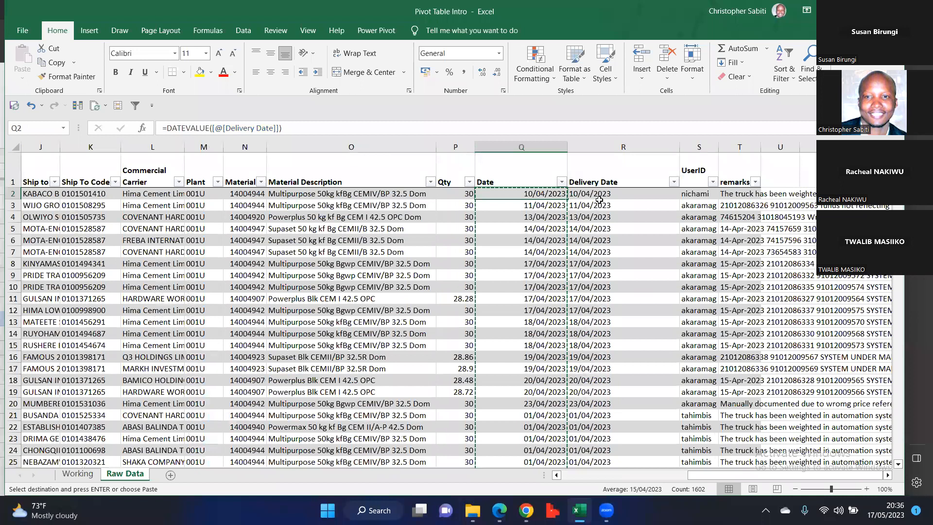
pyautogui.hotkey('shift', 'Down')
pyautogui.hotkey('shift', 'Down')
pyautogui.hotkey('shift', 'Down')
pyautogui.hotkey('shift', 'Down')
pyautogui.hotkey('shift', 'Down')
pyautogui.hotkey('shift', 'Down')
pyautogui.hotkey('shift', 'Down')
pyautogui.hotkey('shift', 'Down')
pyautogui.hotkey('shift', 'Down')
pyautogui.press('Down')
pyautogui.press('Down')
pyautogui.press('Down')
pyautogui.press('Down')
pyautogui.press('Up')
pyautogui.press('Up')
pyautogui.press('Up')
pyautogui.press('Right')
pyautogui.click(510, 184)
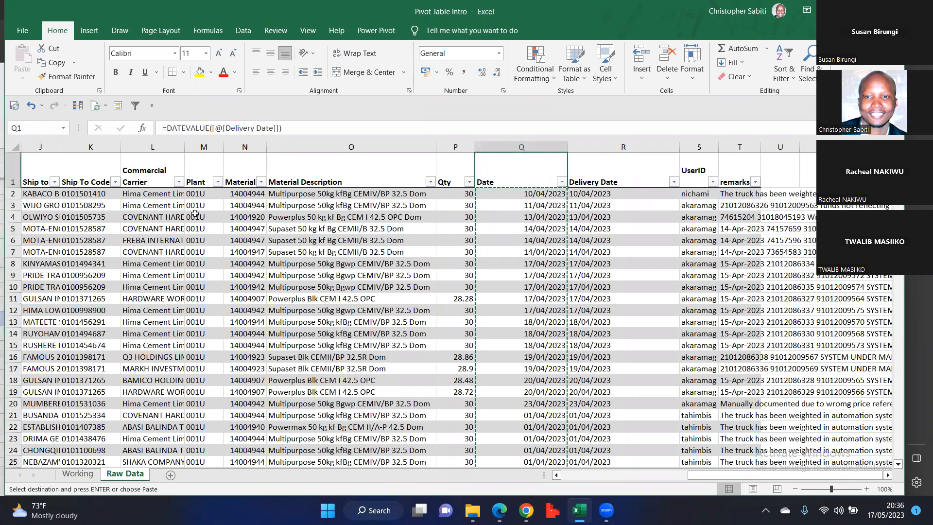
# - Look at the empty PivotTable3 area on the Working sheet and return to the Raw Data sheet
pyautogui.hotkey('ctrl', 'pageup')
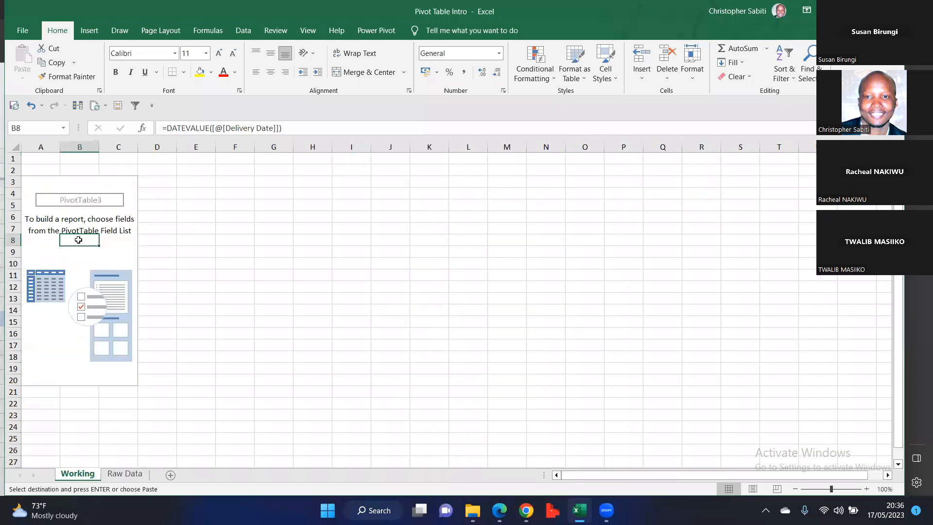
pyautogui.click(340, 229)
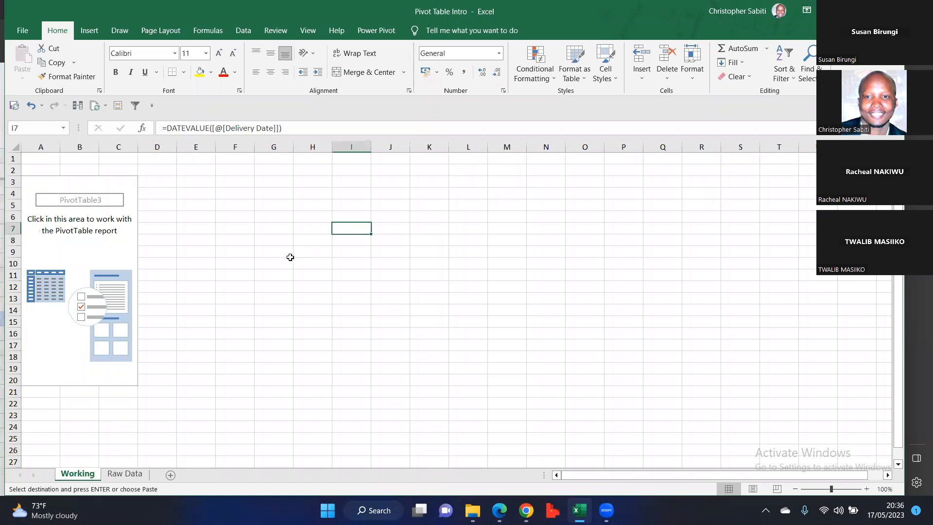
pyautogui.click(288, 253)
pyautogui.click(203, 401)
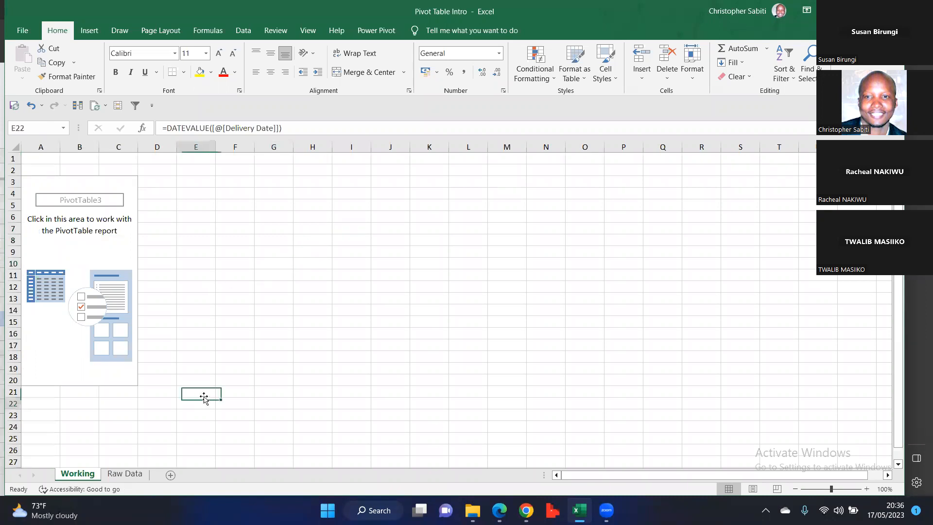
pyautogui.click(250, 239)
pyautogui.click(77, 239)
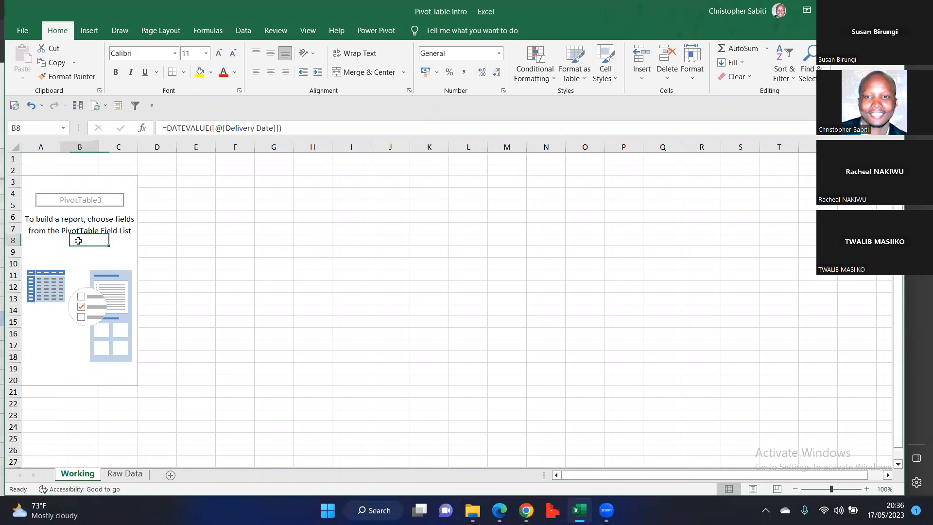
pyautogui.click(73, 258)
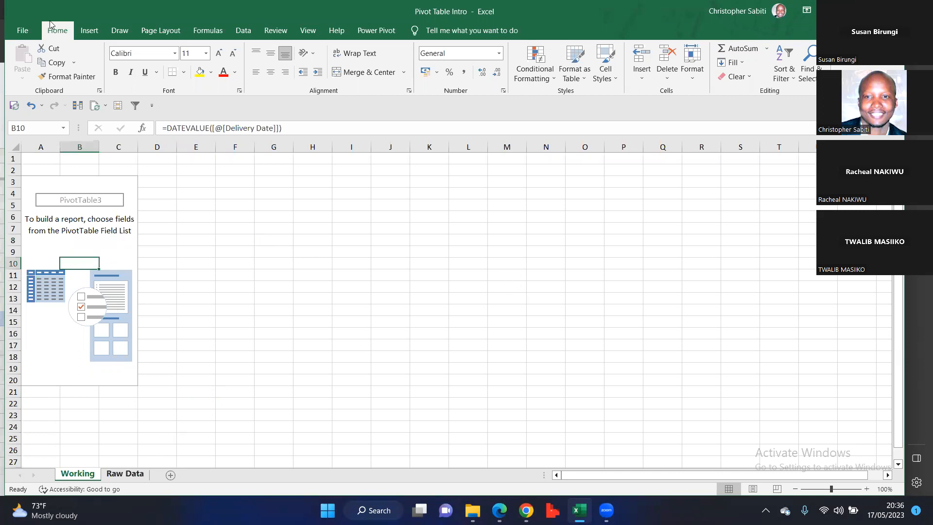
pyautogui.hotkey('ctrl', 'pagedown')
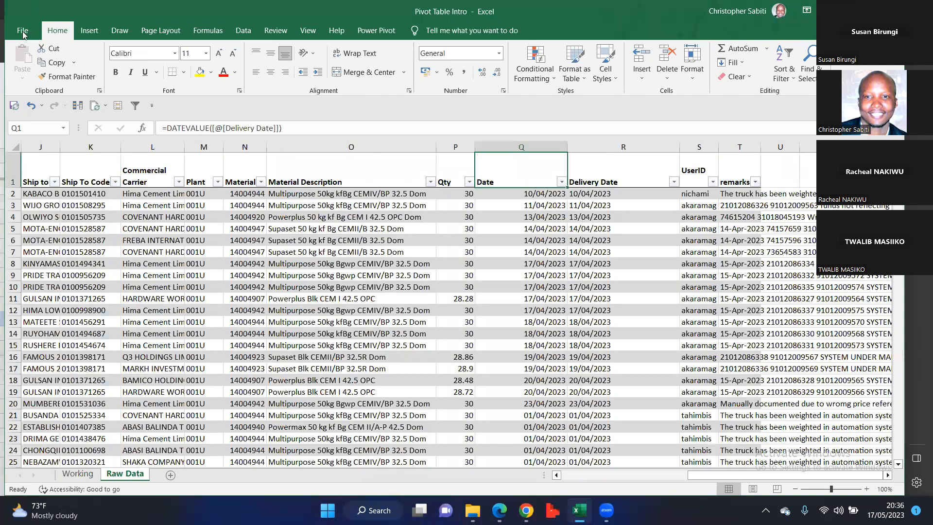
pyautogui.press('Down')
pyautogui.press('Down')
pyautogui.press('Down')
pyautogui.press('Down')
pyautogui.press('Down')
pyautogui.press('Down')
pyautogui.press('Down')
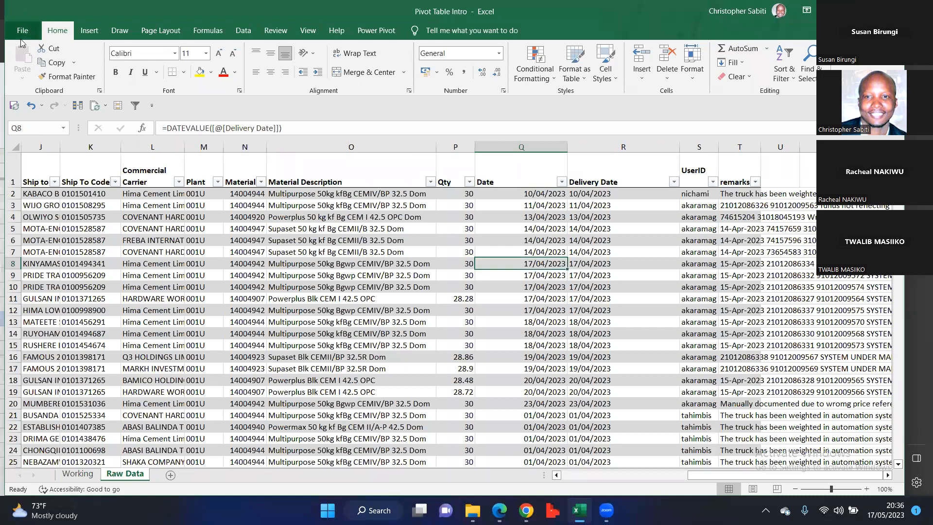
pyautogui.hotkey('alt', 'f')
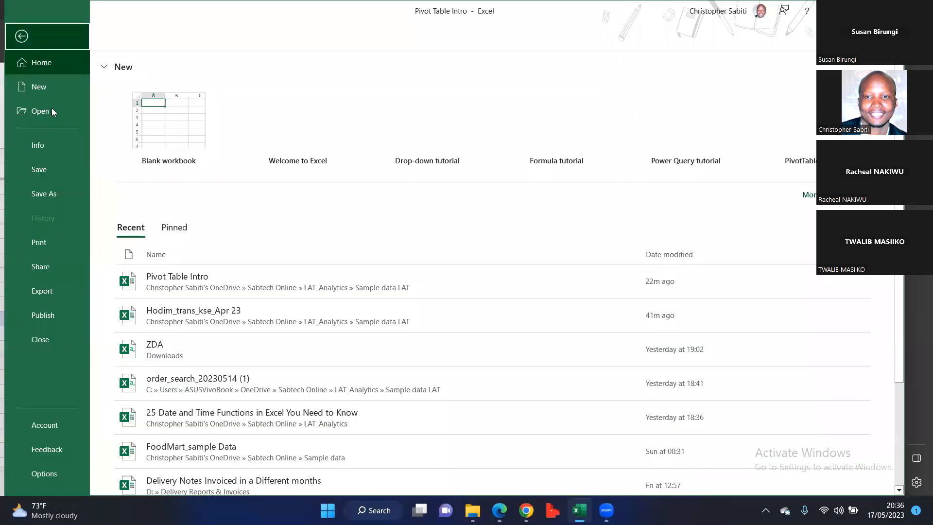
pyautogui.press('Escape')
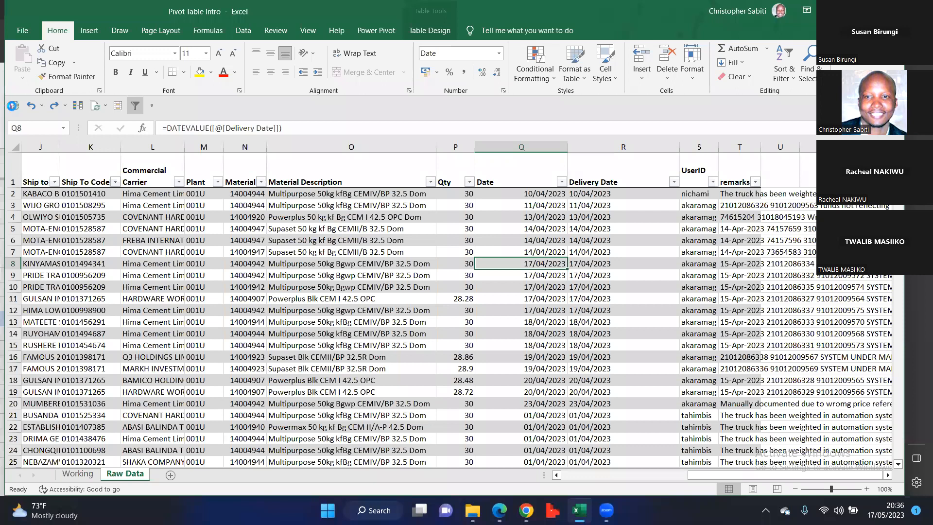
pyautogui.press('Up')
pyautogui.press('Up')
pyautogui.press('Up')
pyautogui.press('Up')
pyautogui.scroll(-5, 590, 207)
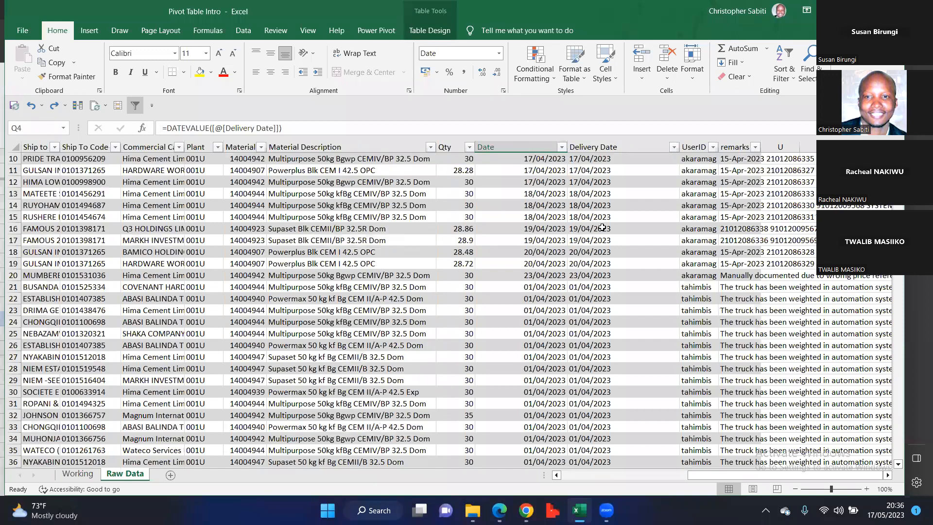
# - Check the Date values against the delivery dates on the Raw Data sheet, and try to select PivotTable3 on the Working sheet
pyautogui.scroll(2, 601, 233)
pyautogui.click(600, 232)
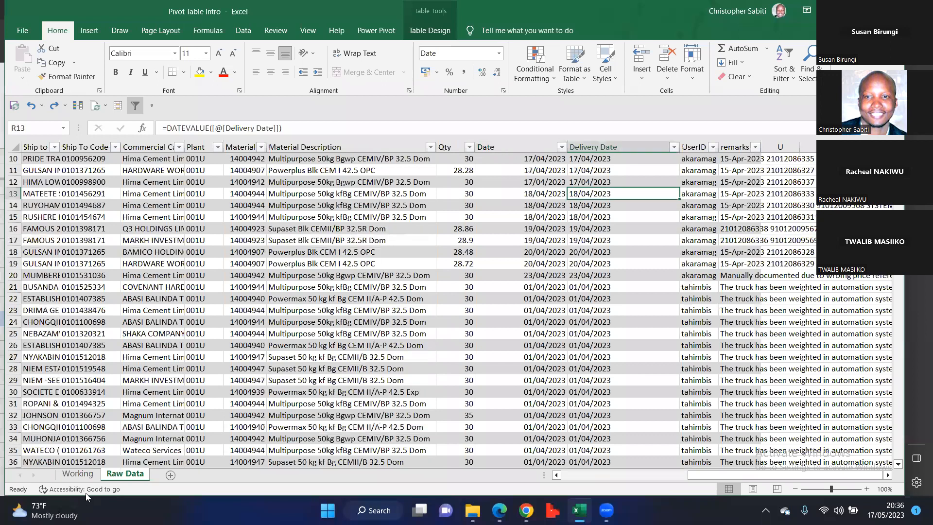
pyautogui.scroll(3, 83, 279)
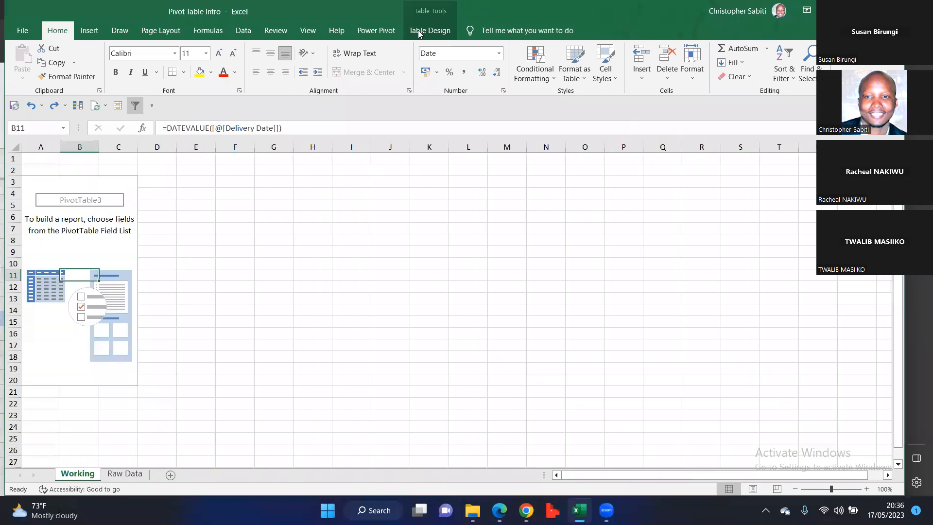
pyautogui.click(419, 32)
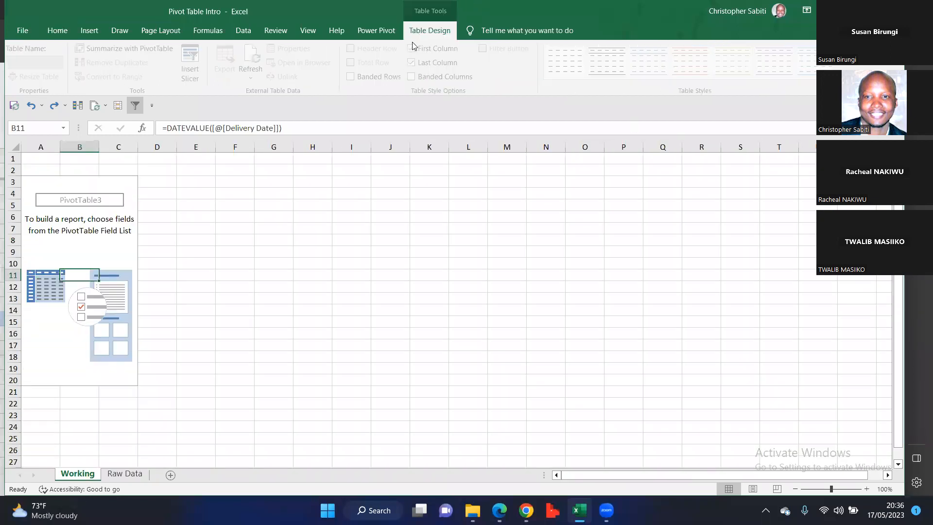
pyautogui.click(45, 204)
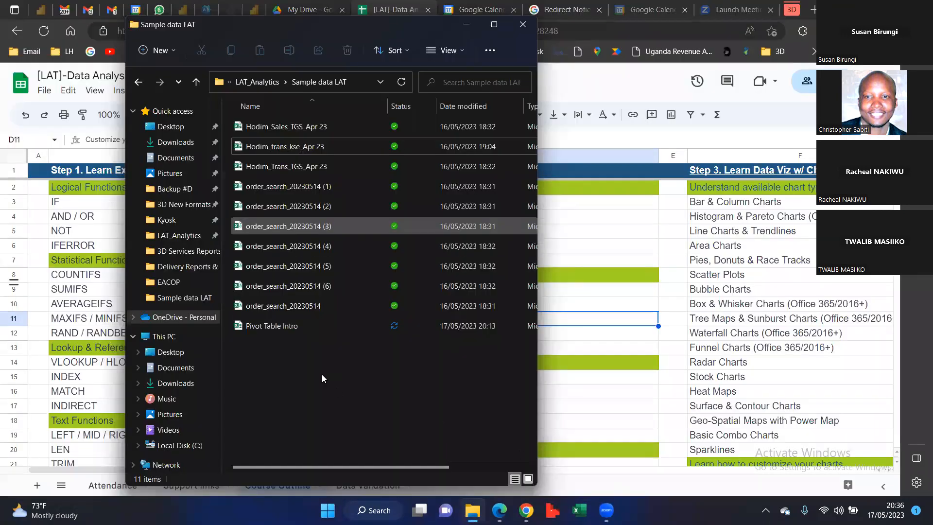
# - Reopen the Pivot Table Intro workbook from the Sample data LAT folder and check the formula of a Date cell on the Raw Data sheet
pyautogui.doubleClick(279, 324)
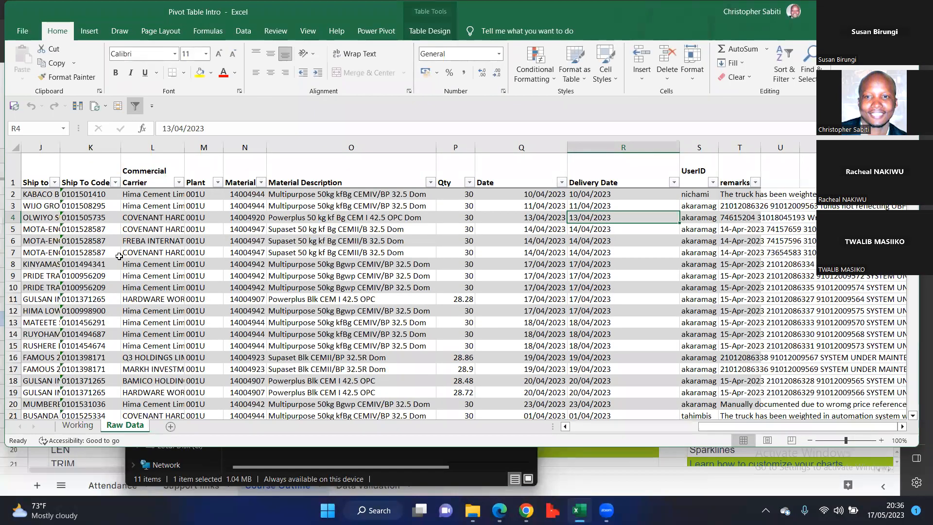
pyautogui.press('Down')
pyautogui.press('Down')
pyautogui.press('Left')
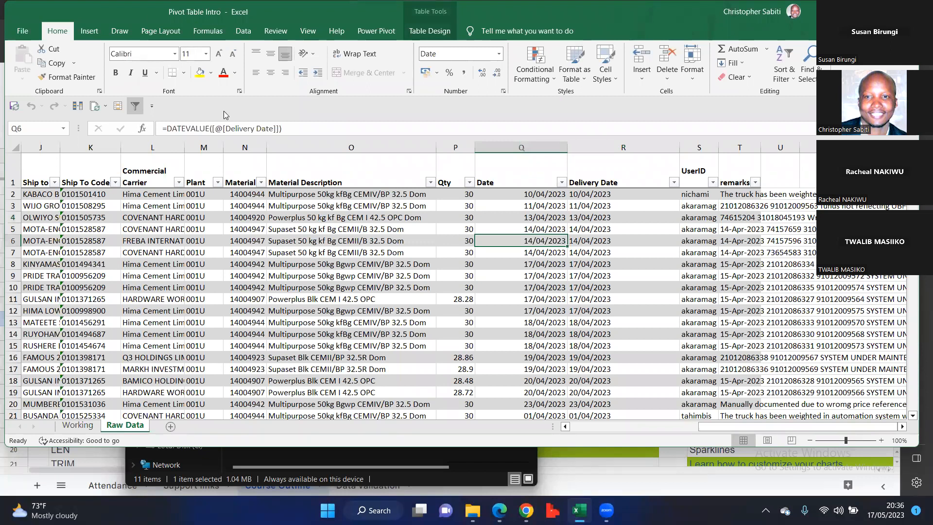
# - Select PivotTable3 on the Working sheet, review its field list and refresh its data from the source table
pyautogui.hotkey('ctrl', 'pageup')
pyautogui.hotkey('alt', 'Tab')
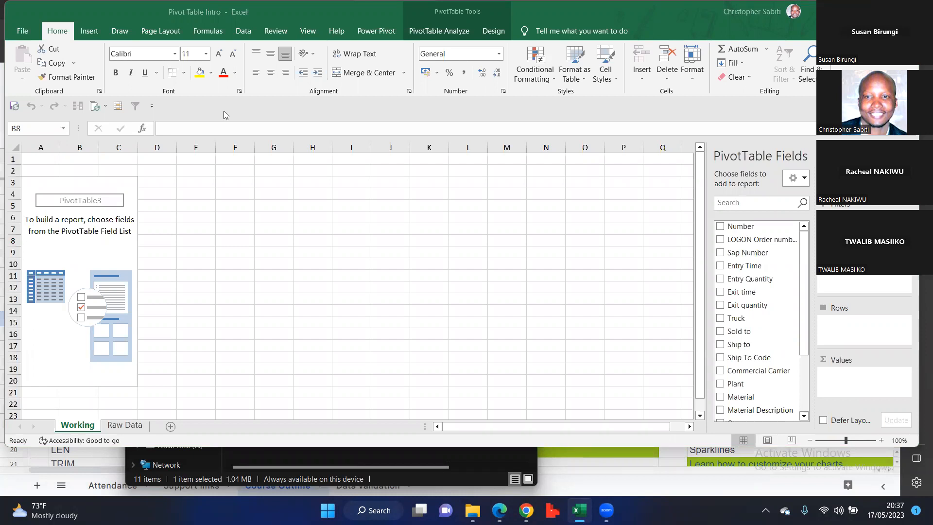
pyautogui.click(86, 239)
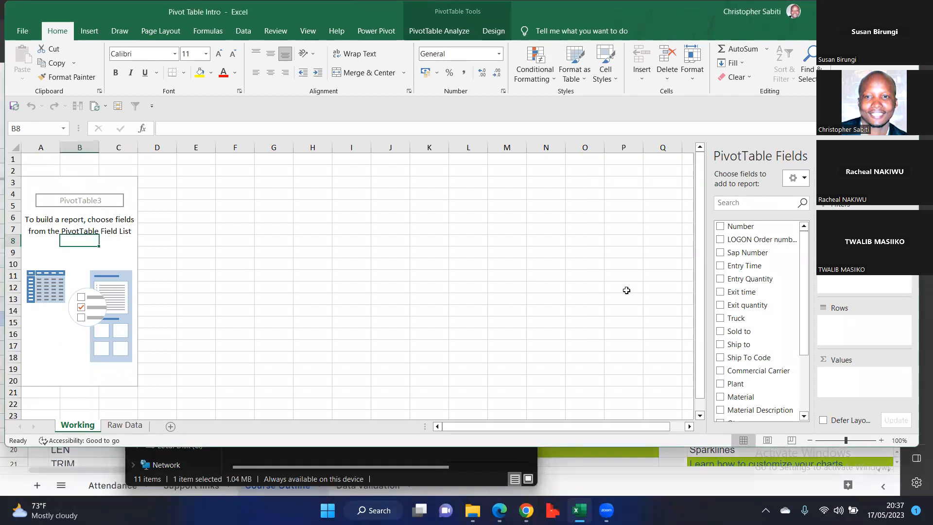
pyautogui.scroll(-3, 734, 318)
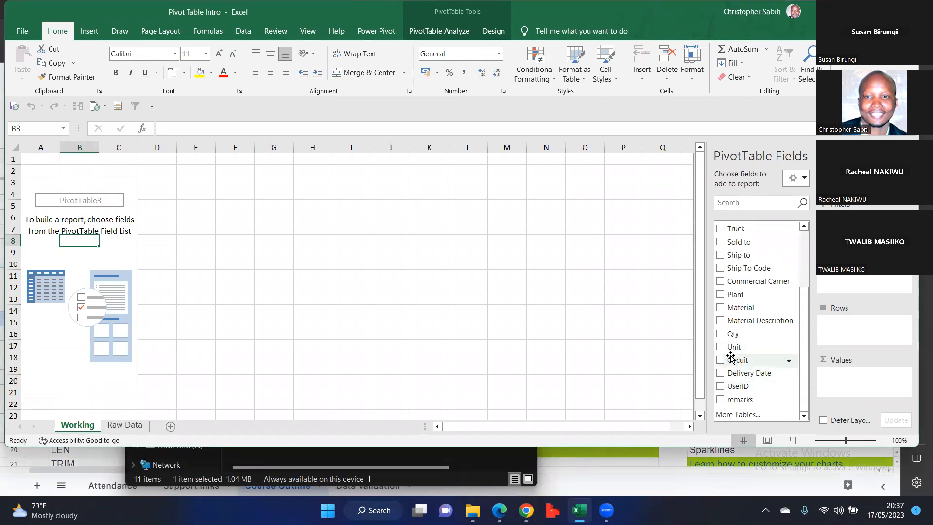
pyautogui.click(462, 32)
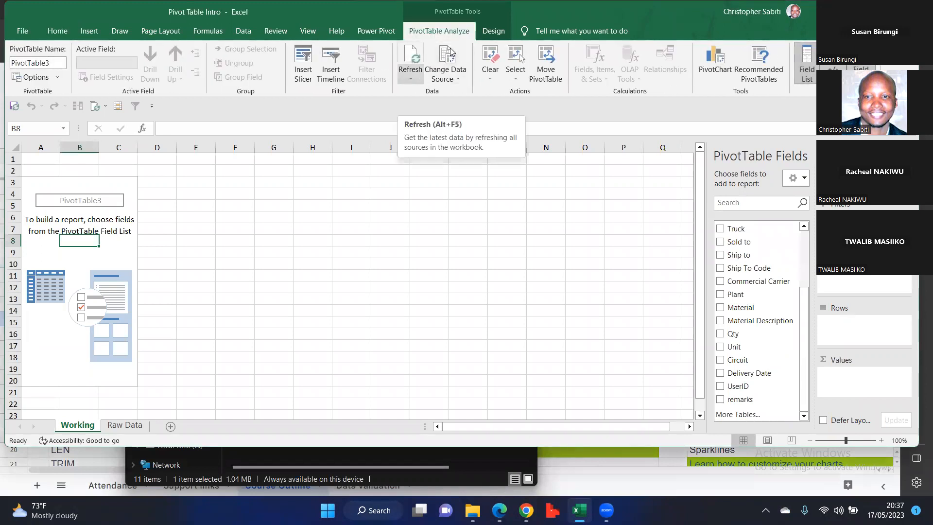
pyautogui.click(415, 56)
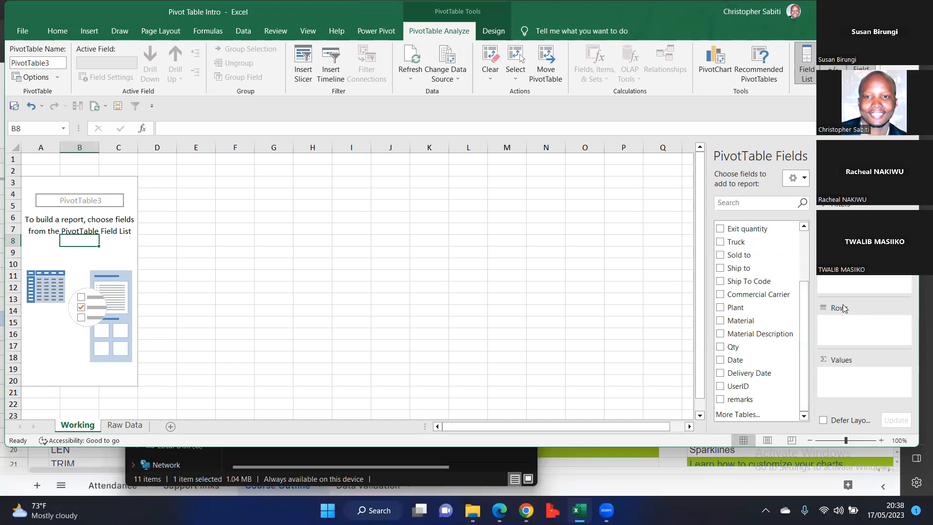
# - Preview the 2 by 2 and 1 by 4 areas-only layouts of the field list, and set it to show the fields stacked above the areas
pyautogui.click(804, 180)
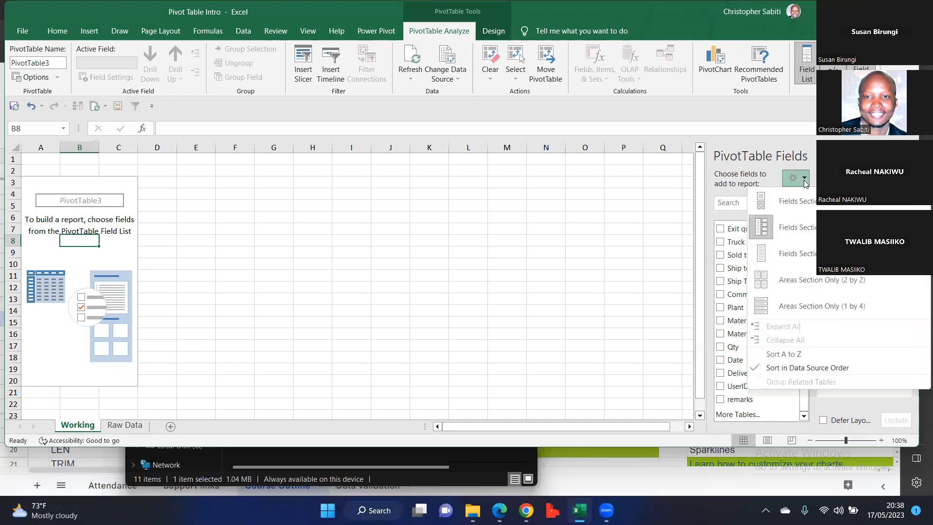
pyautogui.click(770, 281)
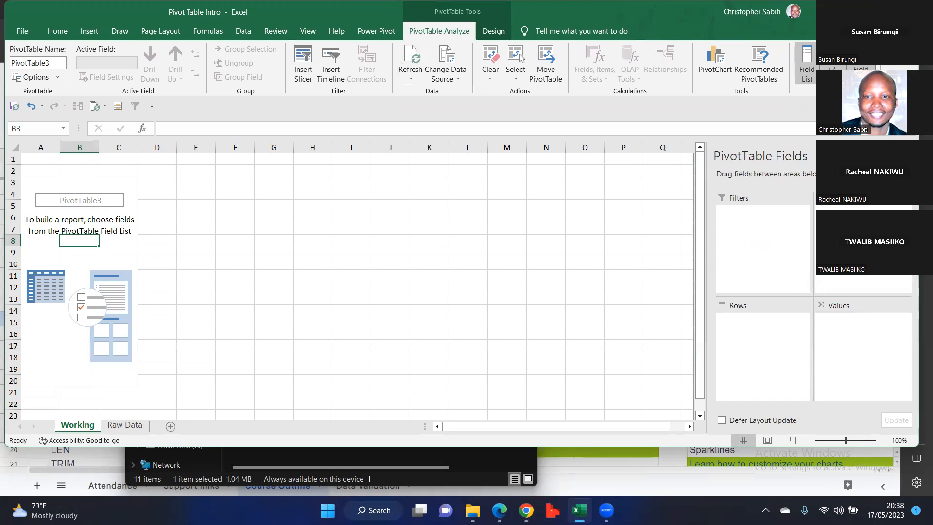
pyautogui.click(910, 155)
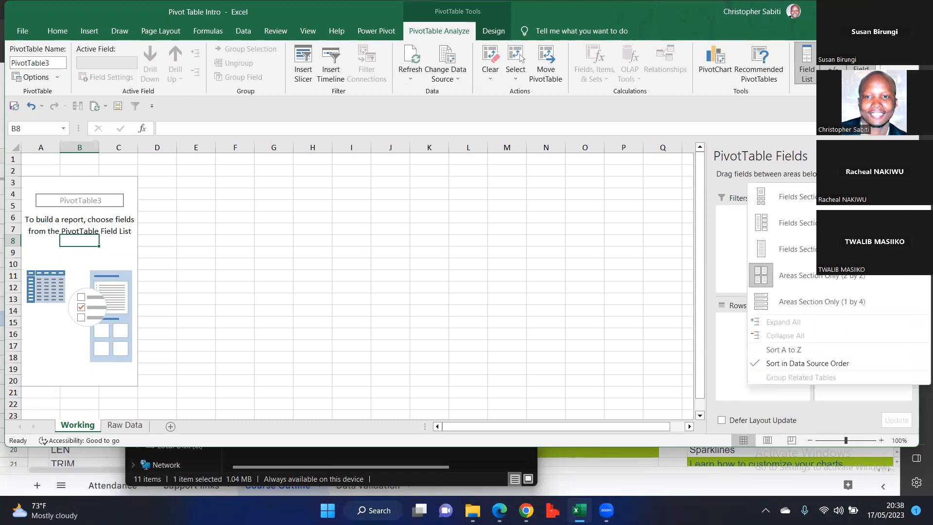
pyautogui.click(778, 305)
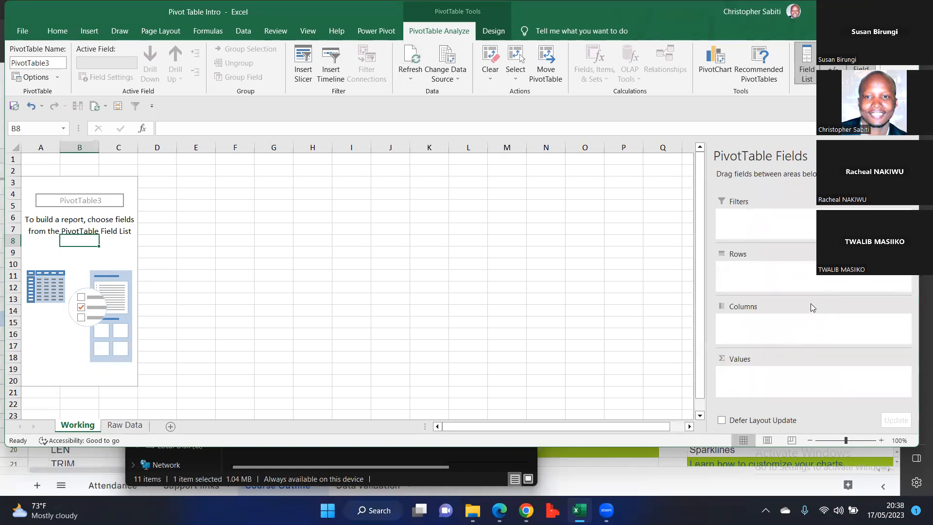
pyautogui.click(910, 156)
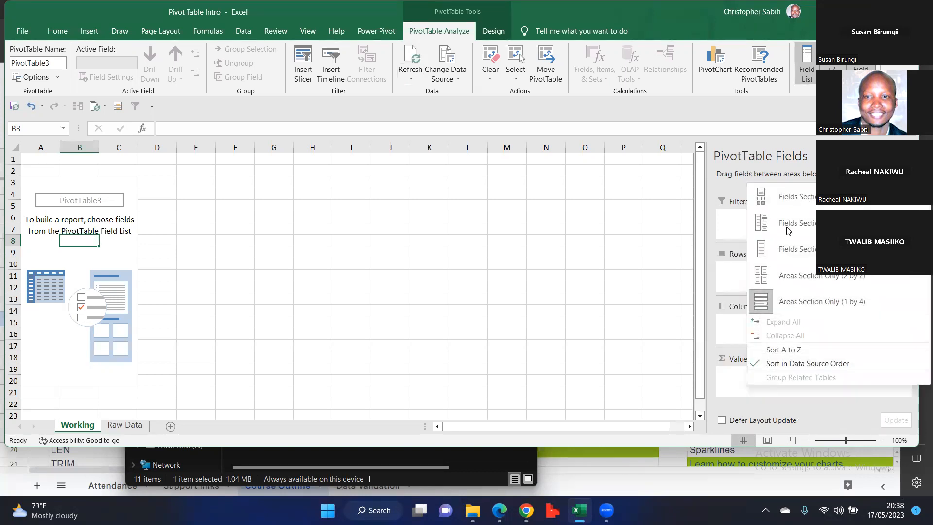
pyautogui.click(774, 201)
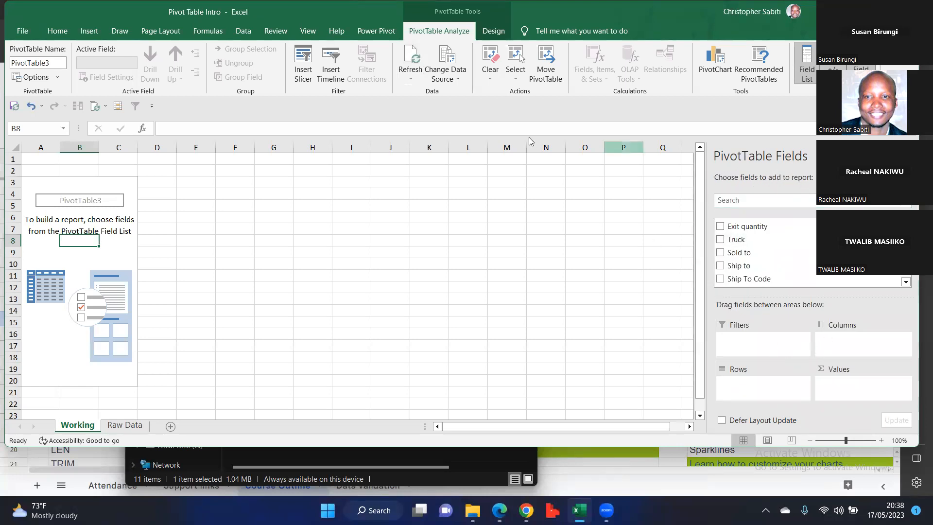
# - Enlarge the workbook window and add the Date field to the pivot table's Rows area
pyautogui.doubleClick(882, 448)
pyautogui.scroll(-5, 759, 264)
pyautogui.scroll(5, 760, 264)
pyautogui.scroll(-5, 765, 265)
pyautogui.scroll(5, 765, 266)
pyautogui.scroll(-4, 769, 280)
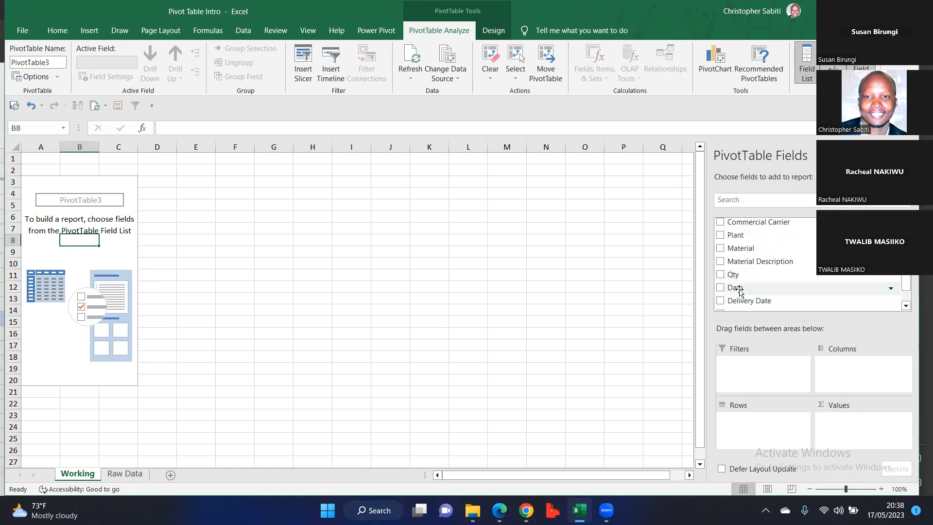
pyautogui.moveTo(735, 287); pyautogui.dragTo(748, 430)
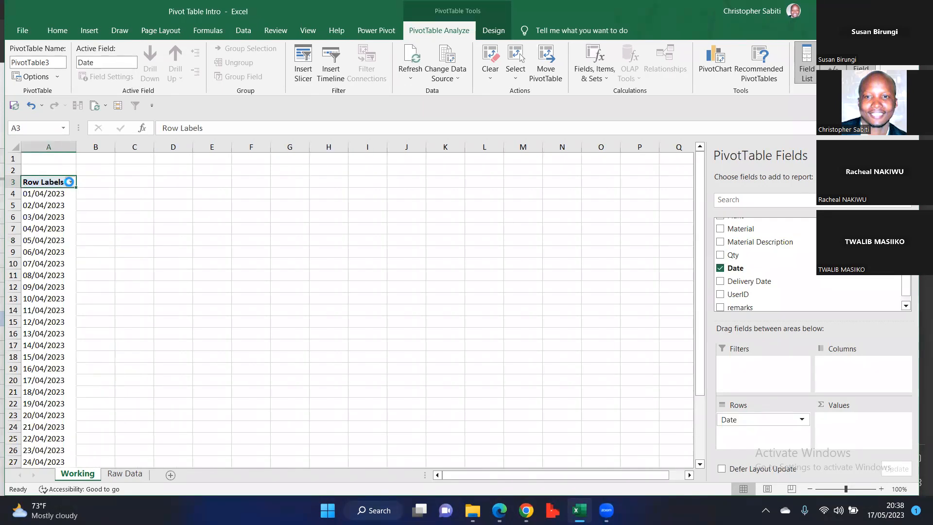
pyautogui.click(70, 182)
pyautogui.click(216, 267)
# - Add the Qty field to the pivot table's Values area as a sum and look through the daily figures
pyautogui.scroll(-1, 762, 287)
pyautogui.scroll(1, 762, 286)
pyautogui.moveTo(732, 287); pyautogui.dragTo(844, 425)
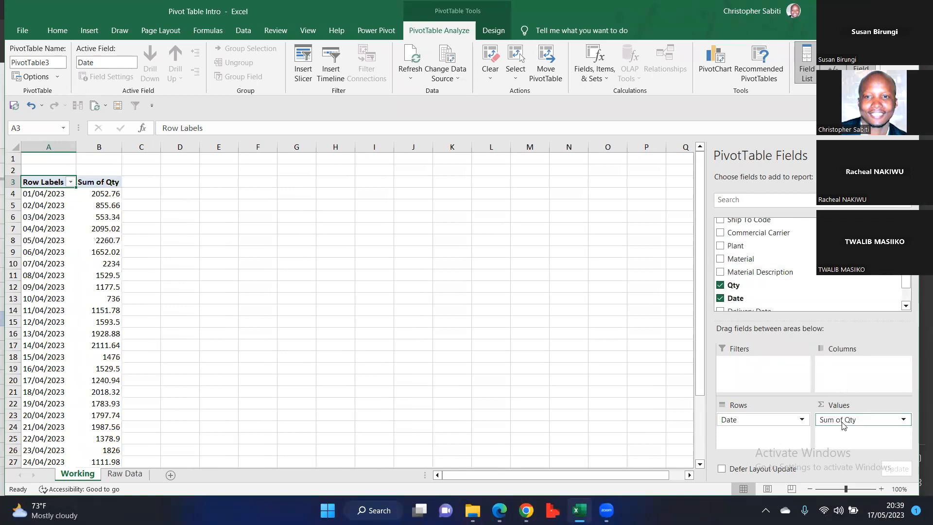
pyautogui.scroll(-6, 88, 192)
pyautogui.scroll(4, 103, 249)
pyautogui.scroll(3, 103, 249)
pyautogui.rightClick(46, 210)
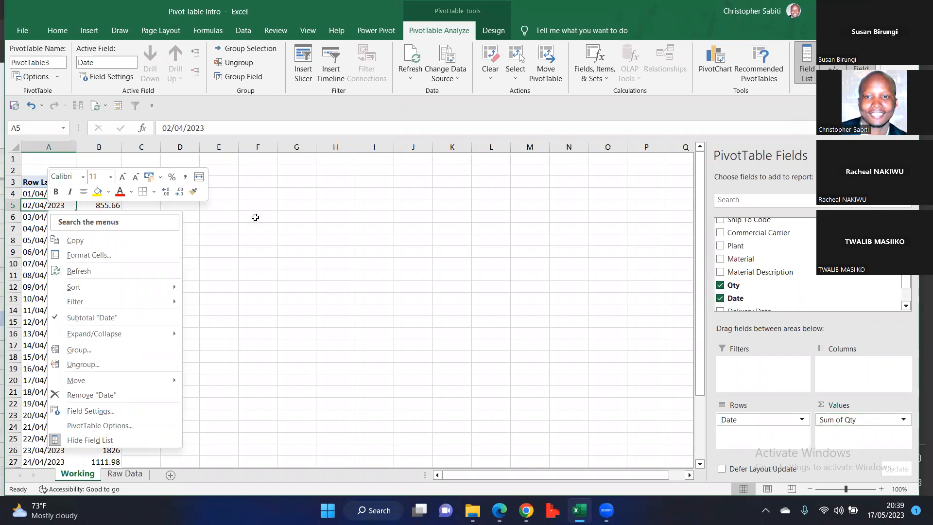
pyautogui.click(37, 210)
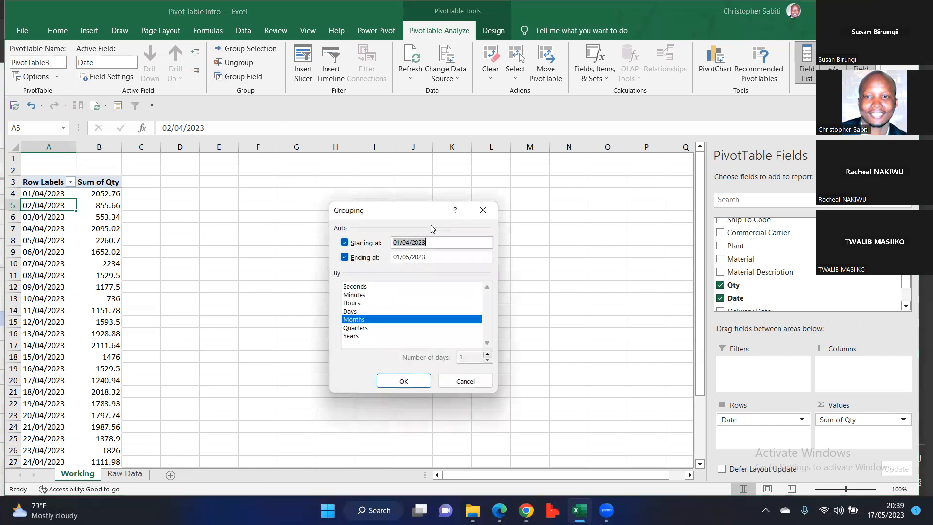
pyautogui.click(482, 210)
pyautogui.click(38, 218)
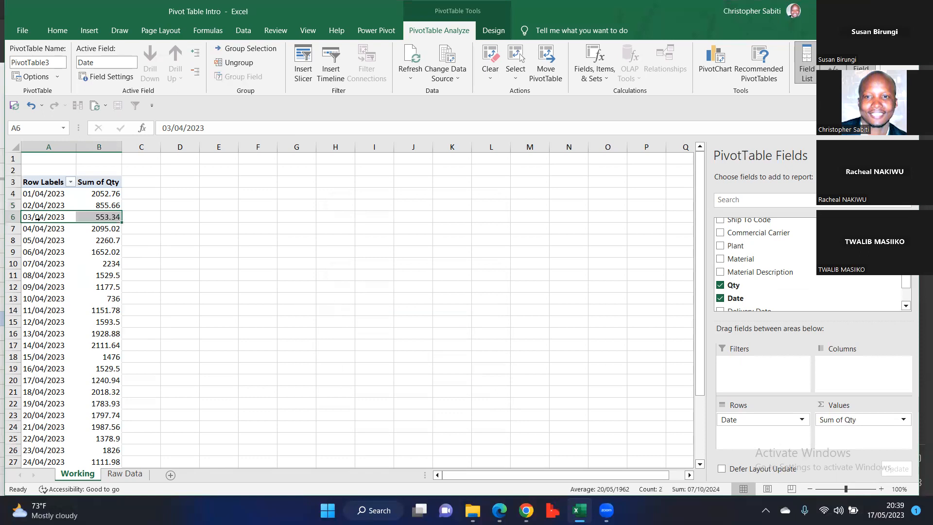
pyautogui.click(43, 248)
# - Group the pivot table's dates by Months, select the resulting month row and ungroup the dates
pyautogui.click(41, 227)
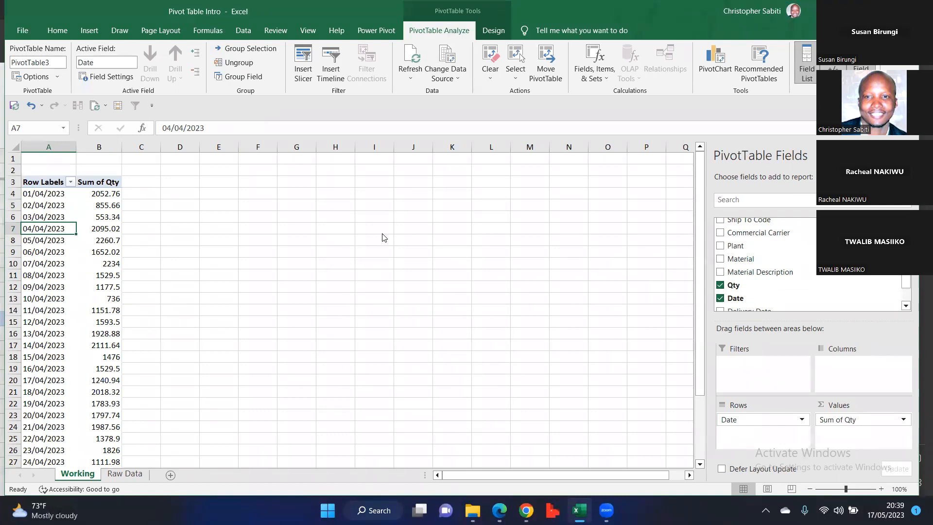
pyautogui.click(240, 76)
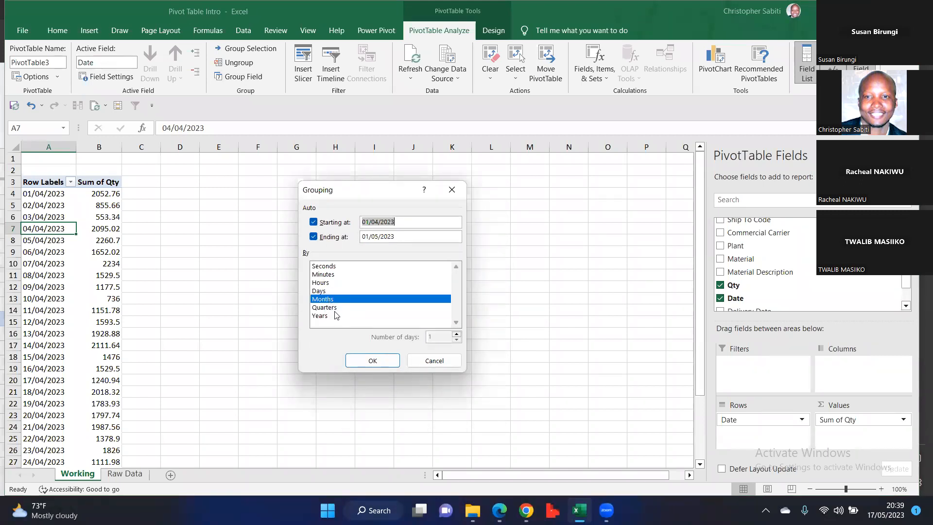
pyautogui.click(372, 360)
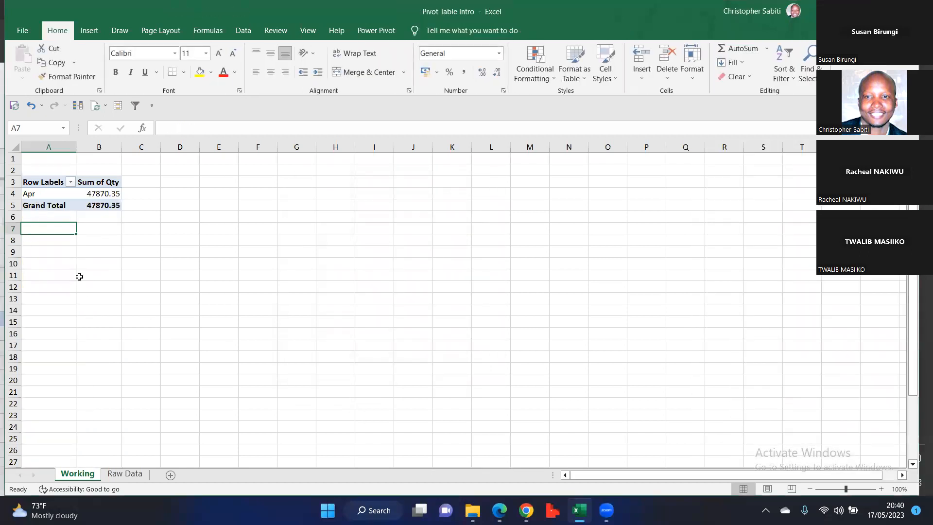
pyautogui.moveTo(56, 194); pyautogui.dragTo(92, 194)
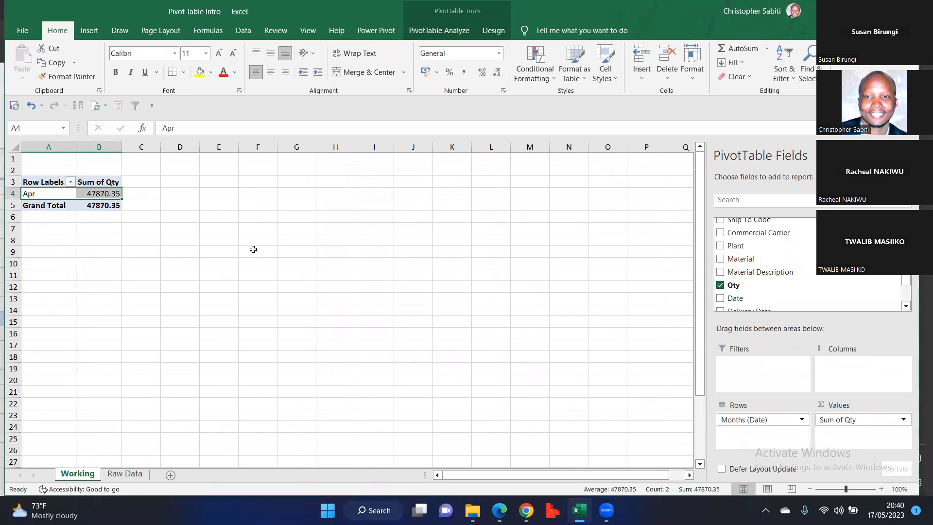
pyautogui.click(431, 32)
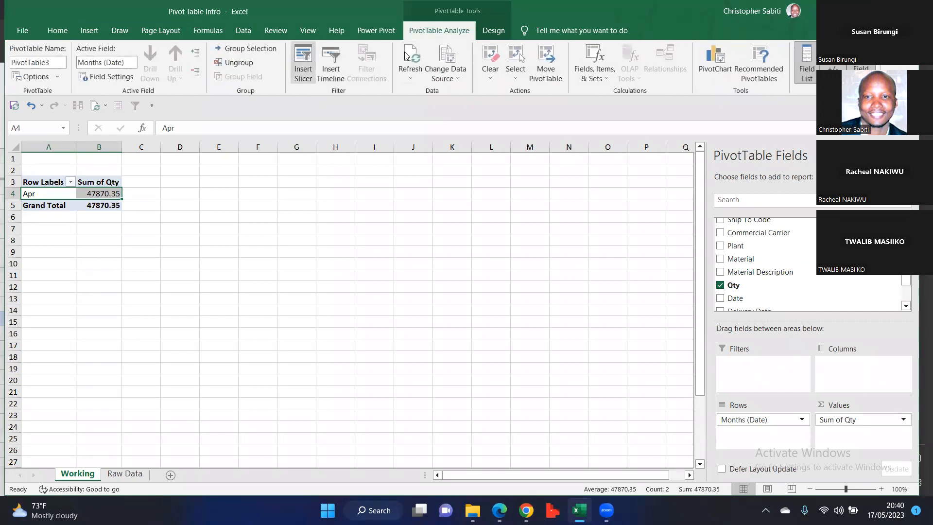
pyautogui.click(234, 62)
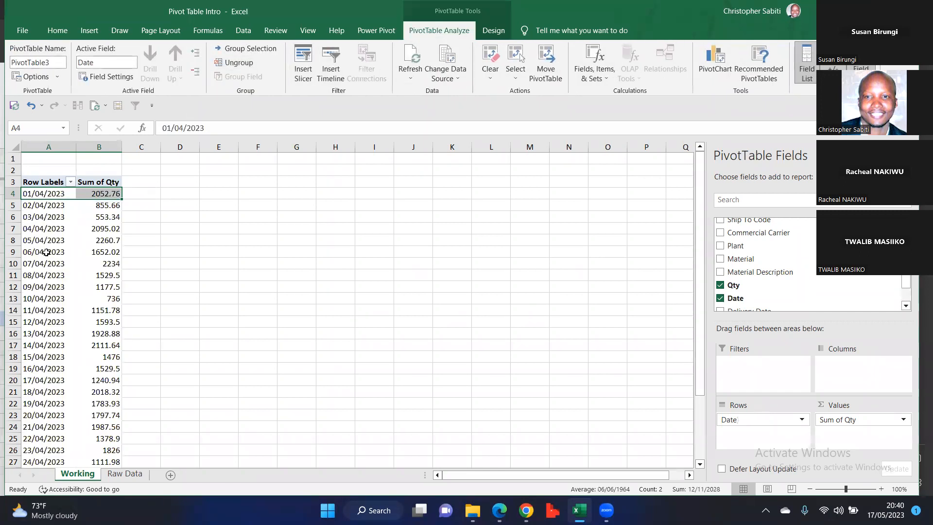
# - Group the date row labels of the pivot table by both Days and Months
pyautogui.click(46, 252)
pyautogui.click(242, 76)
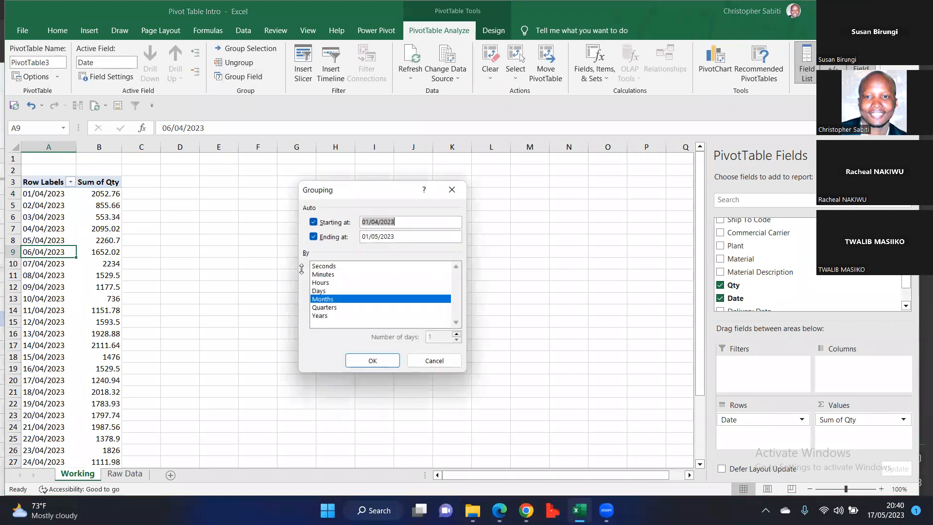
pyautogui.keyDown('ctrl'); pyautogui.click(340, 291); pyautogui.keyUp('ctrl')
pyautogui.click(382, 360)
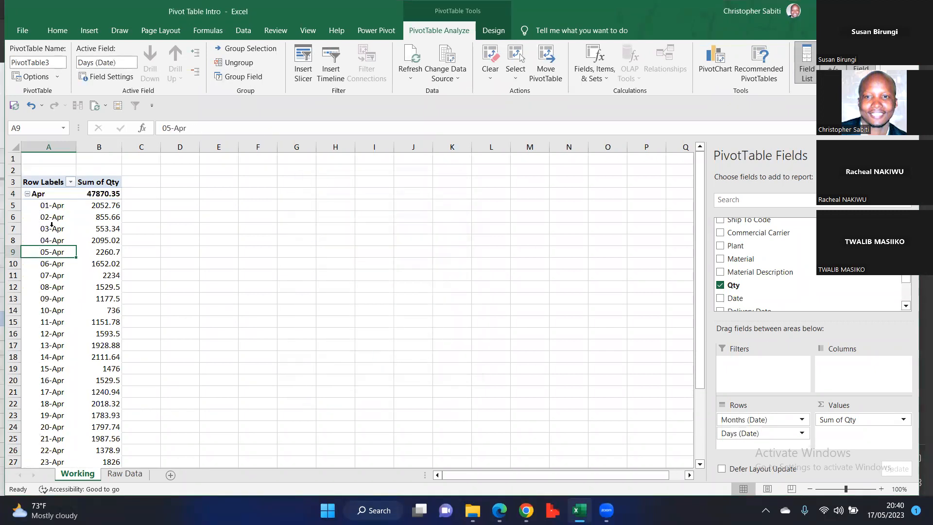
# - Review the daily rows under Apr, collapsing and expanding the month group to compare the summary and detail views
pyautogui.scroll(-5, 89, 275)
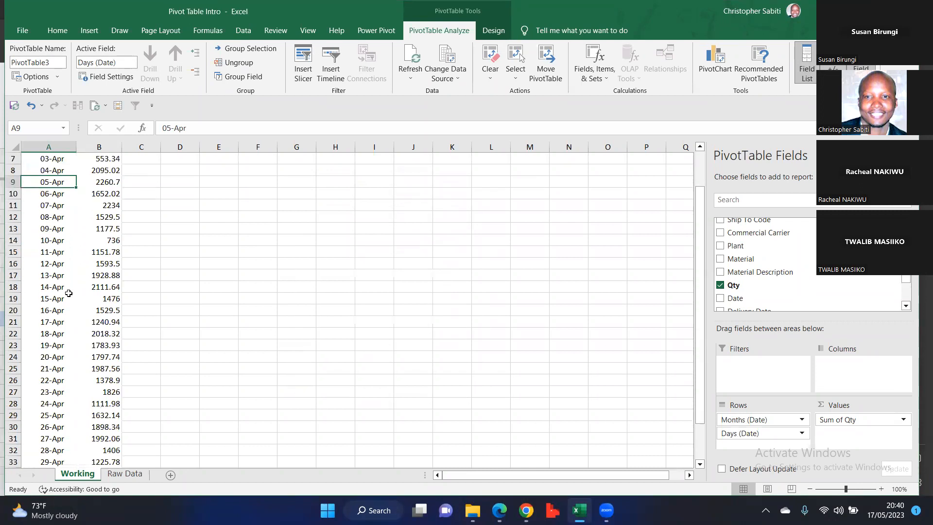
pyautogui.scroll(5, 76, 280)
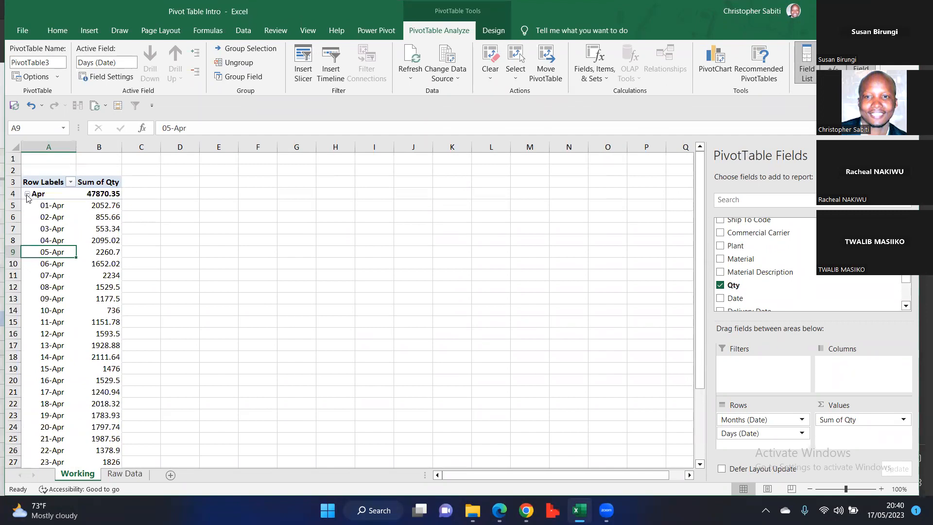
pyautogui.click(27, 195)
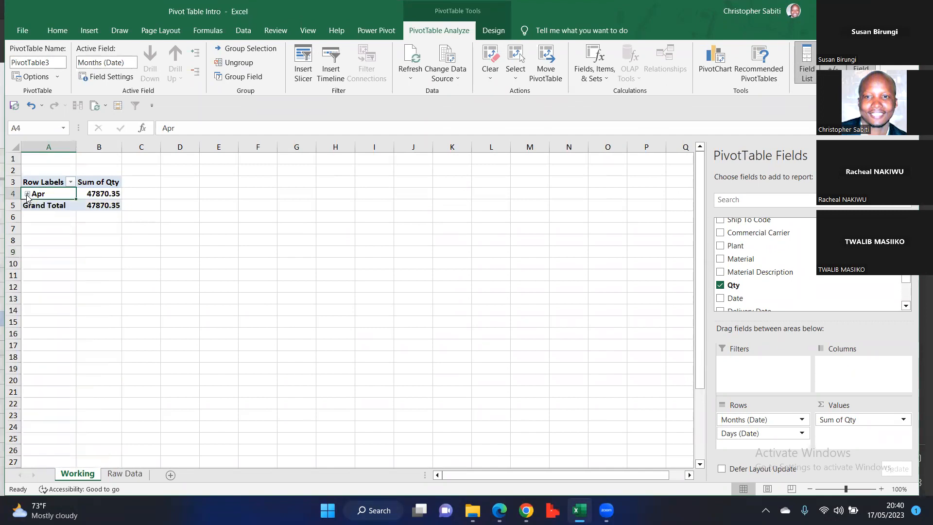
pyautogui.click(27, 194)
pyautogui.click(27, 194)
pyautogui.click(28, 194)
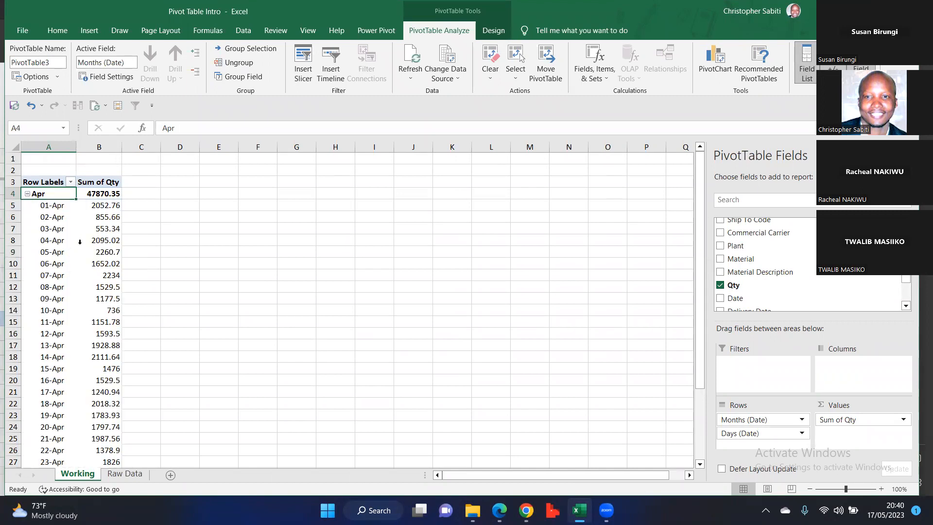
# - Widen the Sum of Qty column slightly and compare the Apr subtotal with the Grand Total below the daily rows
pyautogui.click(97, 193)
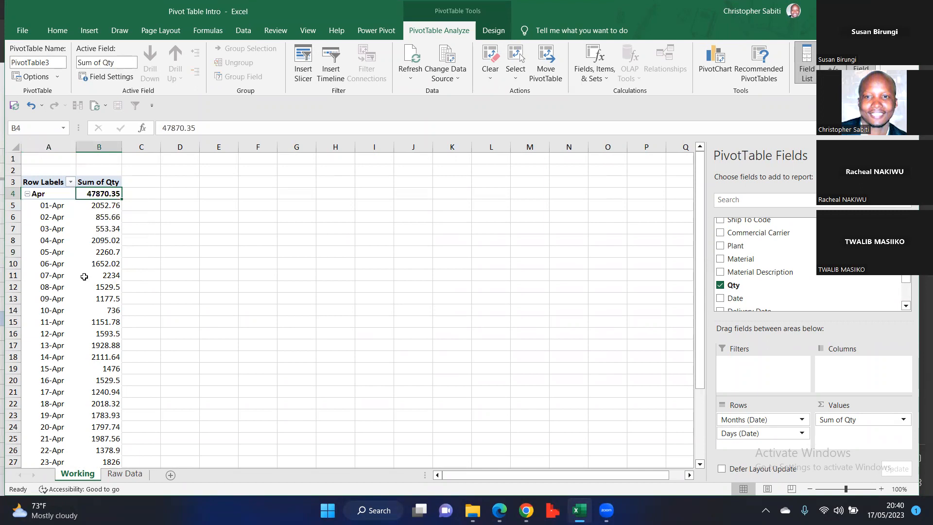
pyautogui.moveTo(121, 147); pyautogui.dragTo(133, 147)
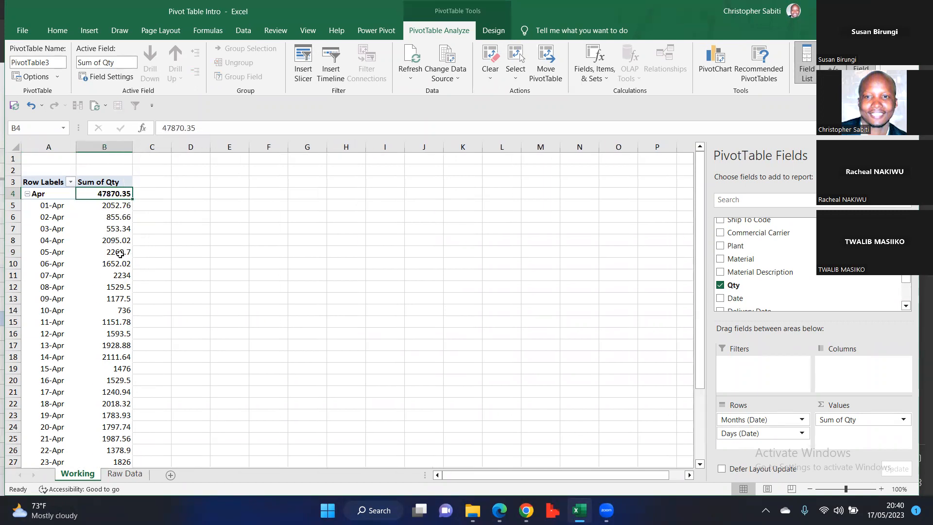
pyautogui.scroll(-3, 68, 220)
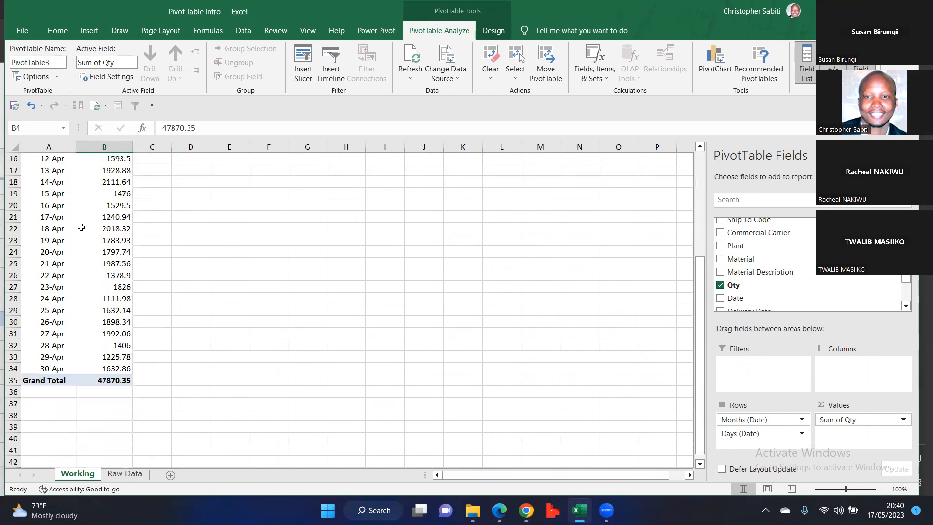
pyautogui.scroll(1, 107, 236)
pyautogui.scroll(2, 108, 236)
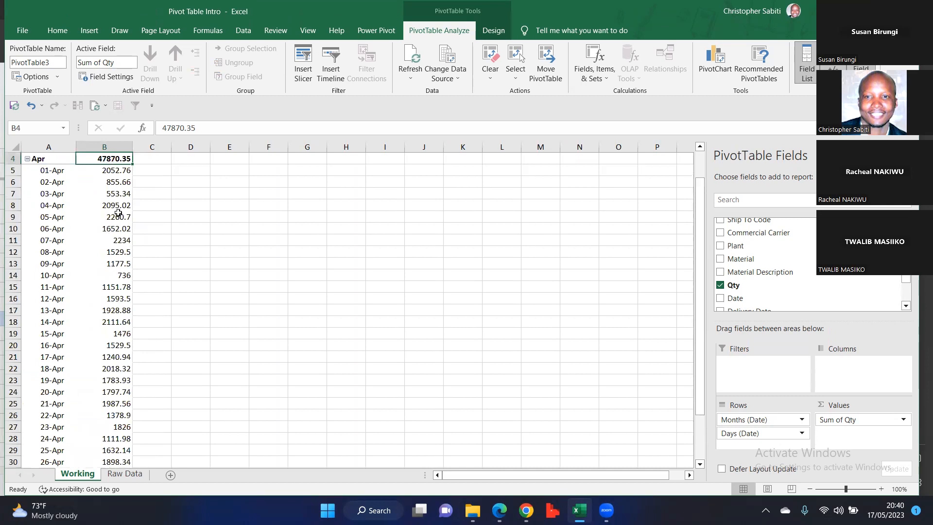
pyautogui.scroll(-4, 114, 292)
pyautogui.click(111, 383)
pyautogui.scroll(5, 111, 291)
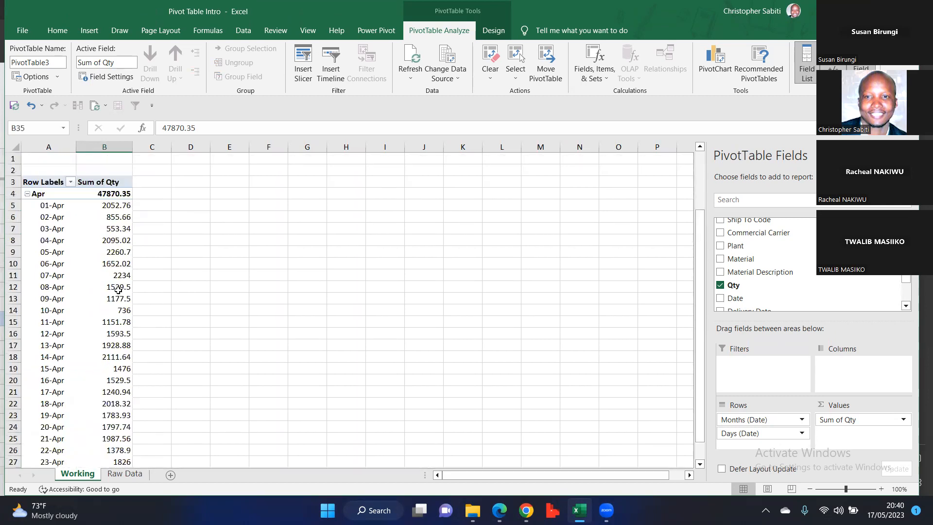
pyautogui.moveTo(113, 252)
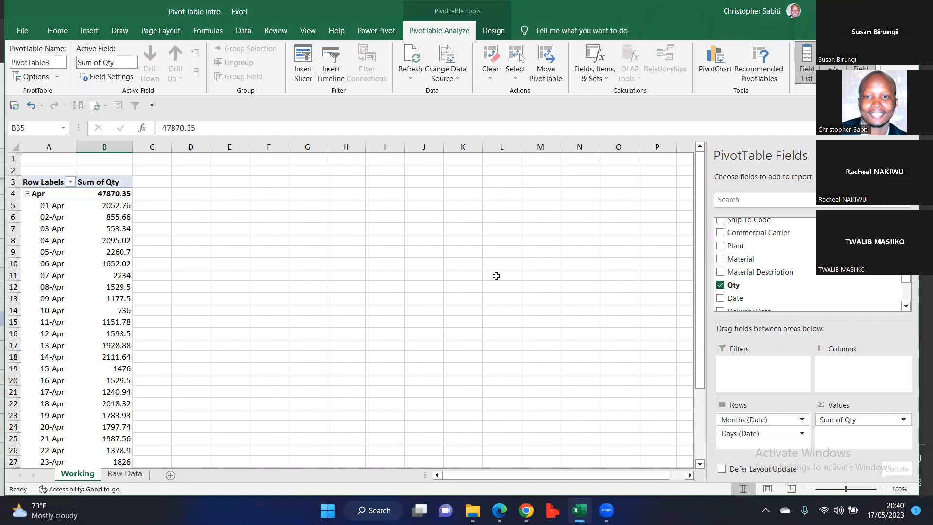
pyautogui.scroll(-4, 784, 303)
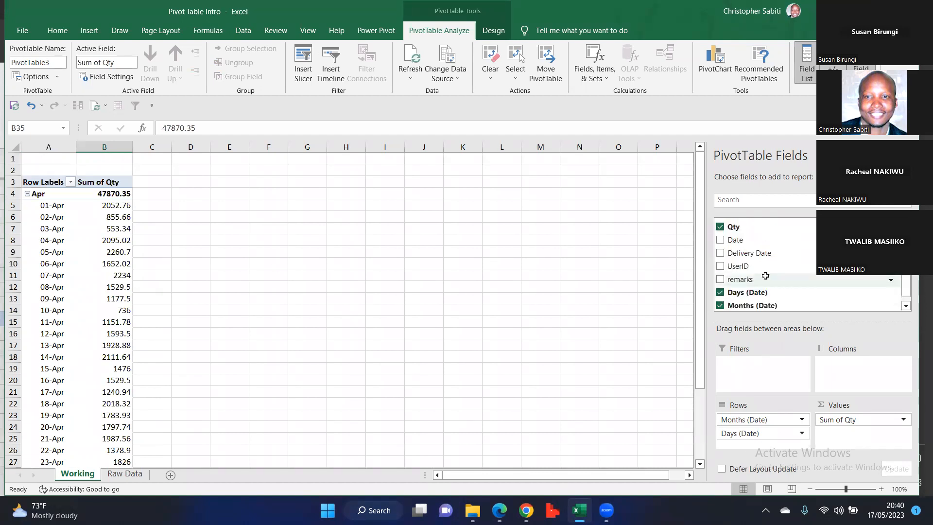
pyautogui.moveTo(94, 296)
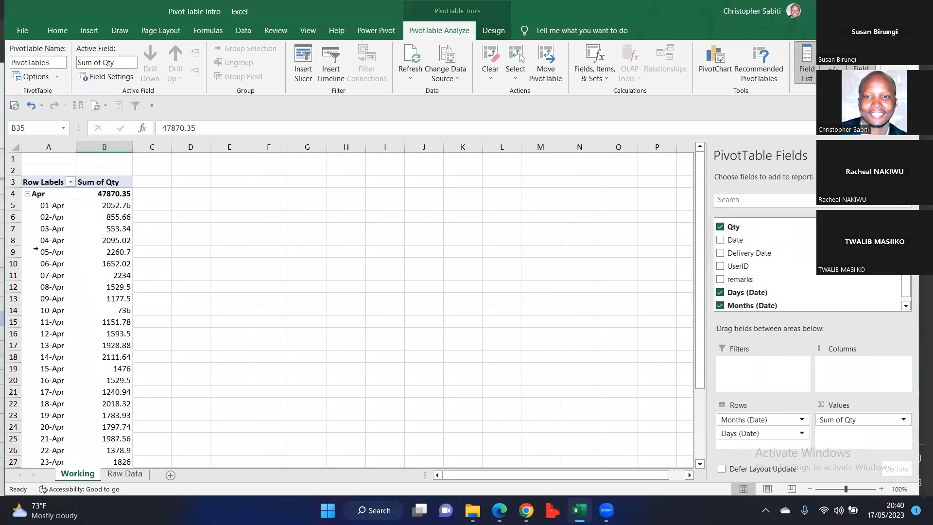
pyautogui.click(63, 240)
pyautogui.click(89, 253)
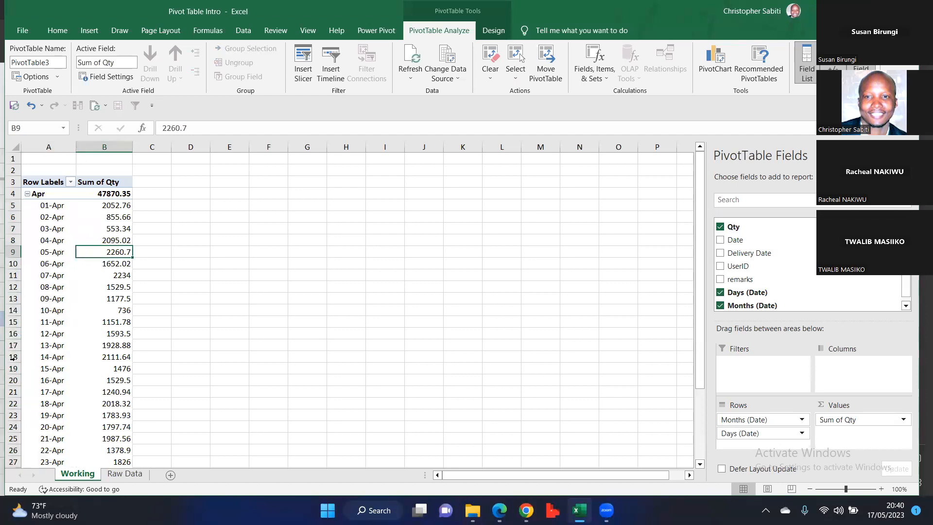
pyautogui.click(353, 242)
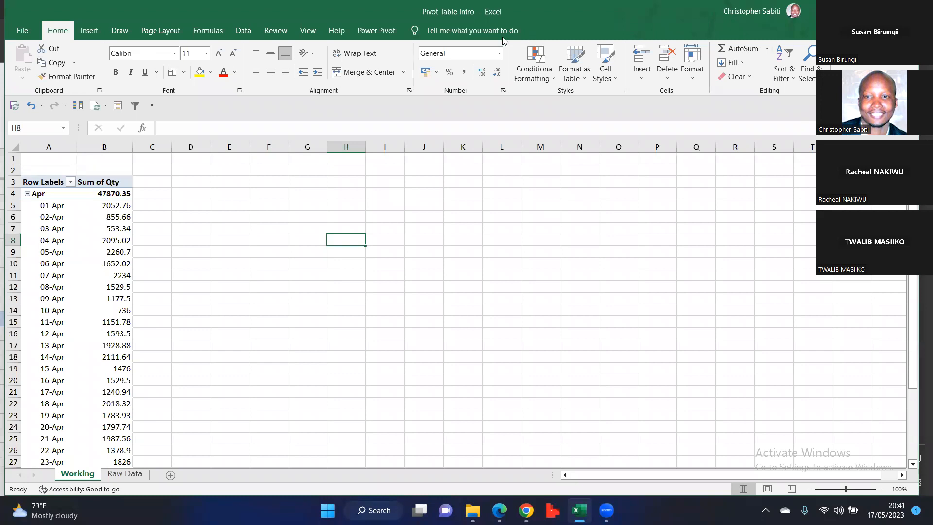
pyautogui.click(58, 268)
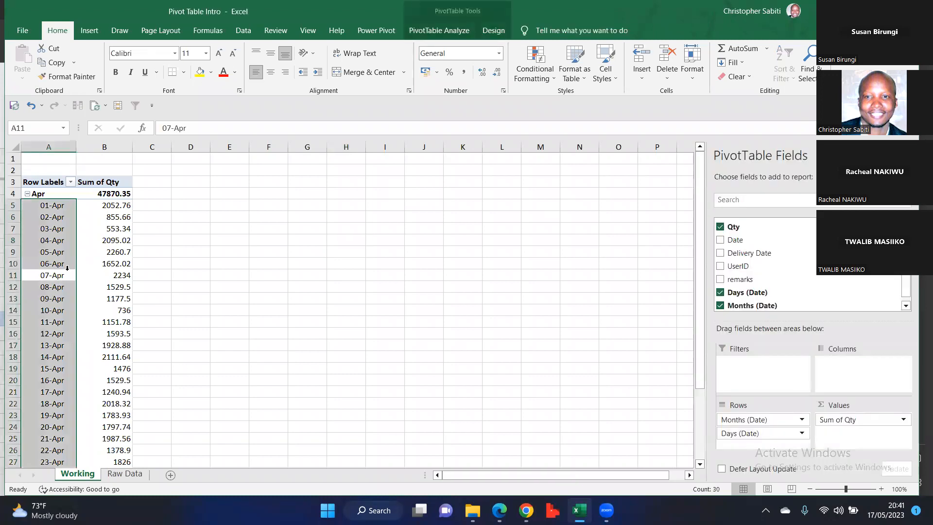
pyautogui.hotkey('ctrl', 'Up')
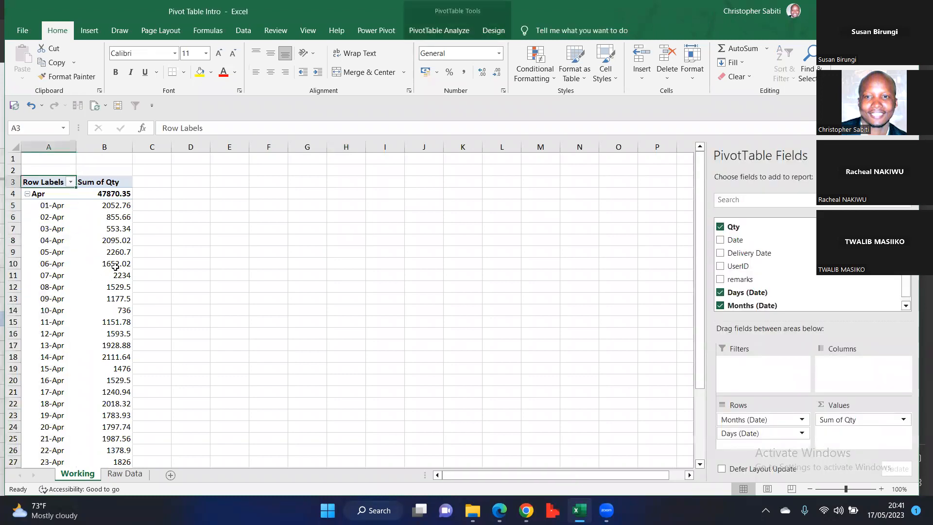
pyautogui.click(91, 183)
# - Turn off subtotals for the pivot table and check the Apr row and the rows below it
pyautogui.click(97, 217)
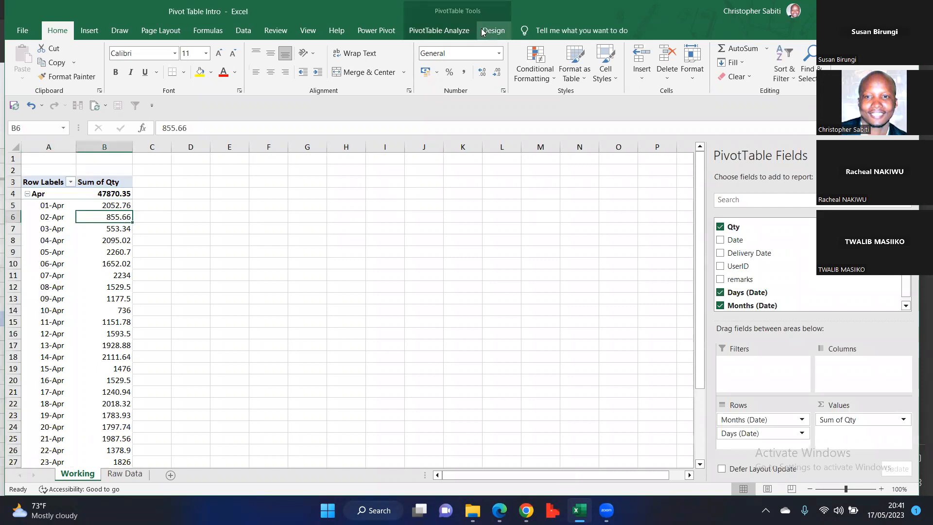
pyautogui.click(498, 37)
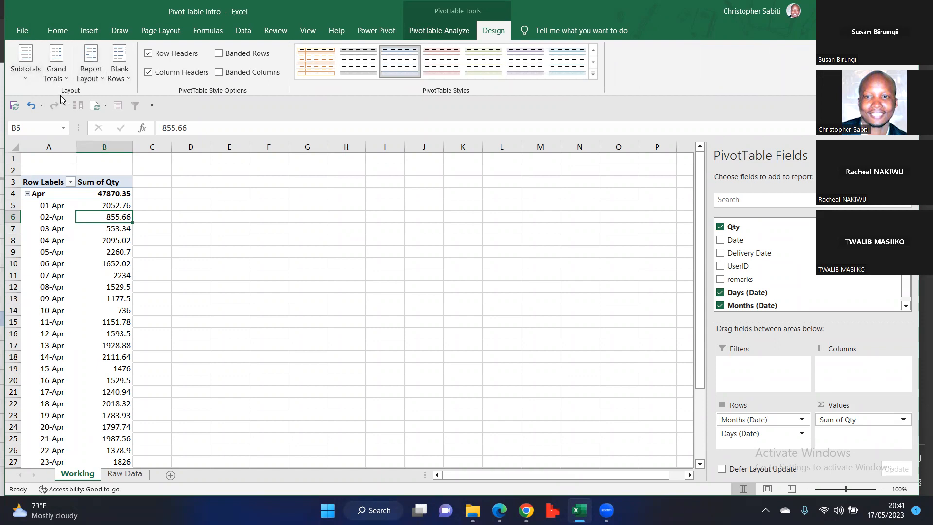
pyautogui.click(24, 79)
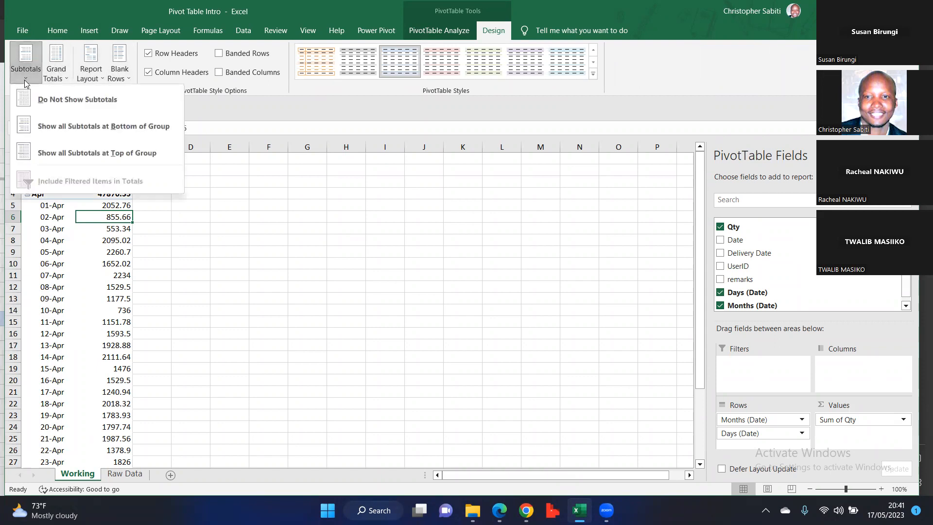
pyautogui.click(65, 103)
pyautogui.click(96, 195)
pyautogui.scroll(-7, 113, 311)
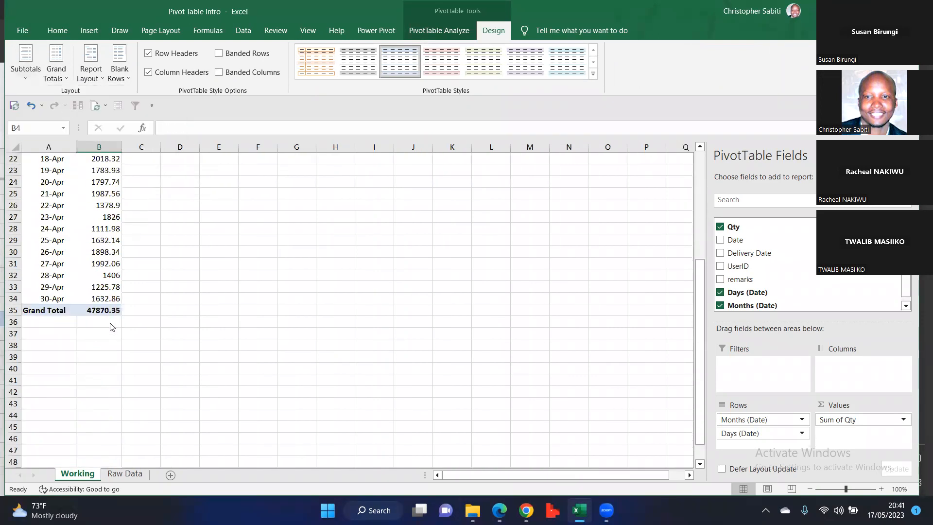
# - Turn off the pivot table's grand totals for rows and columns
pyautogui.click(111, 312)
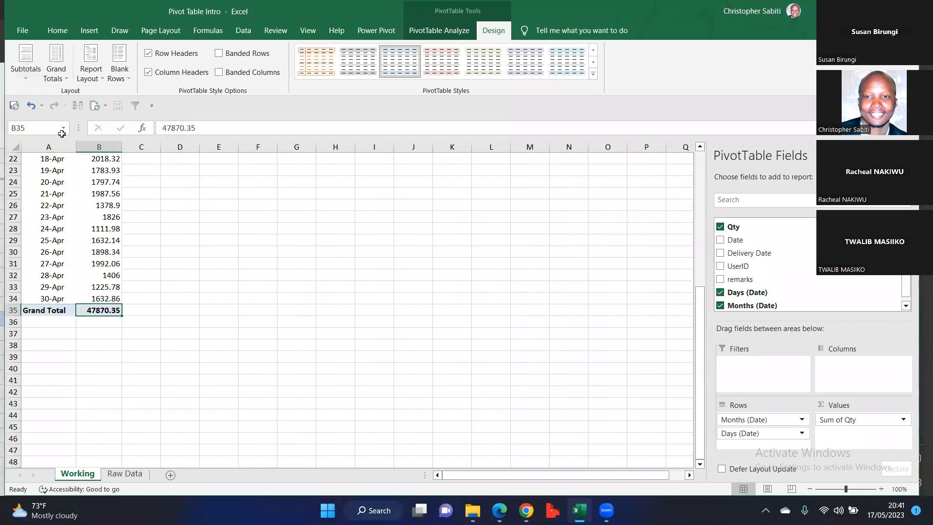
pyautogui.click(63, 80)
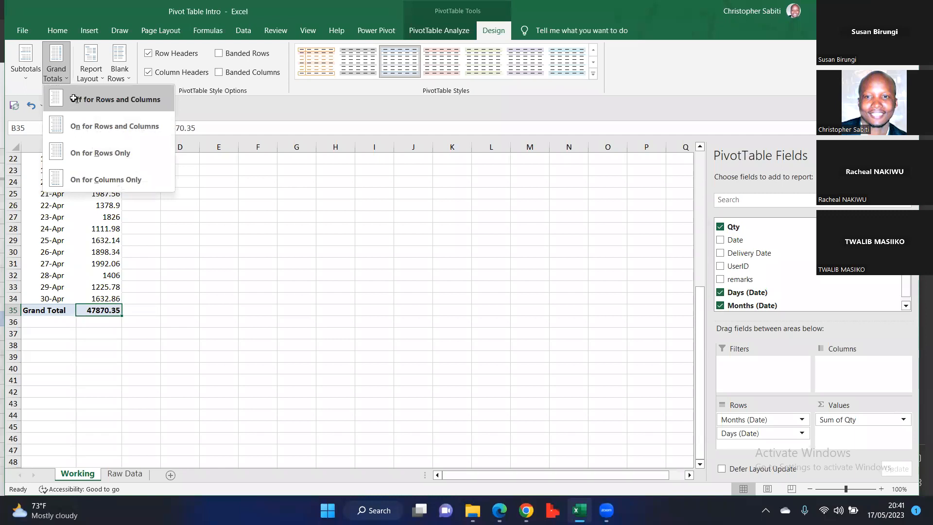
pyautogui.click(132, 100)
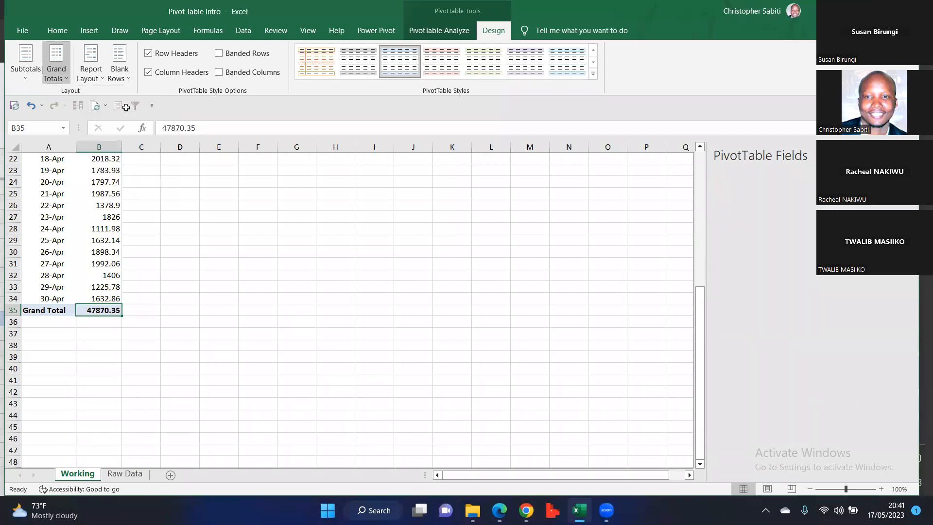
pyautogui.scroll(7, 200, 214)
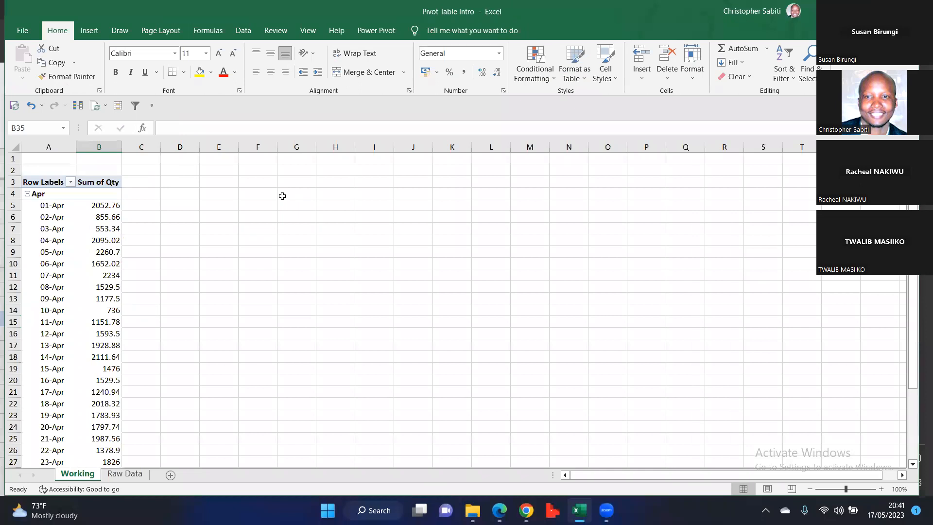
# - Review the pivot table from the Apr heading to the 30-Apr row for any leftover subtotal or grand total rows
pyautogui.scroll(-1, 74, 252)
pyautogui.scroll(-5, 74, 252)
pyautogui.scroll(4, 75, 252)
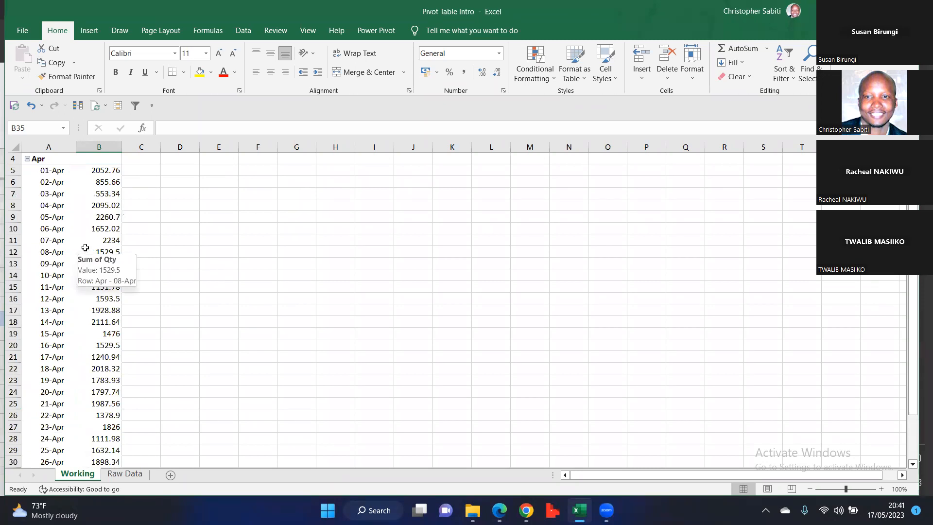
pyautogui.scroll(-3, 85, 249)
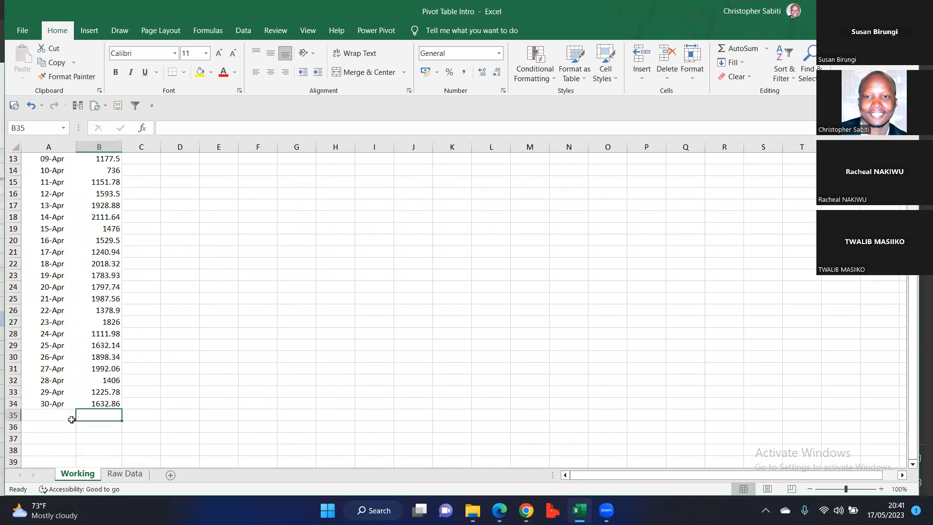
pyautogui.scroll(4, 72, 373)
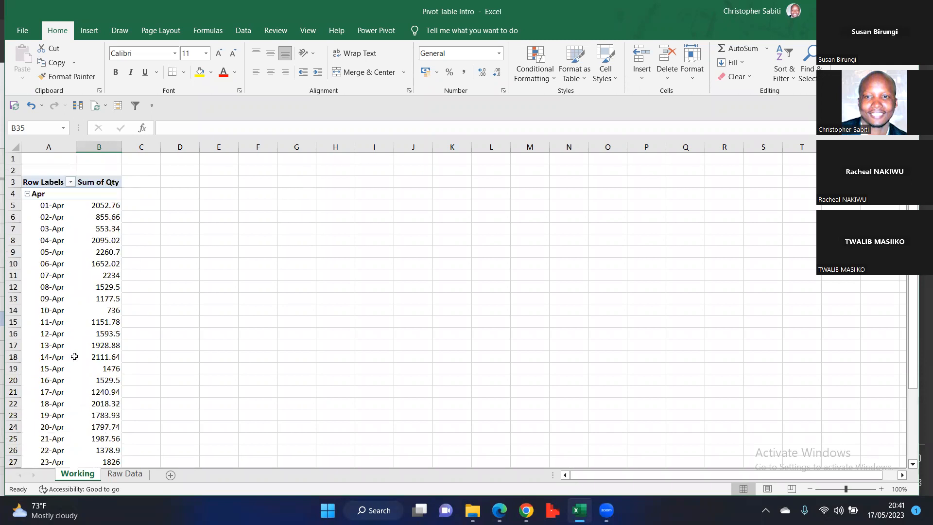
pyautogui.moveTo(78, 357)
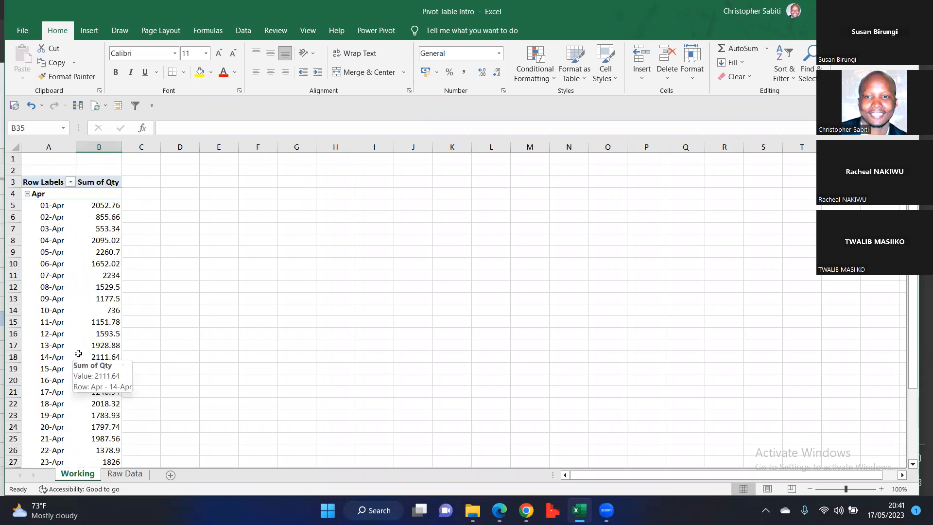
pyautogui.scroll(-4, 101, 273)
pyautogui.scroll(4, 101, 272)
# - Change the pivot table's report layout to Tabular Form
pyautogui.click(92, 186)
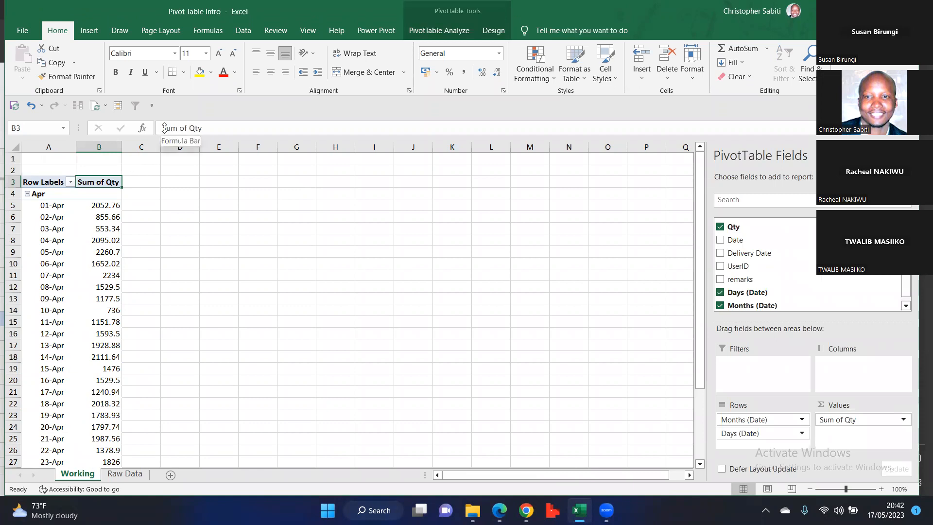
pyautogui.click(89, 251)
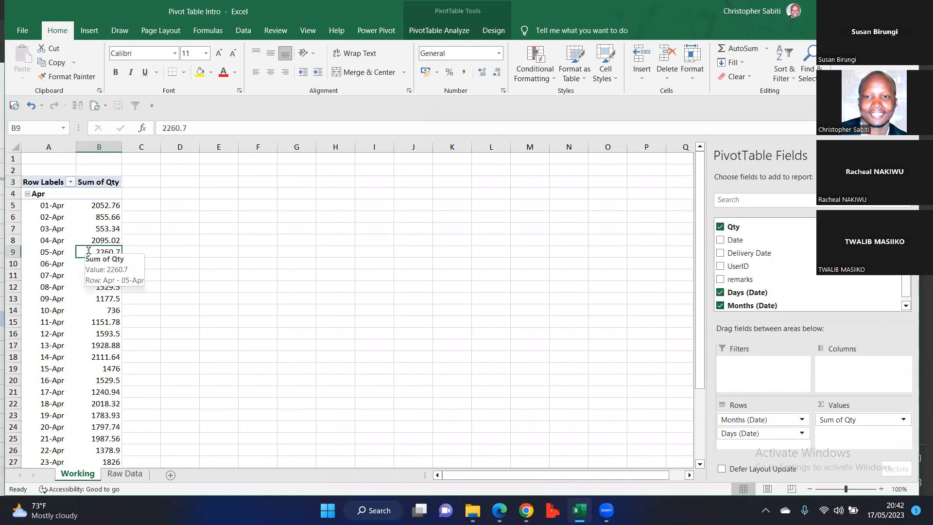
pyautogui.click(494, 31)
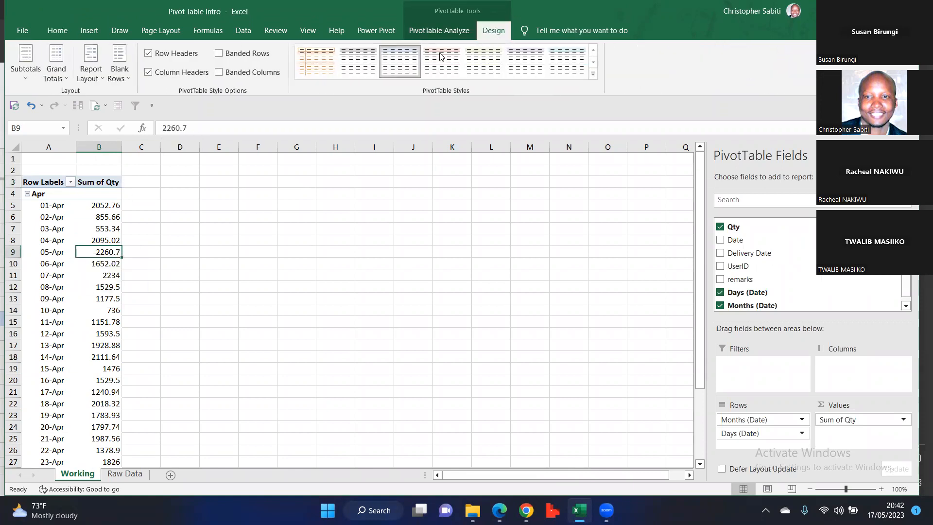
pyautogui.click(99, 80)
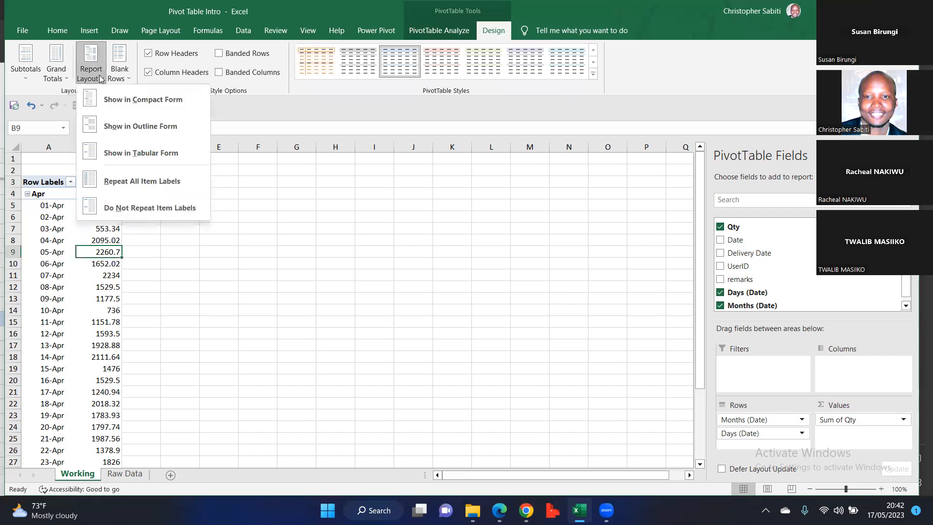
pyautogui.click(159, 155)
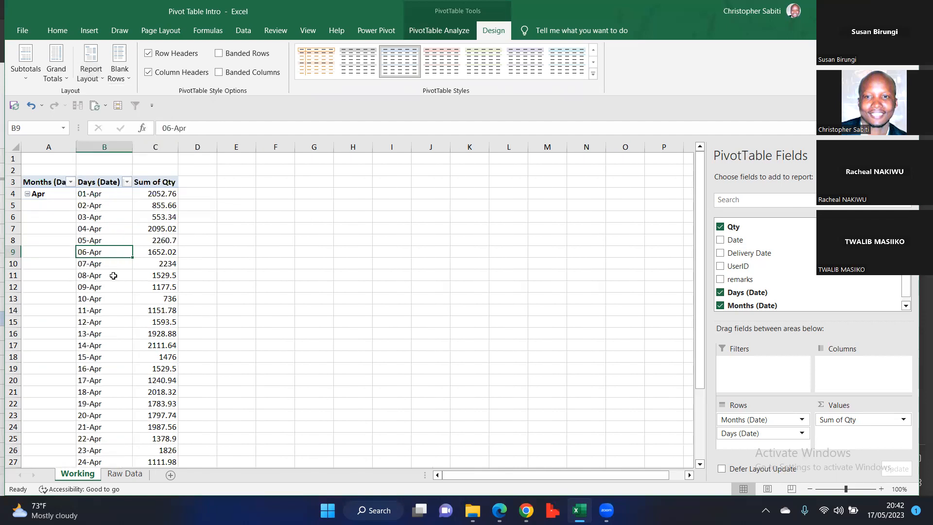
# - Examine the months, days and quantity columns of the tabular layout, collapsing and expanding the Apr group
pyautogui.click(114, 293)
pyautogui.click(59, 219)
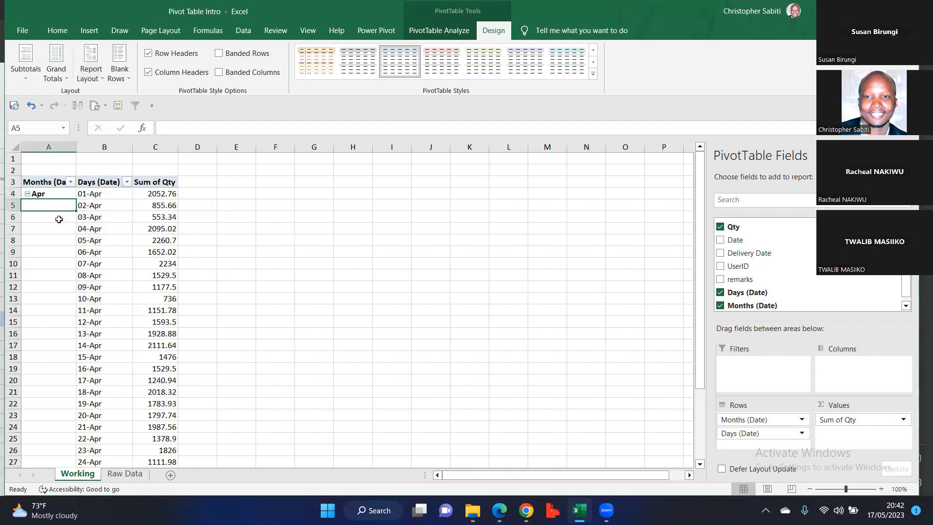
pyautogui.click(113, 233)
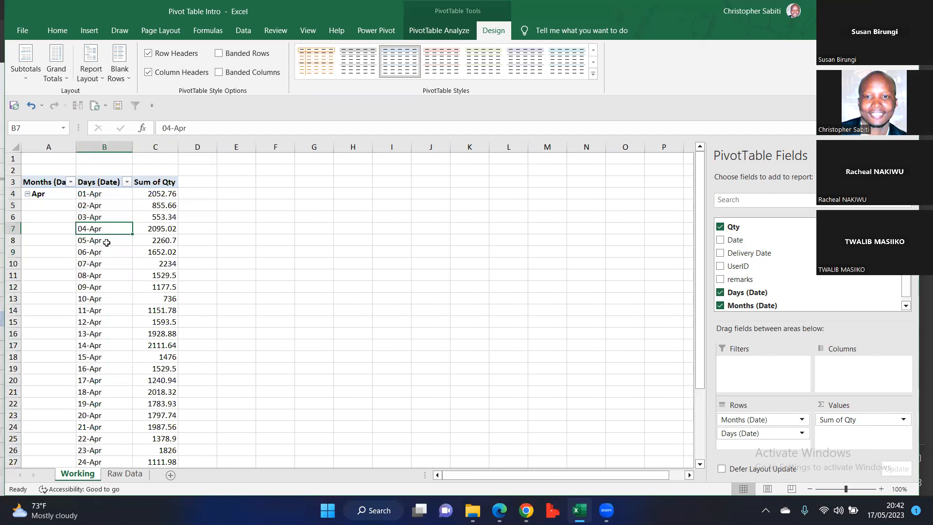
pyautogui.click(154, 233)
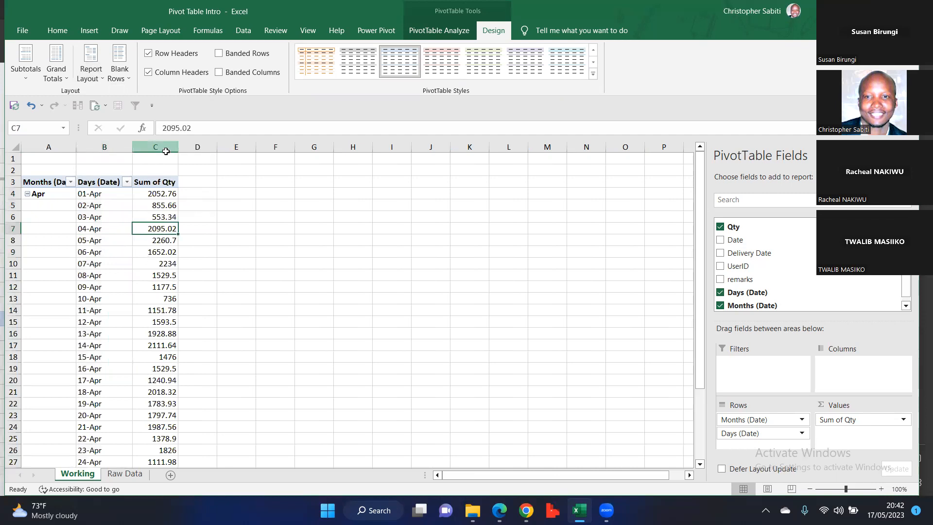
pyautogui.click(43, 206)
pyautogui.moveTo(82, 208); pyautogui.dragTo(78, 285)
pyautogui.moveTo(110, 253); pyautogui.dragTo(151, 253)
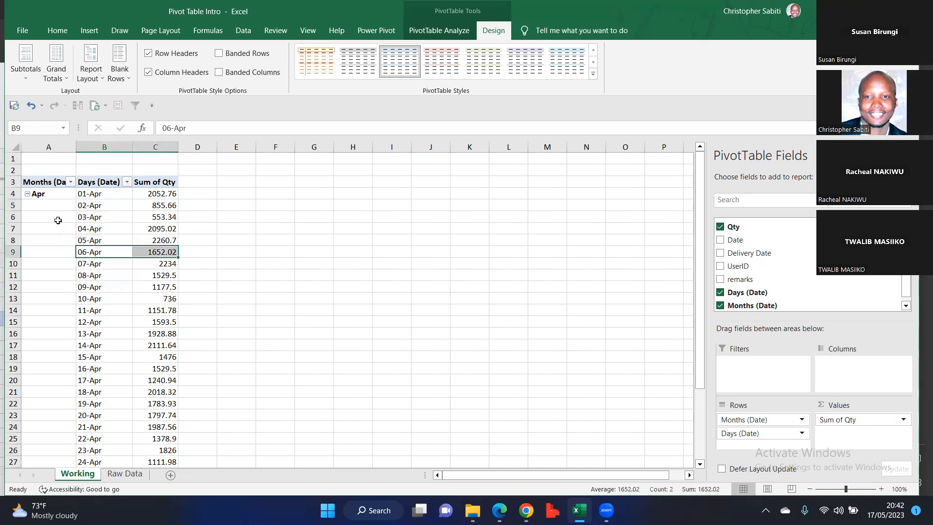
pyautogui.click(27, 194)
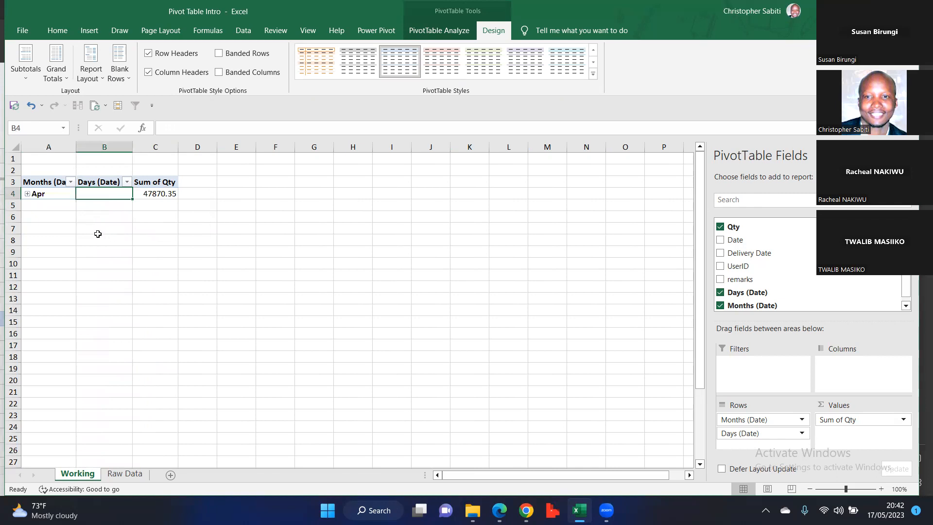
pyautogui.click(27, 193)
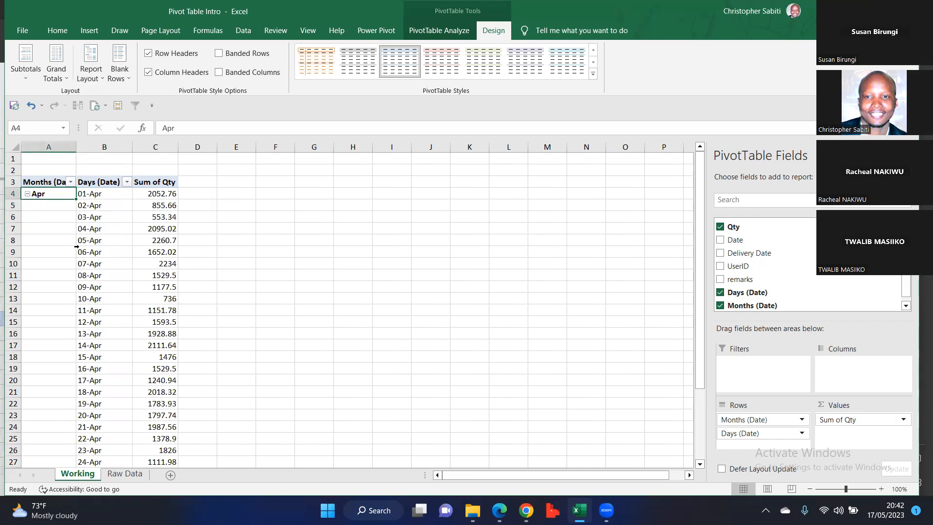
# - Try the Outline Form report layout on the pivot table
pyautogui.moveTo(43, 209); pyautogui.dragTo(35, 311)
pyautogui.moveTo(98, 214); pyautogui.dragTo(97, 232)
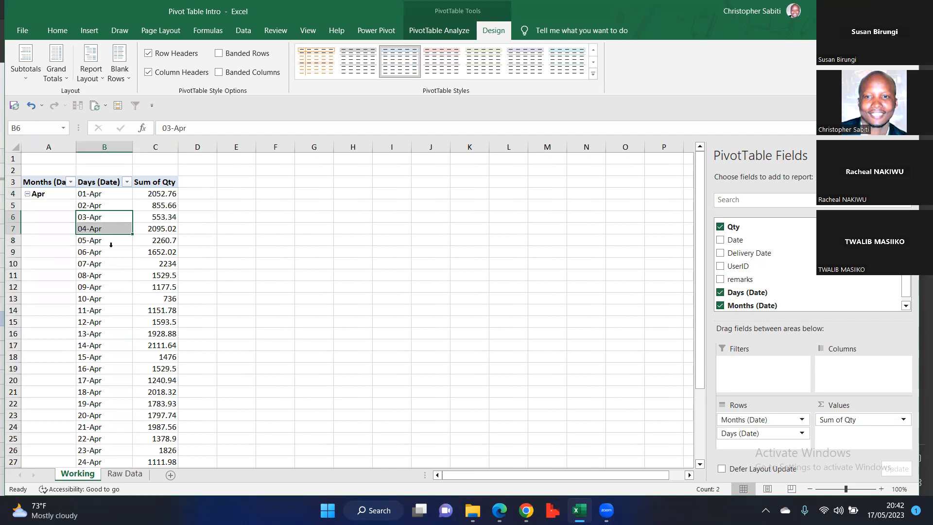
pyautogui.scroll(-3, 109, 248)
pyautogui.scroll(3, 97, 233)
pyautogui.click(101, 79)
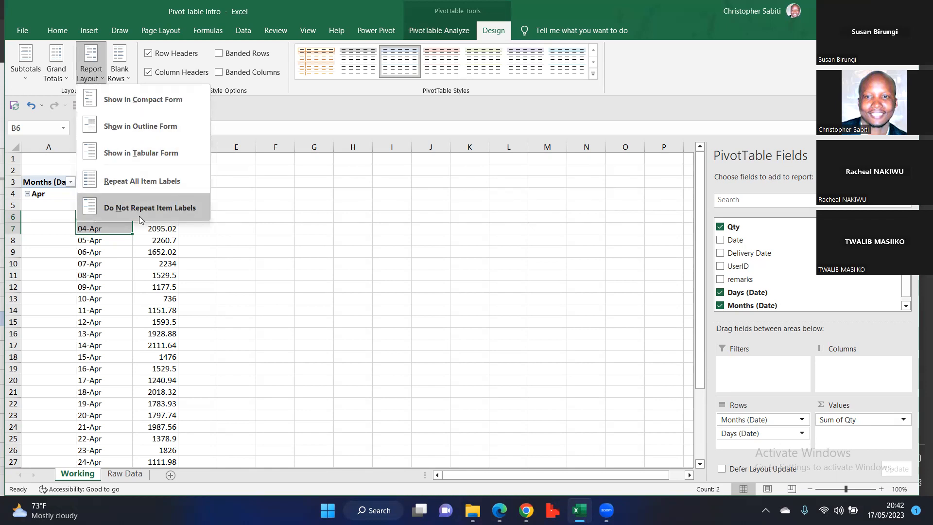
pyautogui.click(139, 124)
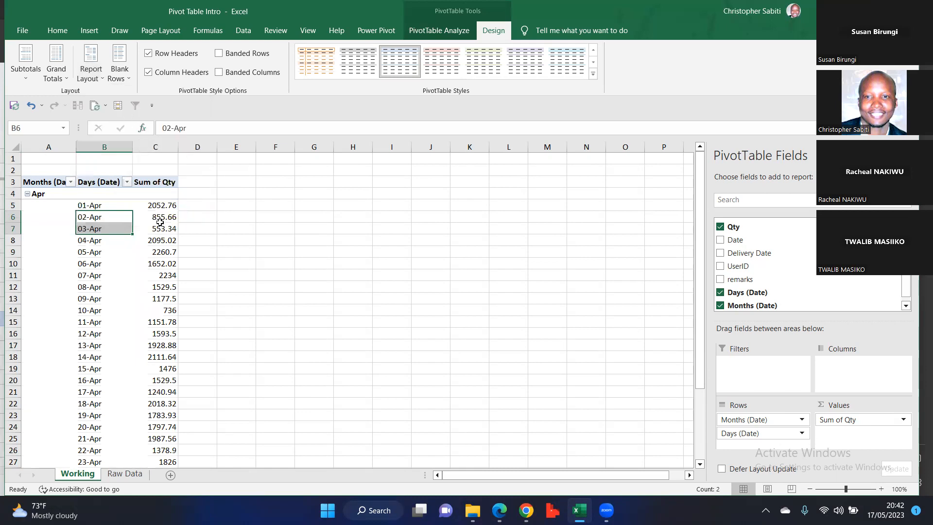
# - Undo the report layout changes back to the compact layout with a single row labels column
pyautogui.hotkey('ctrl', 'z')
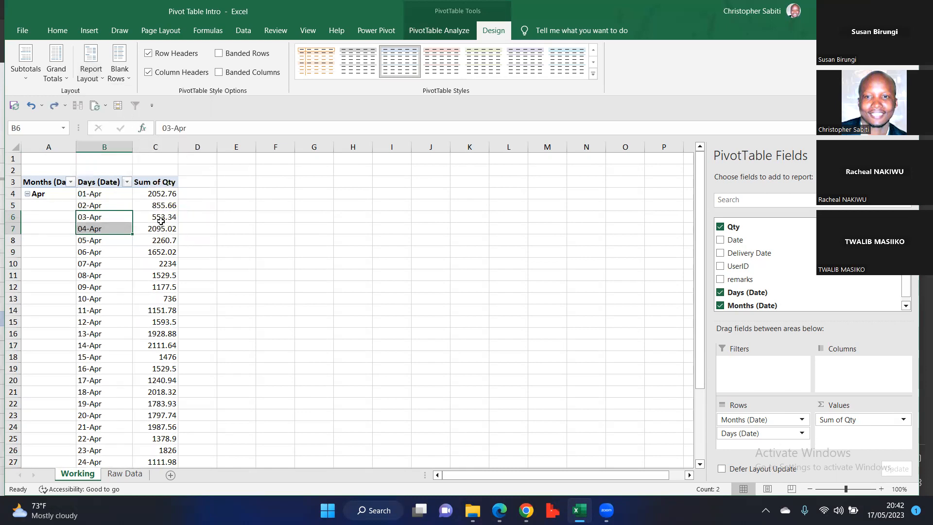
pyautogui.hotkey('ctrl', 'z')
pyautogui.hotkey('ctrl', 'z')
pyautogui.hotkey('ctrl', 'z')
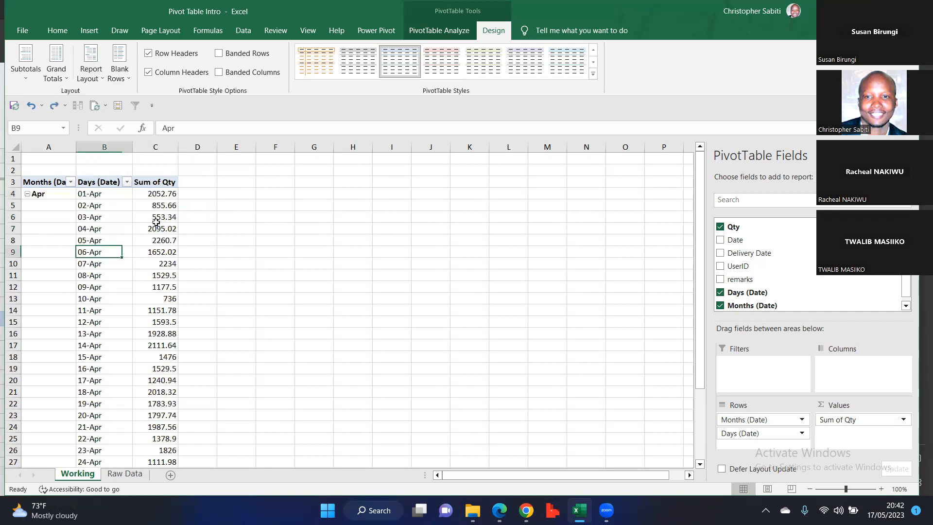
# - Set the pivot table's report layout to Tabular Form again
pyautogui.click(45, 218)
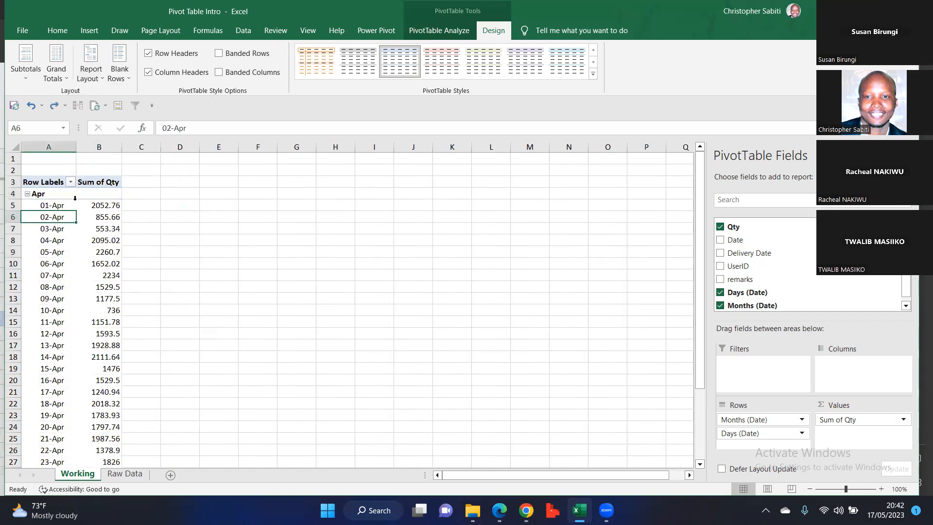
pyautogui.click(91, 73)
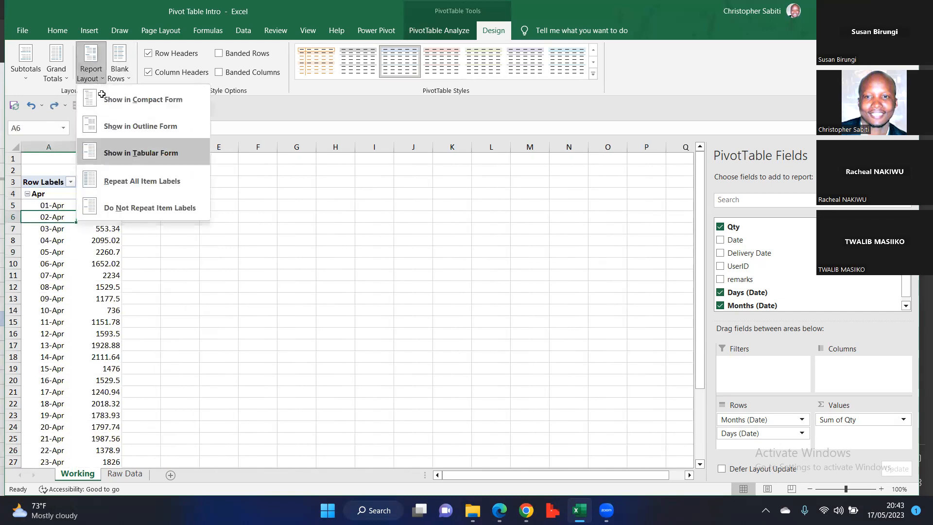
pyautogui.click(183, 258)
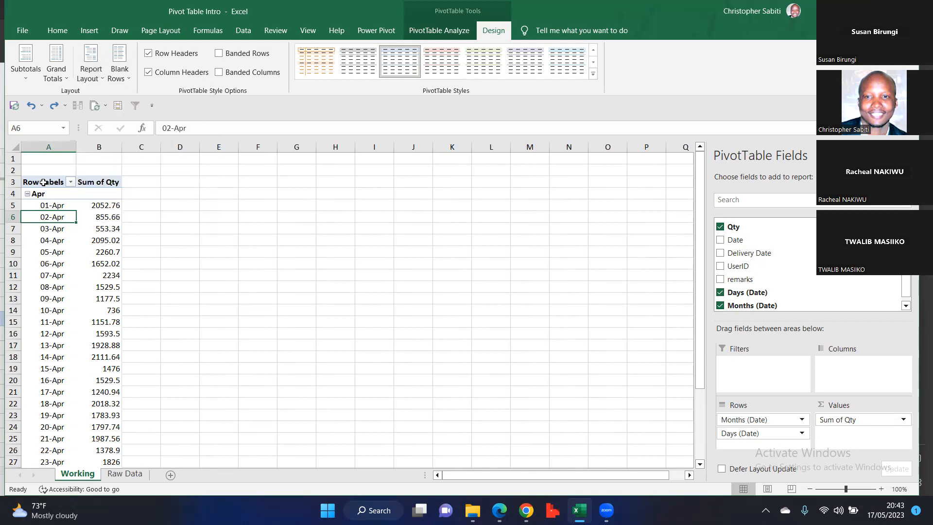
pyautogui.click(92, 78)
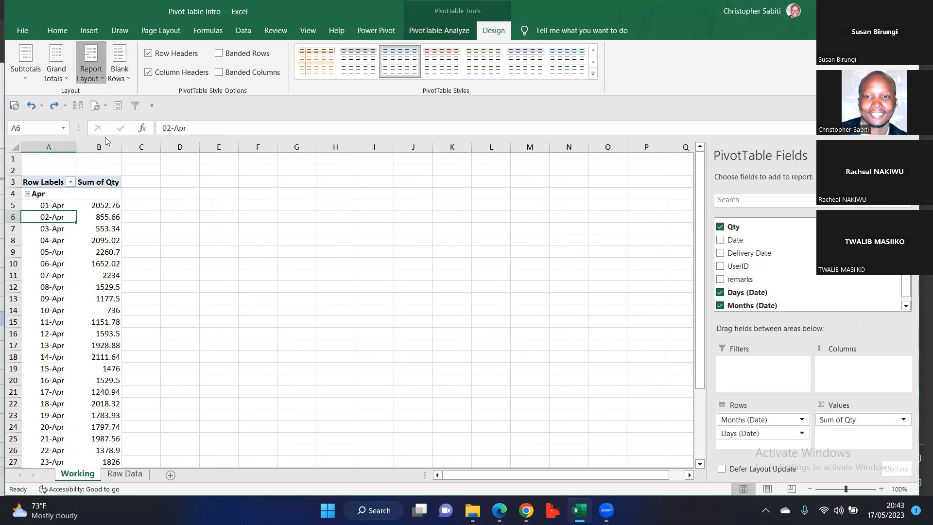
pyautogui.click(133, 154)
# - Examine the months, days and quantity headings and the blank month cells below Apr through the end of the pivot table
pyautogui.click(119, 181)
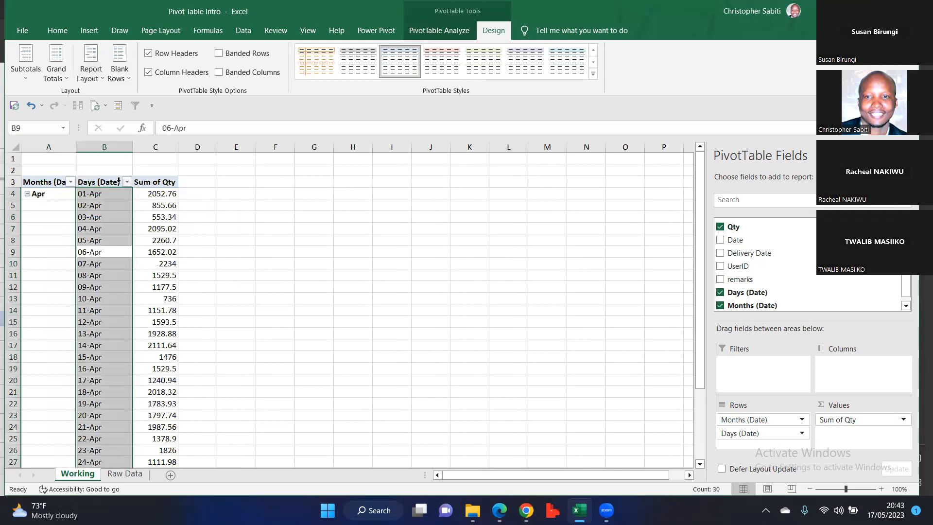
pyautogui.click(161, 181)
pyautogui.click(44, 183)
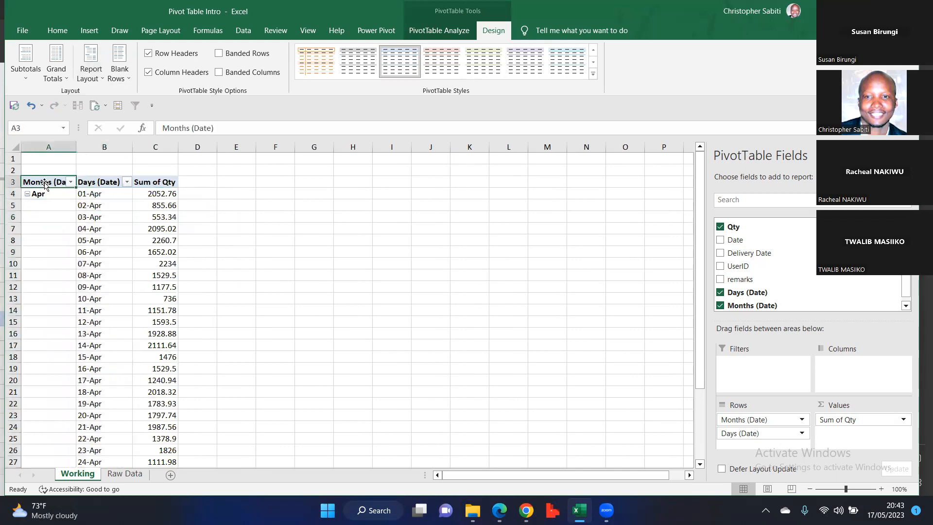
pyautogui.click(99, 184)
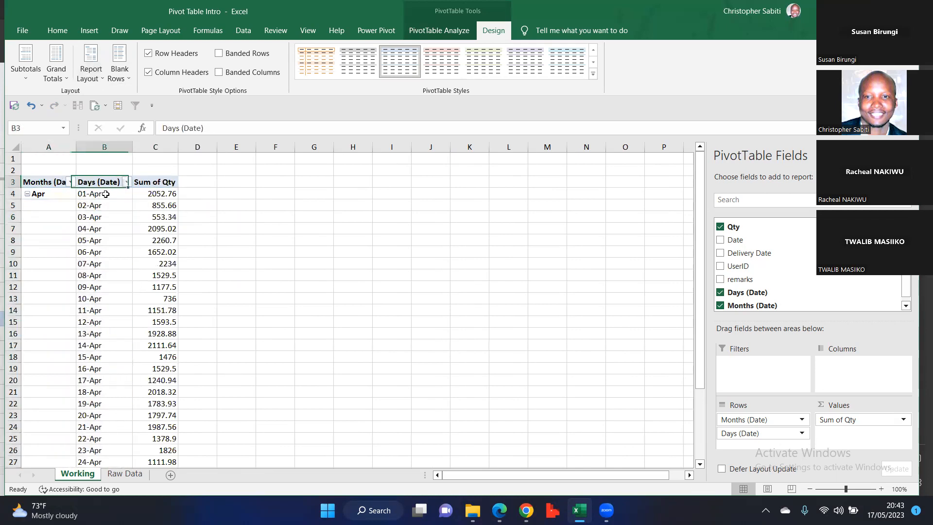
pyautogui.click(154, 183)
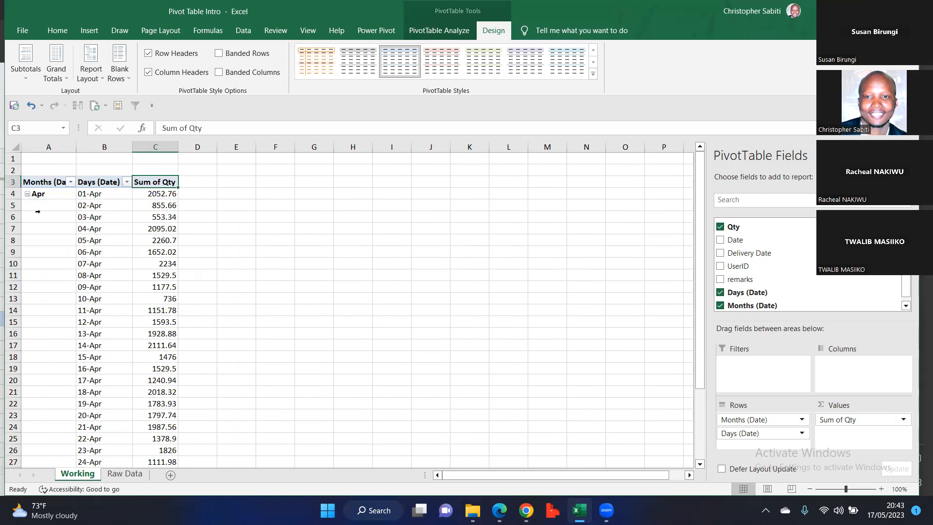
pyautogui.moveTo(45, 205); pyautogui.dragTo(44, 394)
pyautogui.scroll(-5, 73, 348)
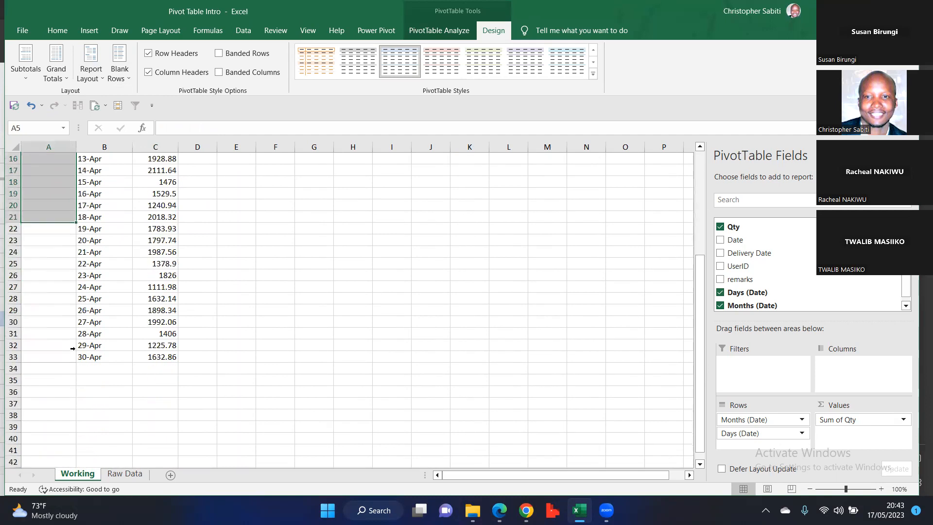
pyautogui.click(45, 368)
pyautogui.scroll(4, 60, 305)
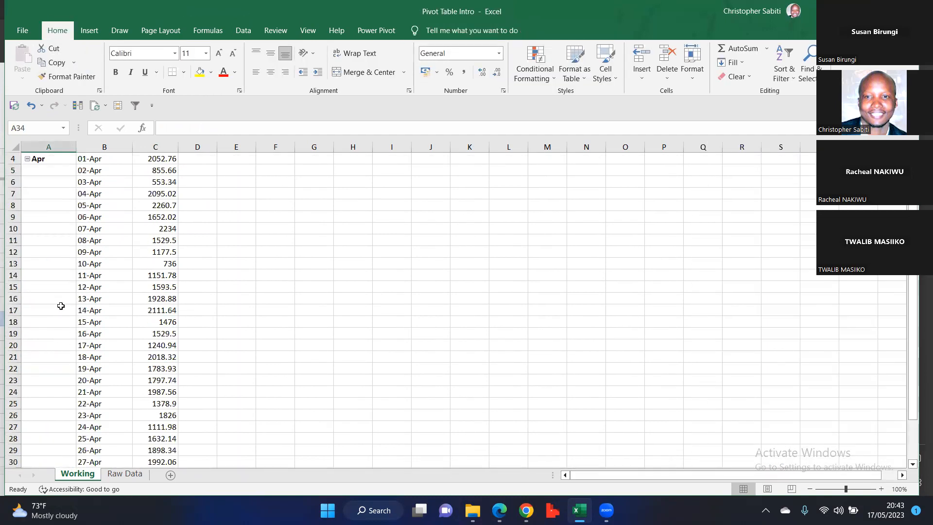
pyautogui.scroll(1, 61, 305)
pyautogui.click(42, 219)
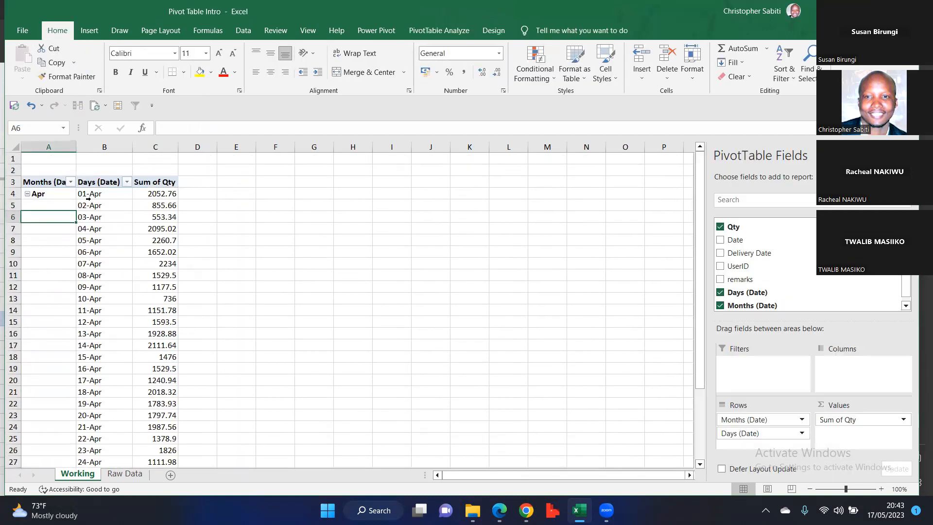
# - Repeat all item labels in the pivot table so the blank month cells are filled, and check down to the 30-Apr row
pyautogui.click(494, 30)
pyautogui.click(93, 75)
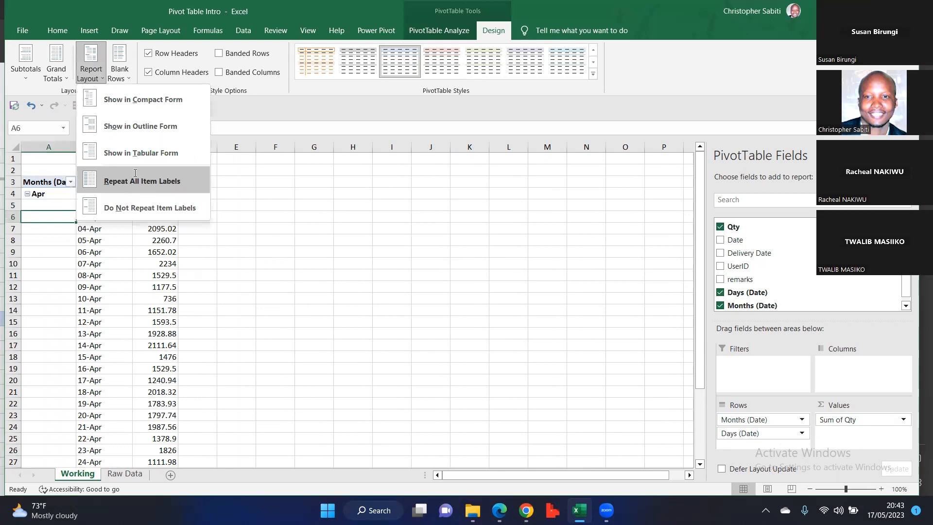
pyautogui.click(33, 205)
pyautogui.moveTo(42, 205); pyautogui.dragTo(51, 353)
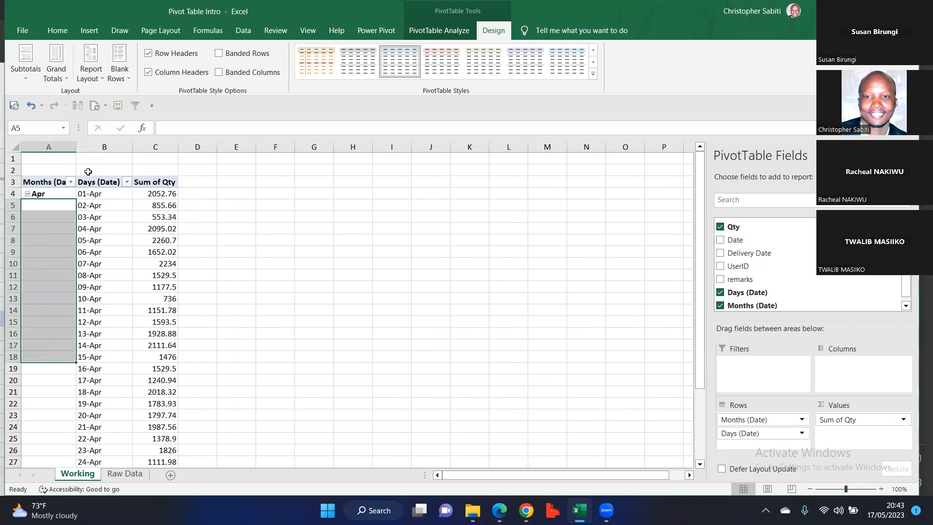
pyautogui.click(50, 257)
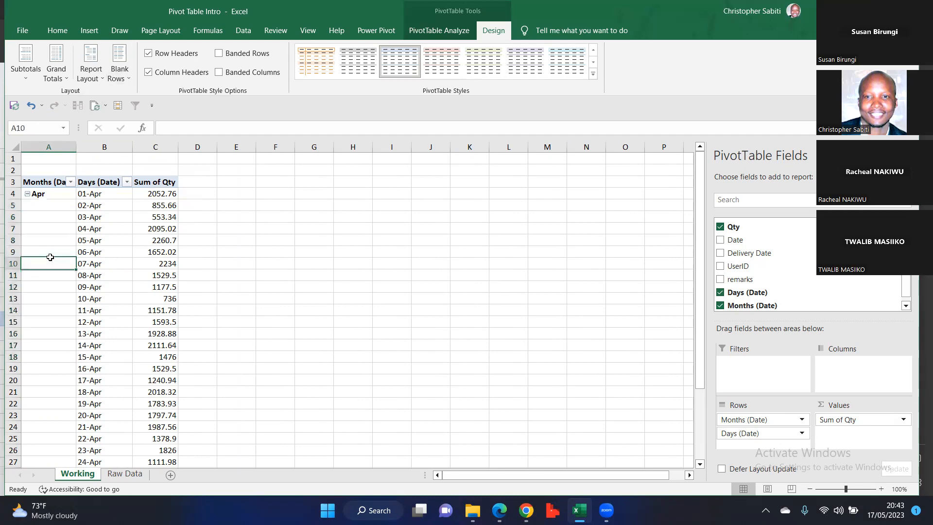
pyautogui.click(90, 73)
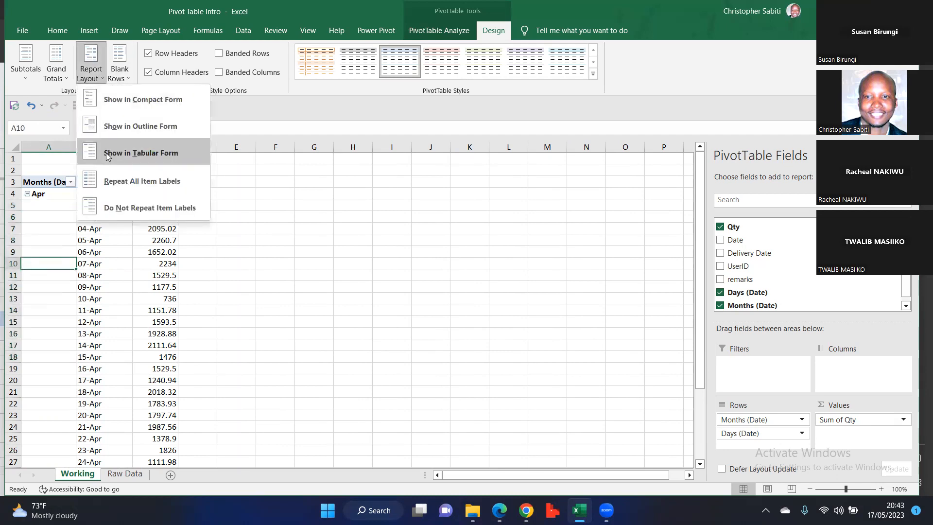
pyautogui.click(115, 178)
pyautogui.click(59, 298)
pyautogui.scroll(-5, 58, 295)
pyautogui.scroll(5, 57, 295)
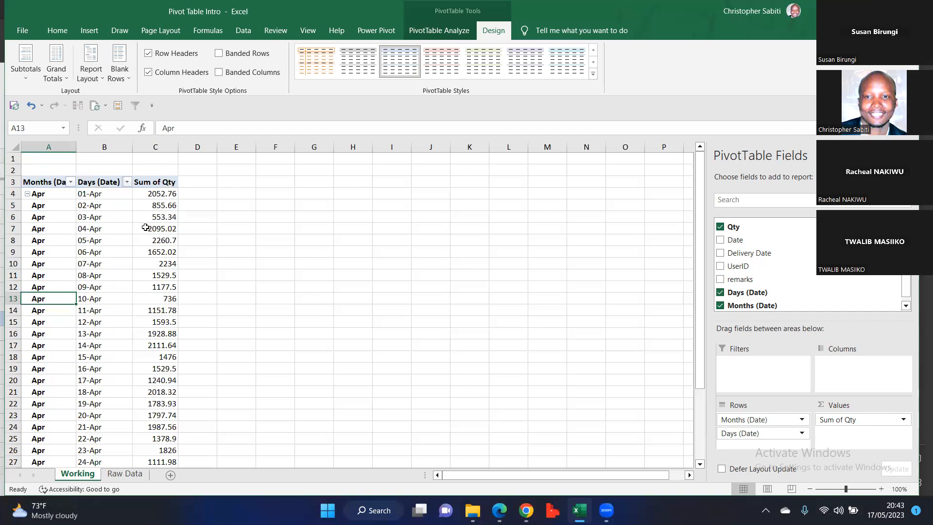
# - Rename the Sum of Qty column heading to Quantity
pyautogui.click(160, 182)
pyautogui.moveTo(190, 127); pyautogui.dragTo(163, 129)
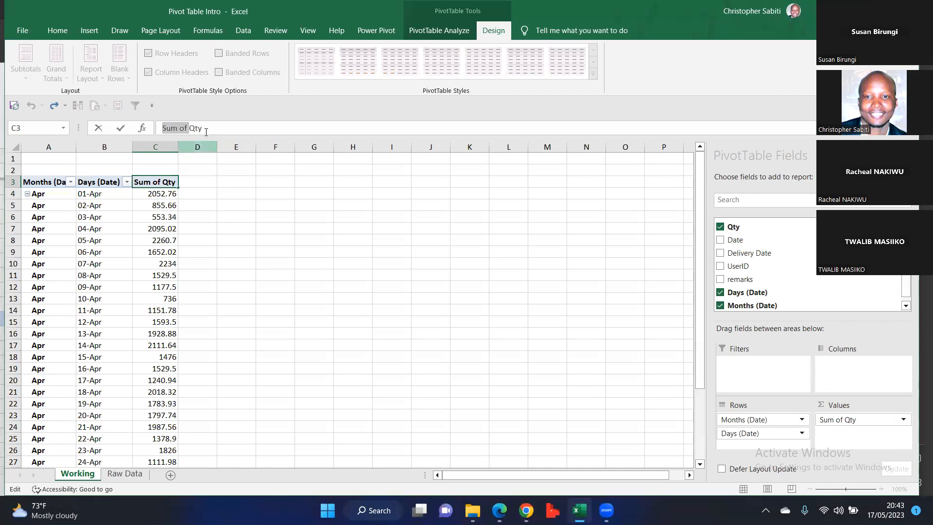
pyautogui.moveTo(203, 129); pyautogui.dragTo(165, 118)
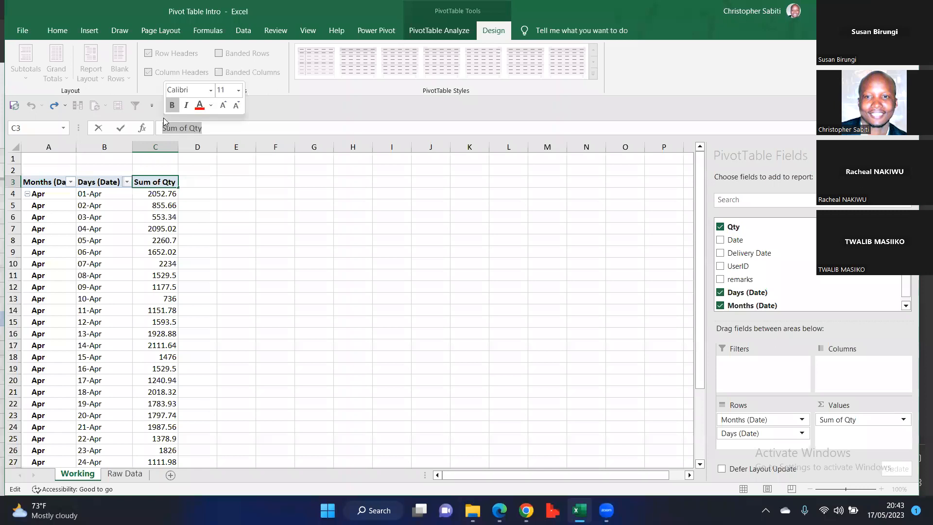
pyautogui.write('Quantity')
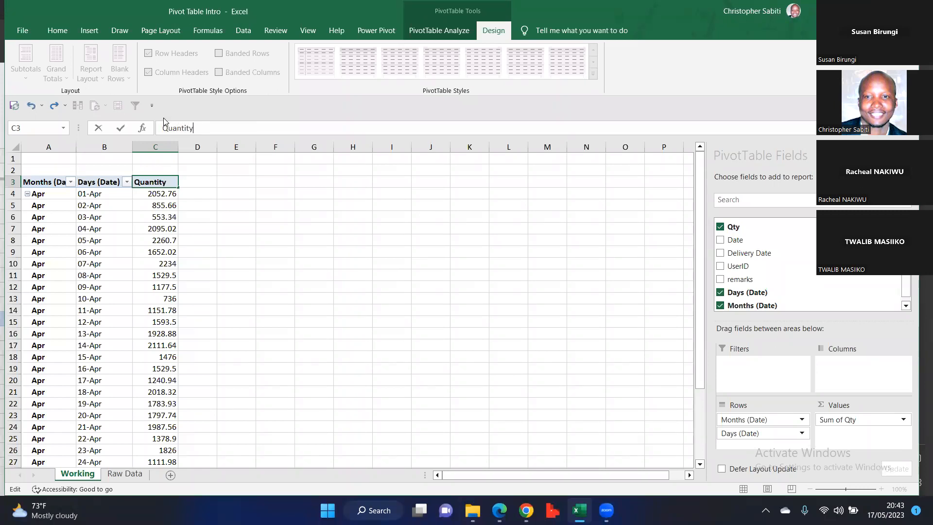
pyautogui.press('Return')
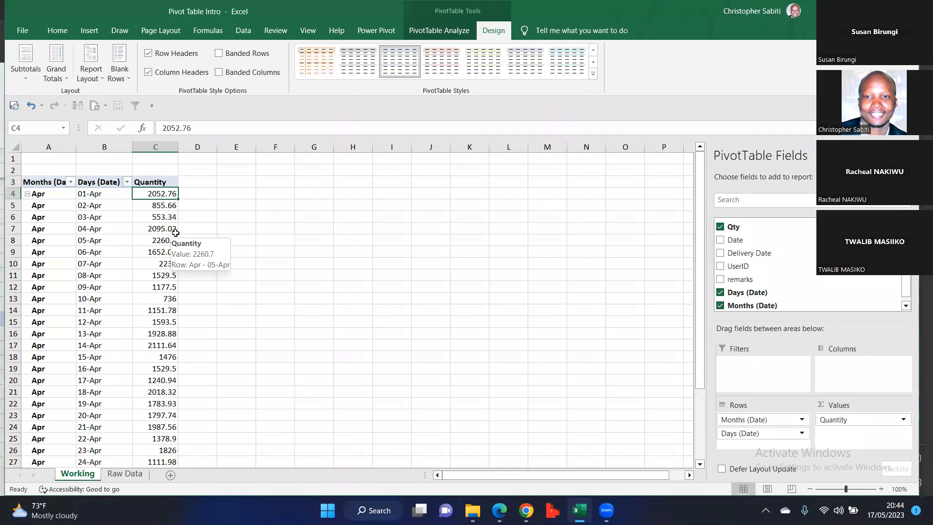
# - Review the daily quantities and add the Qty field to the pivot table's values a second time
pyautogui.click(163, 218)
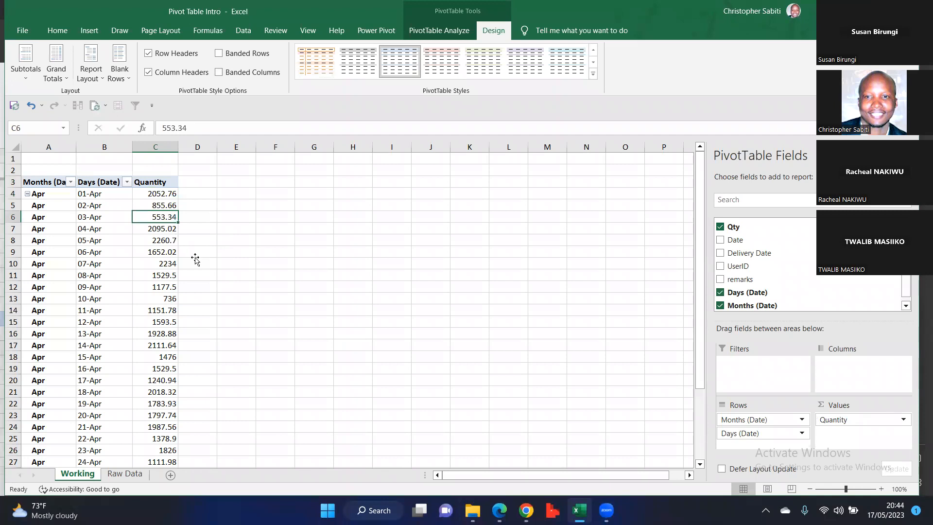
pyautogui.scroll(-6, 194, 258)
pyautogui.scroll(-3, 168, 276)
pyautogui.scroll(5, 173, 276)
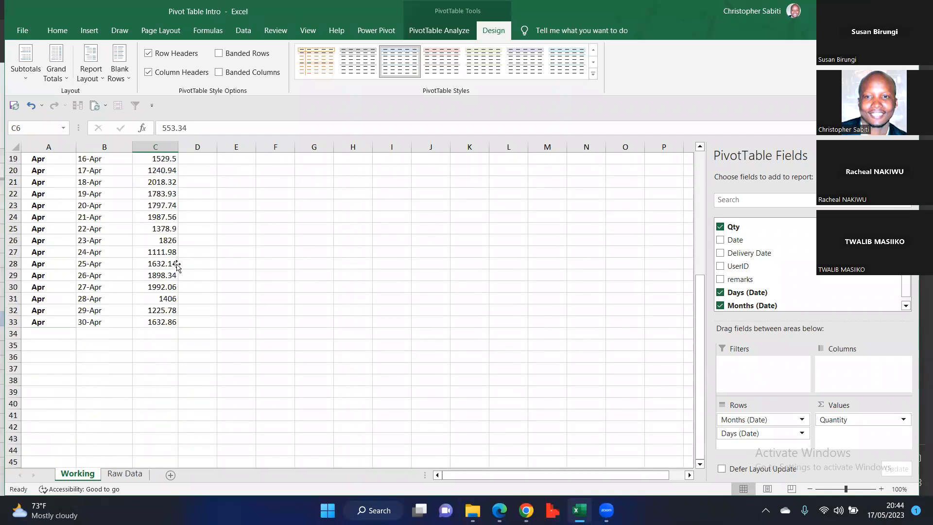
pyautogui.scroll(4, 177, 276)
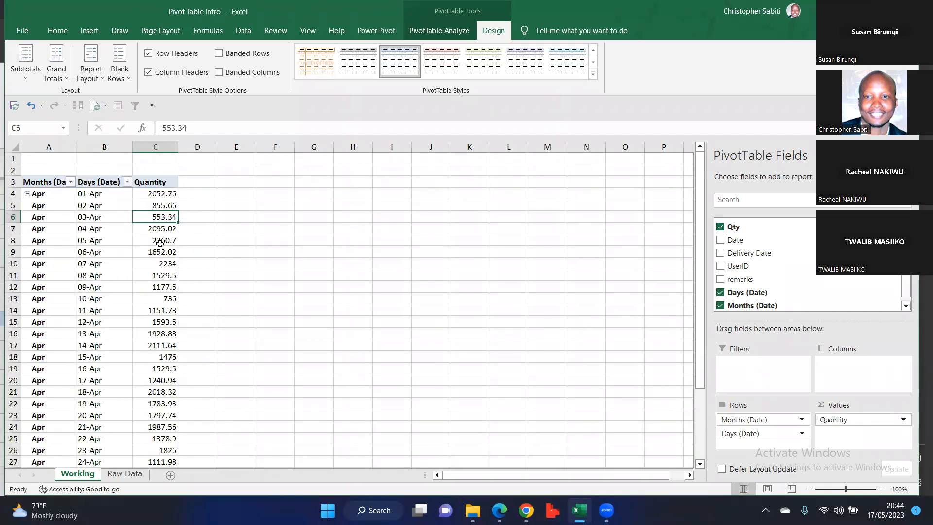
pyautogui.moveTo(160, 243)
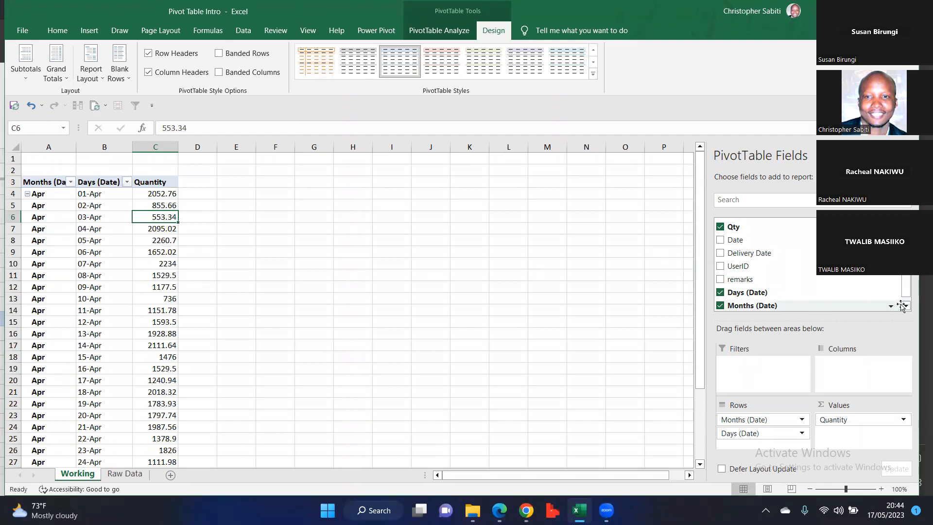
pyautogui.moveTo(736, 232); pyautogui.dragTo(843, 433)
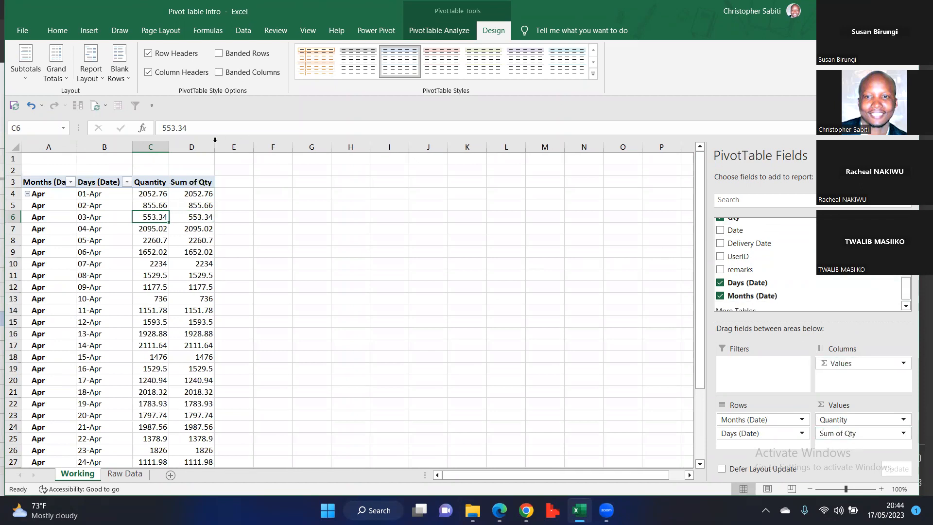
# - Rename the second quantity column's heading to %Qty
pyautogui.click(187, 182)
pyautogui.moveTo(190, 128); pyautogui.dragTo(166, 127)
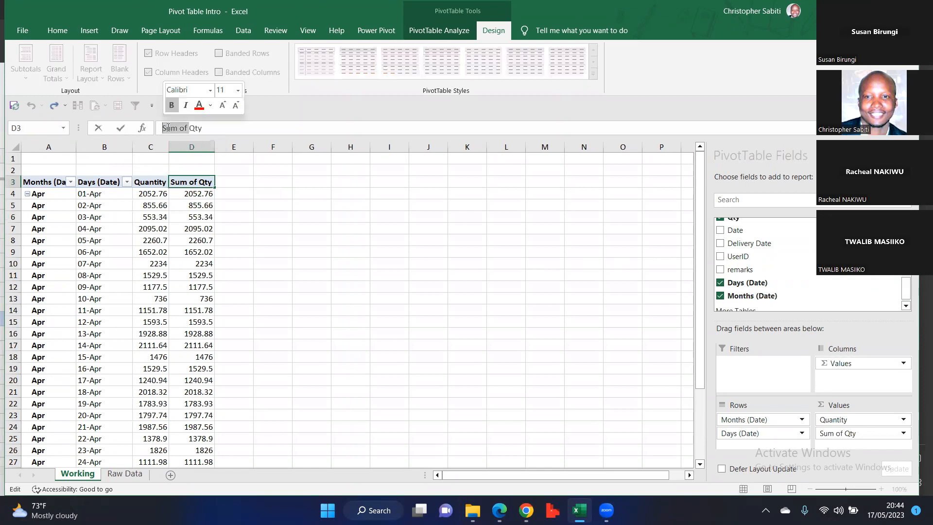
pyautogui.write('%')
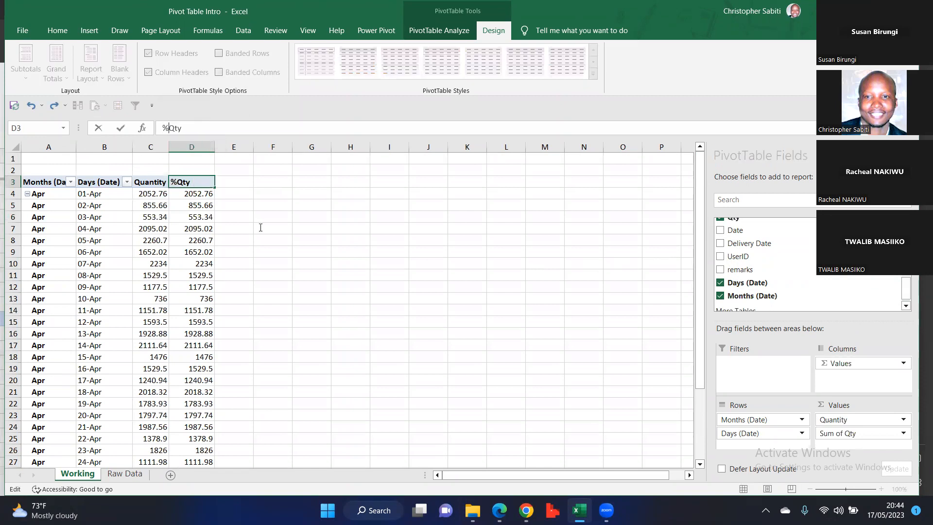
pyautogui.click(261, 227)
# - Confirm the %Qty heading and check the sum of that column's values from 01-Apr to 13-Apr
pyautogui.click(204, 245)
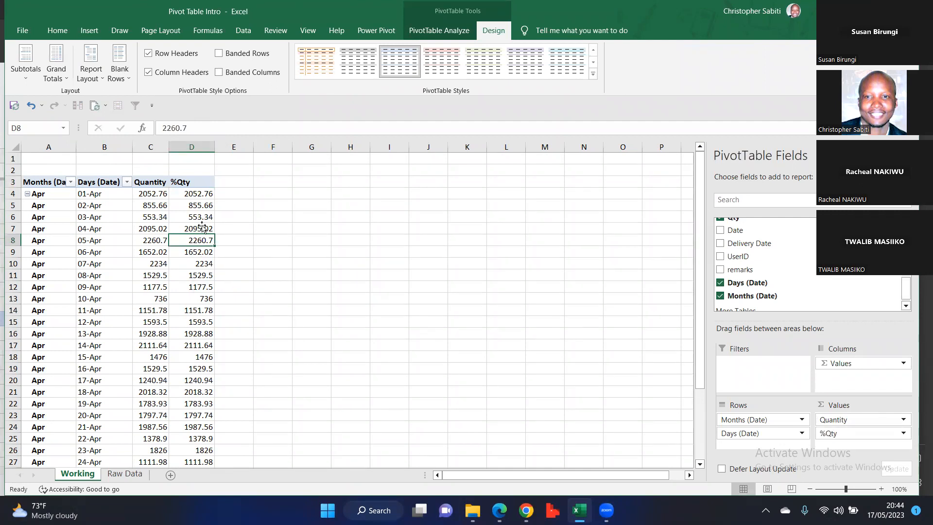
pyautogui.rightClick(197, 195)
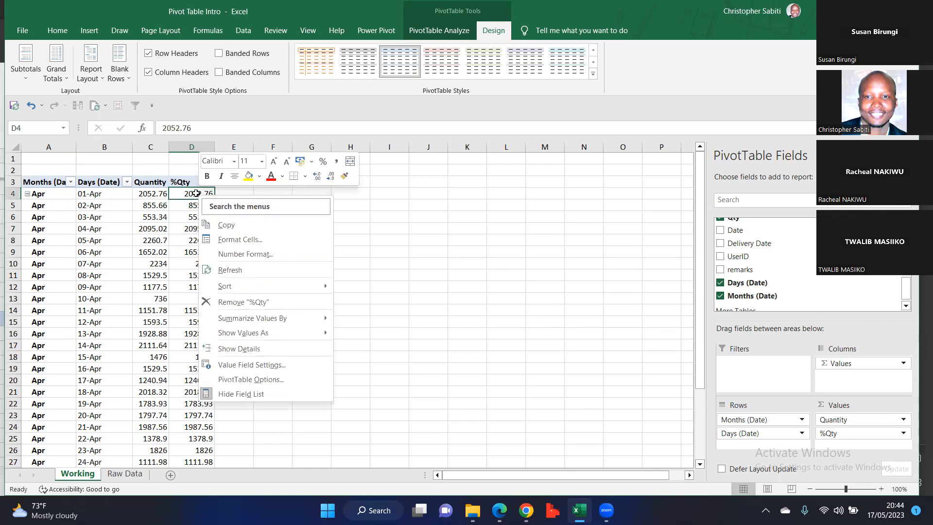
pyautogui.moveTo(249, 317)
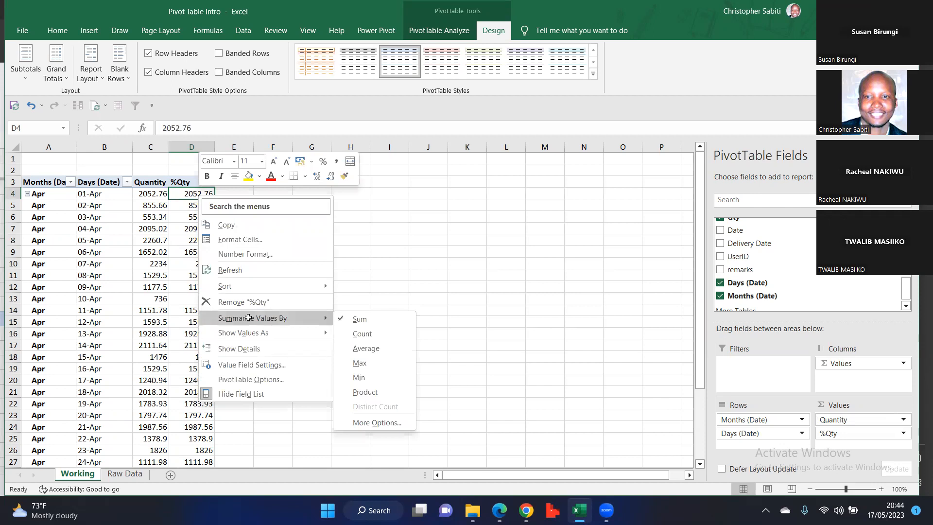
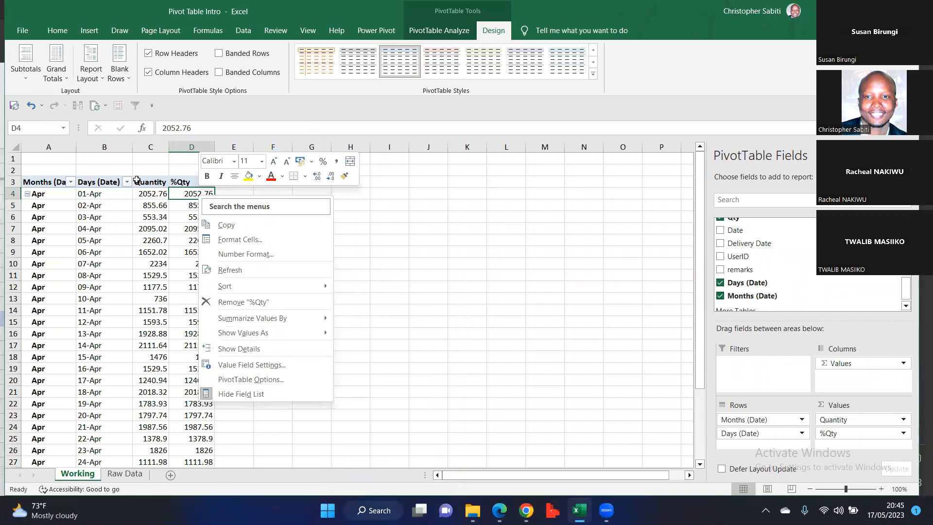
pyautogui.click(158, 218)
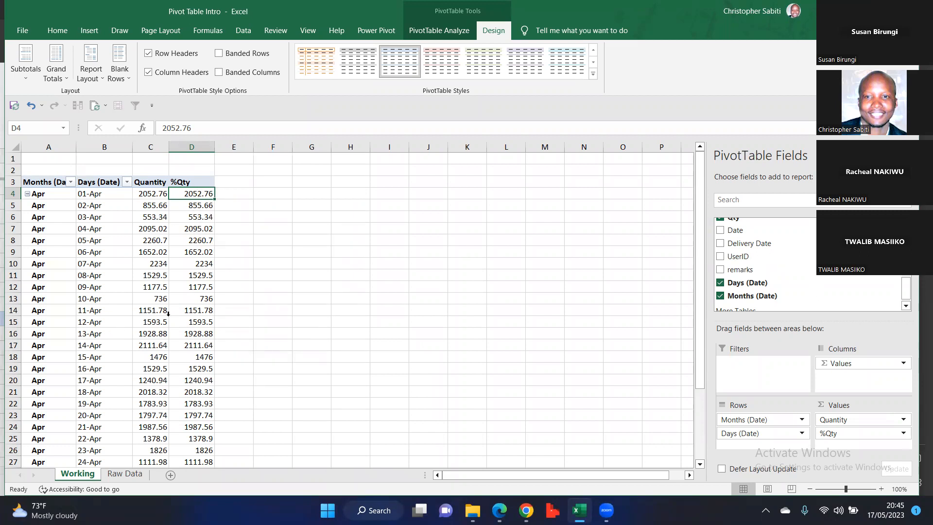
pyautogui.click(201, 323)
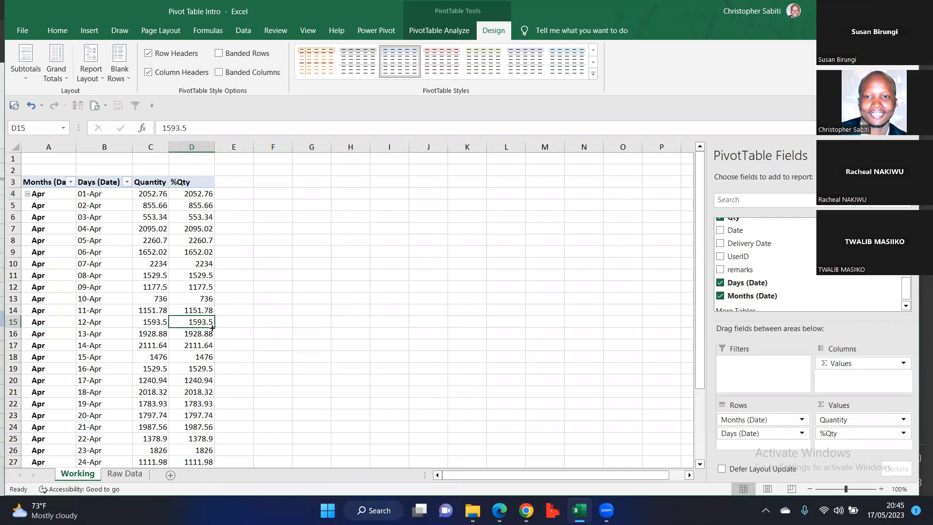
pyautogui.moveTo(197, 194); pyautogui.dragTo(208, 340)
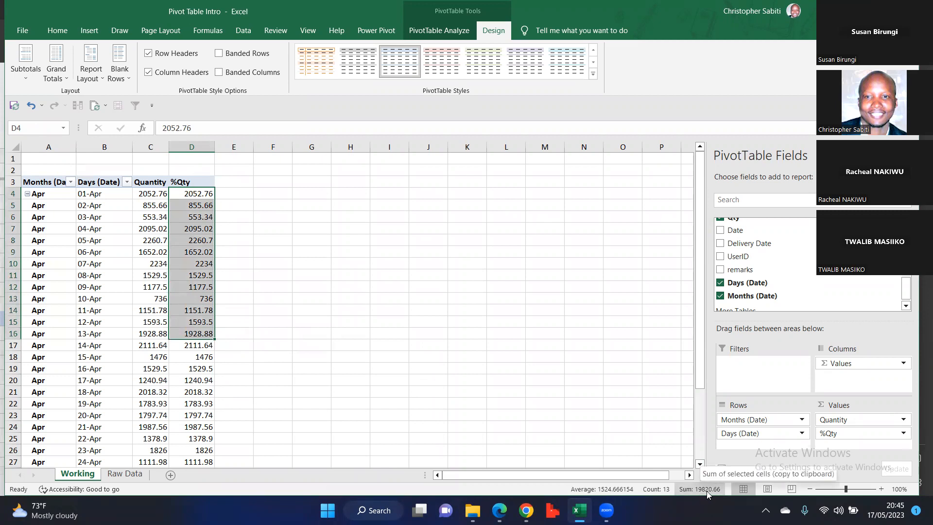
# - Show the %Qty values as a Running Total In with Days (Date) as the base field
pyautogui.click(200, 205)
pyautogui.rightClick(190, 220)
pyautogui.moveTo(278, 346)
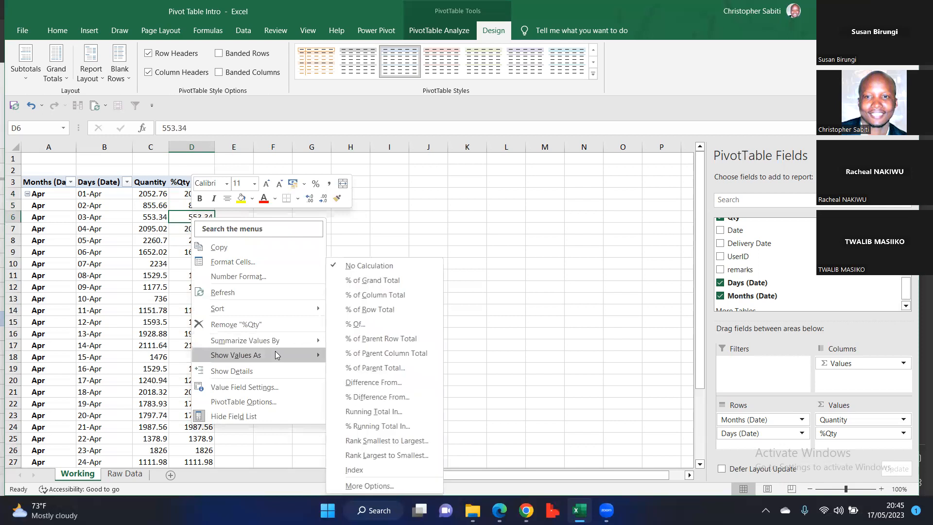
pyautogui.click(381, 412)
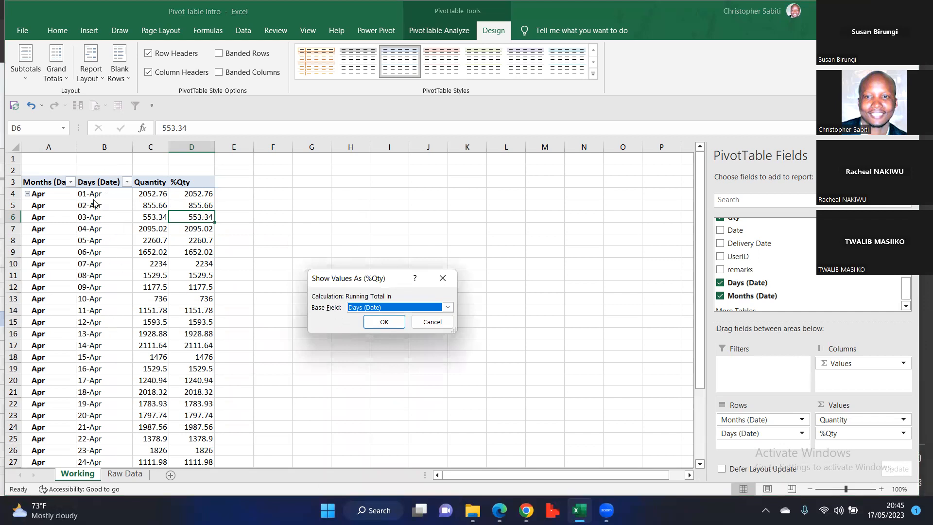
pyautogui.click(378, 322)
# - Compare the running totals in the %Qty column with the daily quantities from 01-Apr down to 30-Apr
pyautogui.click(184, 320)
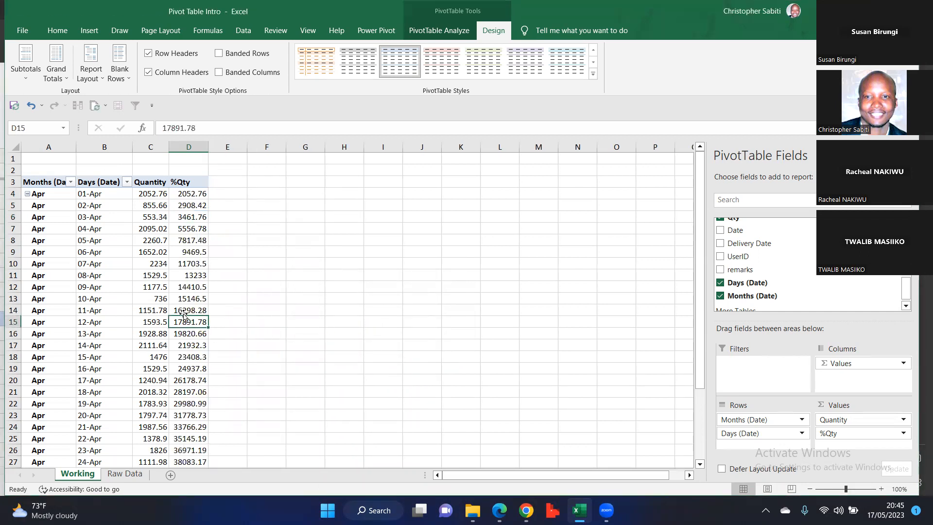
pyautogui.moveTo(149, 193); pyautogui.dragTo(194, 200)
pyautogui.click(158, 205)
pyautogui.click(187, 208)
pyautogui.scroll(-7, 186, 288)
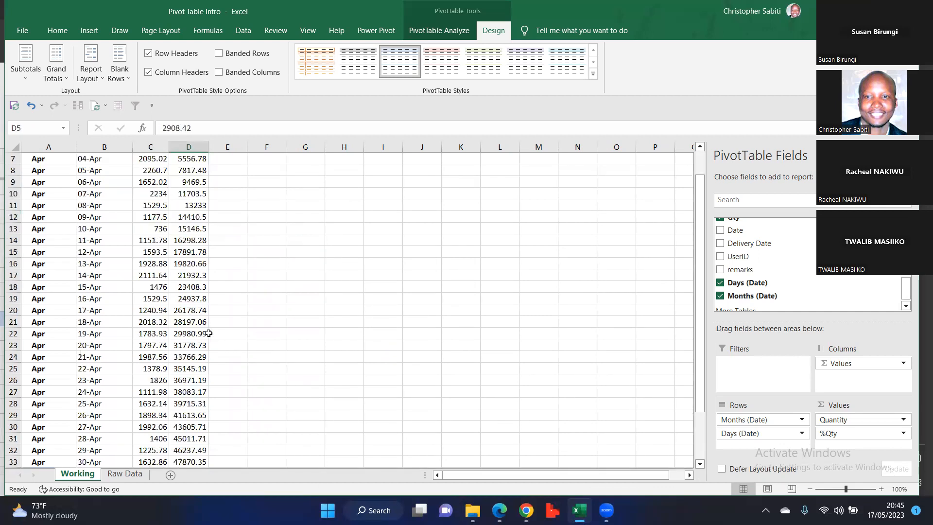
pyautogui.click(186, 287)
pyautogui.click(142, 297)
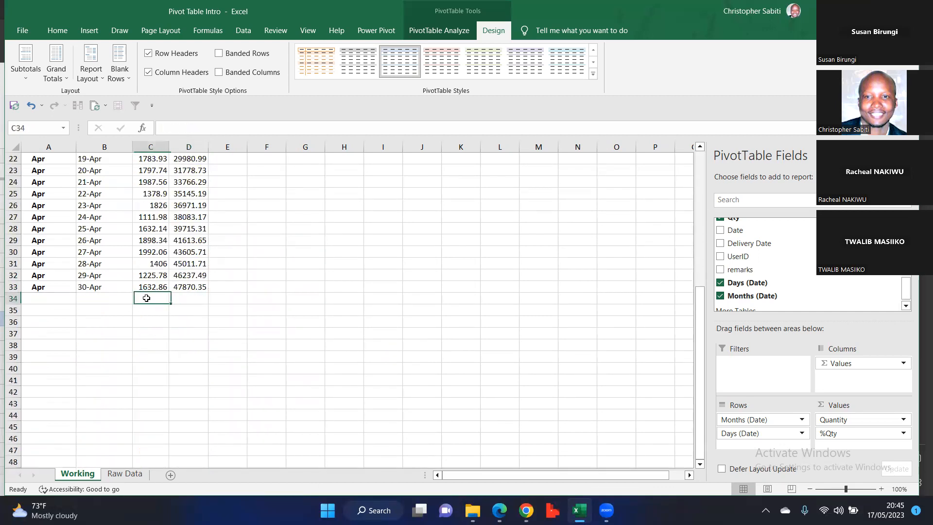
pyautogui.click(193, 287)
pyautogui.scroll(7, 225, 285)
pyautogui.scroll(-2, 204, 207)
pyautogui.scroll(2, 203, 207)
# - Examine the running totals from 01-Apr to 20-Apr and check which calculation the %Qty column uses
pyautogui.moveTo(182, 181); pyautogui.dragTo(191, 364)
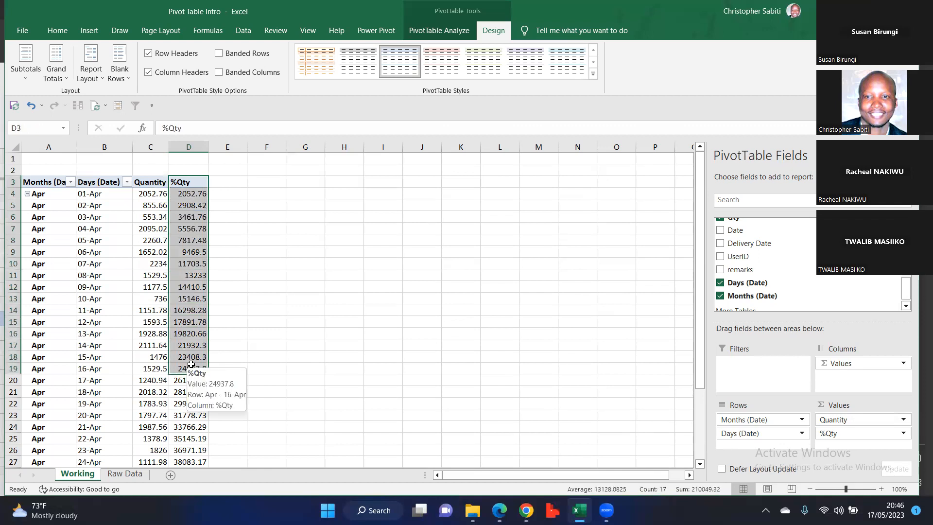
pyautogui.moveTo(194, 193); pyautogui.dragTo(192, 416)
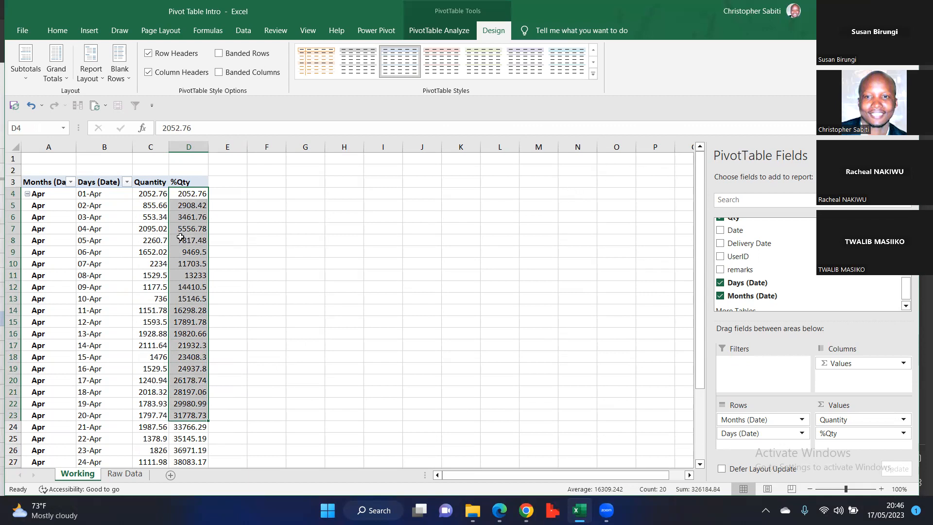
pyautogui.rightClick(175, 222)
pyautogui.press('Escape')
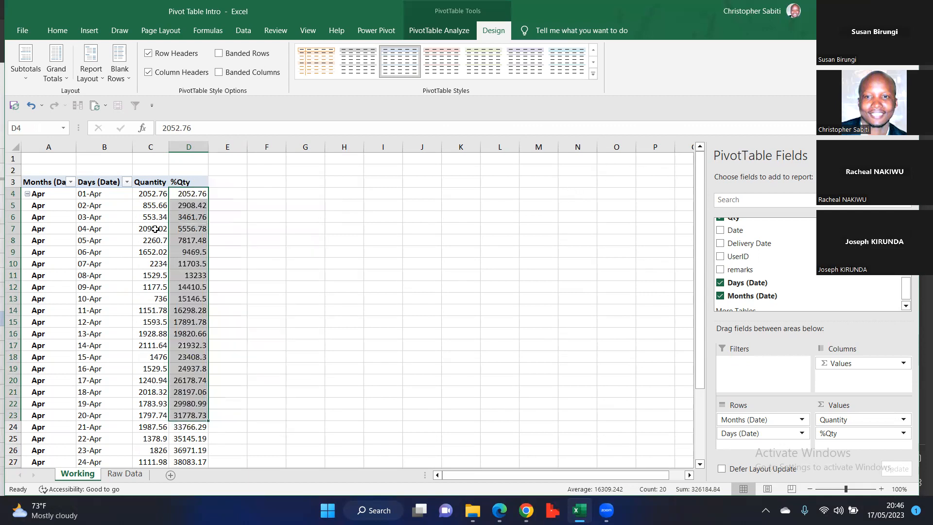
pyautogui.click(187, 238)
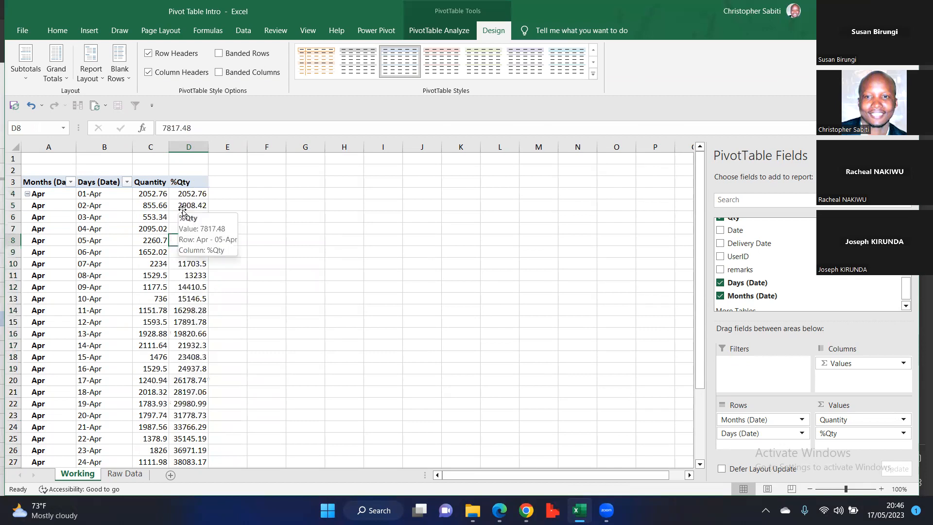
pyautogui.rightClick(186, 227)
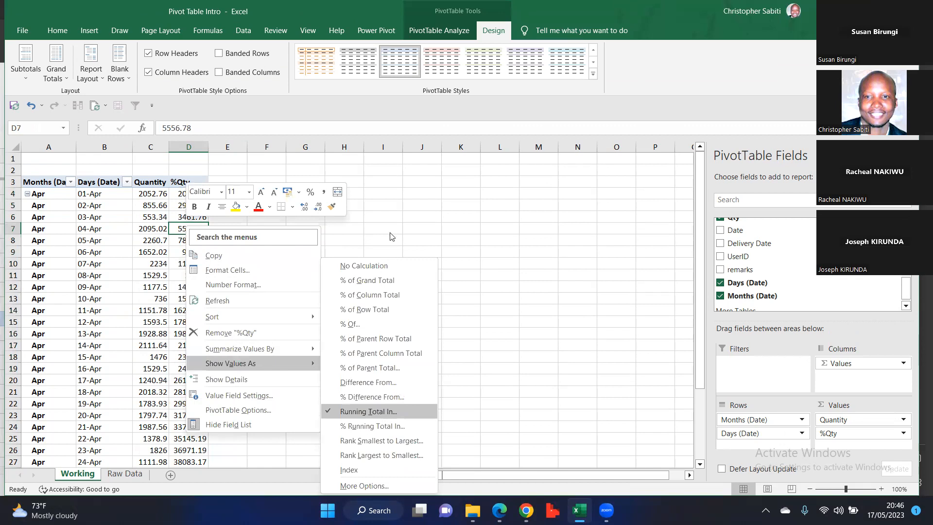
pyautogui.click(381, 214)
# - Sum the Quantity cells for the first two days and the first three days to verify the 02-Apr and 03-Apr running totals
pyautogui.moveTo(152, 194); pyautogui.dragTo(152, 205)
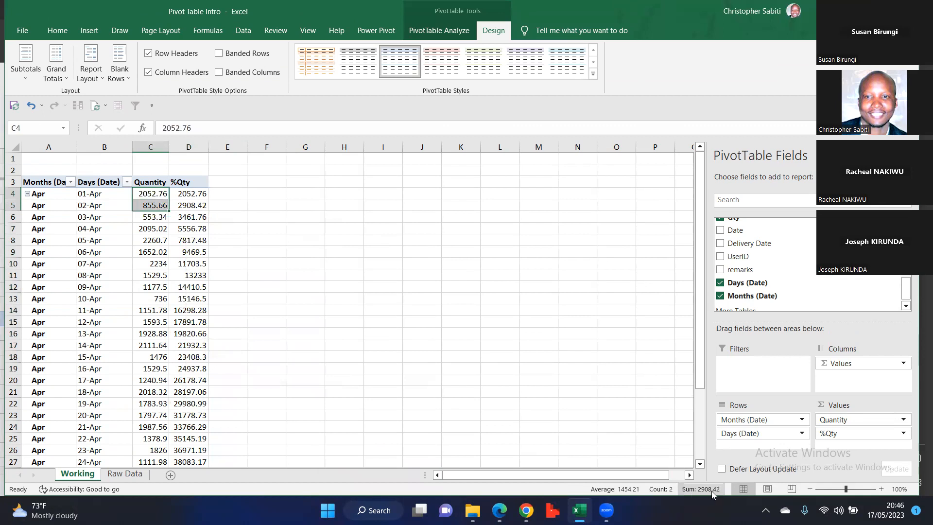
pyautogui.click(191, 206)
pyautogui.moveTo(159, 195); pyautogui.dragTo(155, 215)
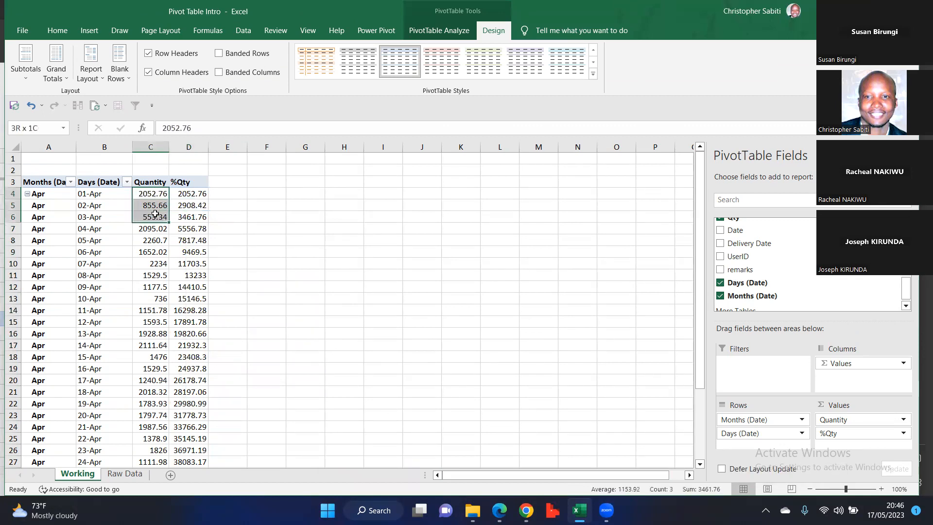
pyautogui.click(189, 219)
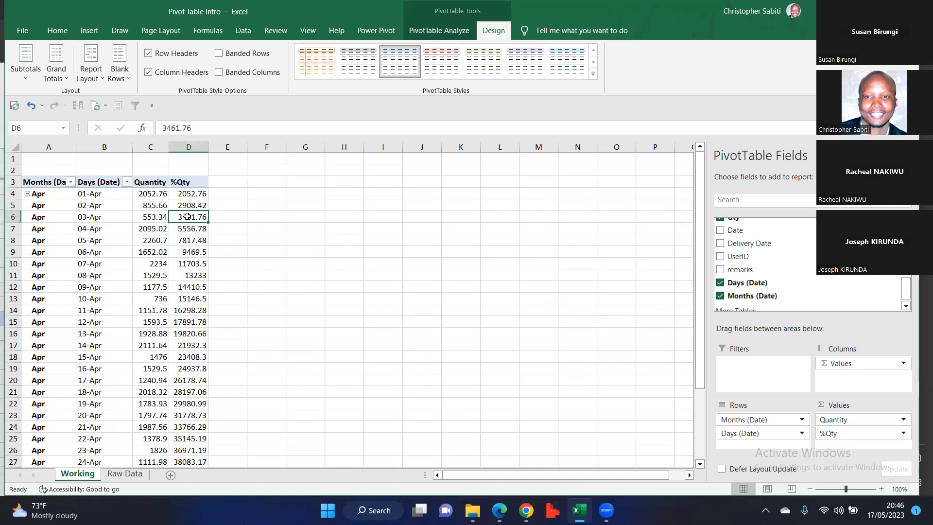
pyautogui.rightClick(187, 217)
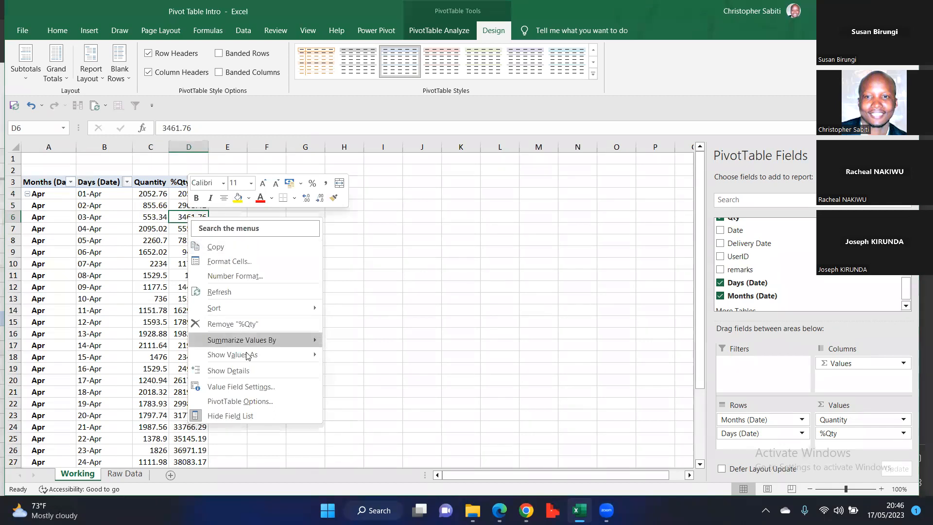
pyautogui.moveTo(261, 357)
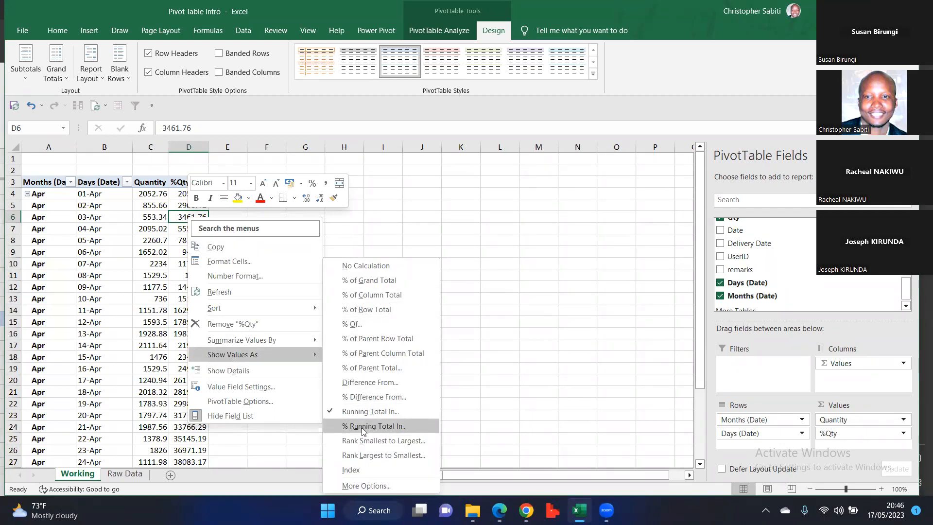
pyautogui.click(169, 268)
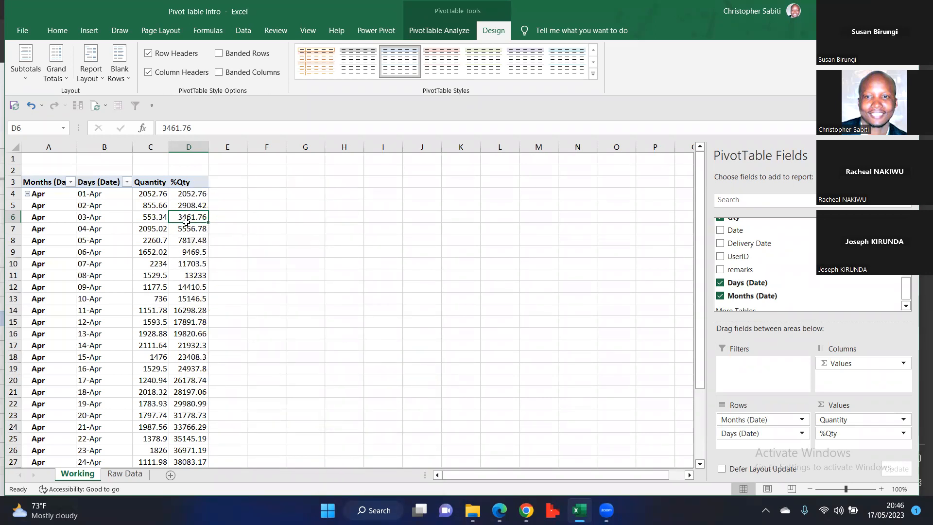
# - Follow the running total from 03-Apr down to the 30-Apr row
pyautogui.scroll(-2, 191, 345)
pyautogui.press('Down')
pyautogui.press('Down')
pyautogui.press('Down')
pyautogui.press('Down')
pyautogui.press('Down')
pyautogui.press('Down')
pyautogui.press('Down')
pyautogui.press('Down')
pyautogui.press('Down')
pyautogui.press('Down')
pyautogui.press('Down')
pyautogui.press('Down')
pyautogui.press('Down')
pyautogui.press('Down')
pyautogui.press('Down')
pyautogui.press('Down')
pyautogui.press('Down')
pyautogui.press('Down')
pyautogui.press('Down')
pyautogui.press('Down')
pyautogui.scroll(2, 209, 310)
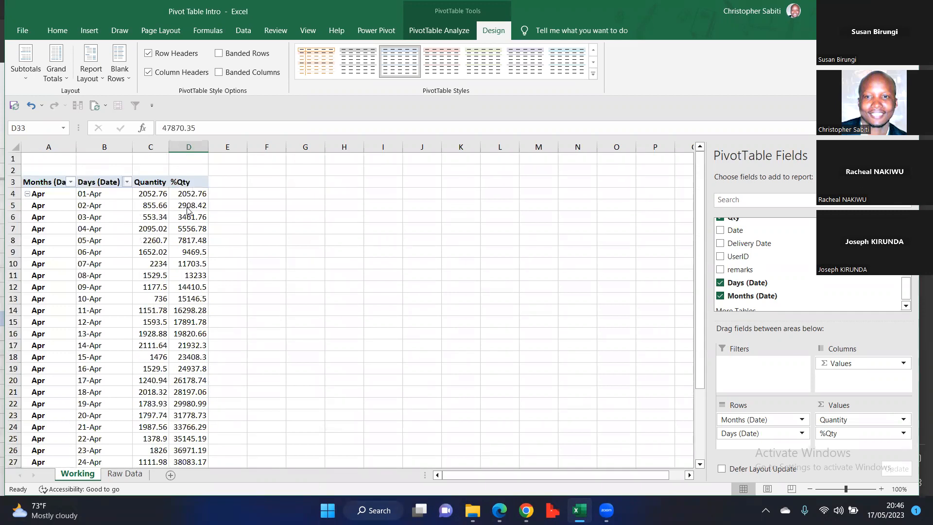
# - Show the %Qty values as % Running Total In with Days (Date) as the base field
pyautogui.rightClick(188, 208)
pyautogui.moveTo(243, 351)
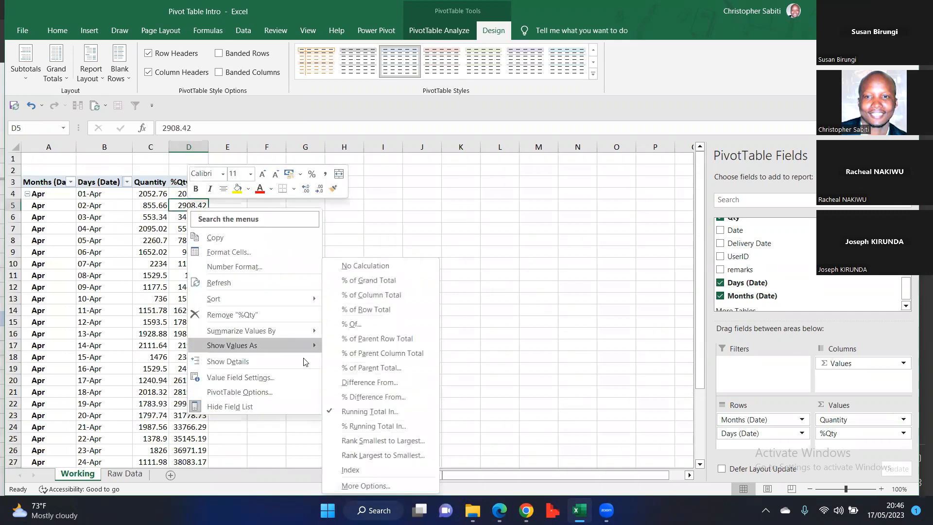
pyautogui.click(373, 427)
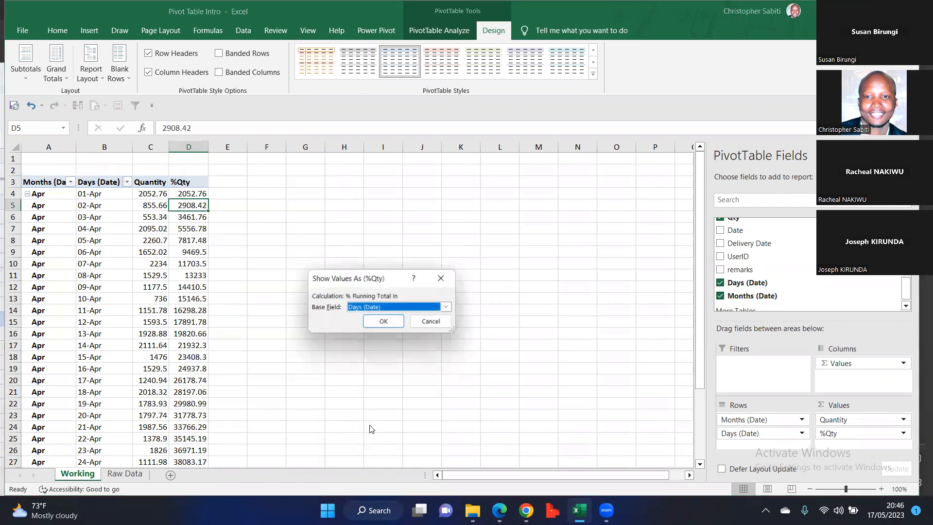
pyautogui.click(372, 322)
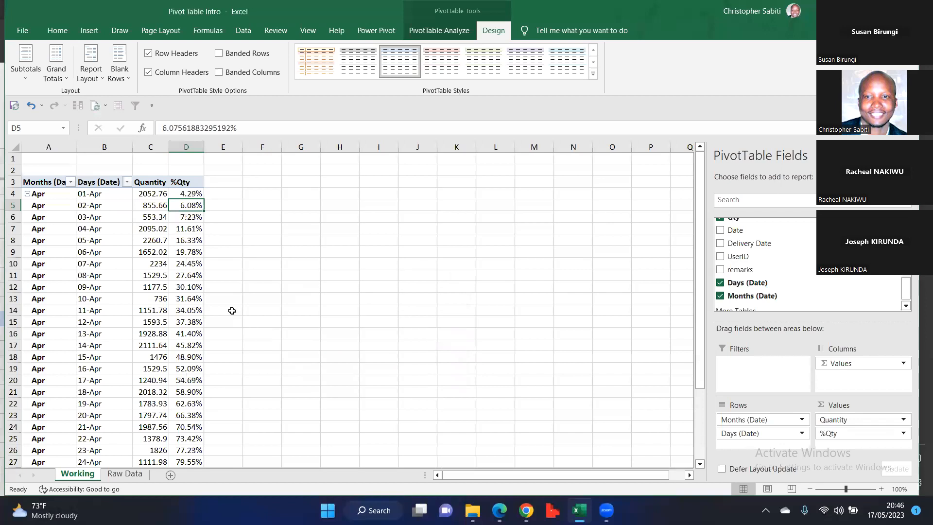
# - Review the cumulative percentages from 01-Apr to 30-Apr and examine the share reached by 15-Apr
pyautogui.click(190, 195)
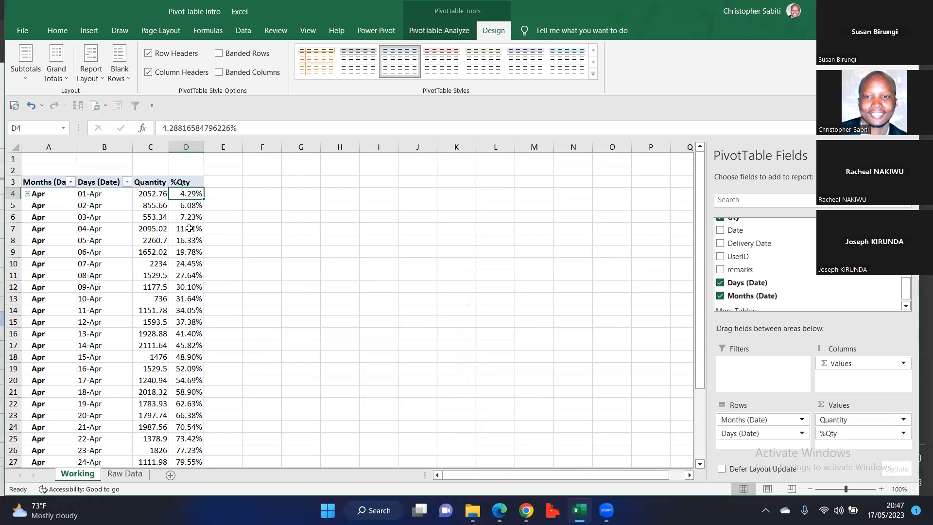
pyautogui.scroll(-6, 189, 229)
pyautogui.click(189, 322)
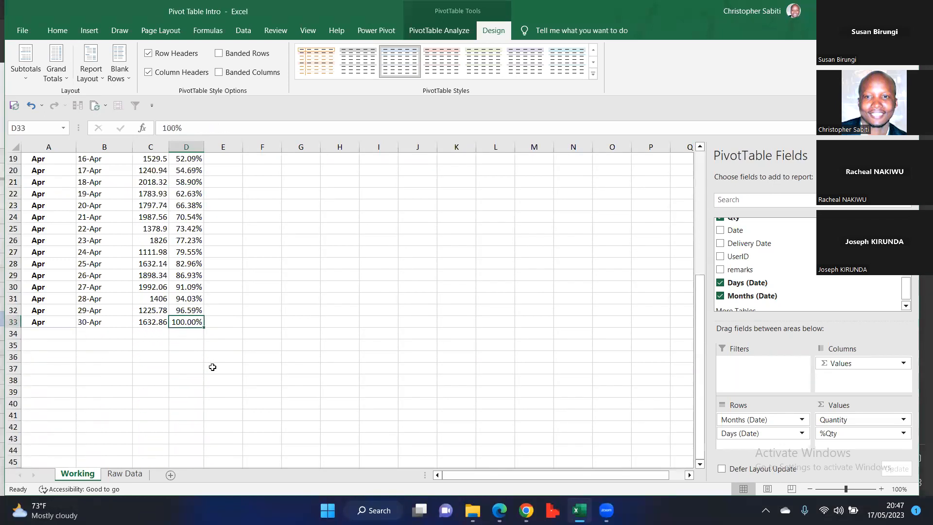
pyautogui.scroll(5, 229, 374)
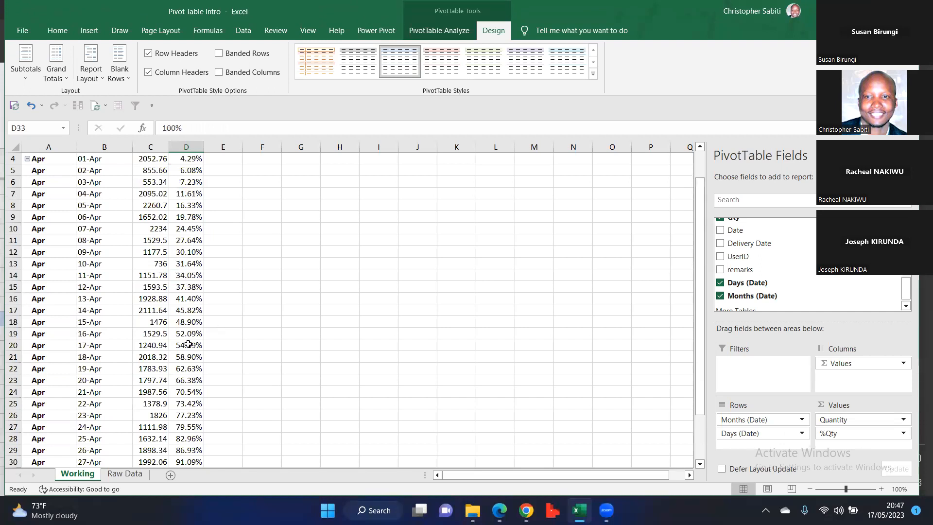
pyautogui.click(13, 322)
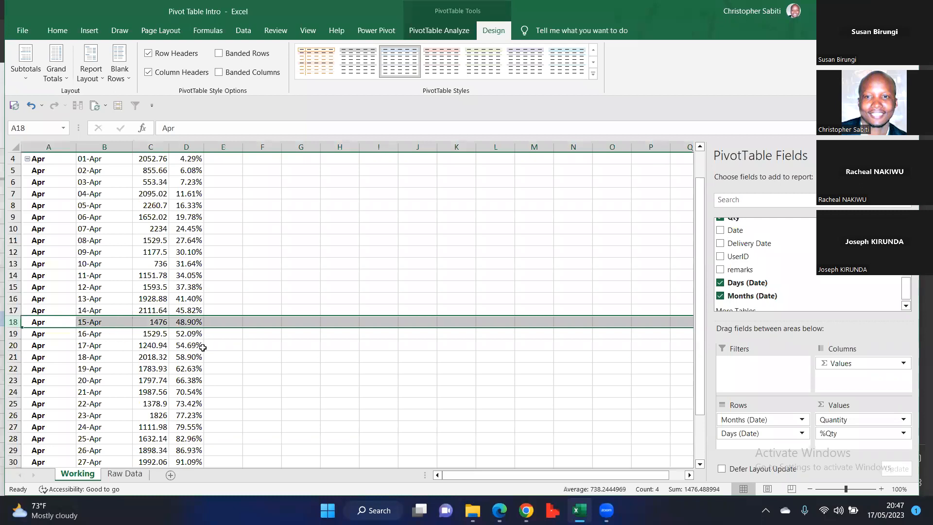
pyautogui.moveTo(183, 322)
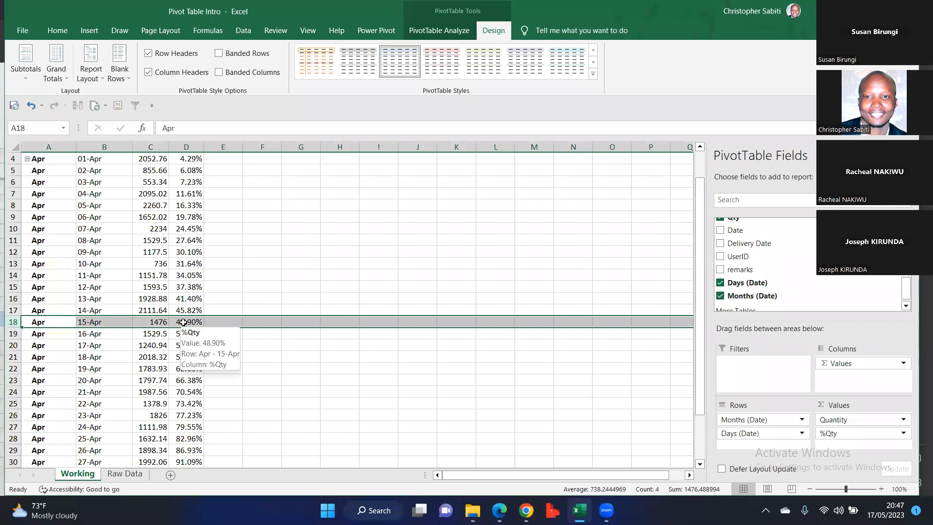
pyautogui.scroll(1, 216, 299)
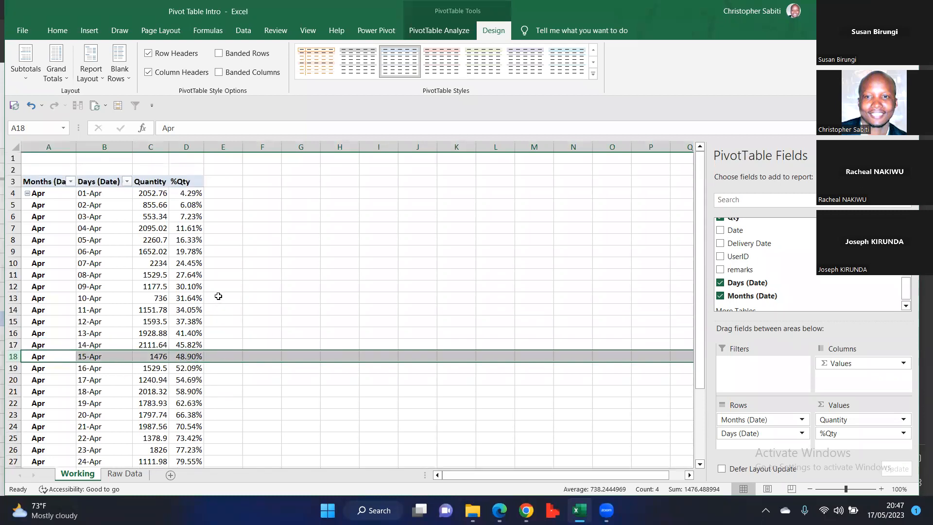
pyautogui.moveTo(165, 194); pyautogui.dragTo(182, 359)
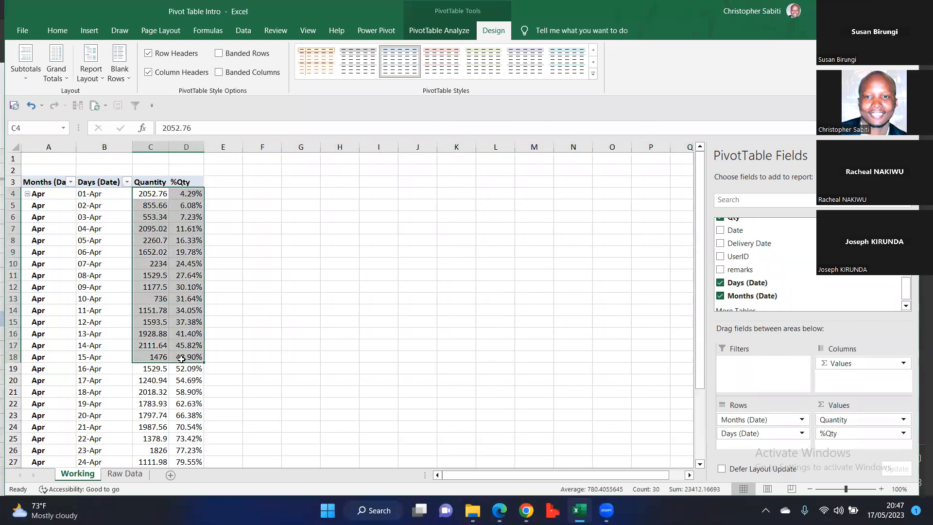
pyautogui.scroll(-2, 238, 351)
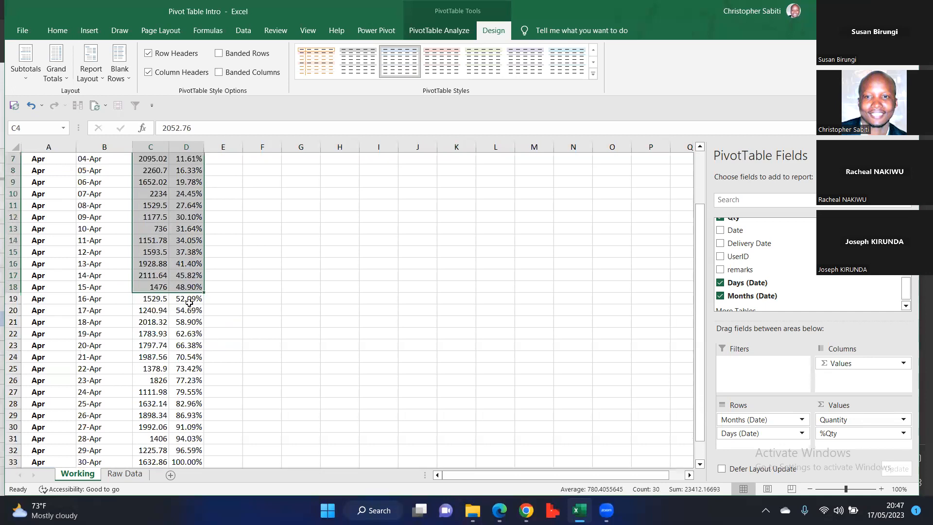
# - Examine the cumulative %Qty values for the second half of the month, from 16-Apr to 30-Apr
pyautogui.moveTo(158, 296); pyautogui.dragTo(228, 385)
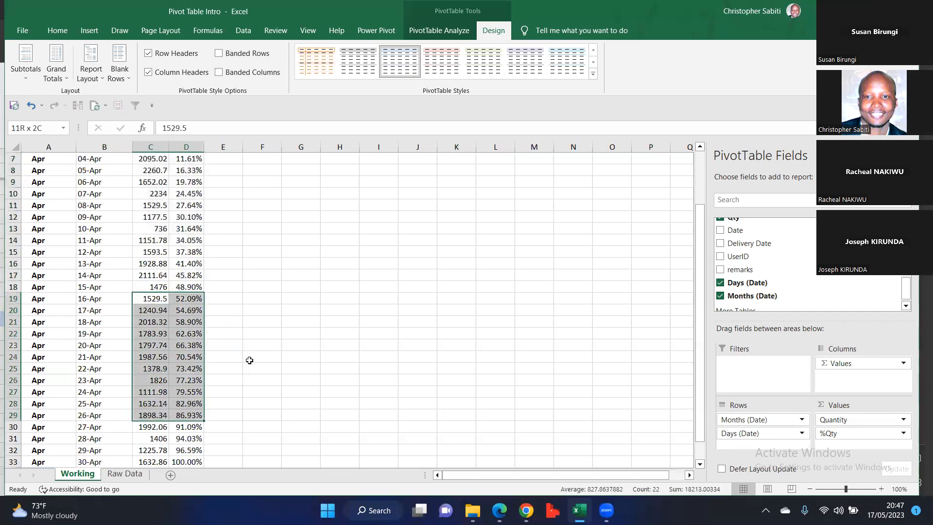
pyautogui.scroll(-2, 248, 350)
pyautogui.moveTo(175, 228); pyautogui.dragTo(182, 380)
pyautogui.click(13, 217)
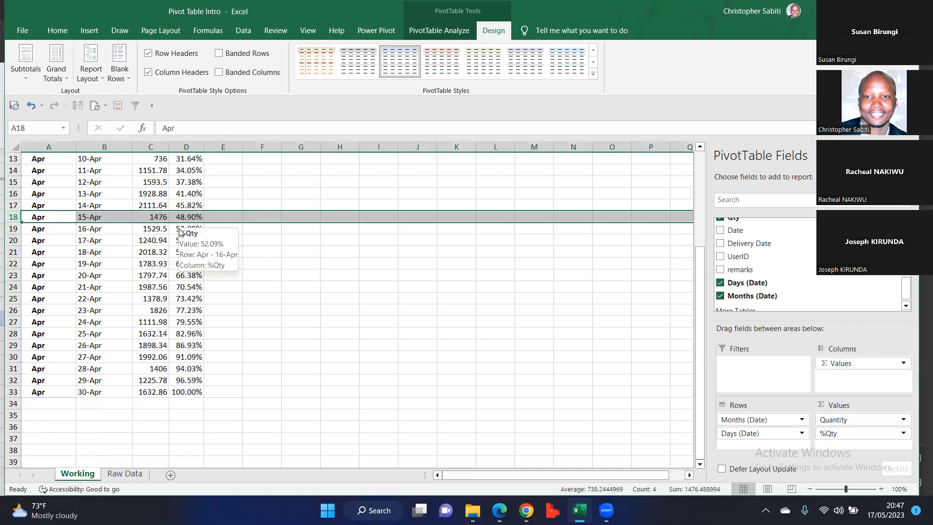
pyautogui.click(184, 393)
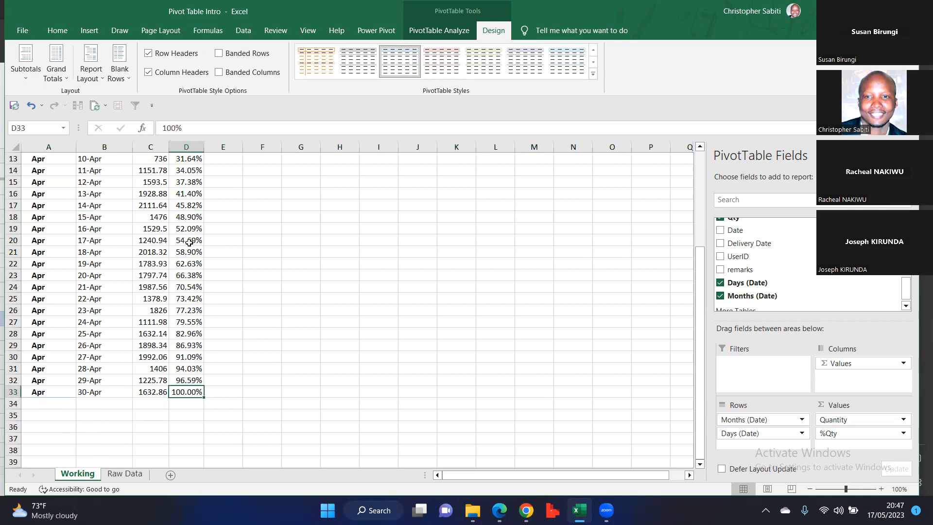
pyautogui.moveTo(191, 233); pyautogui.dragTo(184, 386)
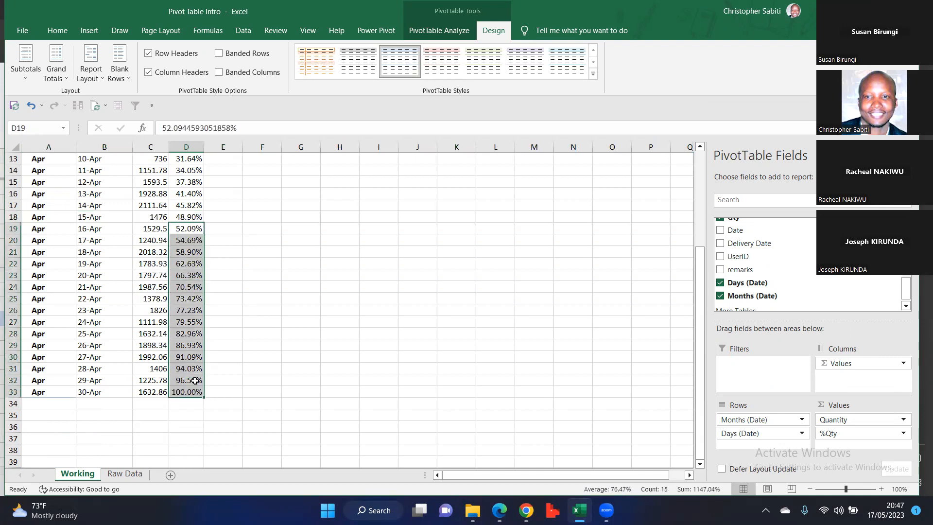
pyautogui.click(186, 310)
pyautogui.scroll(4, 218, 316)
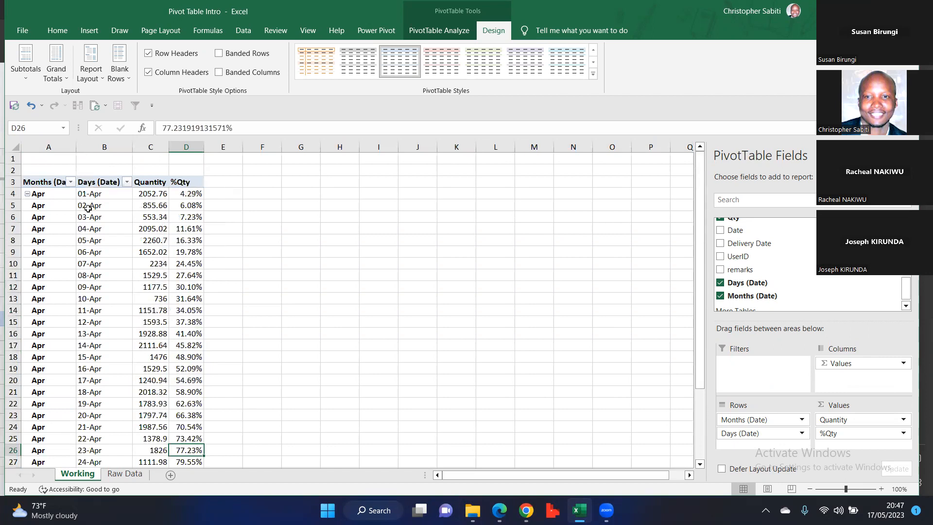
# - Trace the cumulative percentages in blocks from 01-Apr to 08-Apr, 08-Apr to 15-Apr, and 15-Apr through the last days of April
pyautogui.moveTo(184, 193); pyautogui.dragTo(186, 275)
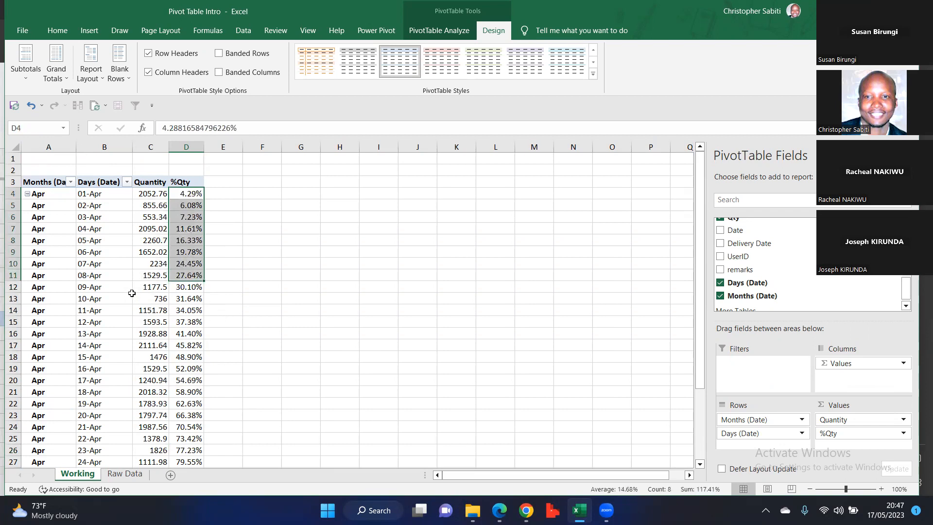
pyautogui.moveTo(99, 275); pyautogui.dragTo(185, 358)
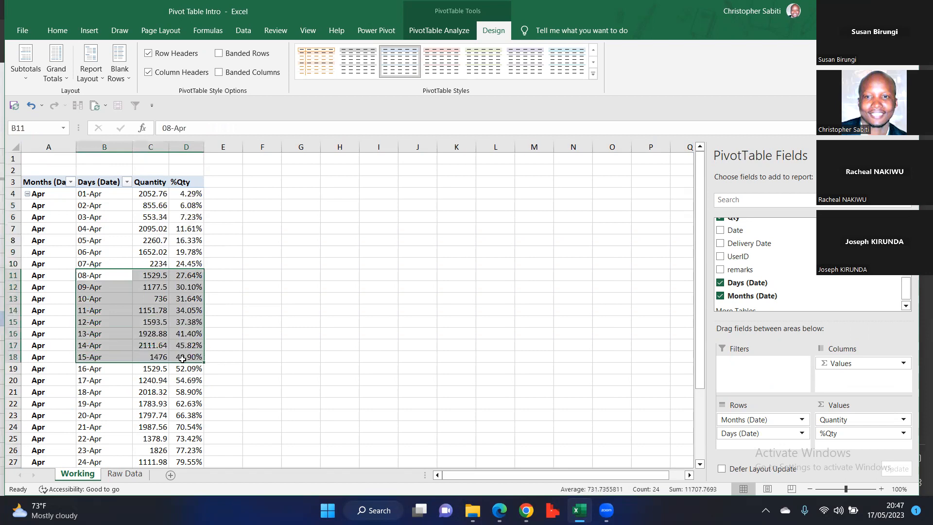
pyautogui.click(185, 358)
pyautogui.scroll(-2, 108, 287)
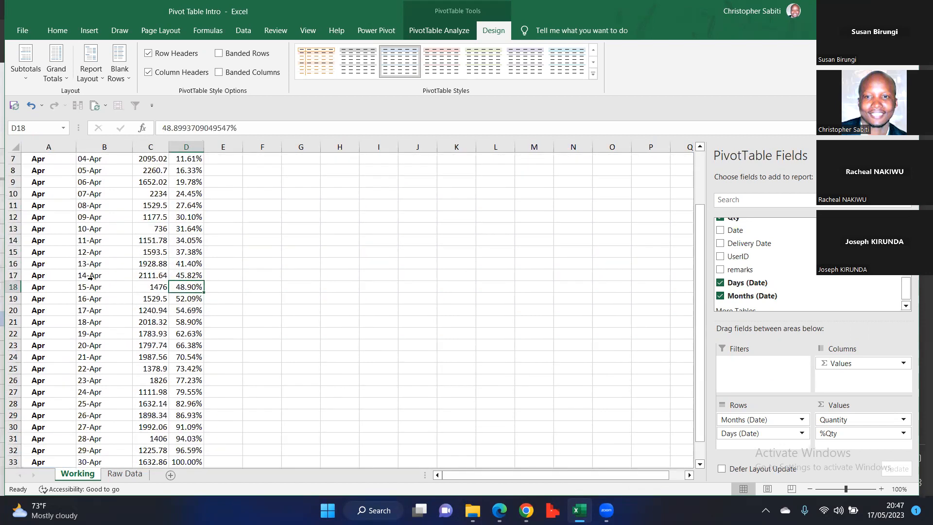
pyautogui.moveTo(193, 288); pyautogui.dragTo(182, 373)
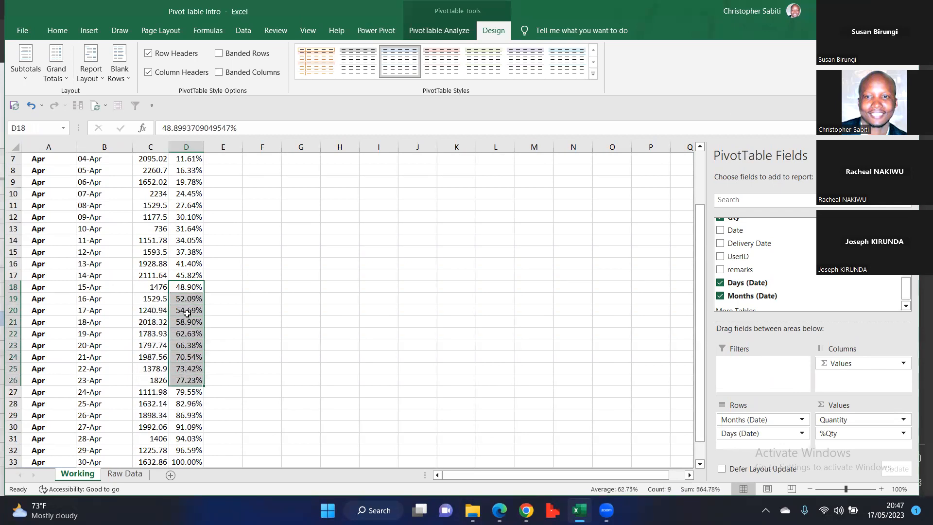
pyautogui.scroll(-1, 186, 322)
pyautogui.moveTo(179, 253); pyautogui.dragTo(181, 333)
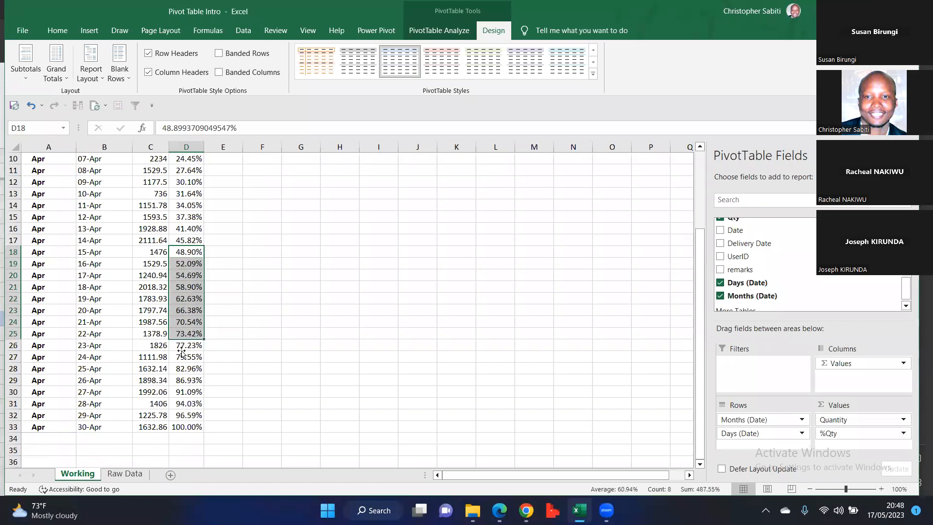
pyautogui.click(187, 346)
pyautogui.moveTo(187, 351); pyautogui.dragTo(208, 414)
pyautogui.click(241, 405)
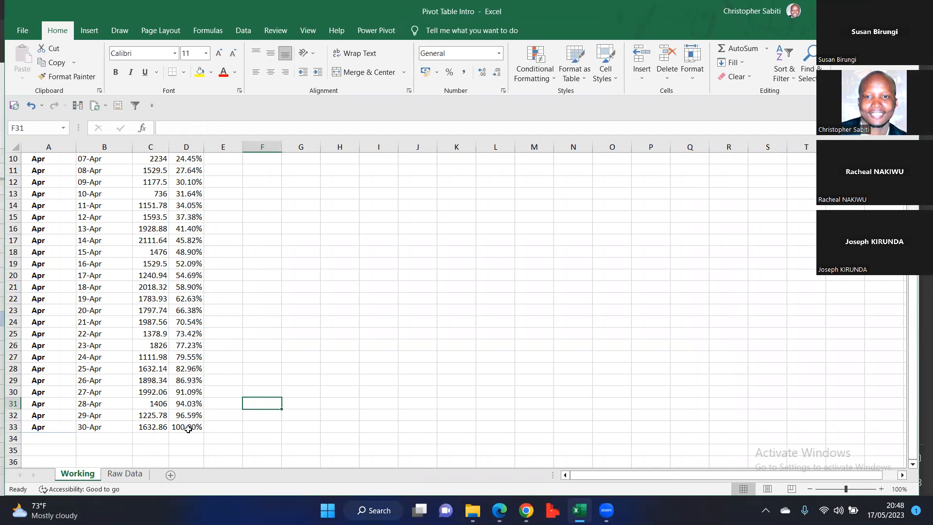
pyautogui.moveTo(153, 418); pyautogui.dragTo(162, 304)
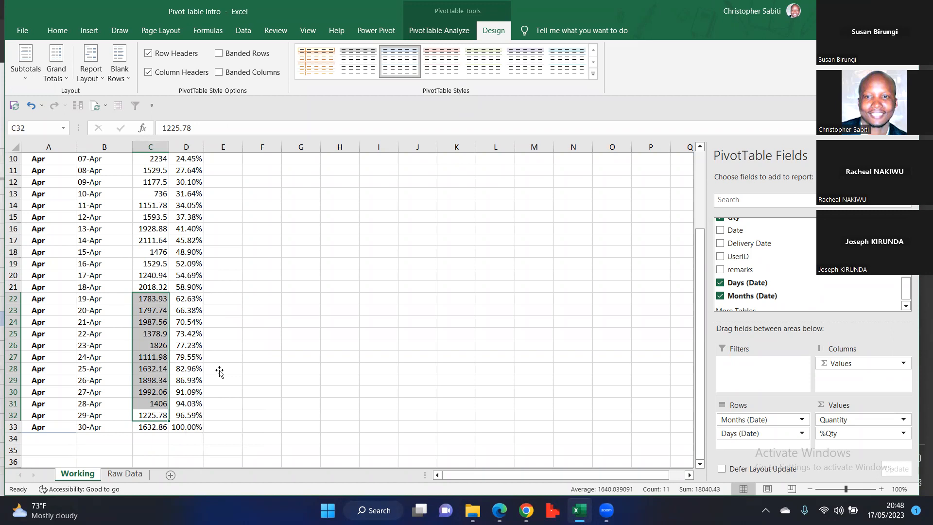
pyautogui.click(263, 287)
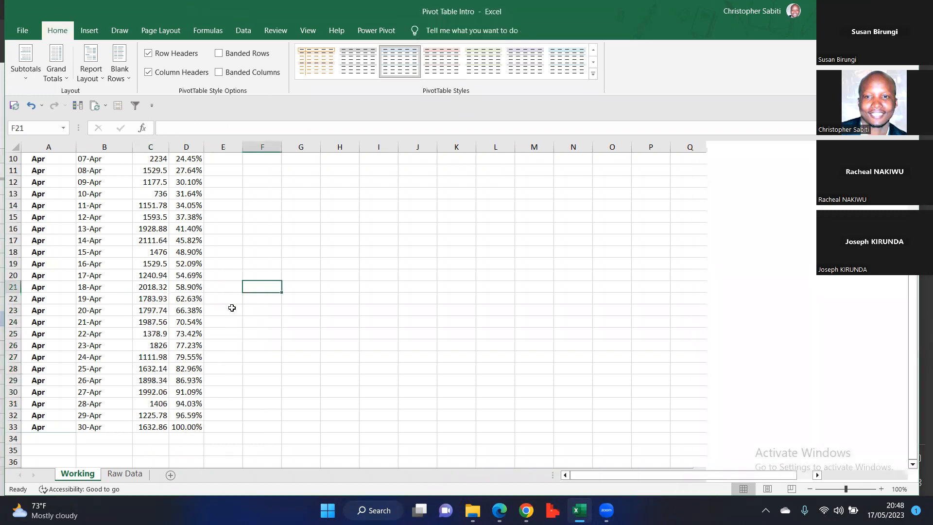
# - Show the %Qty values as % of Grand Total and widen column D
pyautogui.scroll(2, 199, 263)
pyautogui.scroll(1, 199, 262)
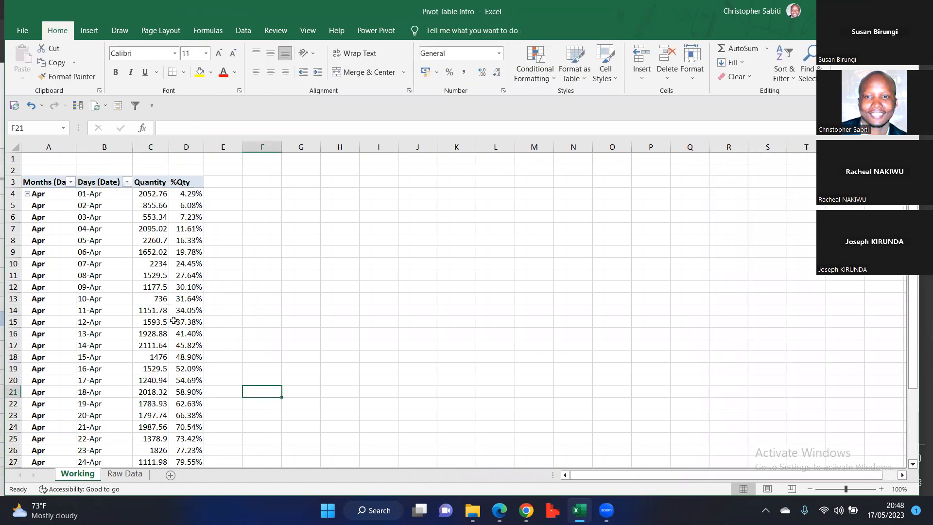
pyautogui.rightClick(189, 228)
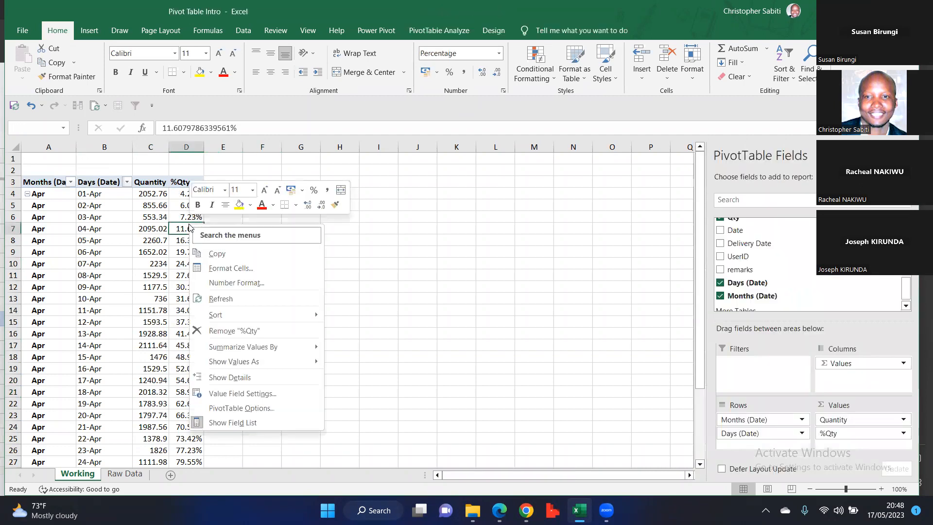
pyautogui.moveTo(230, 364)
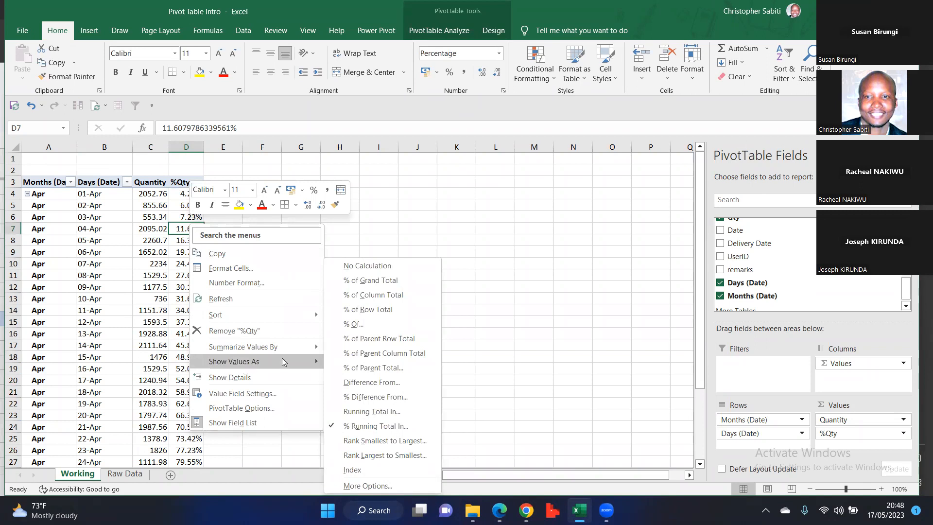
pyautogui.click(362, 282)
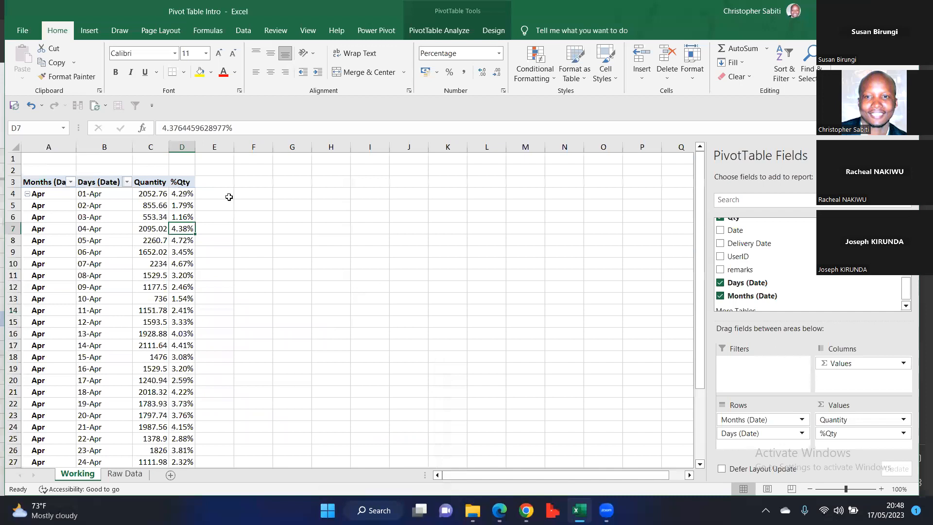
pyautogui.moveTo(195, 147); pyautogui.dragTo(217, 147)
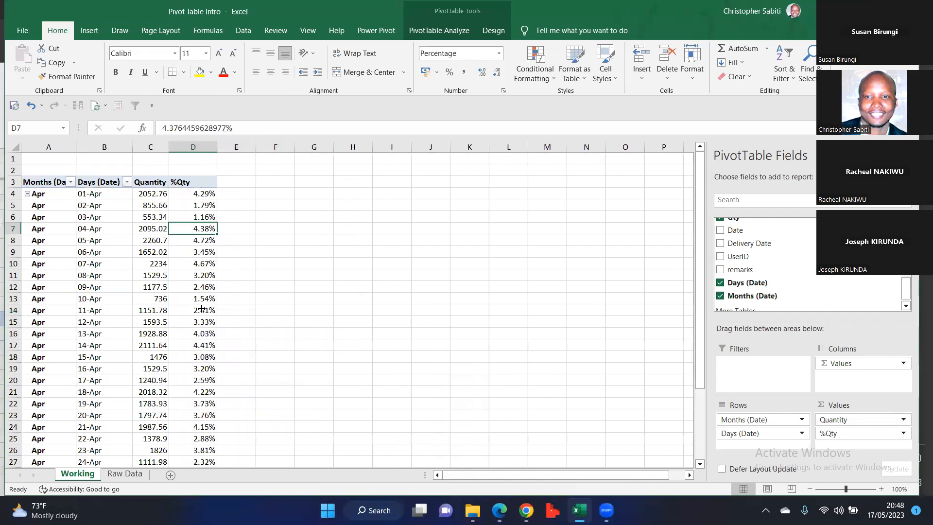
# - Review each day's share of the grand total in the %Qty column, from 01-Apr to 30-Apr
pyautogui.click(158, 192)
pyautogui.moveTo(158, 191); pyautogui.dragTo(212, 195)
pyautogui.click(201, 206)
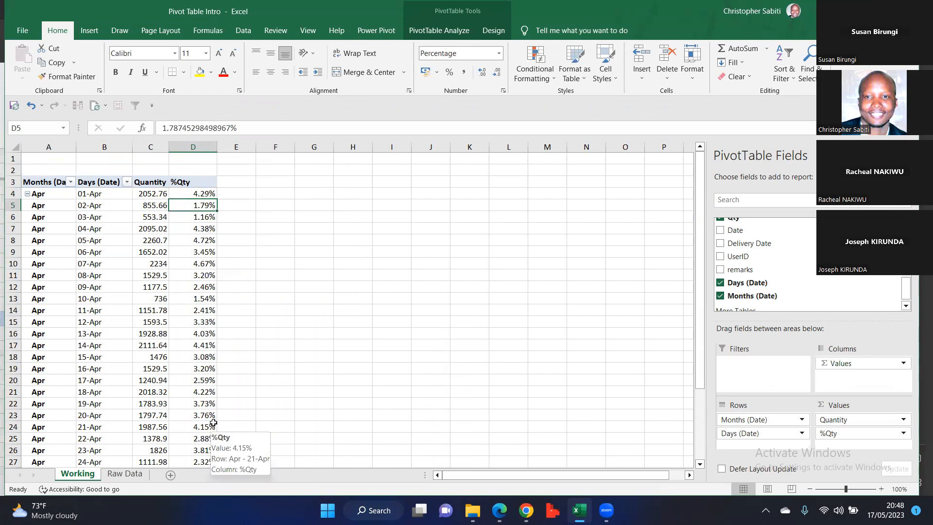
pyautogui.scroll(-4, 217, 399)
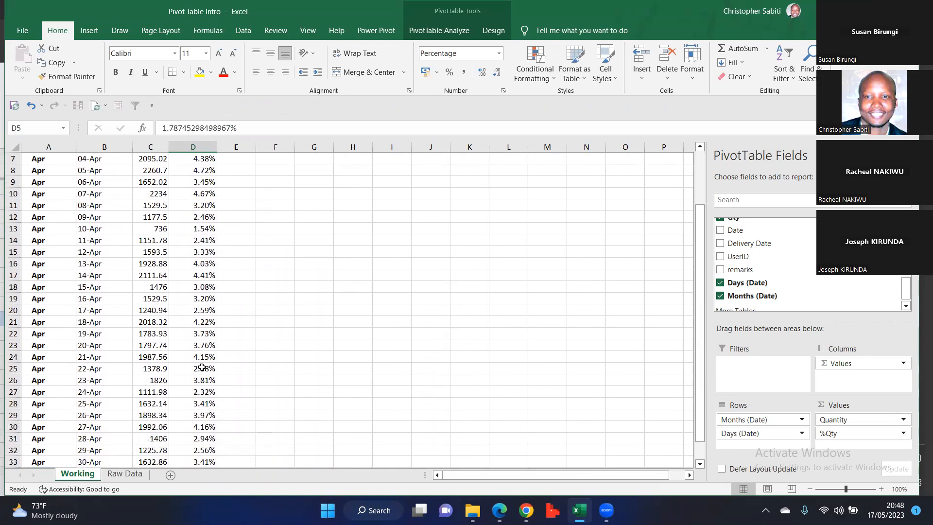
pyautogui.scroll(4, 219, 377)
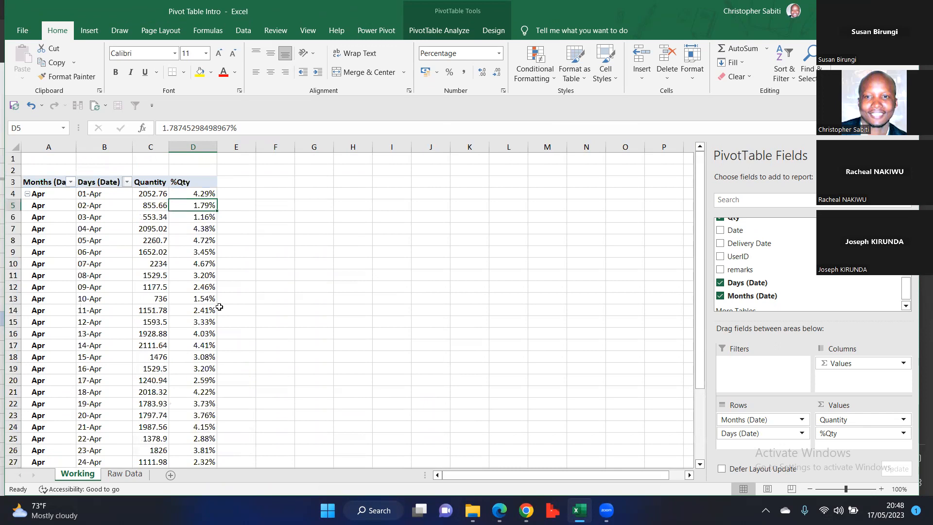
# - Apply the Green-Yellow-Red color scale to the %Qty values from 01-Apr to 30-Apr
pyautogui.moveTo(194, 194); pyautogui.dragTo(204, 450)
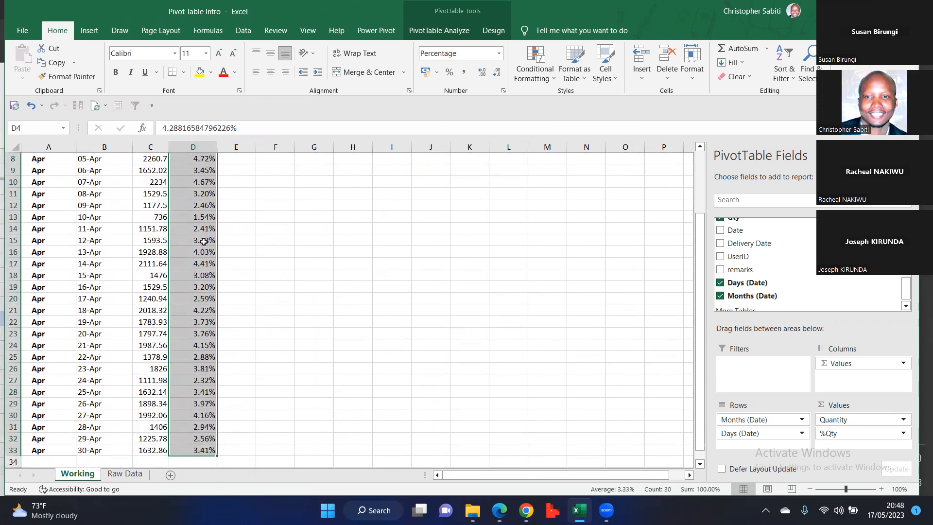
pyautogui.click(555, 81)
pyautogui.moveTo(616, 191)
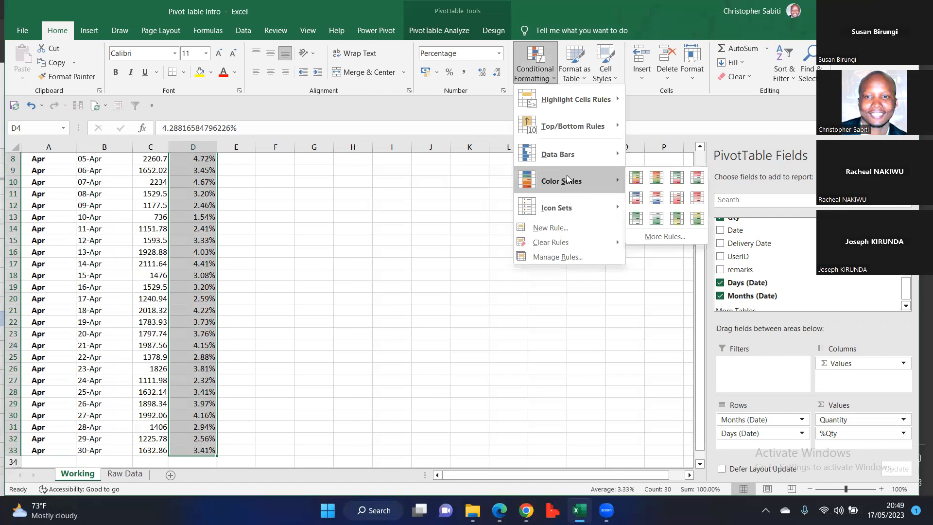
pyautogui.click(636, 178)
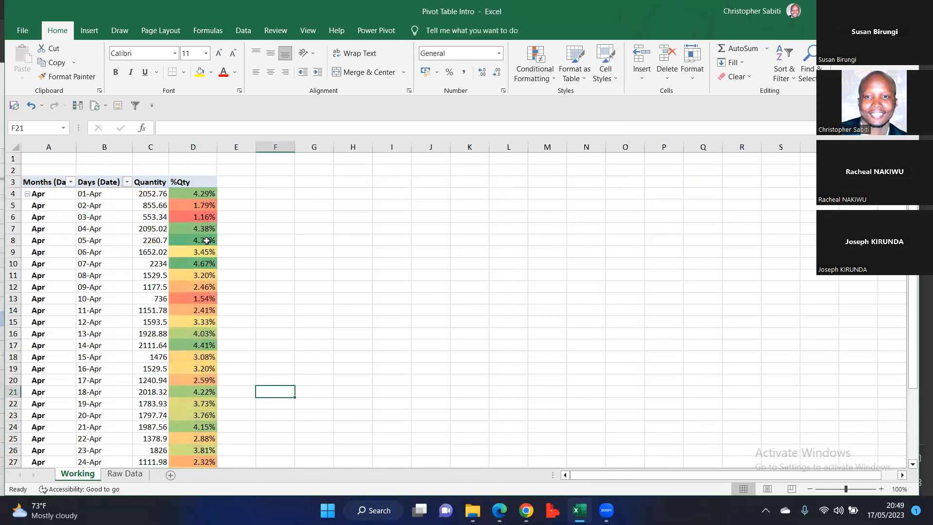
# - Examine the 05-Apr row and compare its %Qty shading with the other days of the month
pyautogui.click(205, 240)
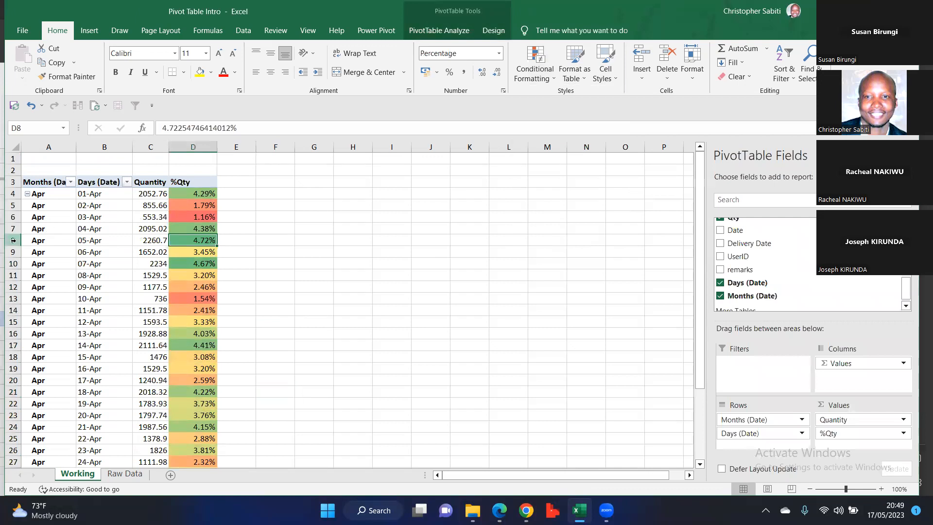
pyautogui.click(15, 240)
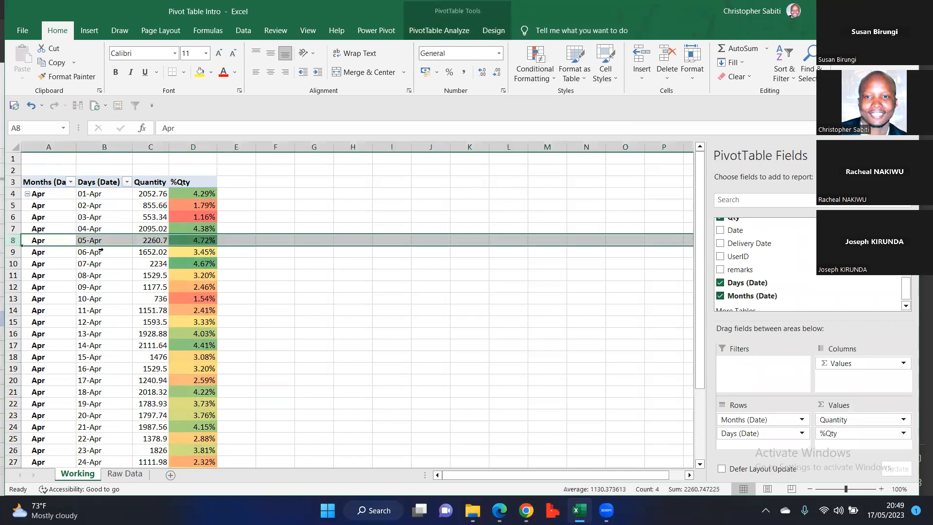
pyautogui.click(210, 241)
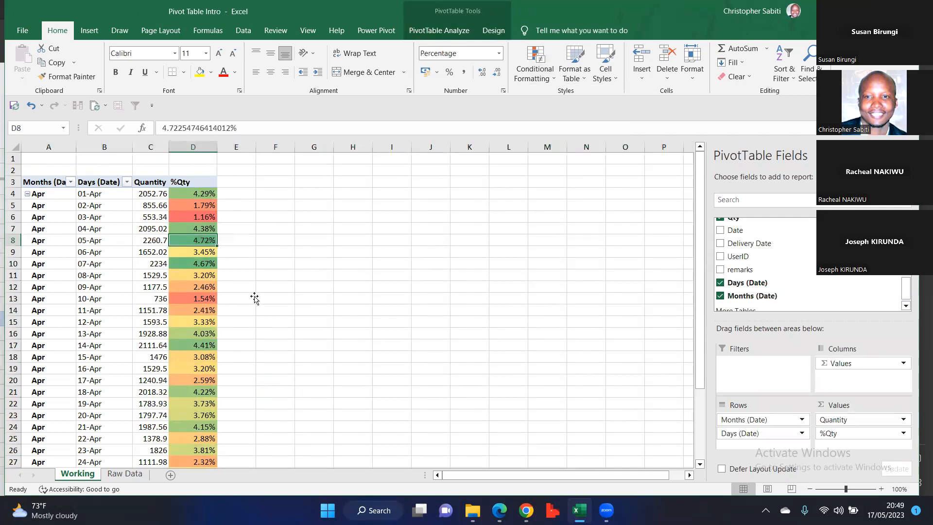
pyautogui.scroll(-3, 253, 296)
pyautogui.scroll(-1, 223, 261)
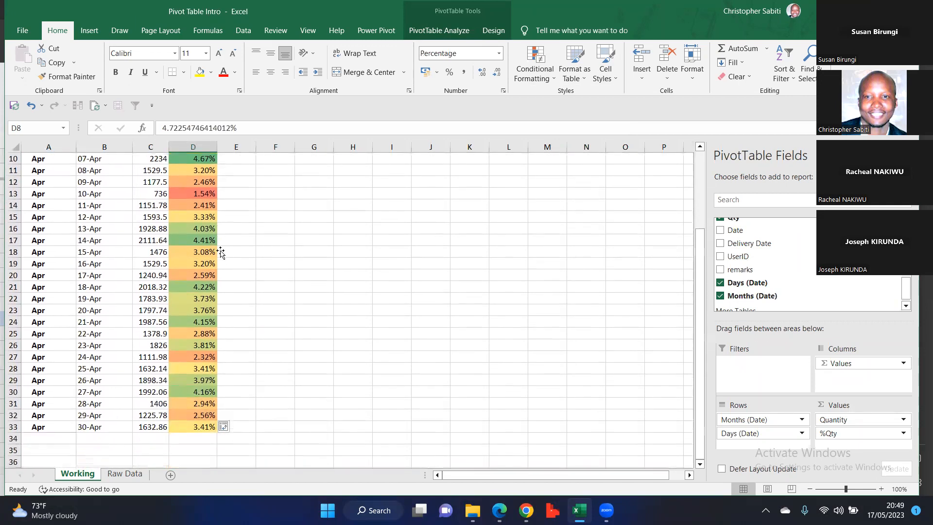
pyautogui.scroll(2, 219, 250)
pyautogui.scroll(1, 218, 246)
# - Compare the 03-Apr and 05-Apr quantities and shares, and check the shading of the remaining days
pyautogui.click(194, 217)
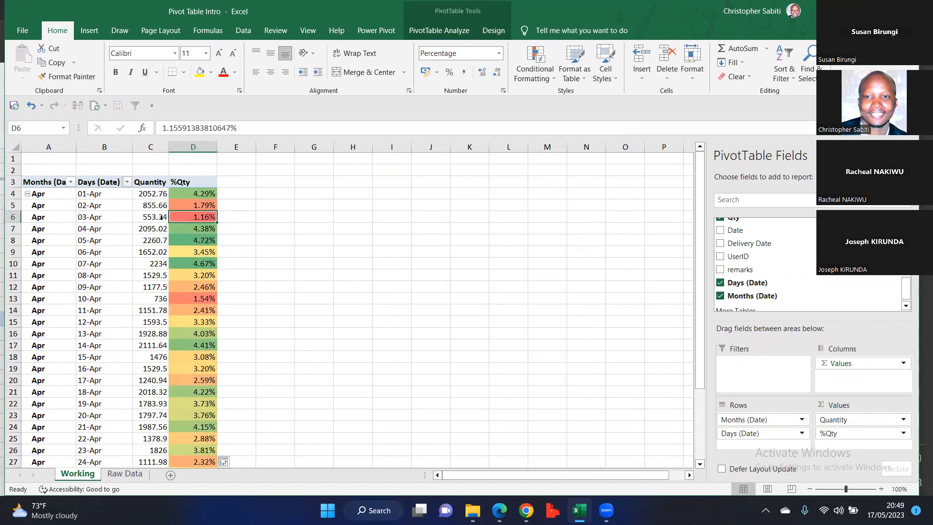
pyautogui.moveTo(98, 217); pyautogui.dragTo(204, 218)
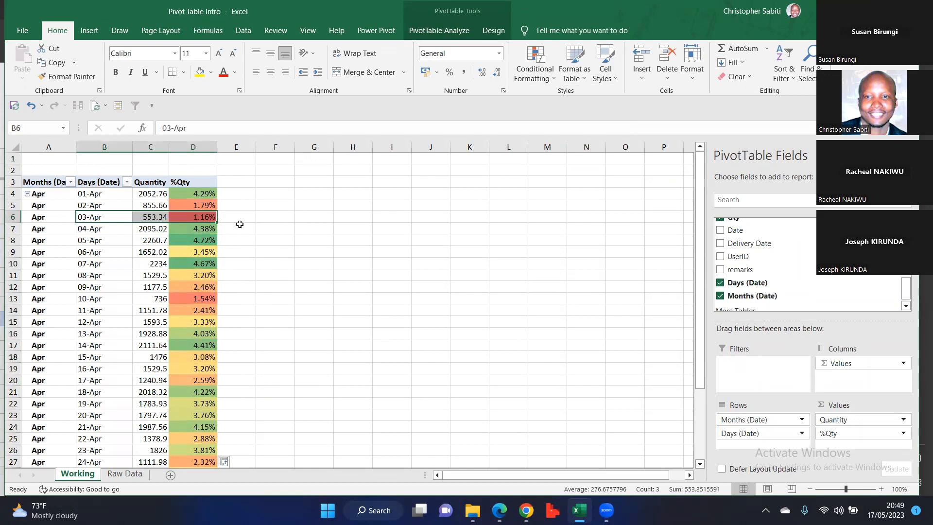
pyautogui.click(239, 220)
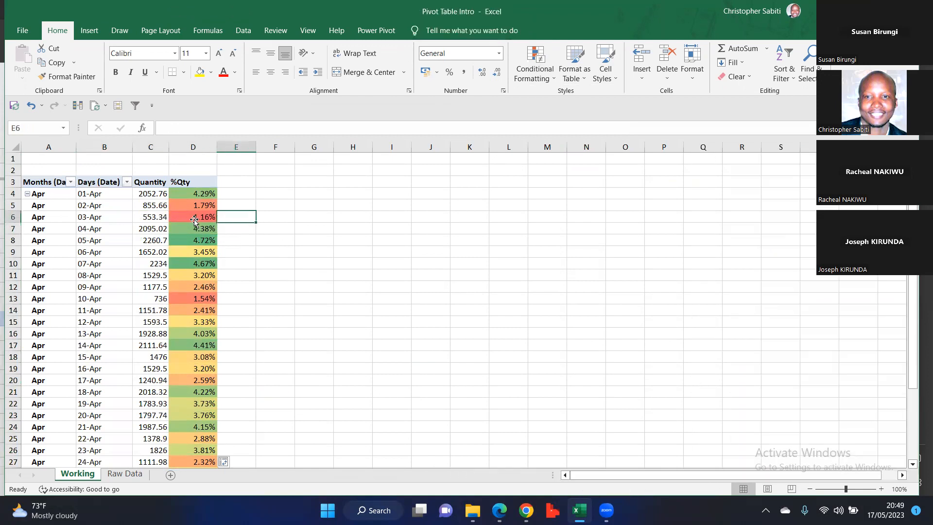
pyautogui.moveTo(97, 216); pyautogui.dragTo(168, 216)
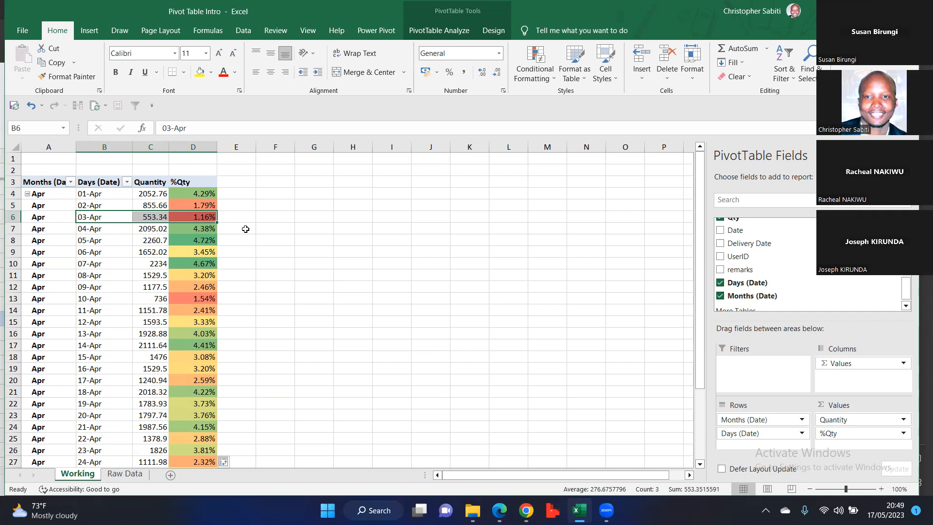
pyautogui.moveTo(90, 240); pyautogui.dragTo(192, 241)
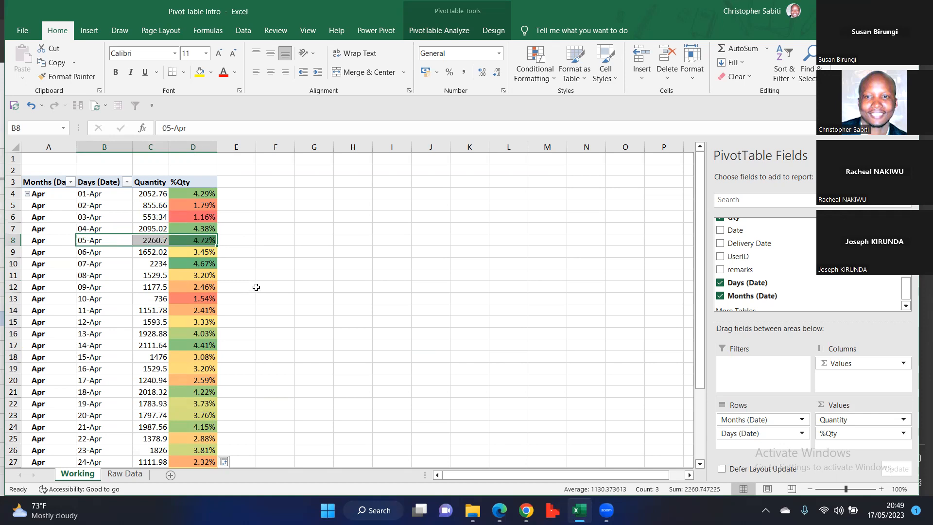
pyautogui.scroll(-4, 249, 311)
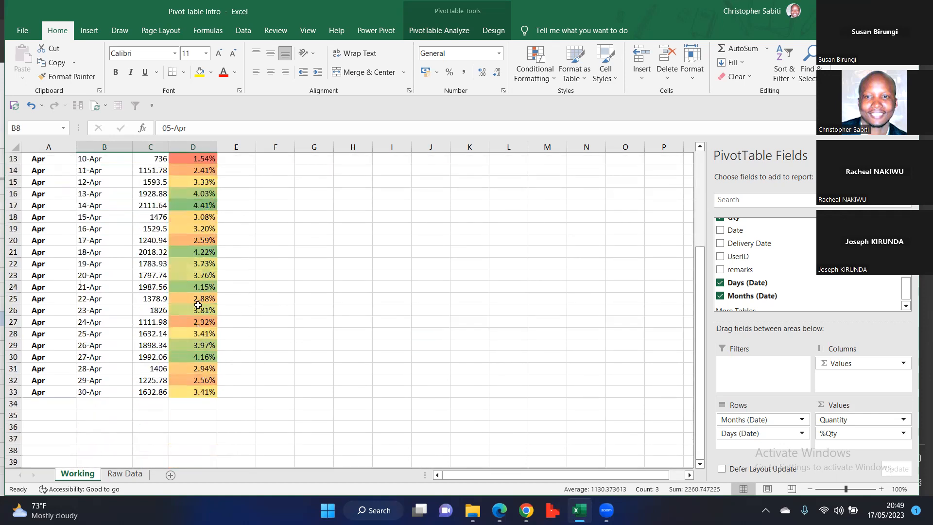
pyautogui.scroll(2, 201, 311)
pyautogui.click(200, 205)
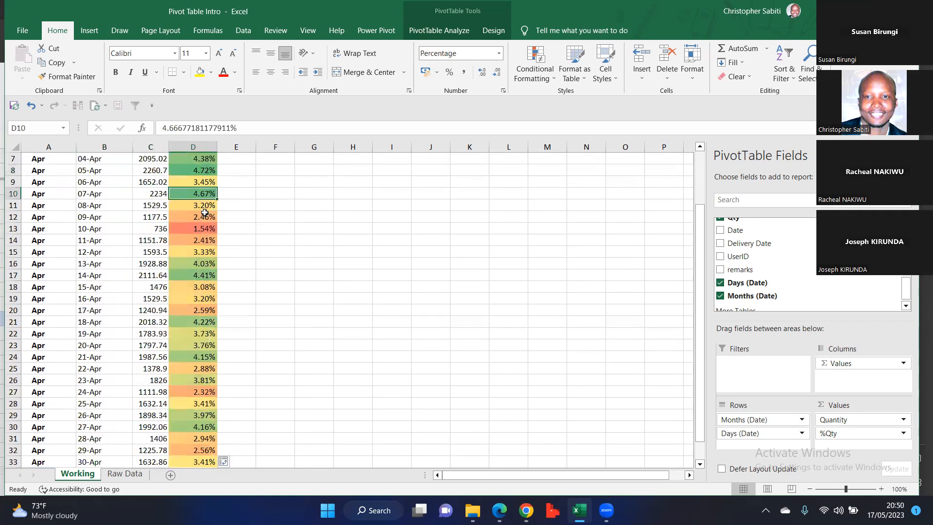
# - Examine the %Qty shading of 08-Apr to 10-Apr, then of the days from 14-Apr to 24-Apr
pyautogui.moveTo(207, 211); pyautogui.dragTo(209, 230)
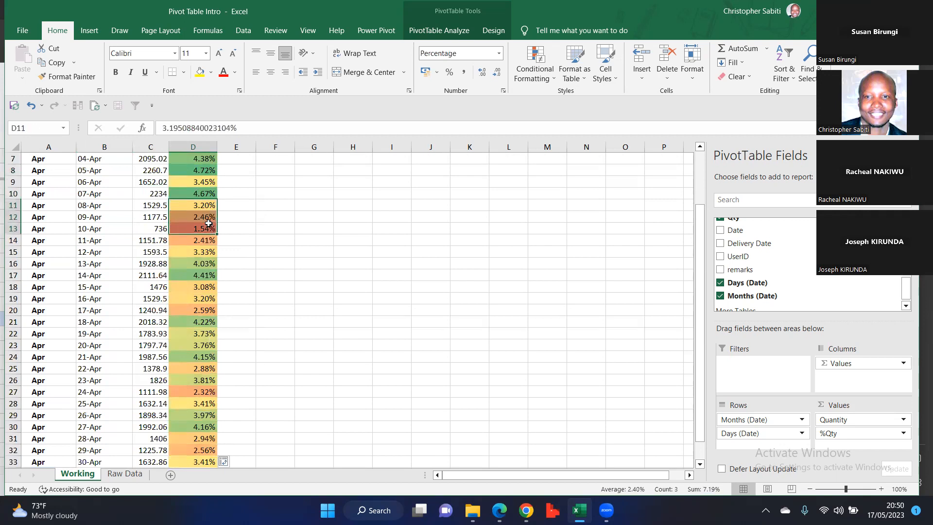
pyautogui.click(203, 275)
pyautogui.moveTo(203, 275); pyautogui.dragTo(205, 389)
pyautogui.click(196, 324)
pyautogui.scroll(-2, 236, 327)
pyautogui.scroll(-1, 235, 328)
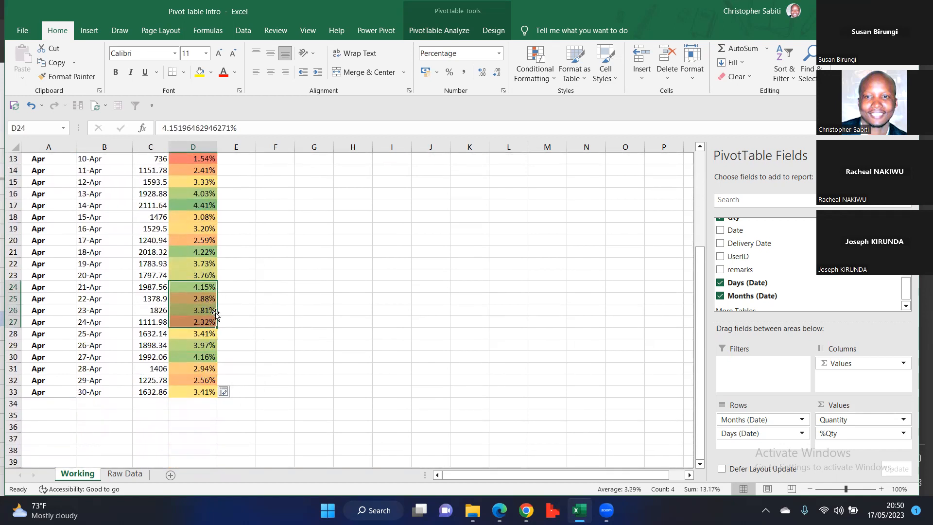
pyautogui.click(206, 292)
pyautogui.click(204, 299)
pyautogui.click(205, 322)
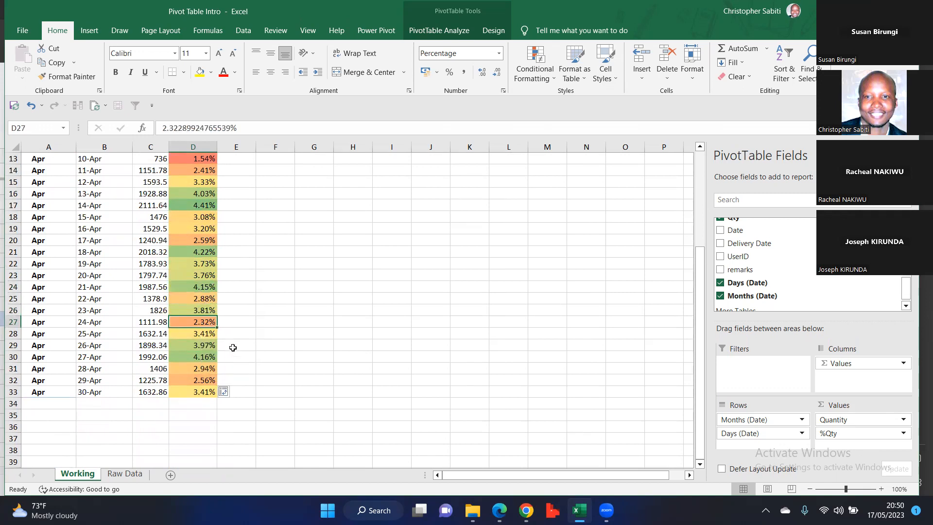
# - Check the %Qty shares and shading of 17-Apr and 11-Apr against the rest of the month
pyautogui.scroll(3, 239, 276)
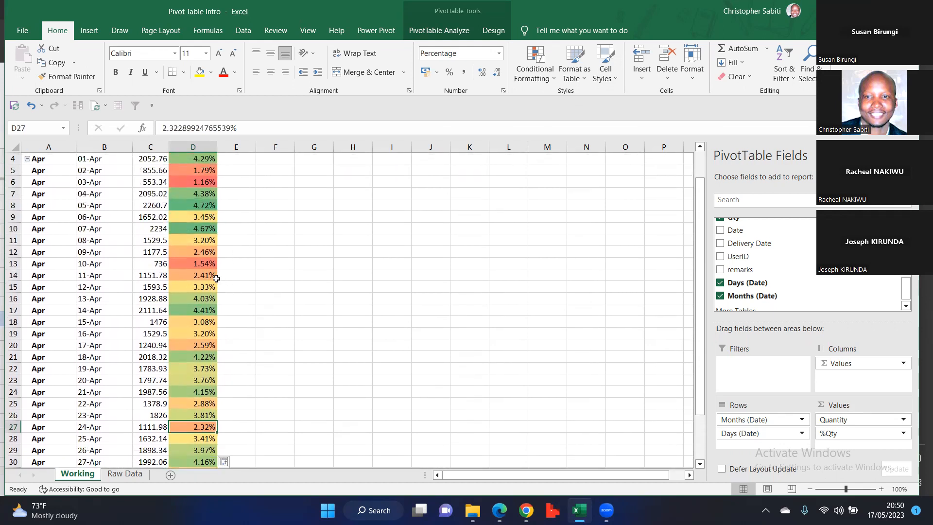
pyautogui.scroll(1, 216, 278)
pyautogui.scroll(-1, 212, 432)
pyautogui.click(201, 346)
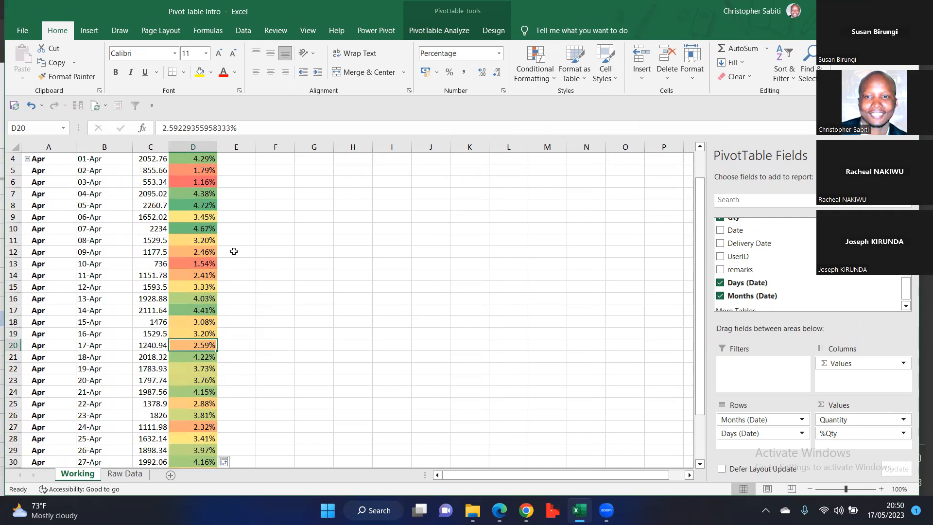
pyautogui.click(194, 275)
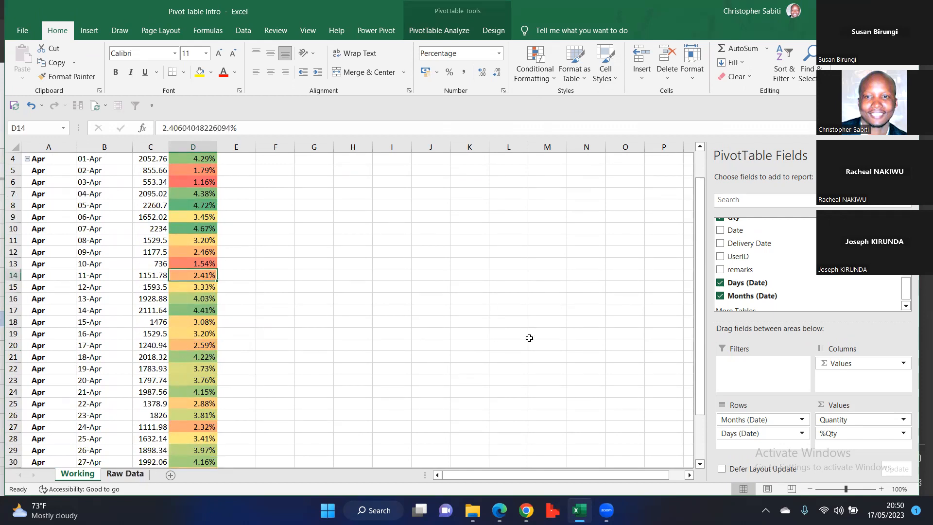
# - Look through the delivery records on the Raw Data sheet and return to the pivot table on the Working sheet
pyautogui.hotkey('ctrl', 'pagedown')
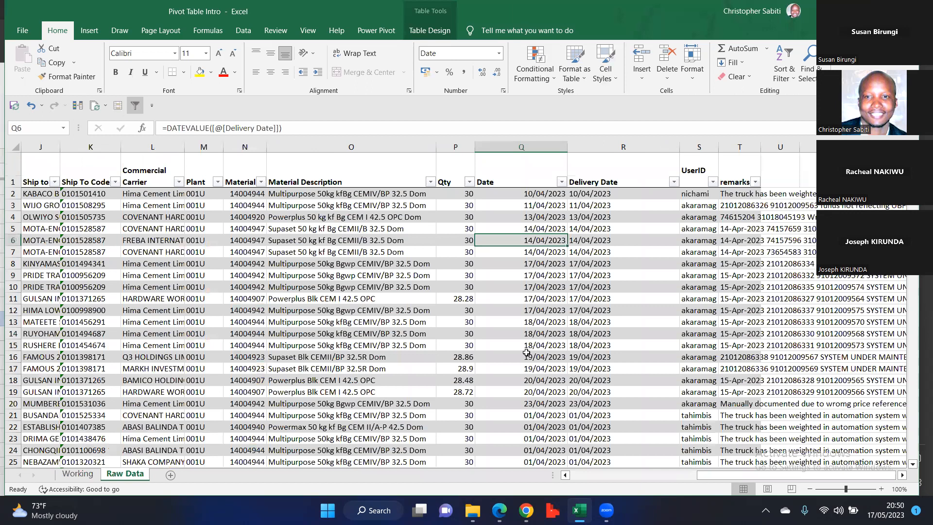
pyautogui.scroll(-15, 131, 384)
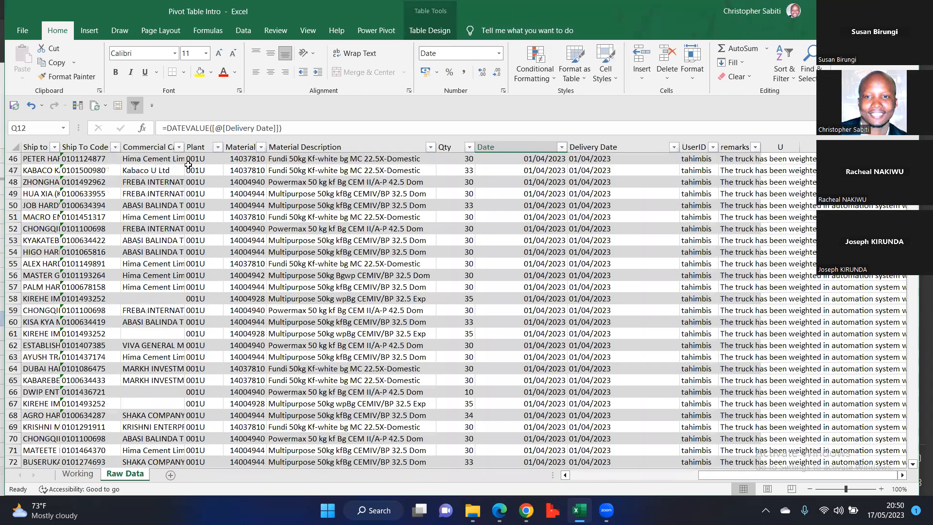
pyautogui.scroll(4, 190, 222)
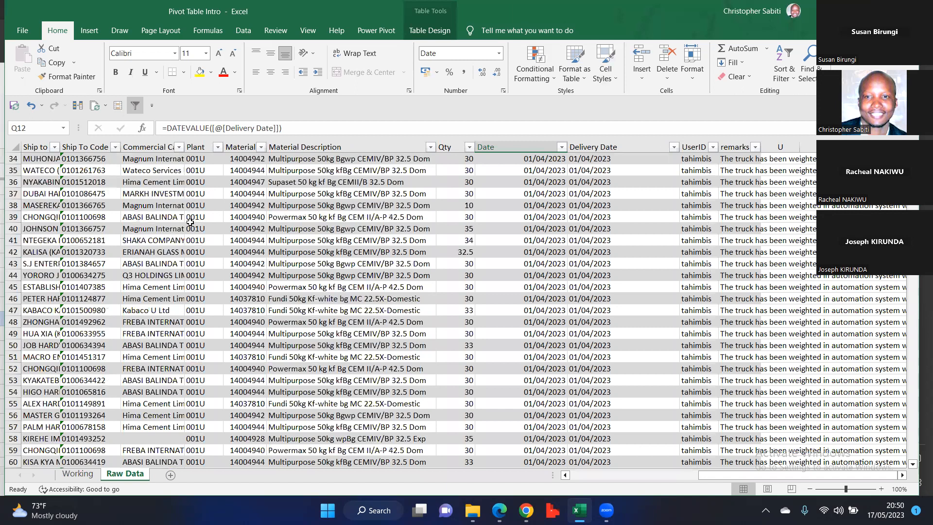
pyautogui.hotkey('ctrl', 'pageup')
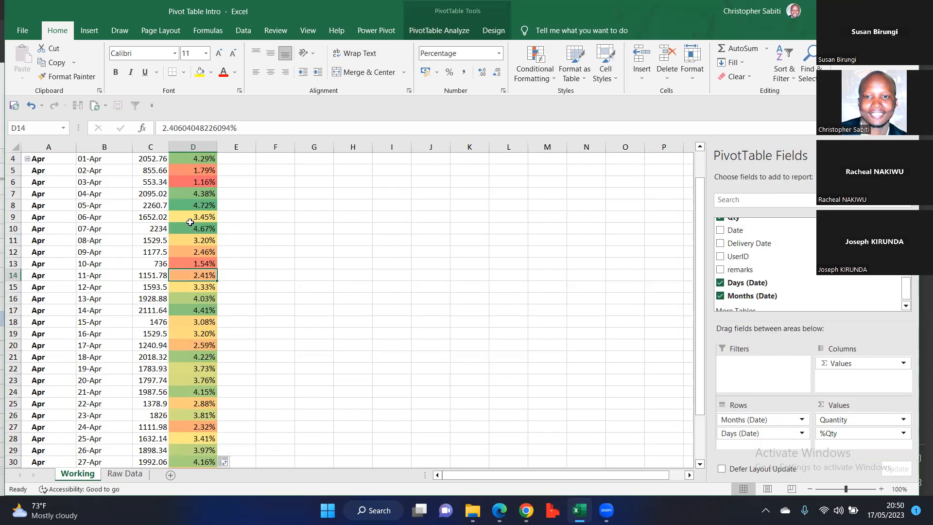
# - Compare the %Qty shading of 02-Apr, 03-Apr, 07-Apr, 10-Apr, 14-Apr, 17-Apr, 24-Apr and 29-Apr
pyautogui.scroll(1, 190, 222)
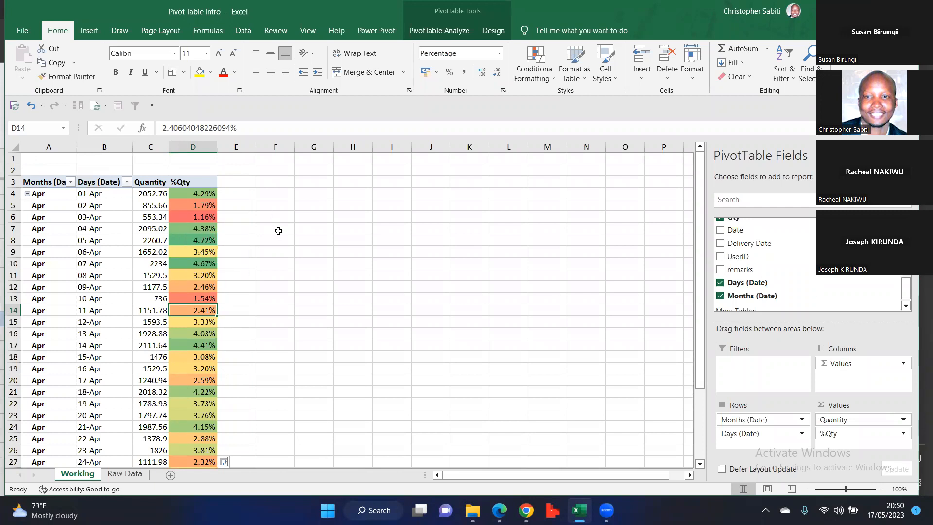
pyautogui.click(229, 214)
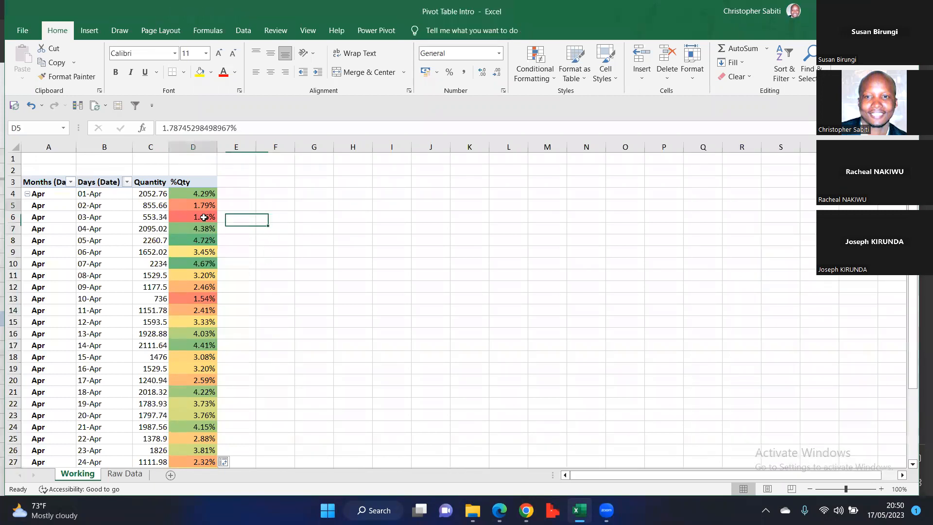
pyautogui.click(207, 266)
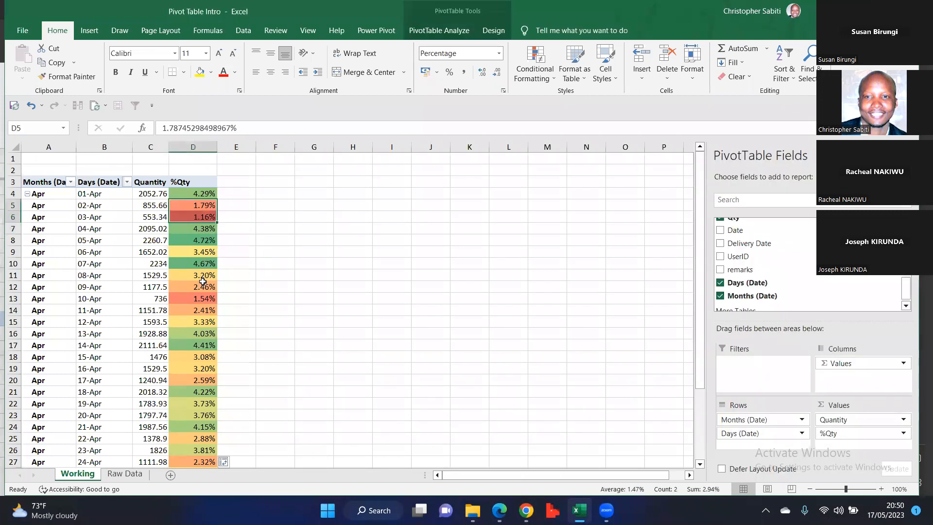
pyautogui.click(208, 299)
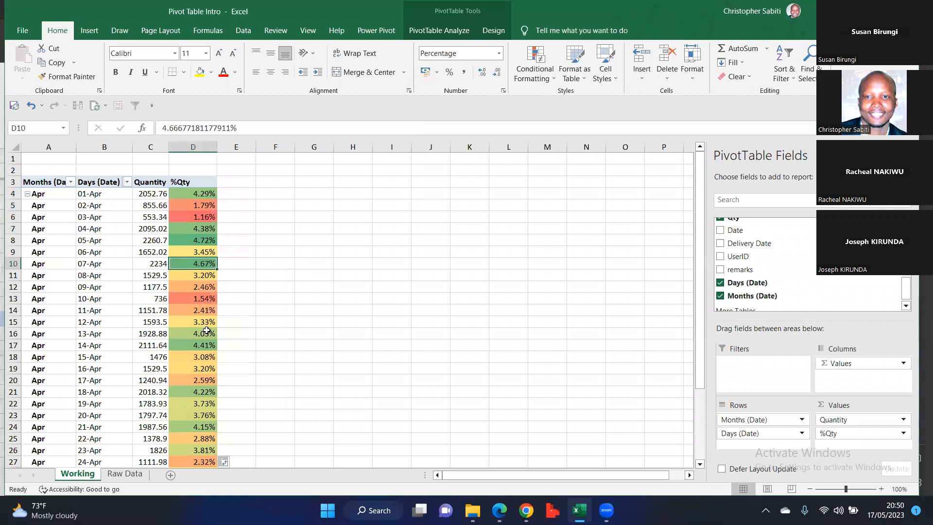
pyautogui.click(203, 345)
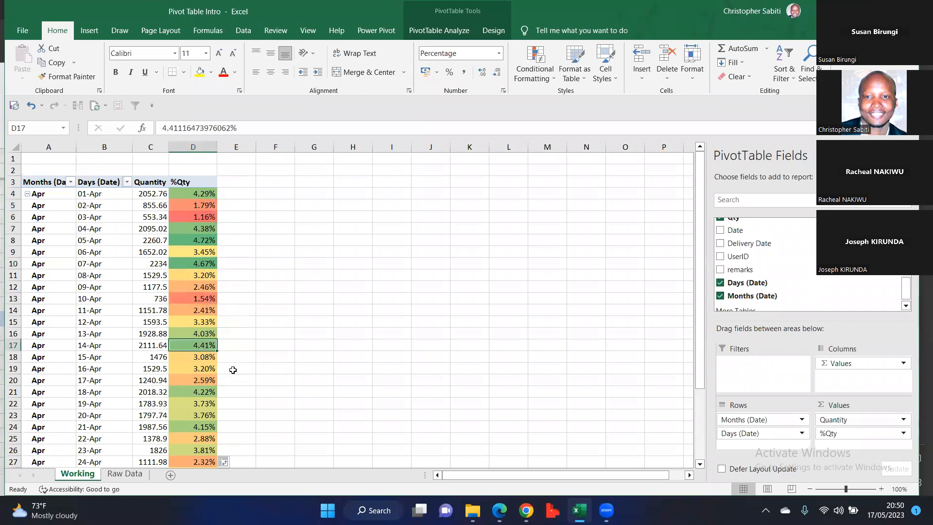
pyautogui.scroll(-2, 197, 326)
pyautogui.click(199, 311)
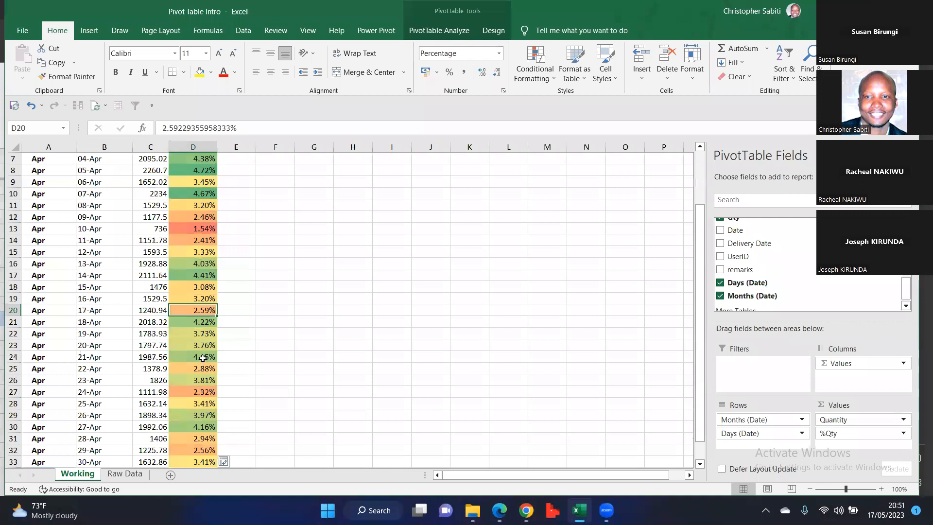
pyautogui.click(201, 390)
pyautogui.scroll(-3, 208, 325)
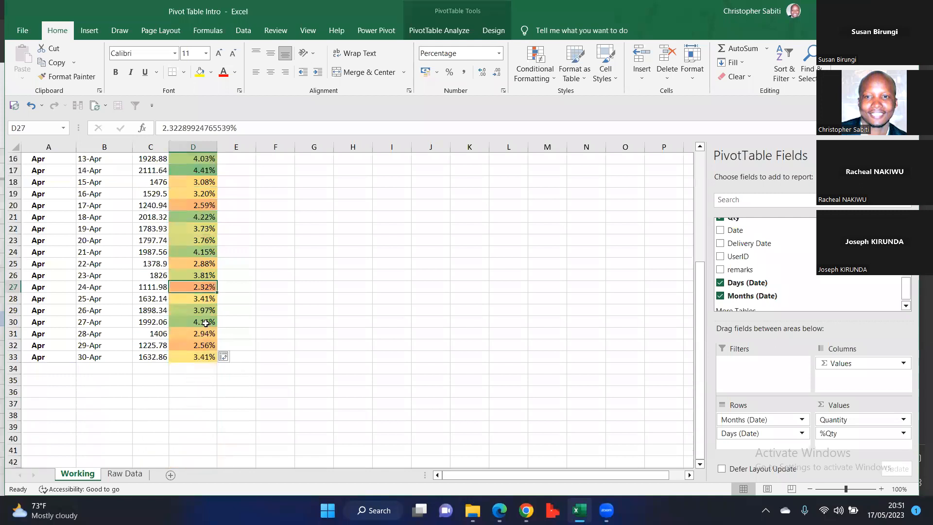
pyautogui.click(205, 344)
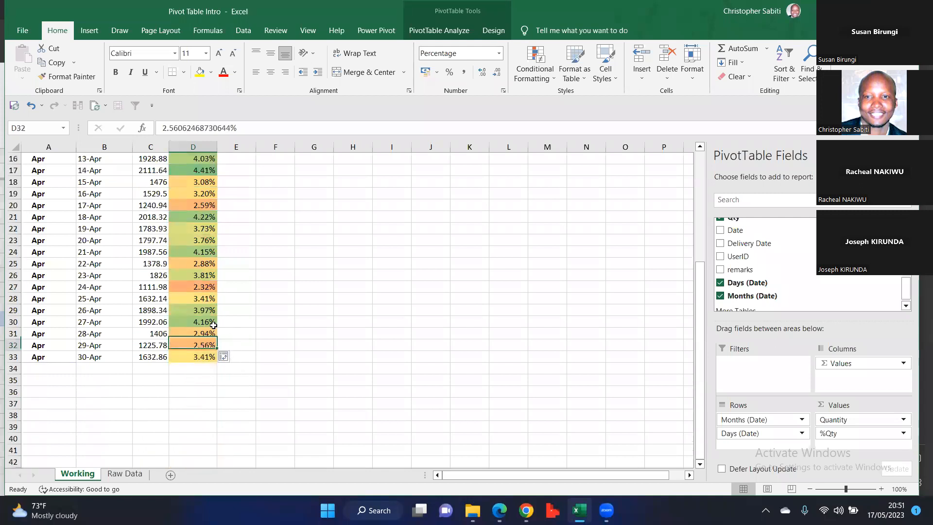
pyautogui.scroll(5, 217, 321)
pyautogui.moveTo(192, 329)
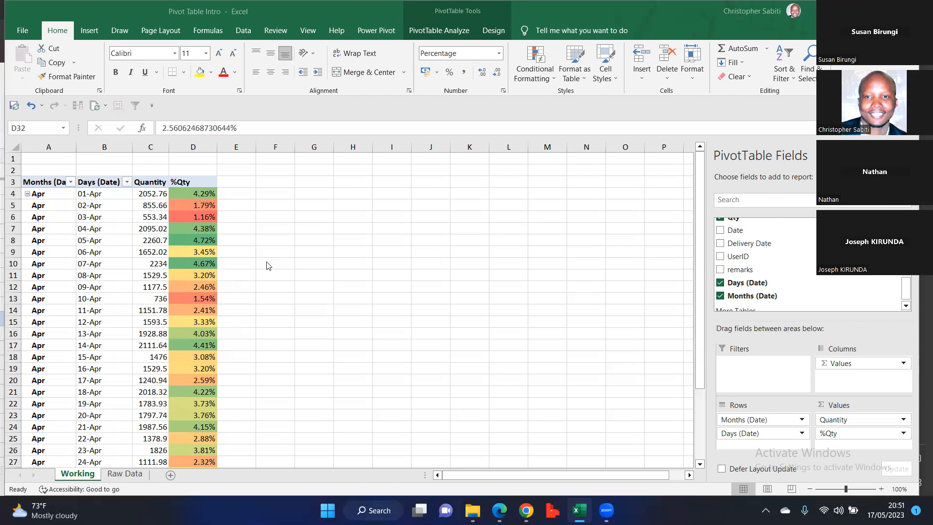
# - Widen the Material column on the Raw Data sheet
pyautogui.click(253, 249)
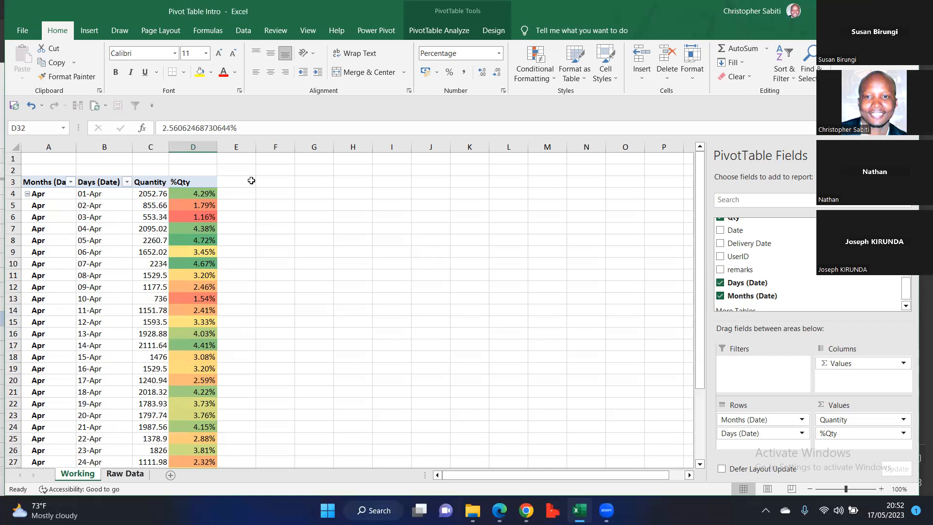
pyautogui.hotkey('ctrl', 'pagedown')
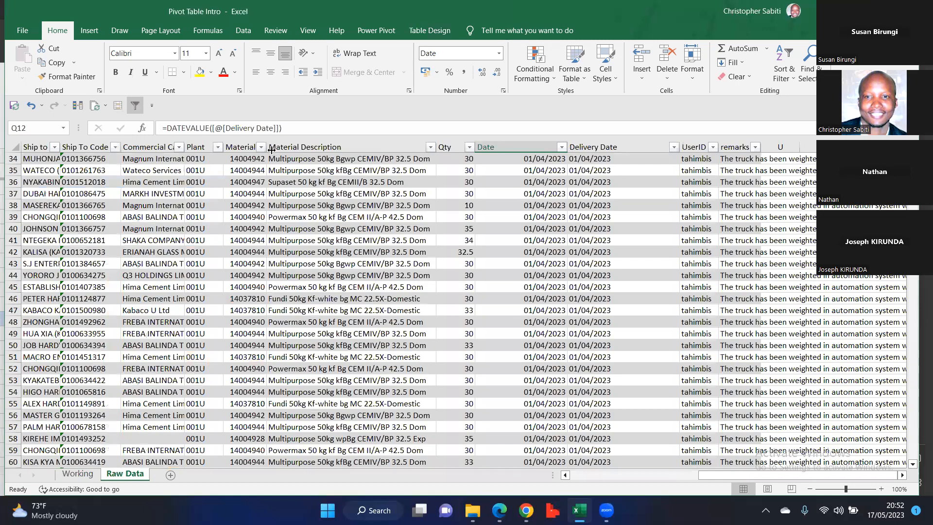
pyautogui.click(311, 252)
pyautogui.click(268, 149)
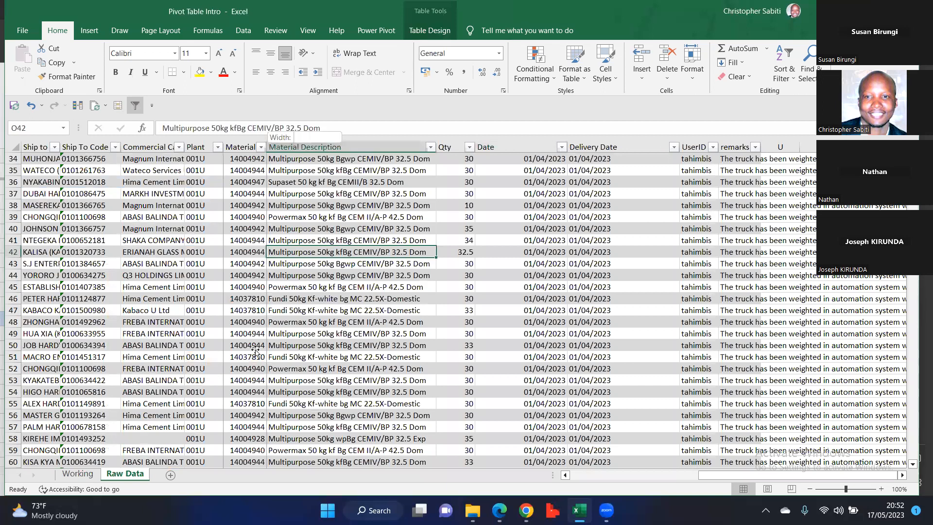
pyautogui.moveTo(255, 350); pyautogui.dragTo(299, 340)
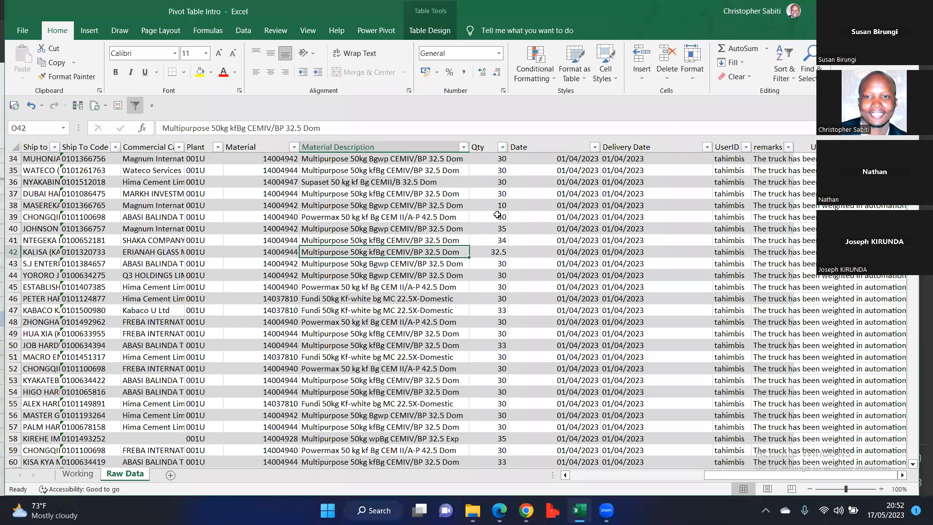
# - Review the Qty values on the Raw Data sheet and the columns before them, including Truck
pyautogui.moveTo(265, 264); pyautogui.dragTo(260, 346)
pyautogui.click(773, 240)
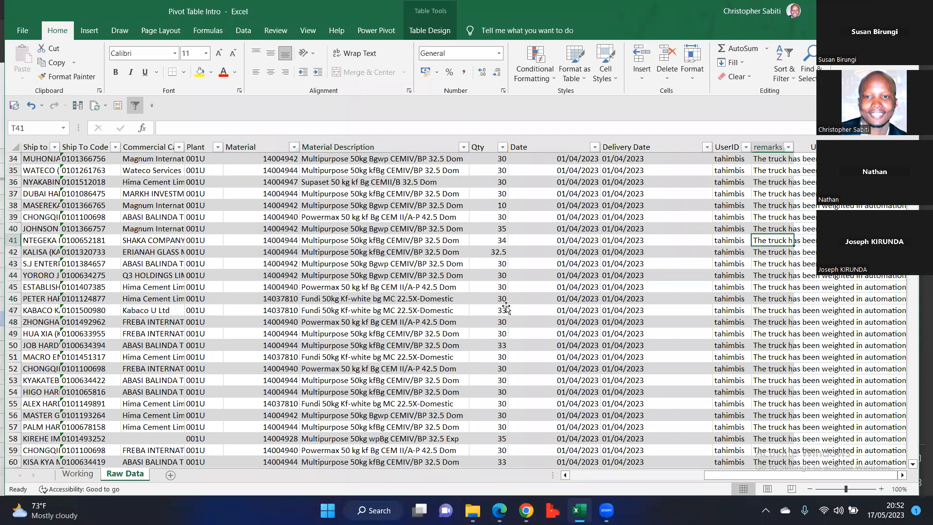
pyautogui.moveTo(488, 159); pyautogui.dragTo(488, 334)
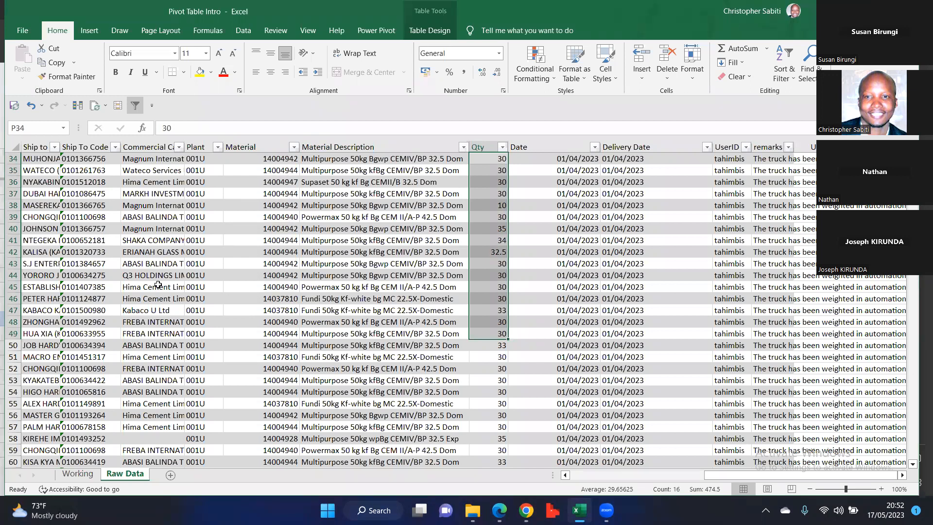
pyautogui.hscroll(-2, 105, 453)
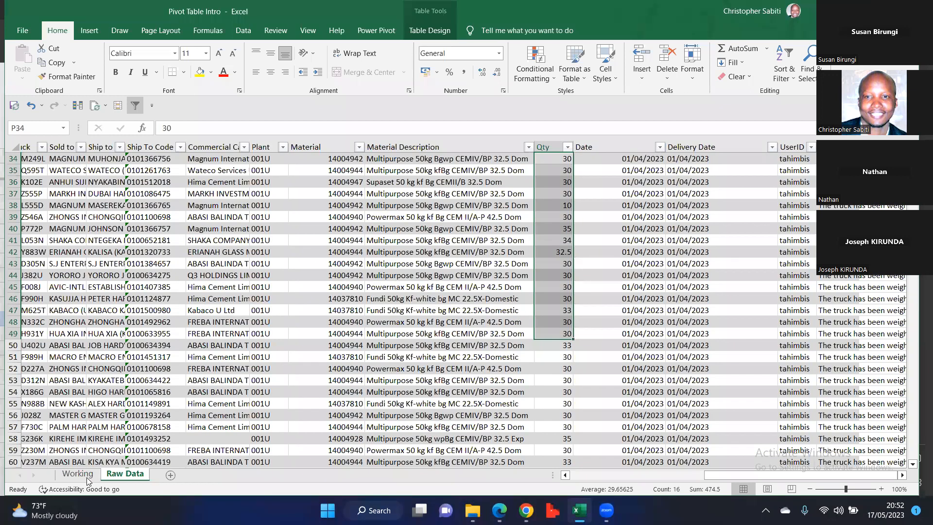
pyautogui.hscroll(-2, 231, 262)
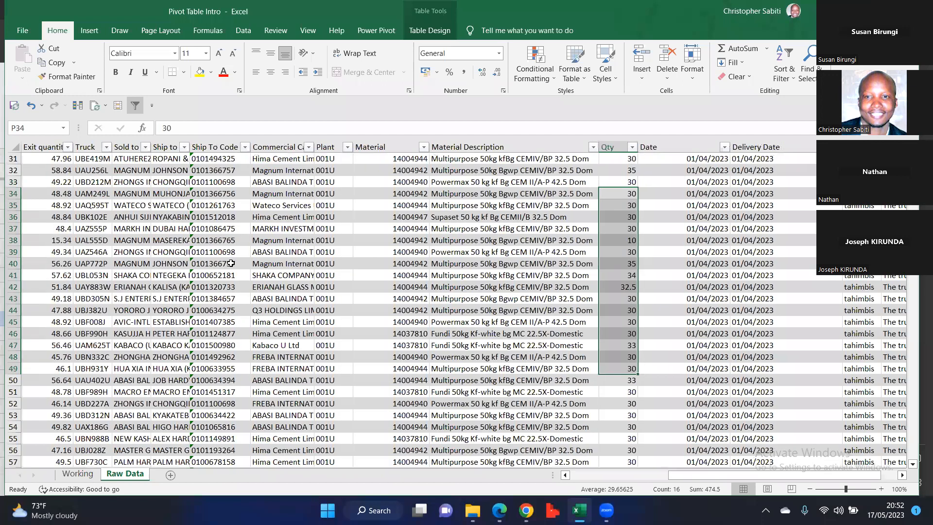
# - Add the Truck field as a count to the values of the pivot table on the Working sheet
pyautogui.hotkey('ctrl', 'pageup')
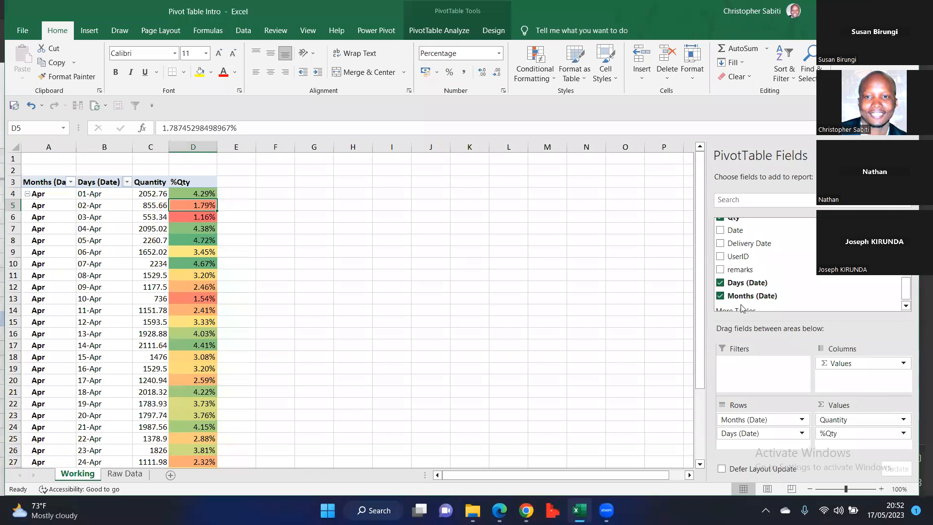
pyautogui.scroll(2, 736, 273)
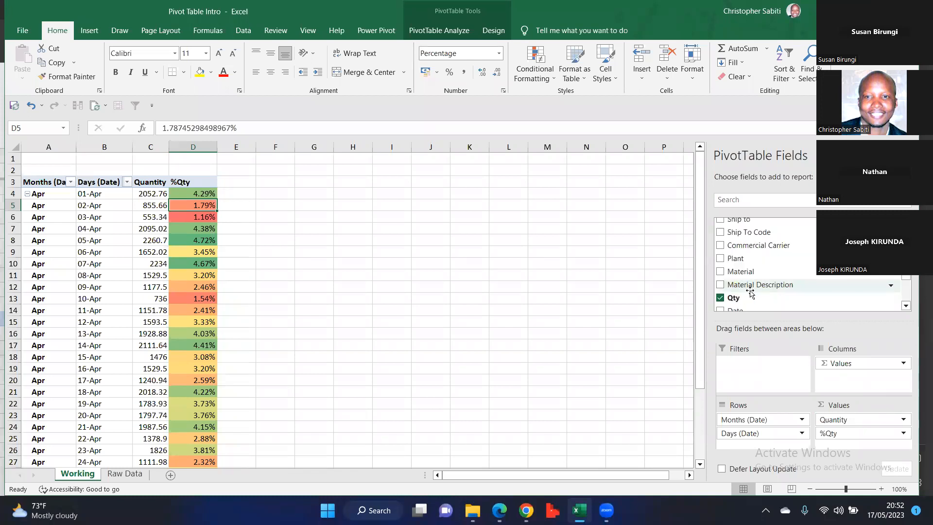
pyautogui.scroll(3, 750, 289)
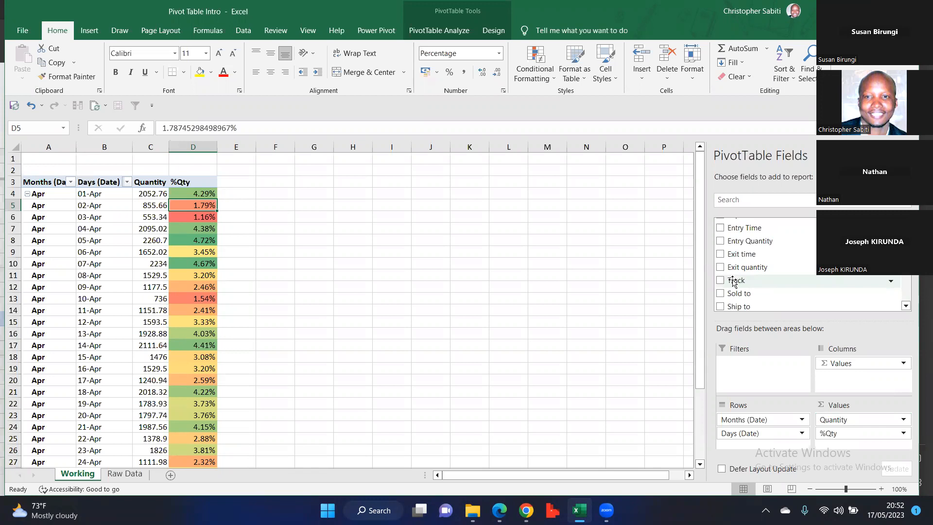
pyautogui.moveTo(735, 284); pyautogui.dragTo(849, 440)
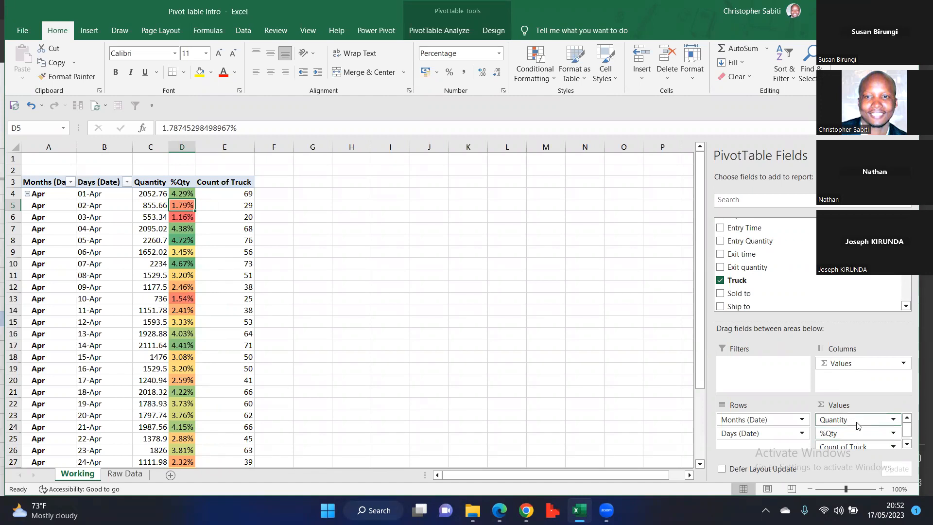
pyautogui.click(858, 425)
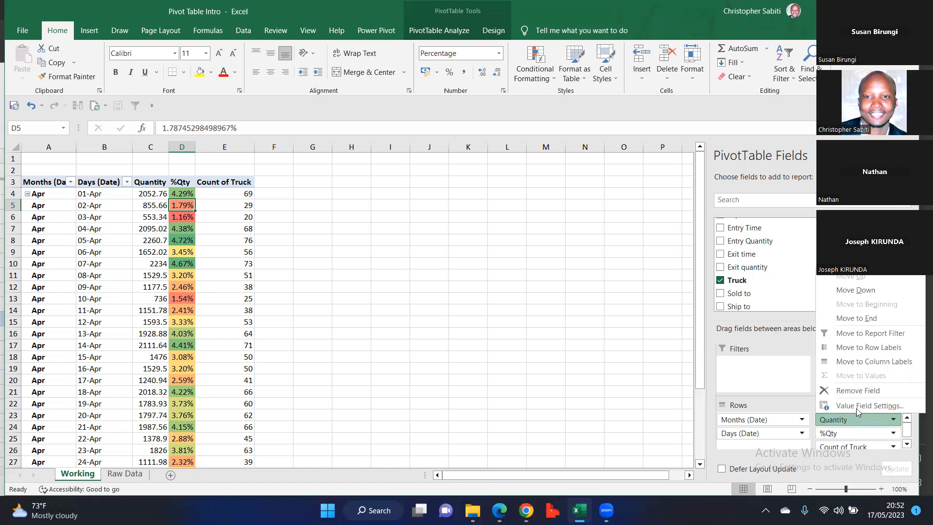
pyautogui.click(859, 406)
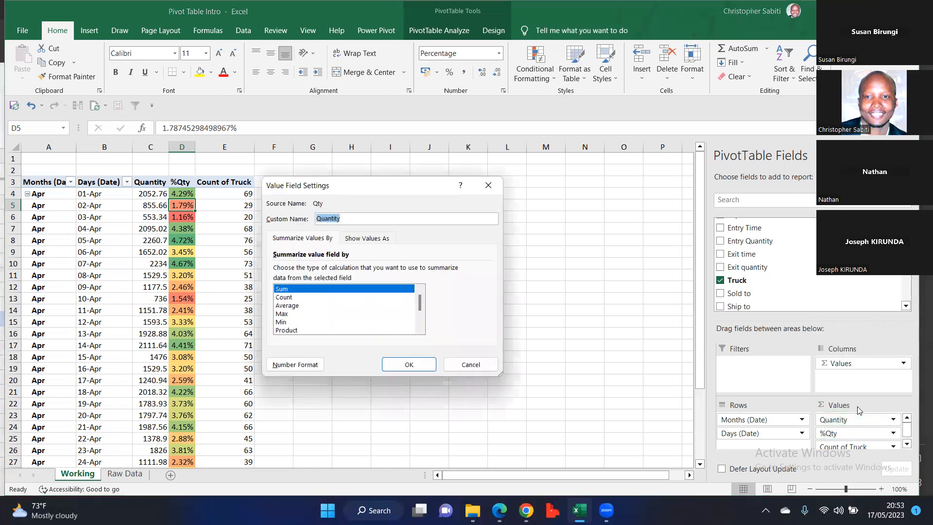
pyautogui.click(489, 186)
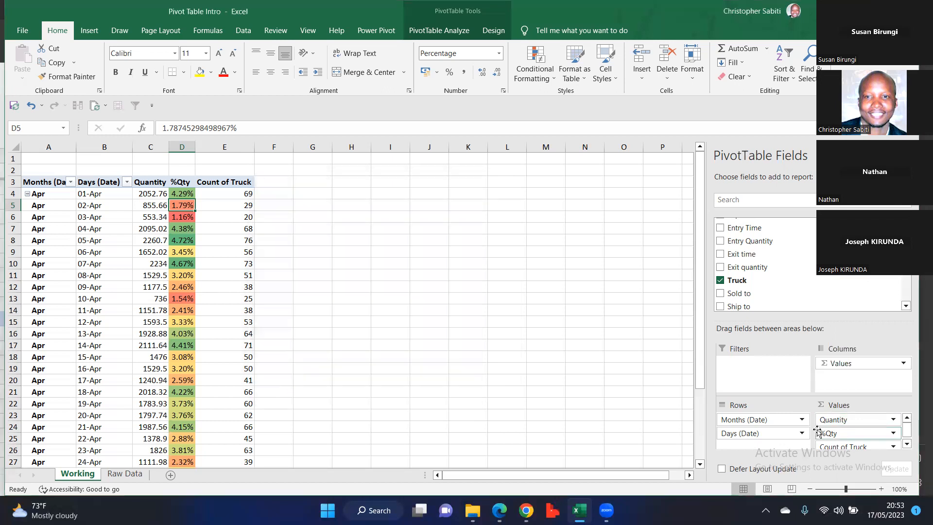
# - Summarize the pivot table's Quantity field by Count
pyautogui.click(875, 421)
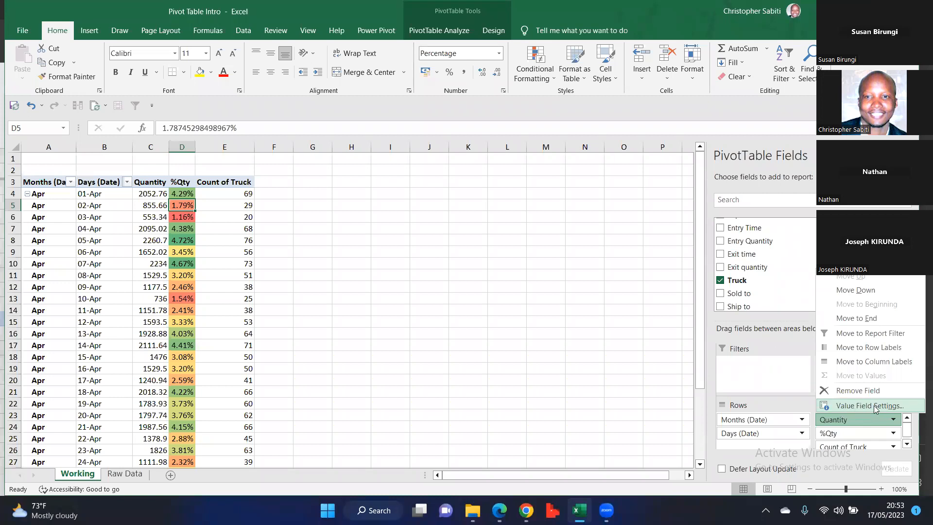
pyautogui.click(855, 409)
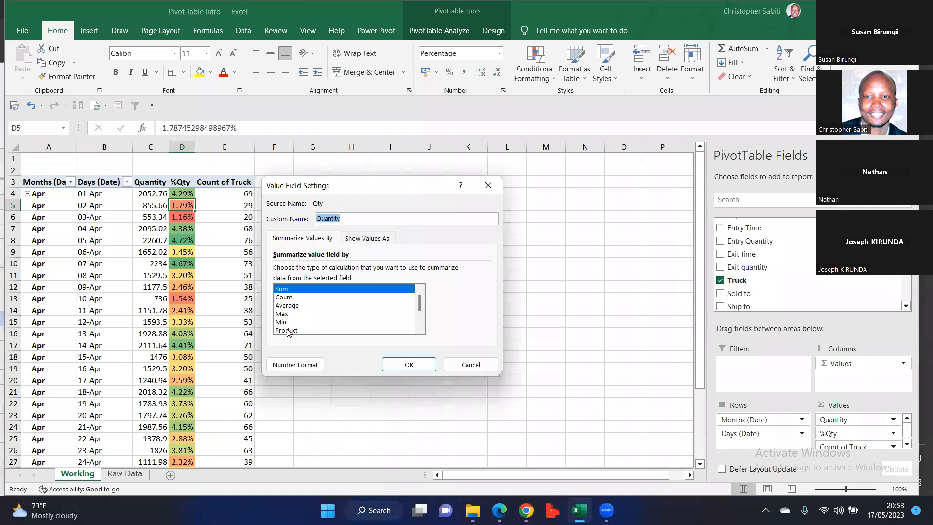
pyautogui.click(285, 297)
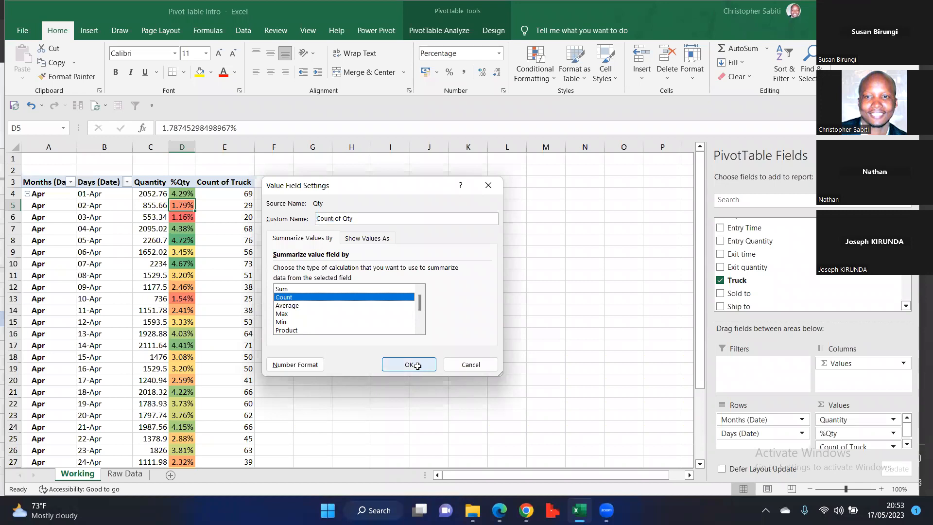
pyautogui.press('Return')
# - Compare the Count of Qty values with the Count of Truck and %Qty values for the first April days
pyautogui.moveTo(165, 198); pyautogui.dragTo(161, 257)
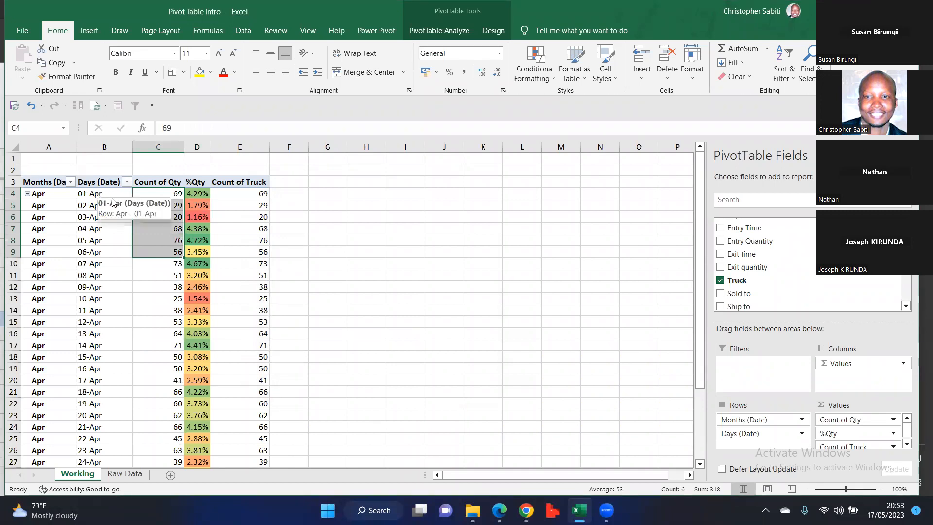
pyautogui.click(245, 196)
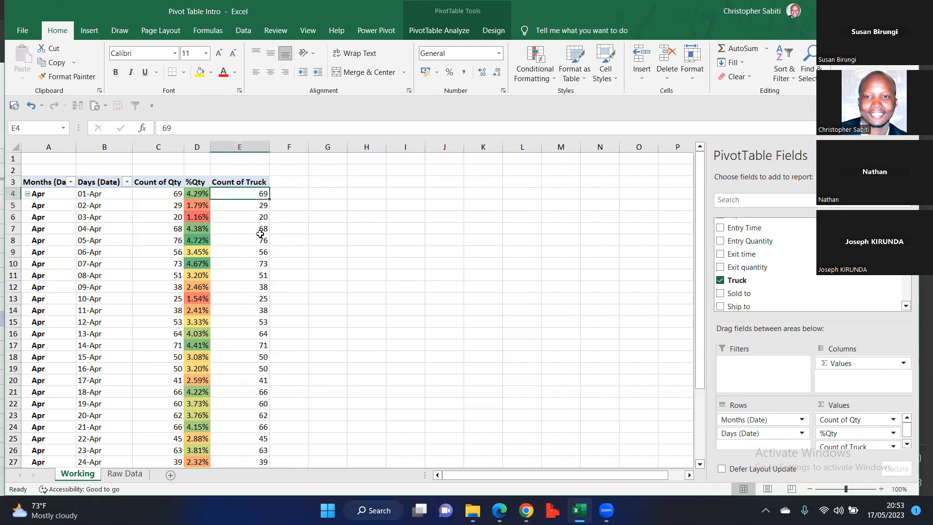
pyautogui.click(161, 197)
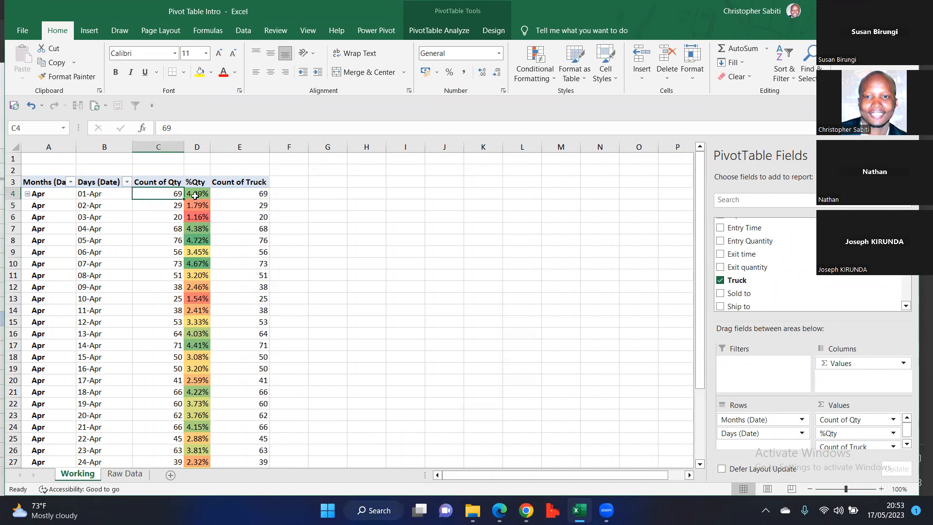
pyautogui.moveTo(195, 195); pyautogui.dragTo(179, 277)
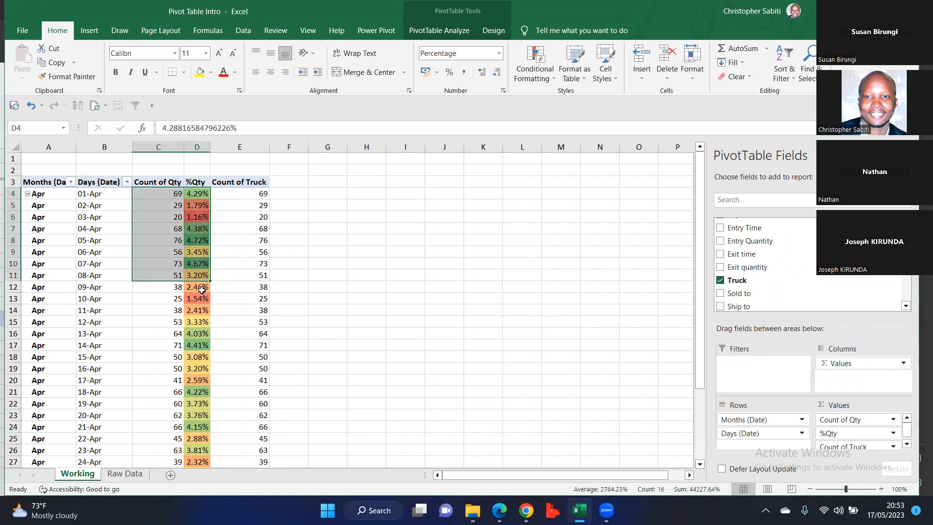
pyautogui.click(198, 240)
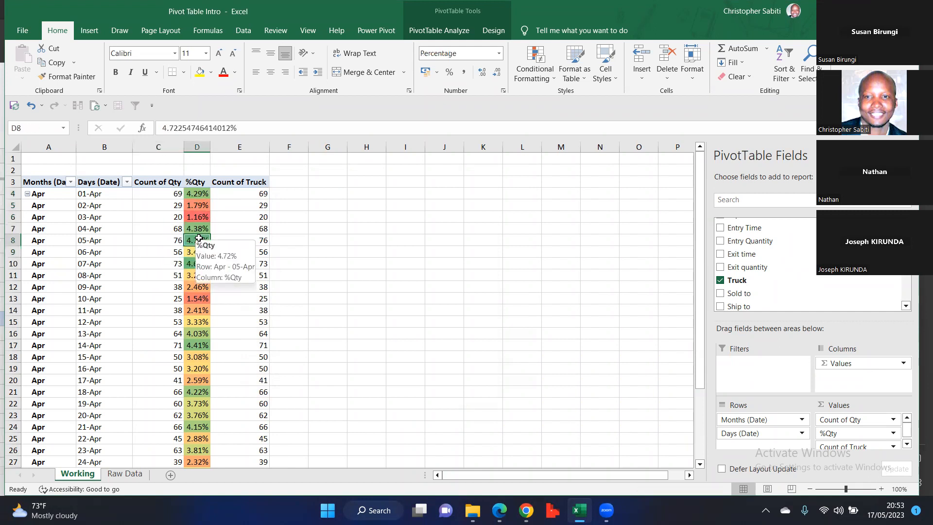
pyautogui.click(164, 208)
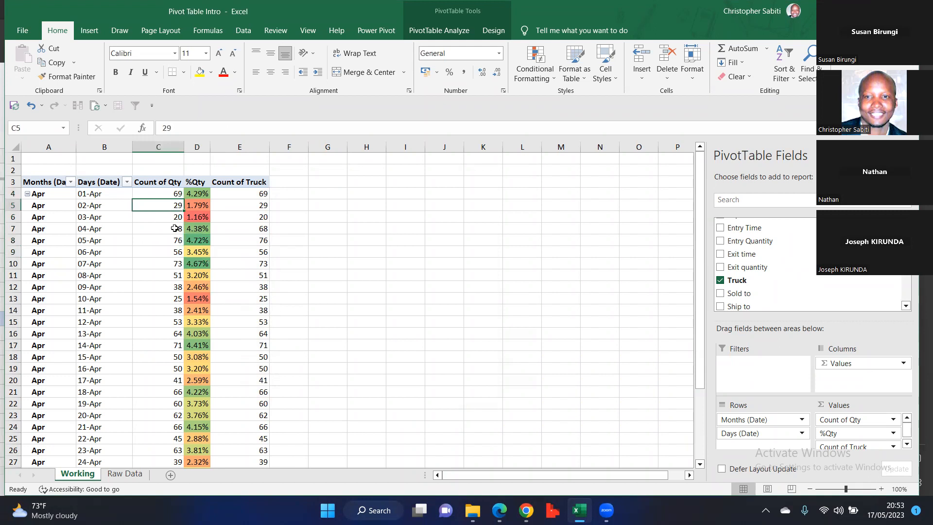
# - Switch the Count of Qty field back to a Sum calculation after trying the Average and Max options
pyautogui.click(845, 421)
pyautogui.click(851, 405)
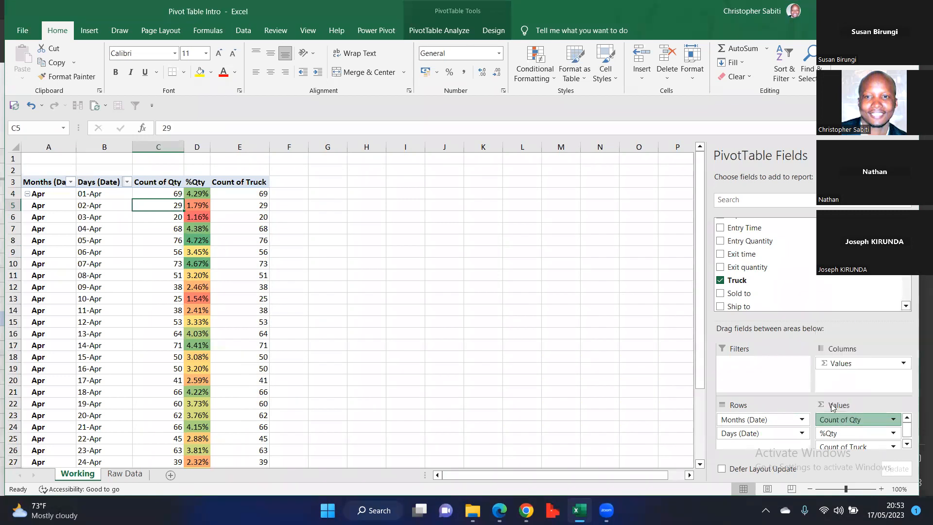
pyautogui.click(284, 292)
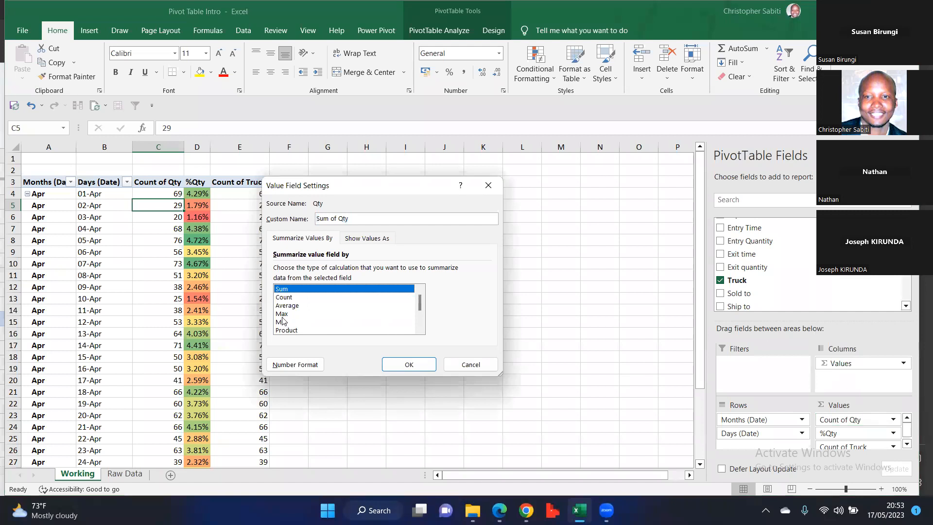
pyautogui.click(285, 306)
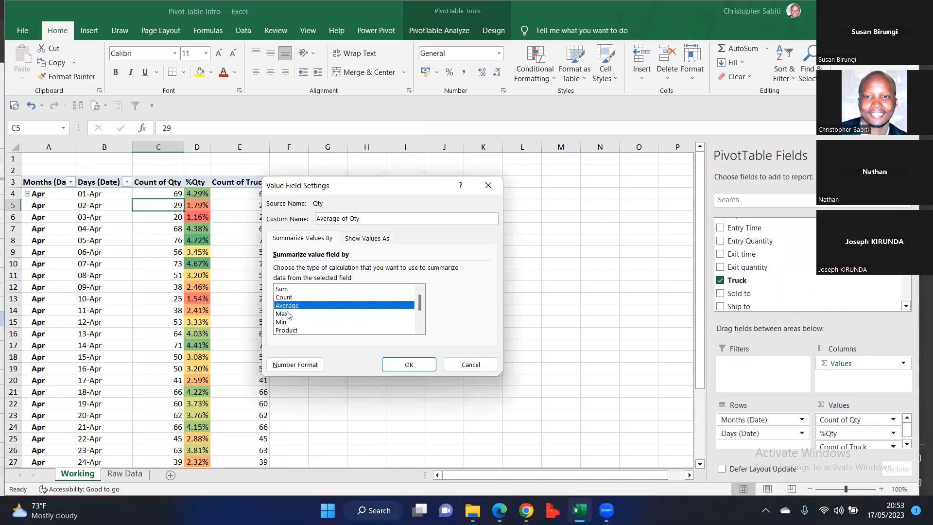
pyautogui.click(289, 315)
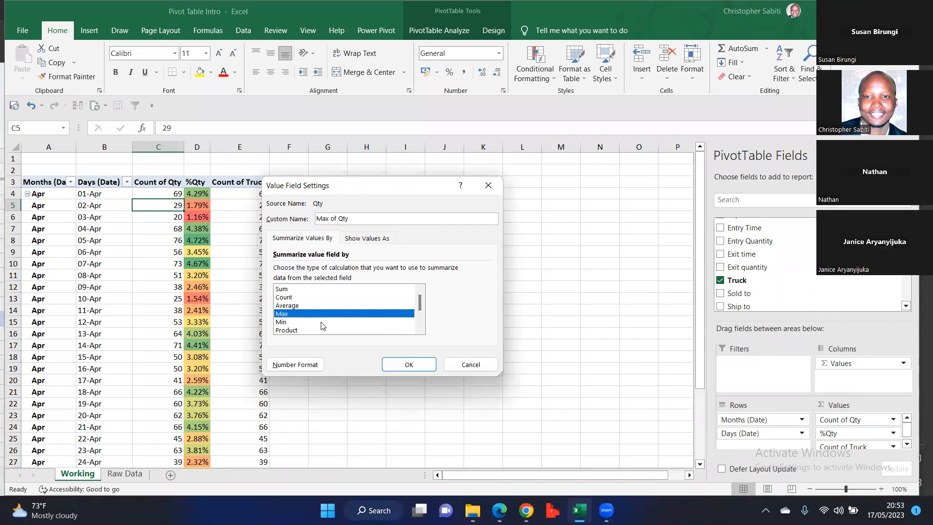
pyautogui.click(287, 290)
pyautogui.click(404, 366)
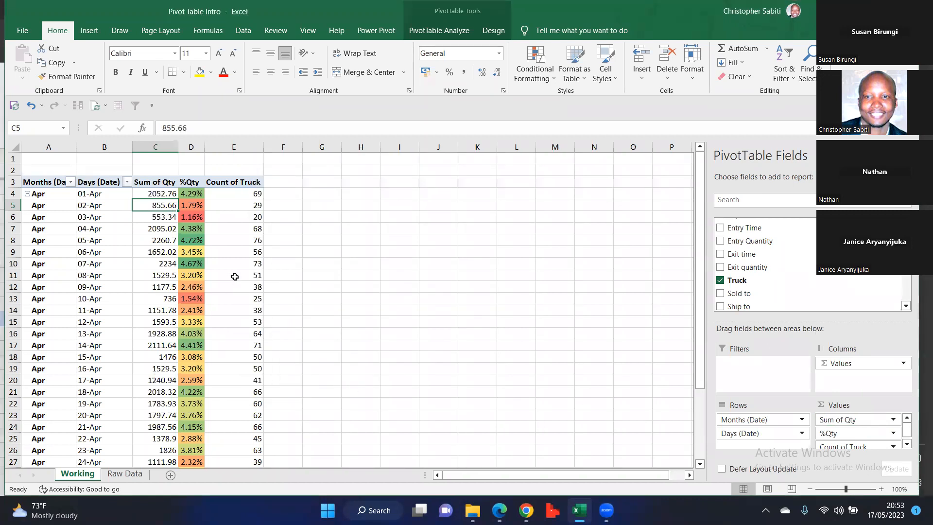
# - Examine the value field settings of Sum of Qty, from its column header and from the pivot table's values list
pyautogui.click(237, 228)
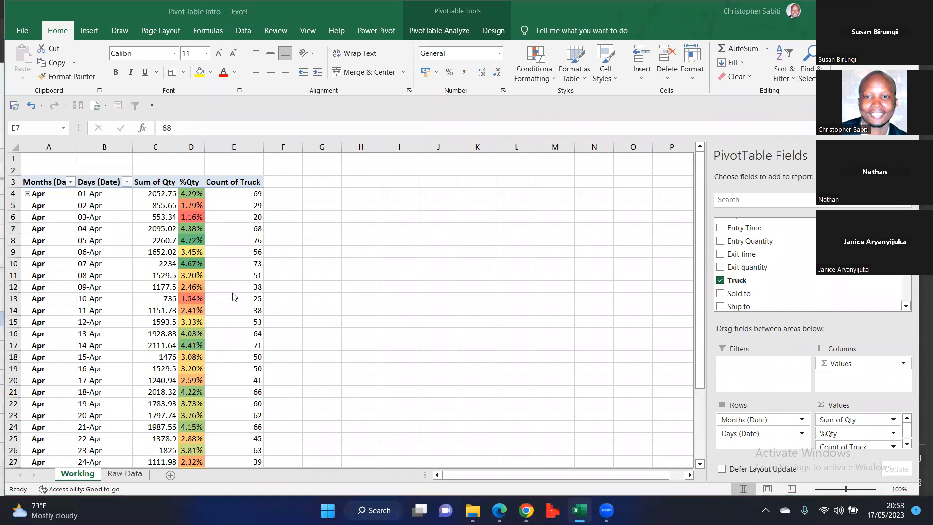
pyautogui.click(247, 277)
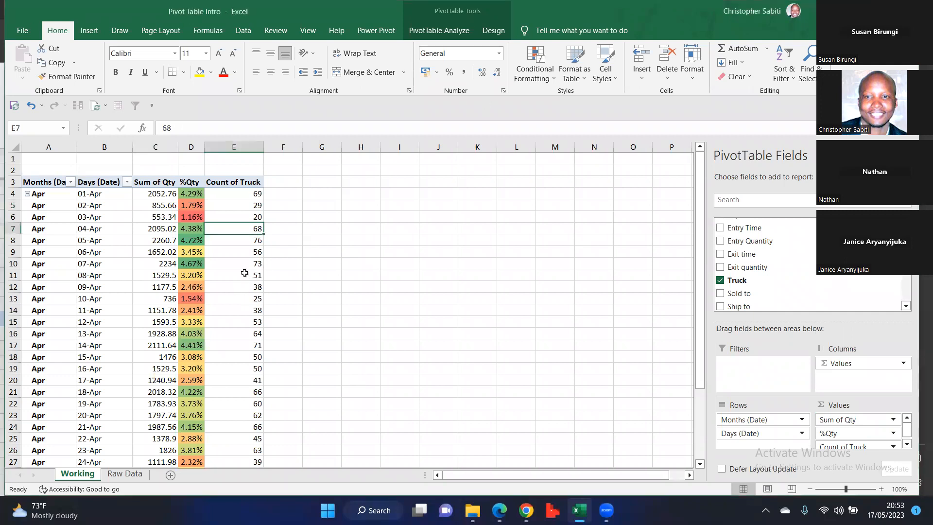
pyautogui.click(158, 182)
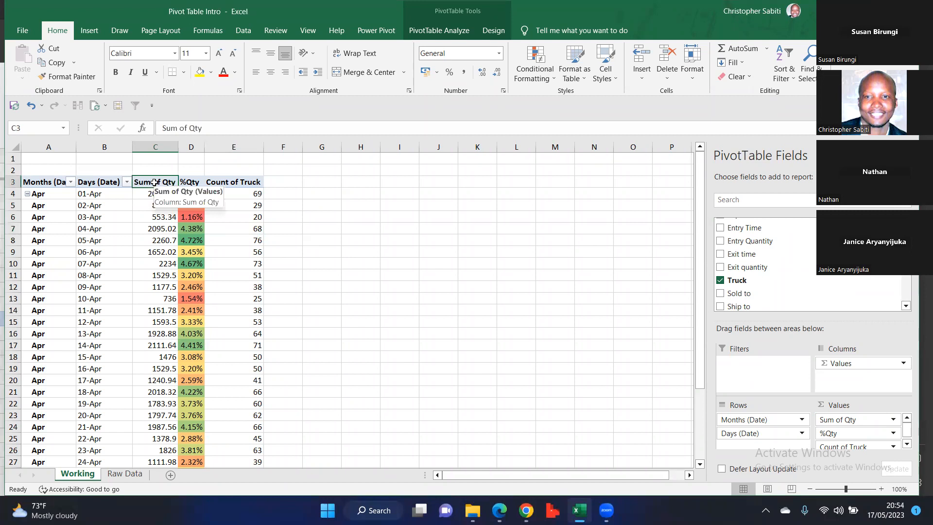
pyautogui.doubleClick(153, 182)
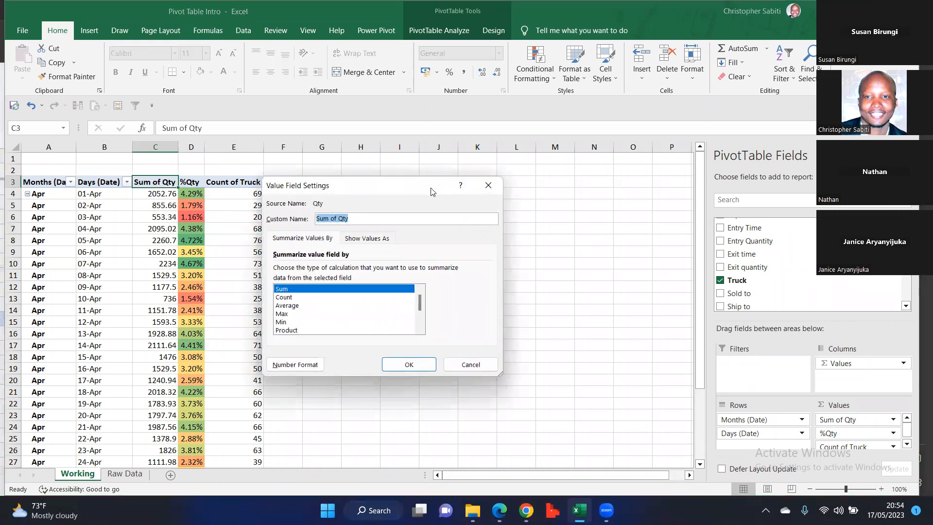
pyautogui.moveTo(428, 185); pyautogui.dragTo(501, 171)
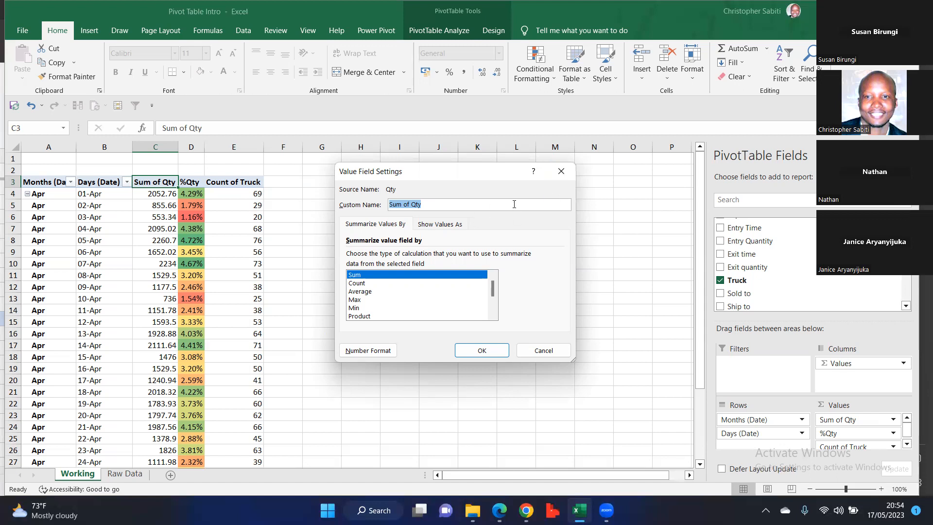
pyautogui.click(561, 175)
pyautogui.click(850, 425)
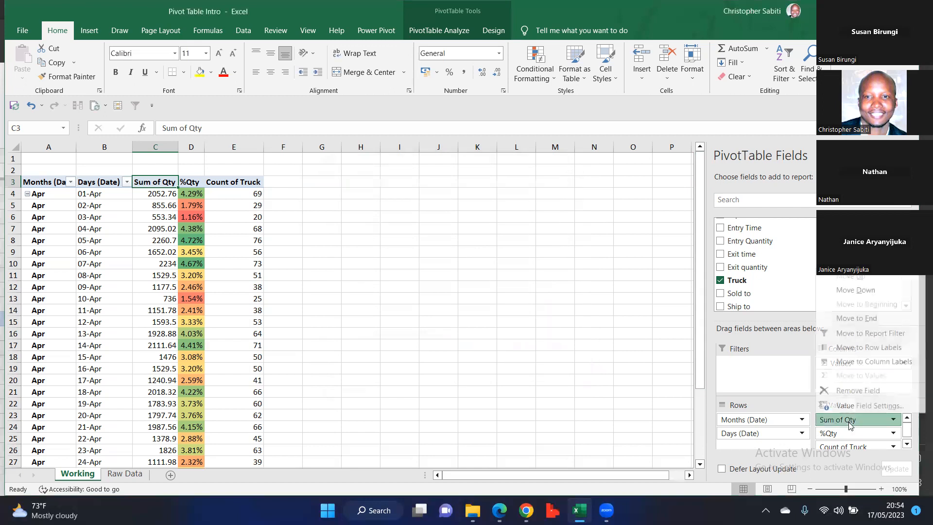
pyautogui.click(855, 407)
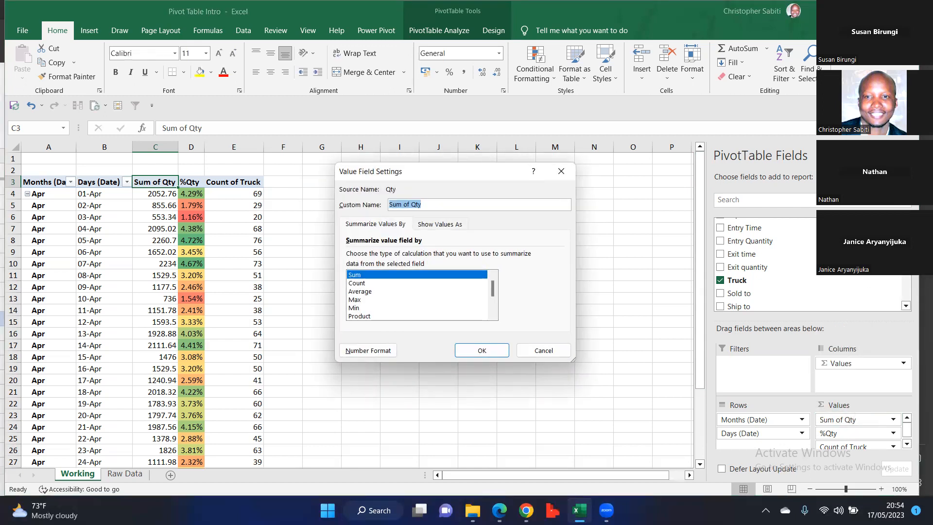
pyautogui.click(561, 172)
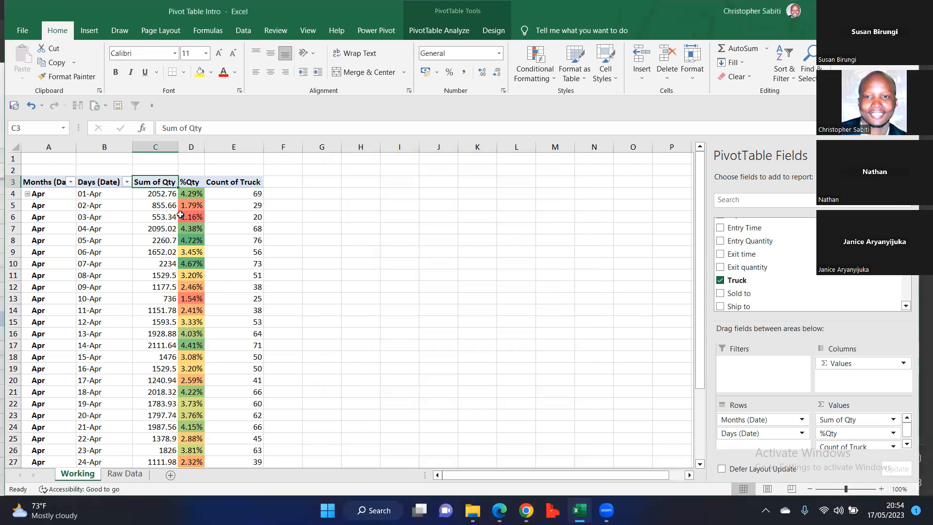
# - Extract the source records behind the 01-Apr Sum of Qty onto a new sheet and delete that sheet
pyautogui.click(156, 195)
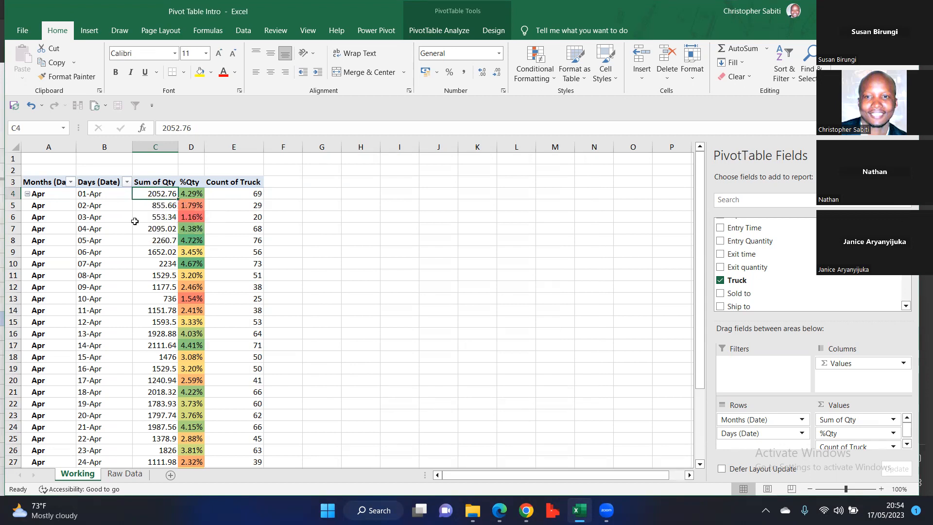
pyautogui.doubleClick(159, 194)
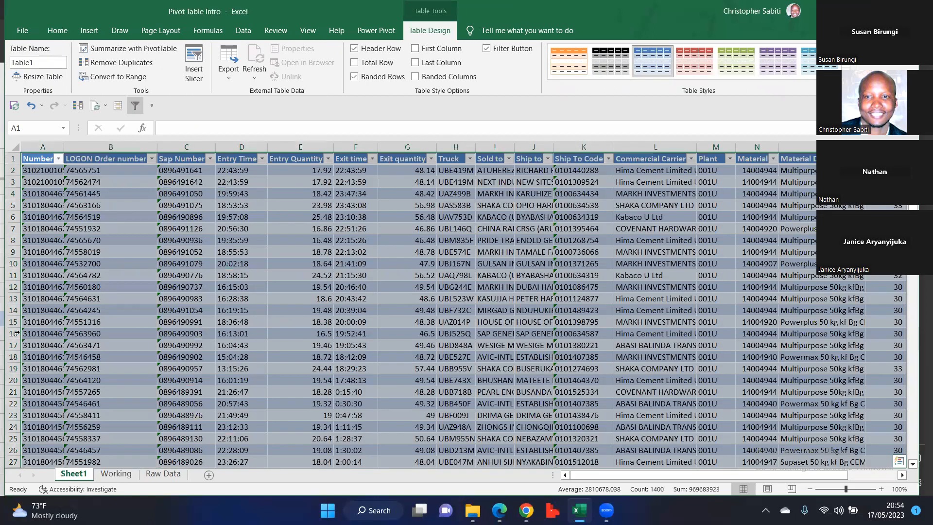
pyautogui.click(408, 263)
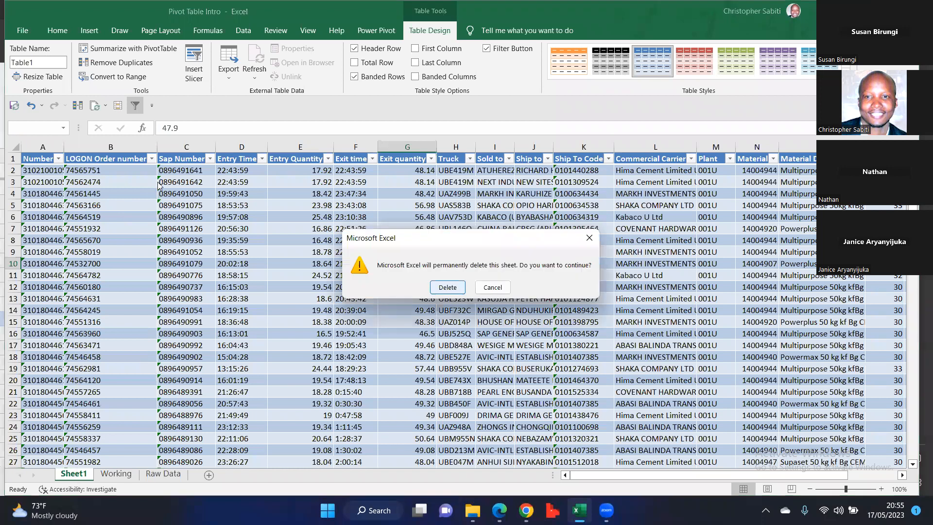
pyautogui.click(399, 294)
pyautogui.click(561, 173)
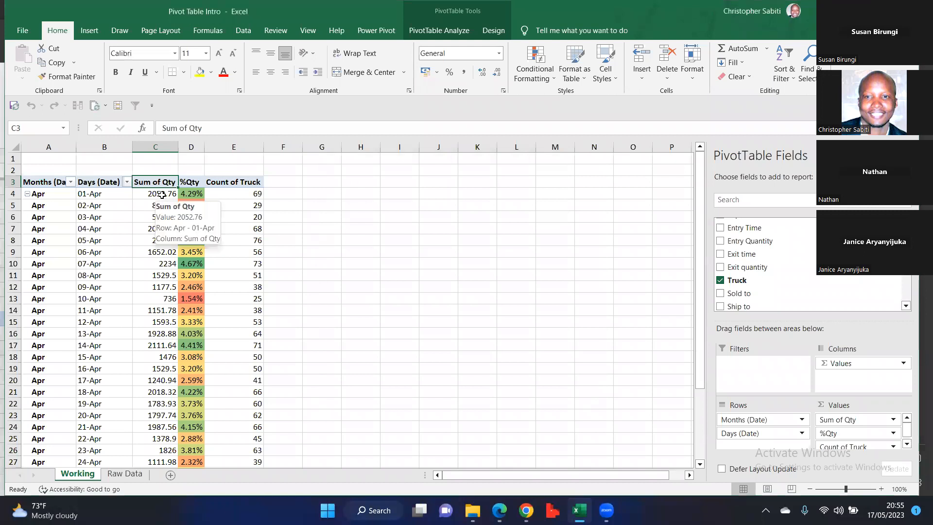
# - Widen the %Qty column of the pivot table on the Working sheet
pyautogui.click(157, 195)
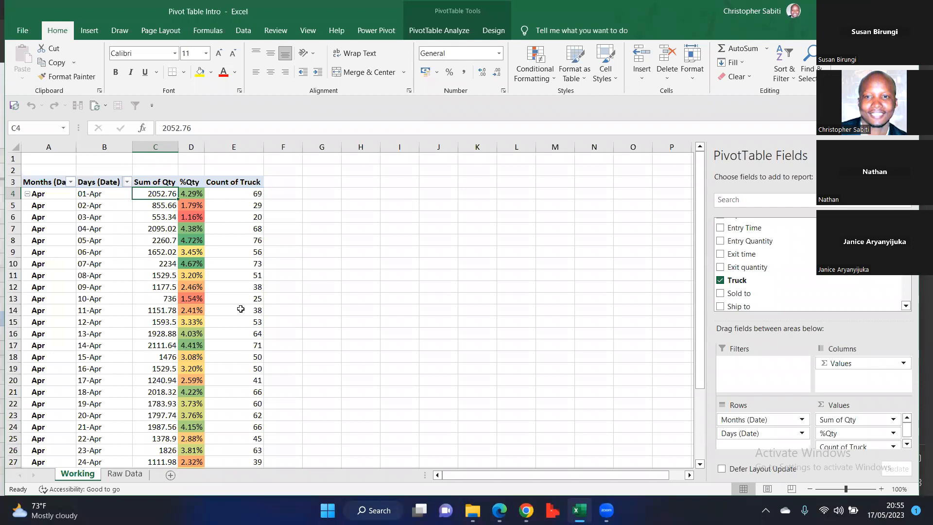
pyautogui.scroll(-5, 260, 302)
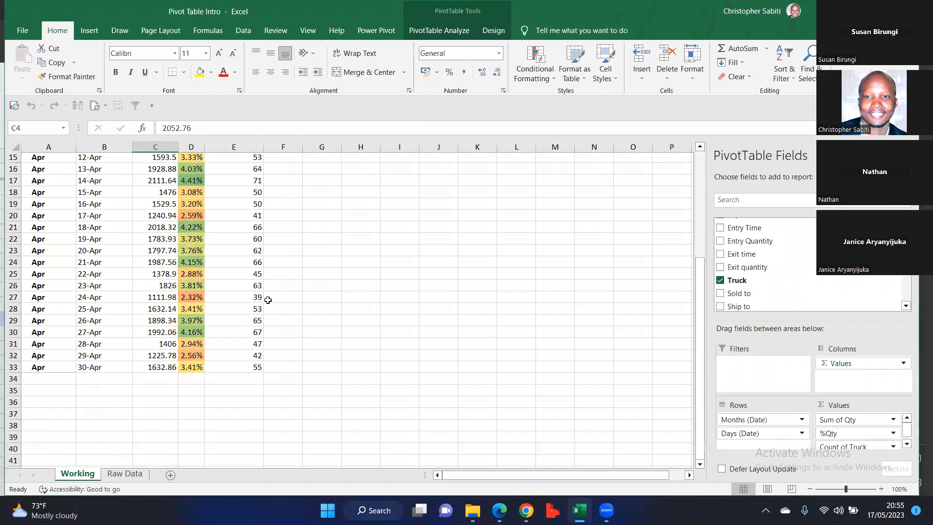
pyautogui.scroll(5, 268, 300)
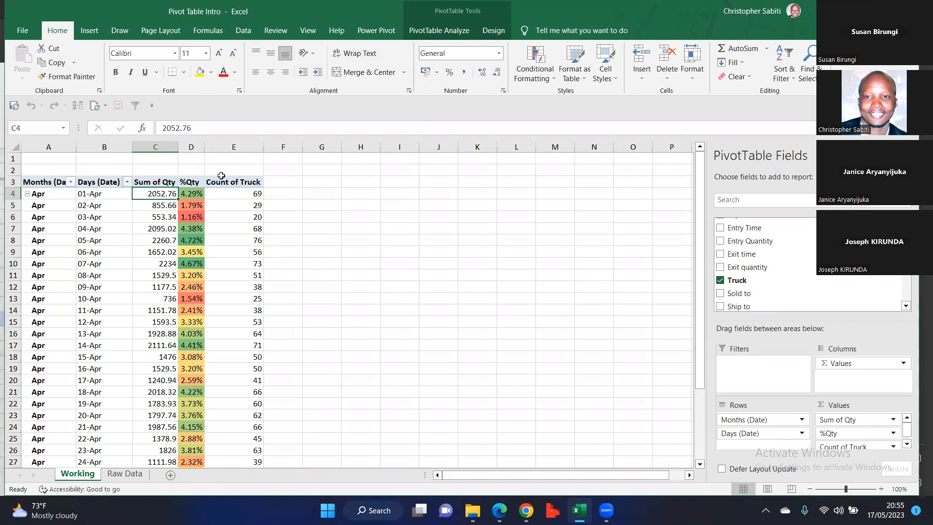
pyautogui.click(200, 146)
pyautogui.moveTo(204, 146); pyautogui.dragTo(234, 162)
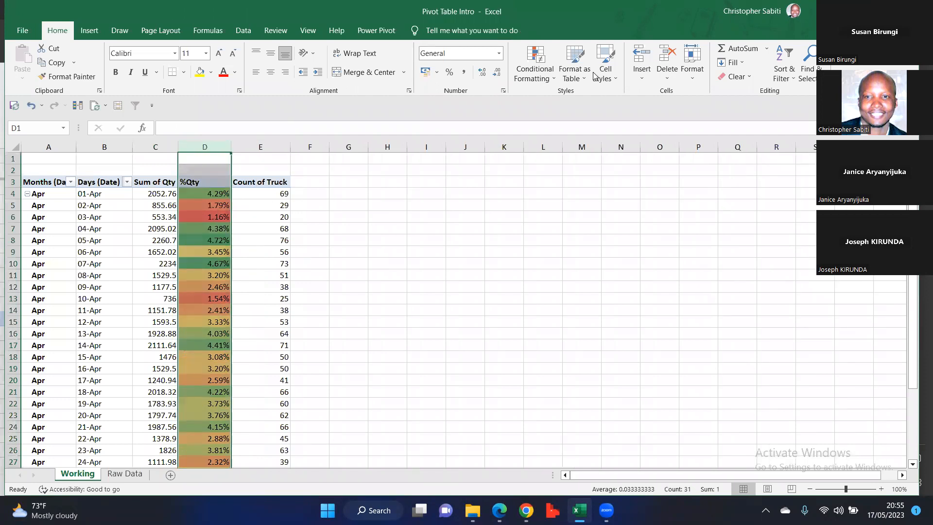
# - Clear the conditional formatting rules from the %Qty column of the pivot table
pyautogui.click(540, 73)
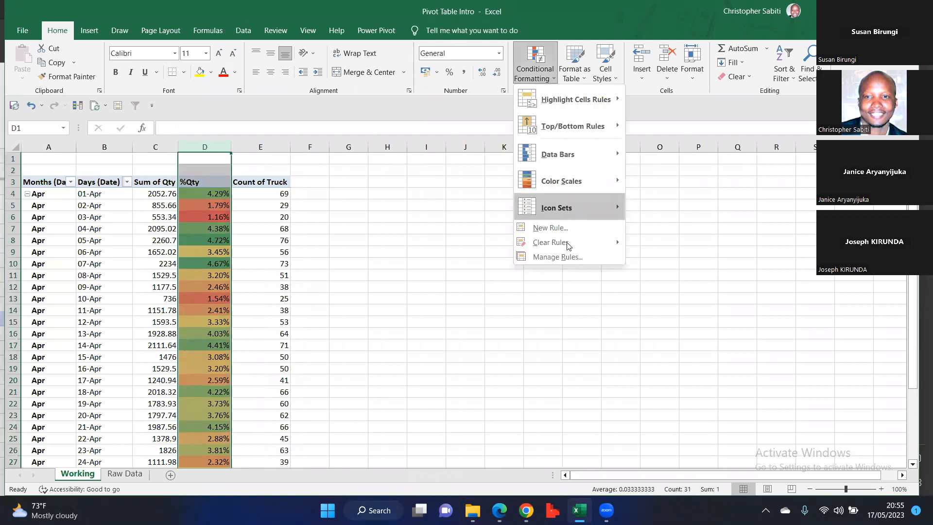
pyautogui.moveTo(568, 245)
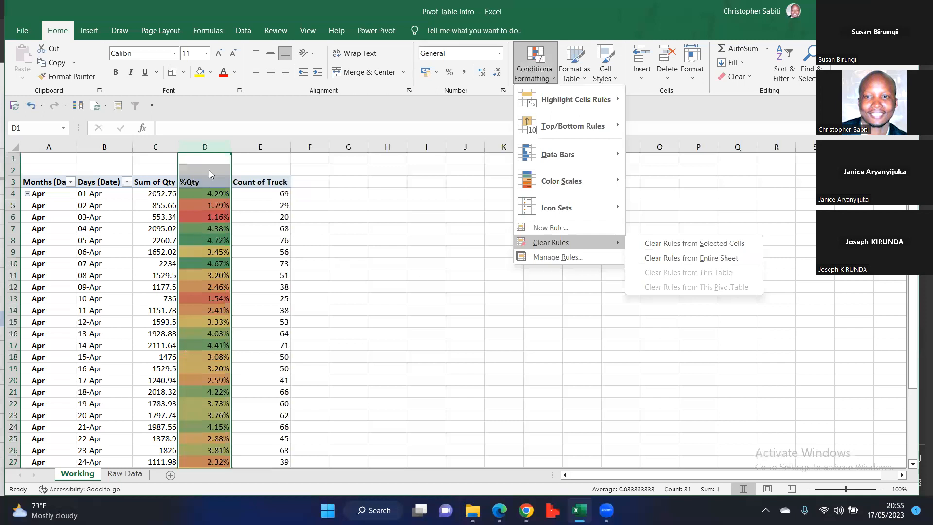
pyautogui.click(734, 243)
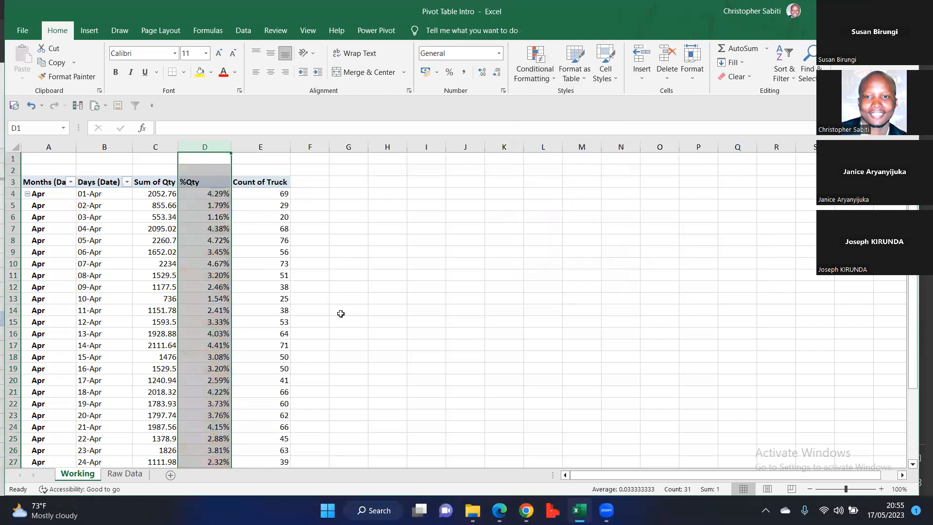
pyautogui.click(216, 241)
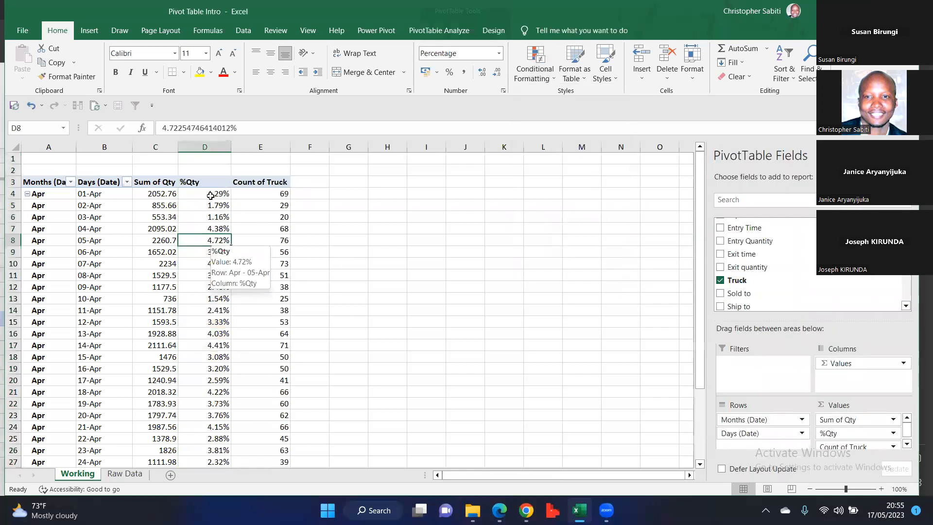
# - Examine how far the %Qty values extend, comparing the 01-Apr to 30-Apr cells with the whole of column D
pyautogui.click(210, 193)
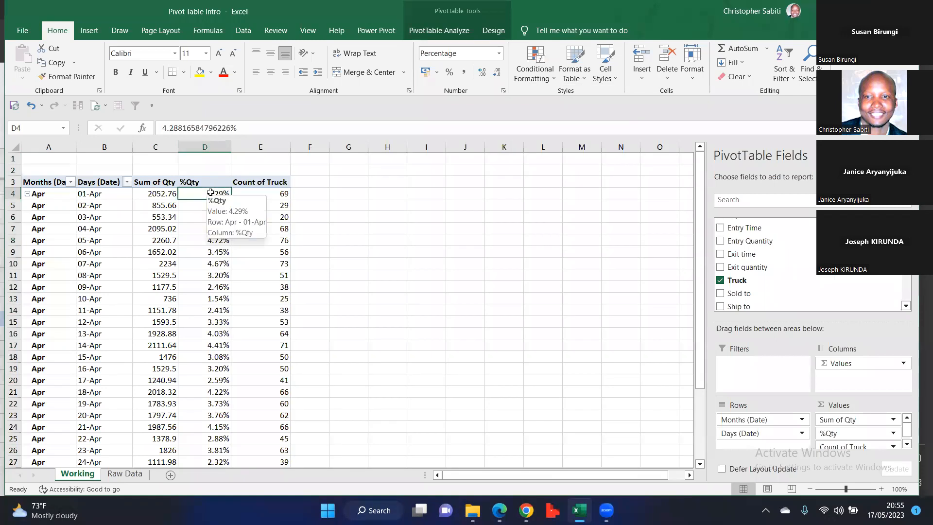
pyautogui.hotkey('ctrl', 'shift', 'Down')
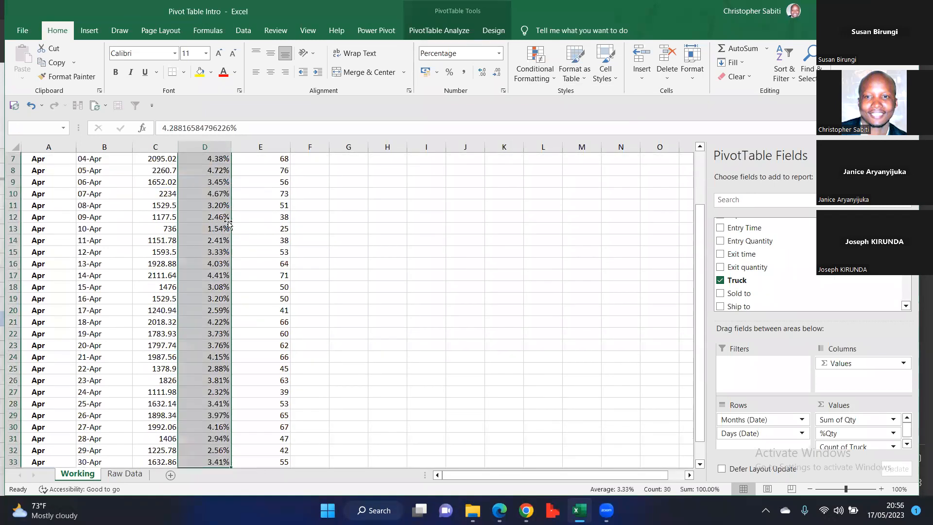
pyautogui.scroll(2, 430, 211)
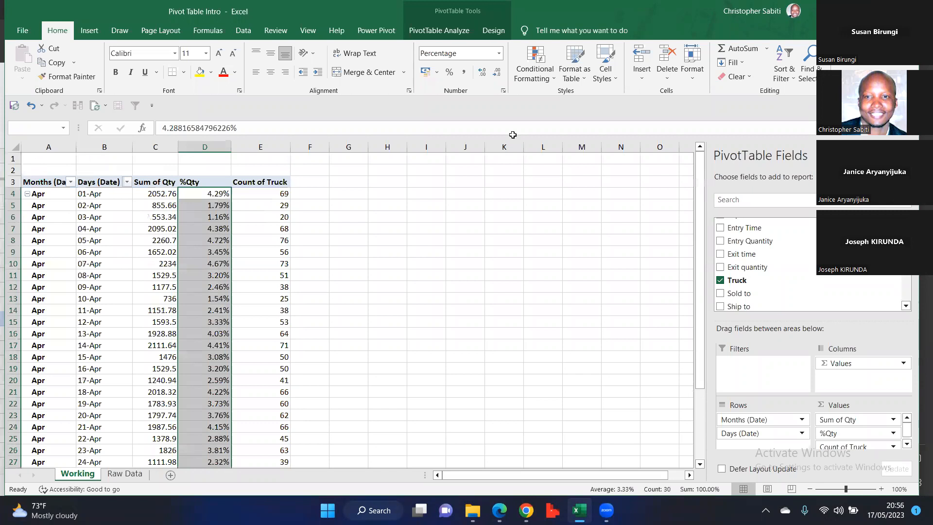
pyautogui.click(310, 263)
pyautogui.click(205, 147)
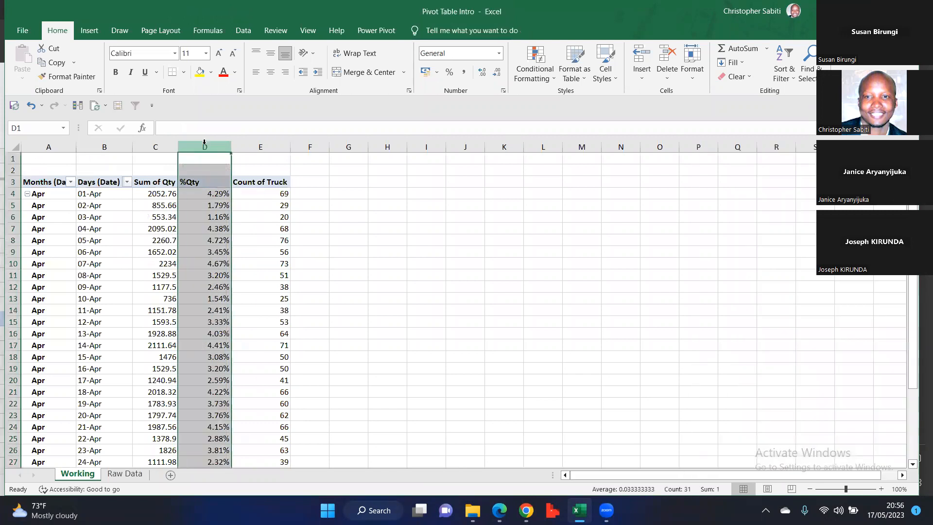
pyautogui.scroll(-4, 205, 273)
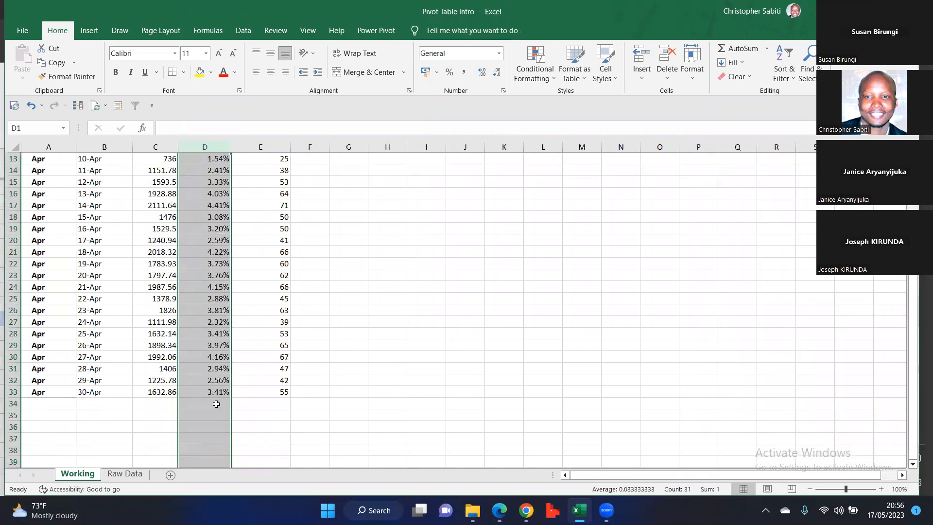
pyautogui.click(206, 406)
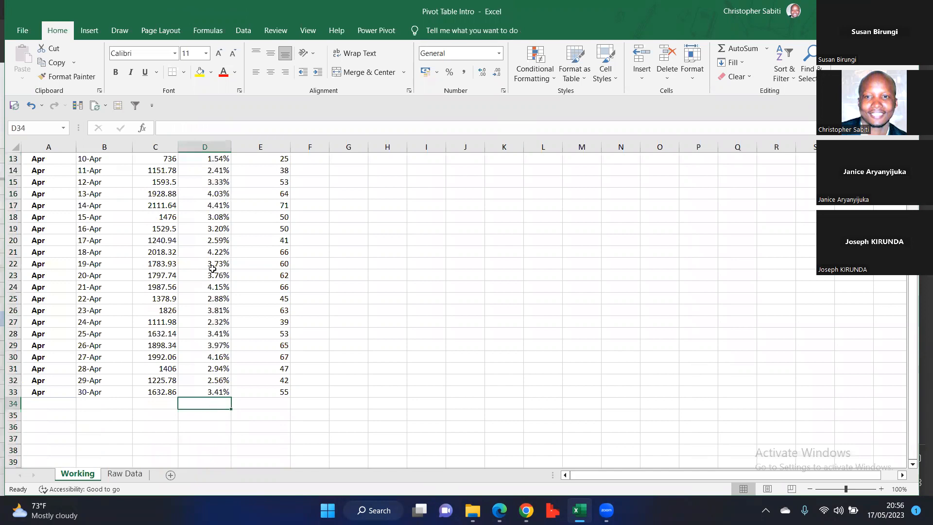
# - Turn on the pivot table's grand totals for columns only, after trying the rows only option
pyautogui.click(207, 298)
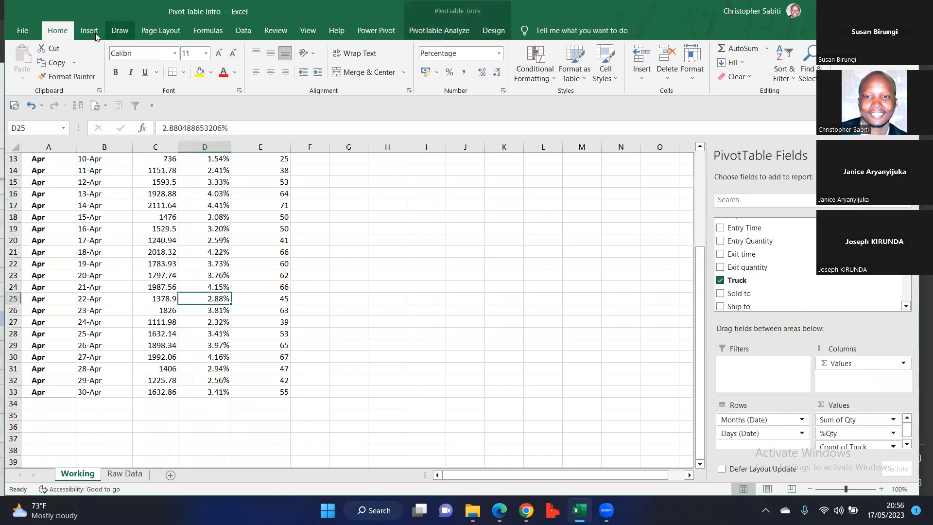
pyautogui.click(493, 31)
pyautogui.click(64, 78)
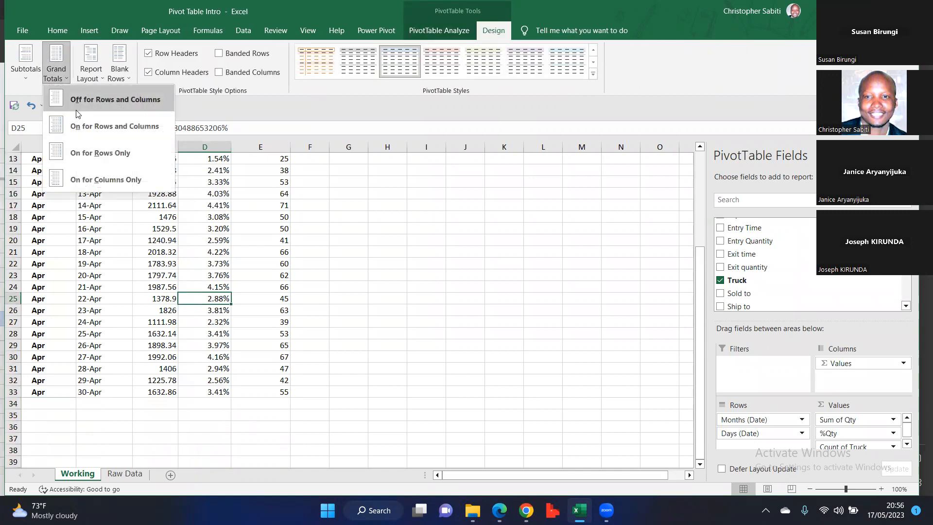
pyautogui.click(107, 152)
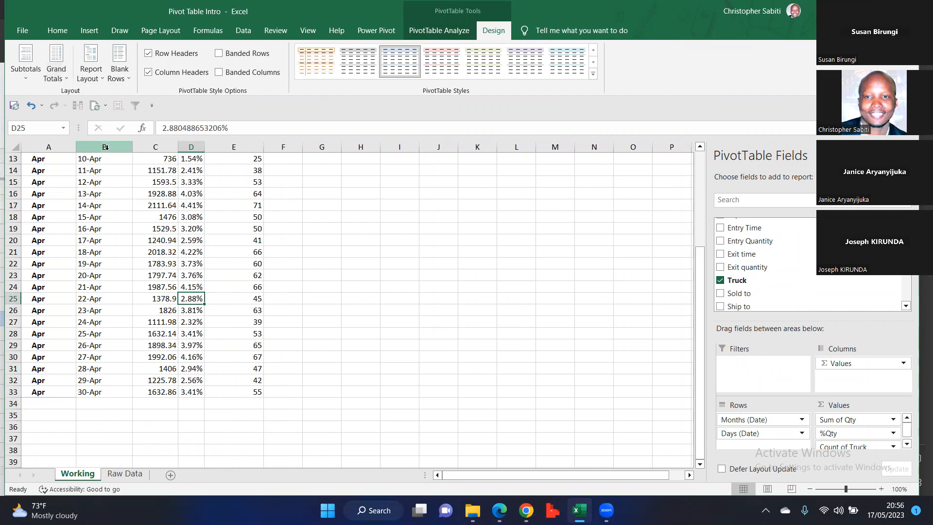
pyautogui.click(91, 78)
pyautogui.click(68, 80)
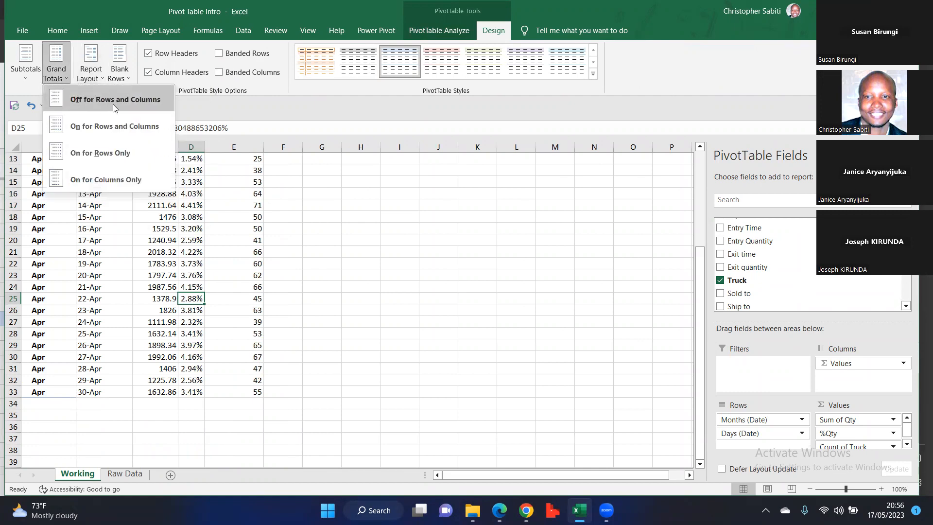
pyautogui.click(106, 180)
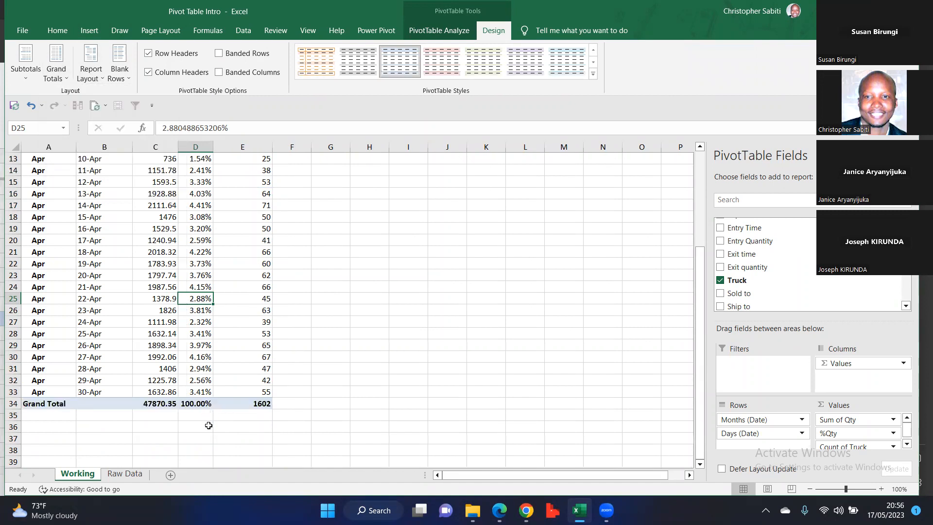
# - Try the Green - Yellow - Red color scale on the entire %Qty column, including its grand total, and undo it
pyautogui.click(208, 426)
pyautogui.scroll(2, 258, 295)
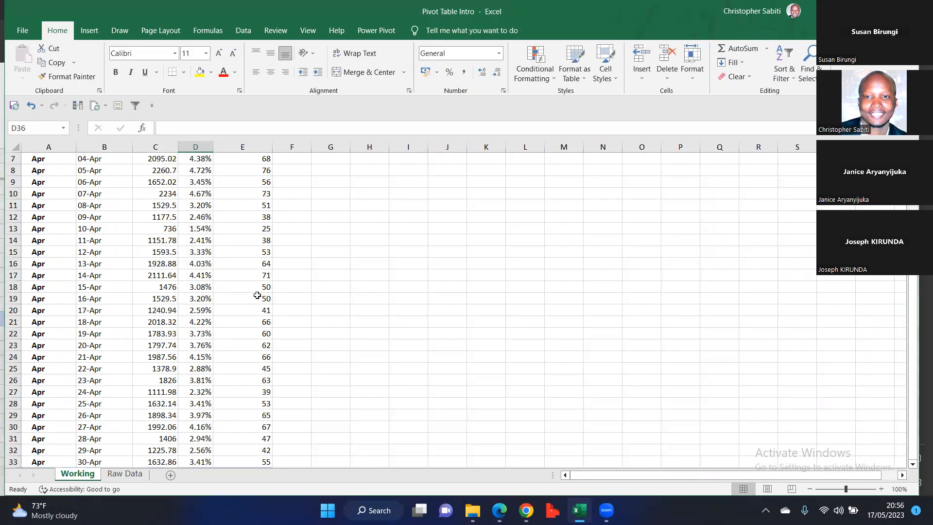
pyautogui.scroll(2, 257, 295)
pyautogui.click(195, 147)
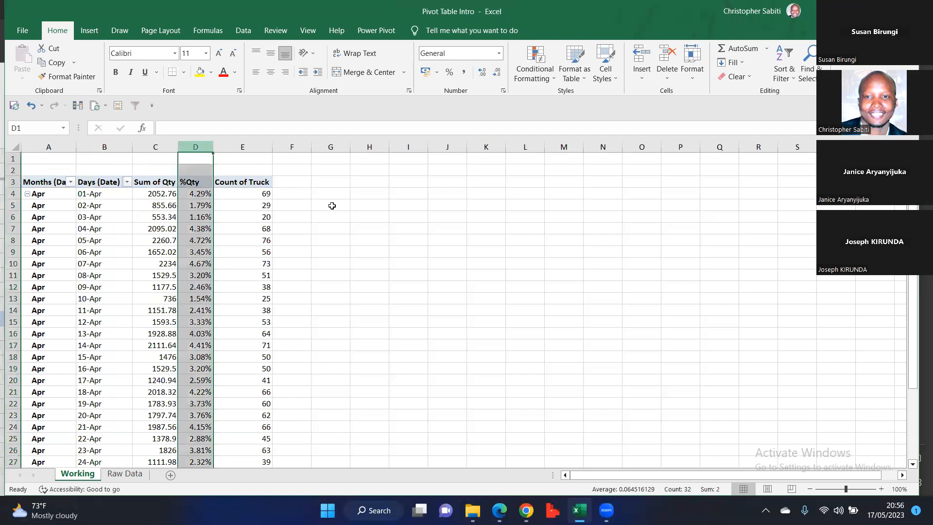
pyautogui.click(534, 73)
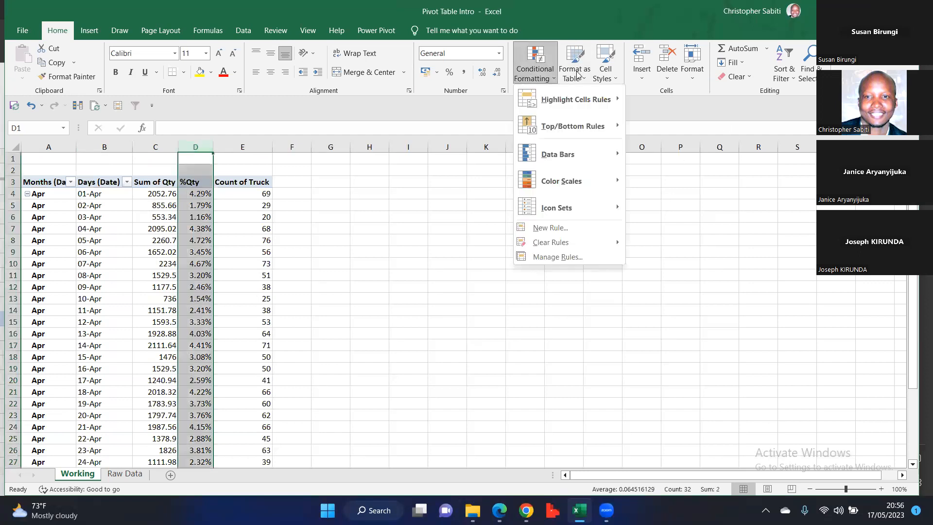
pyautogui.moveTo(575, 190)
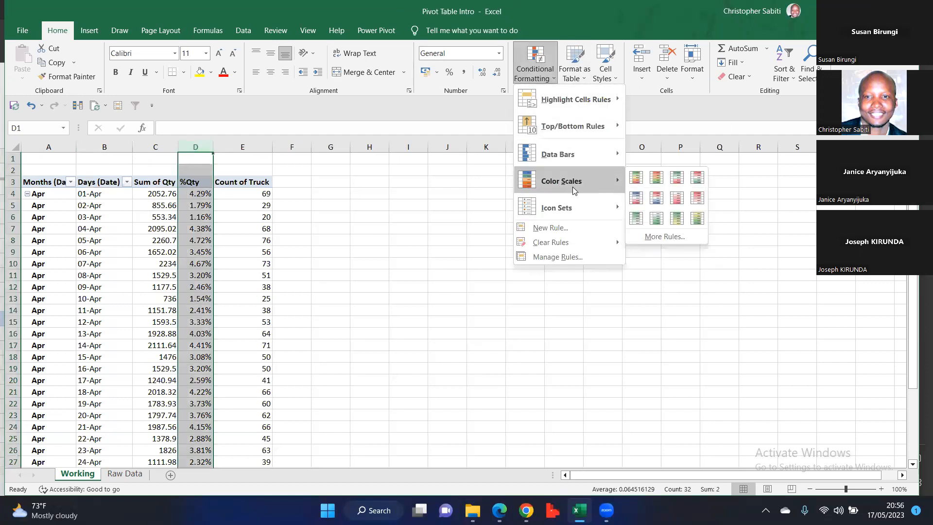
pyautogui.click(637, 179)
pyautogui.scroll(-4, 204, 231)
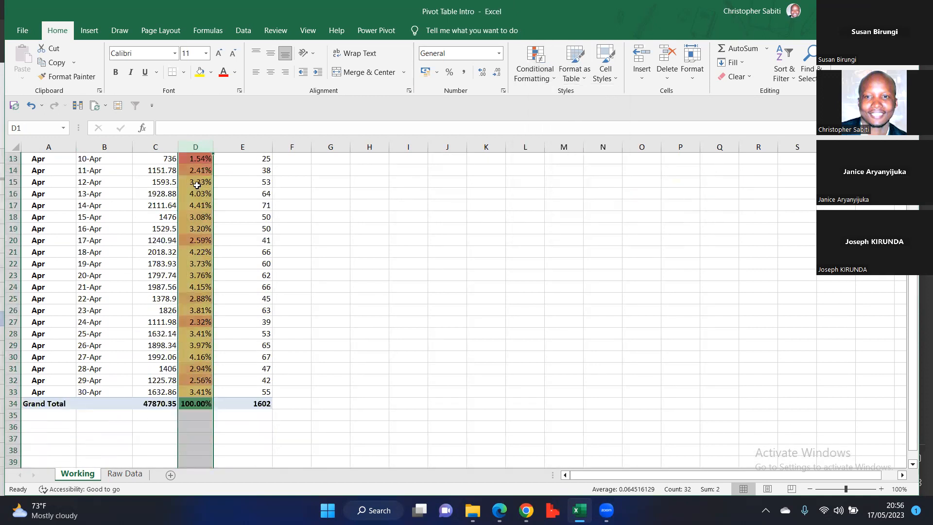
pyautogui.scroll(3, 204, 231)
pyautogui.scroll(-4, 201, 238)
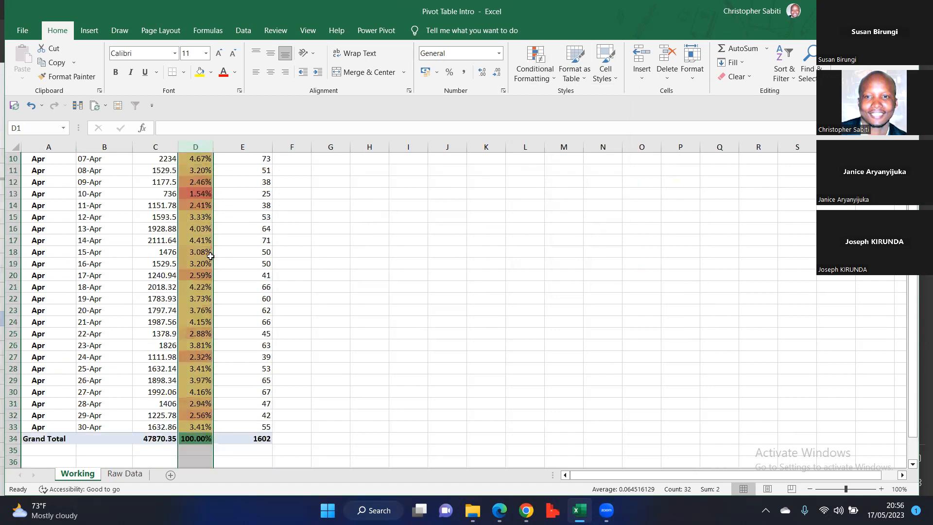
pyautogui.click(207, 372)
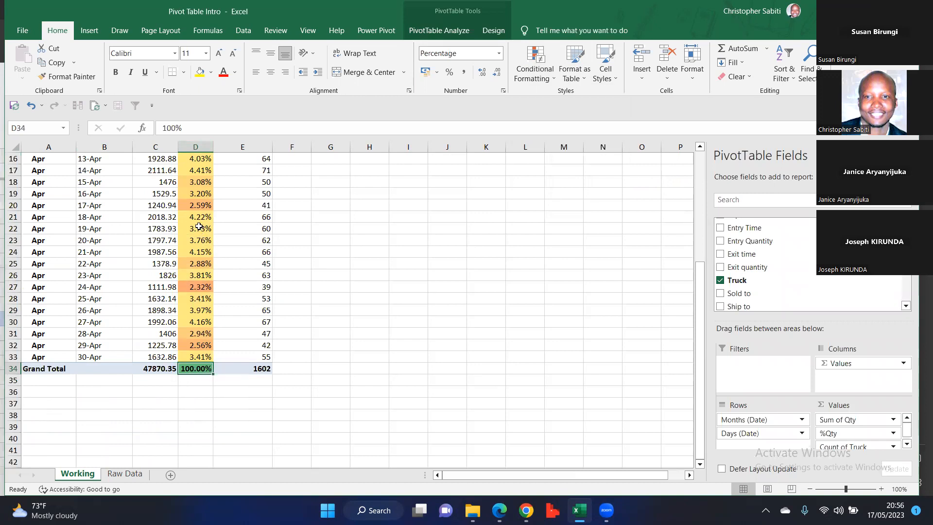
pyautogui.click(195, 147)
# - Apply the Green - Yellow - Red color scale to the daily %Qty values from 01-Apr to 30-Apr, excluding the grand total
pyautogui.click(203, 196)
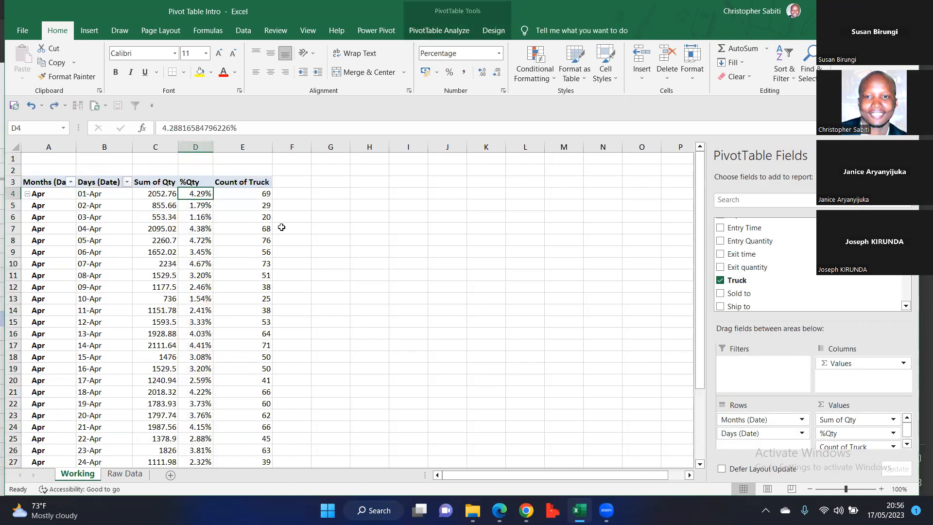
pyautogui.hotkey('ctrl', 'shift', 'Down')
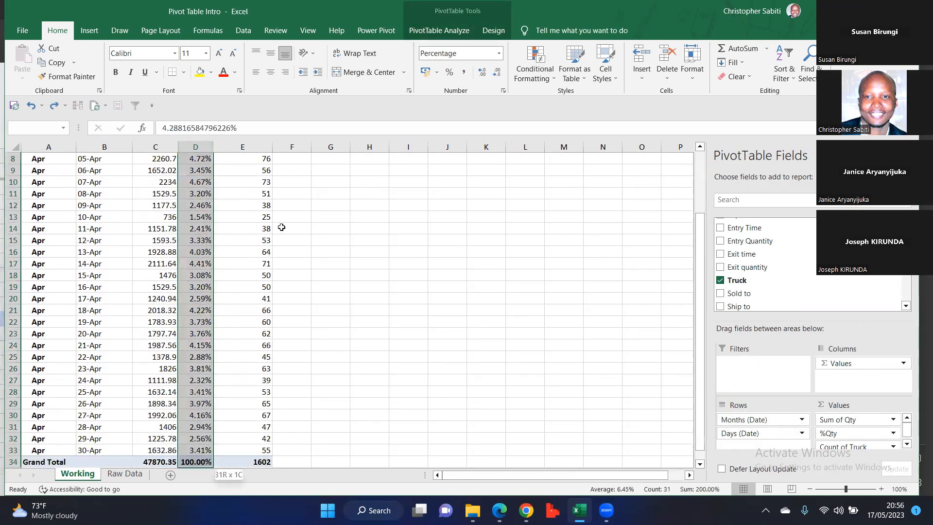
pyautogui.hotkey('shift', 'Up')
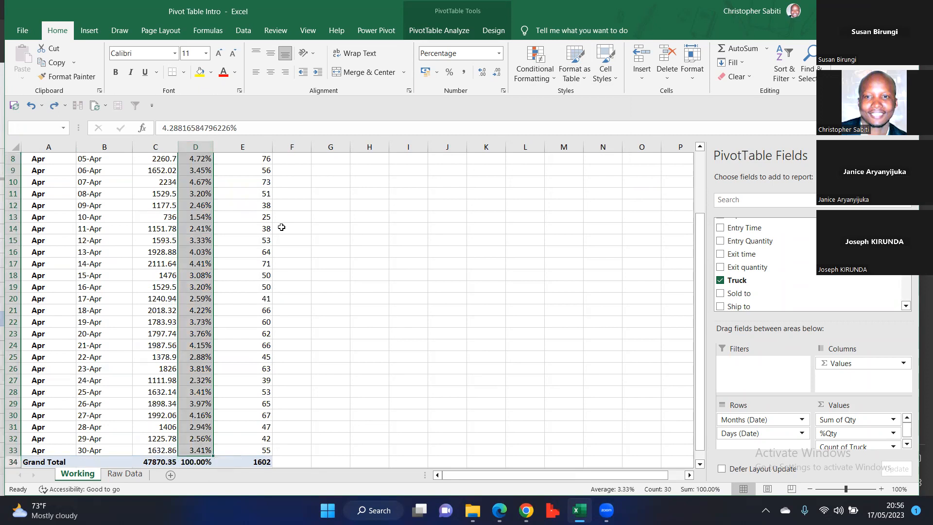
pyautogui.scroll(2, 392, 205)
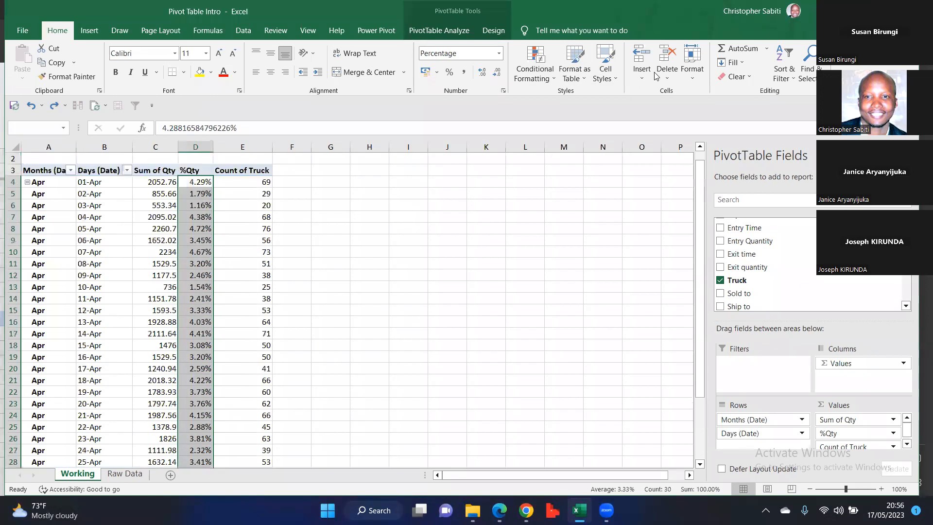
pyautogui.click(535, 66)
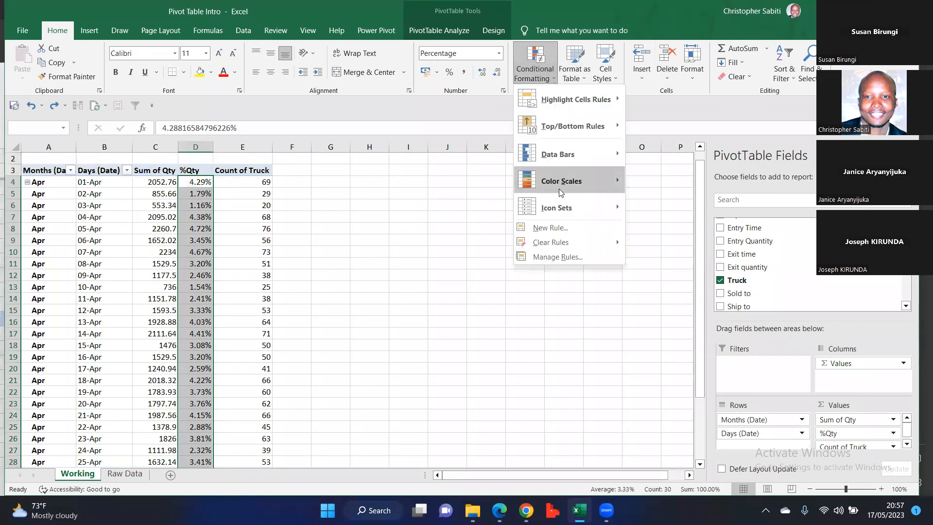
pyautogui.moveTo(561, 192)
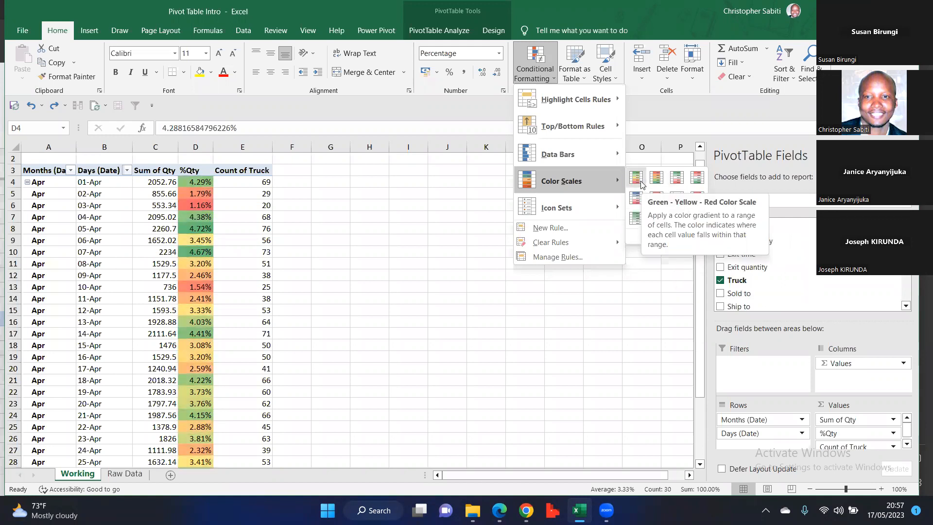
pyautogui.moveTo(605, 211)
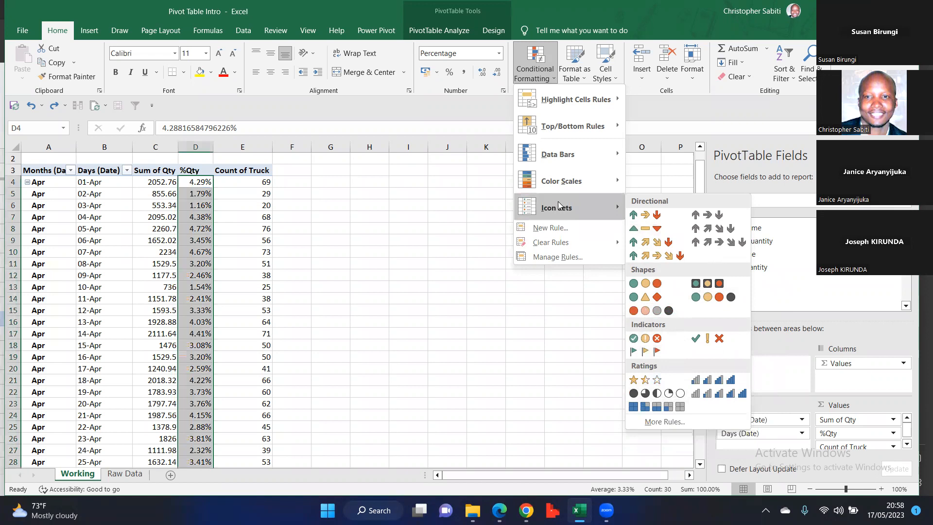
pyautogui.moveTo(579, 156)
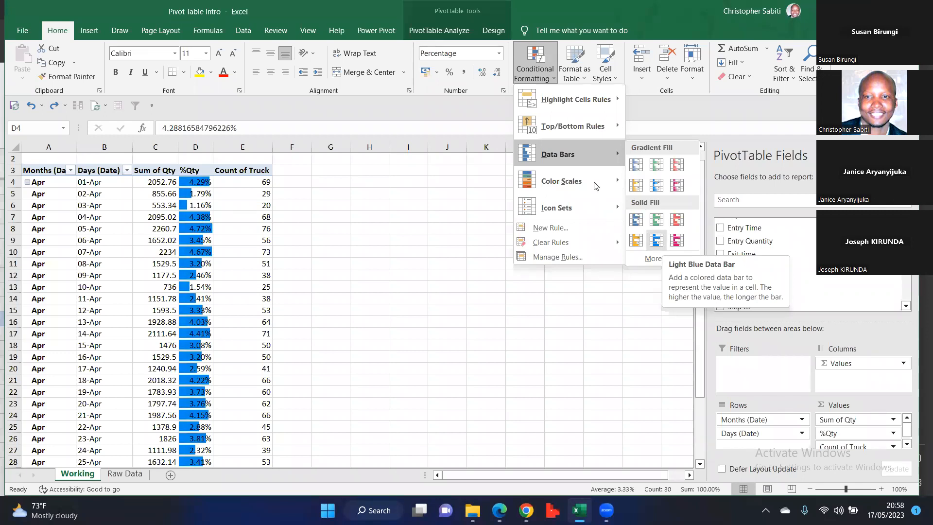
pyautogui.moveTo(594, 182)
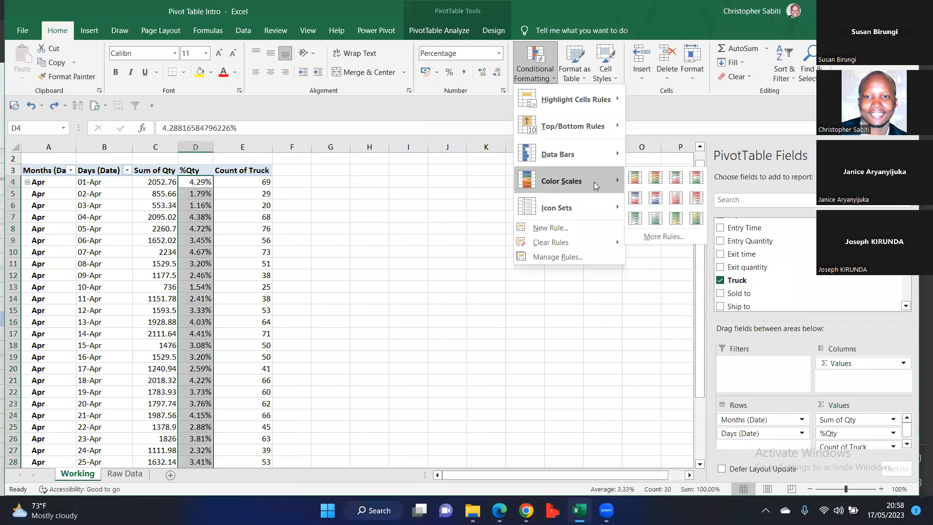
pyautogui.click(636, 176)
# - Widen the %Qty column of the pivot table slightly
pyautogui.moveTo(214, 148); pyautogui.dragTo(233, 151)
pyautogui.click(272, 217)
pyautogui.click(279, 220)
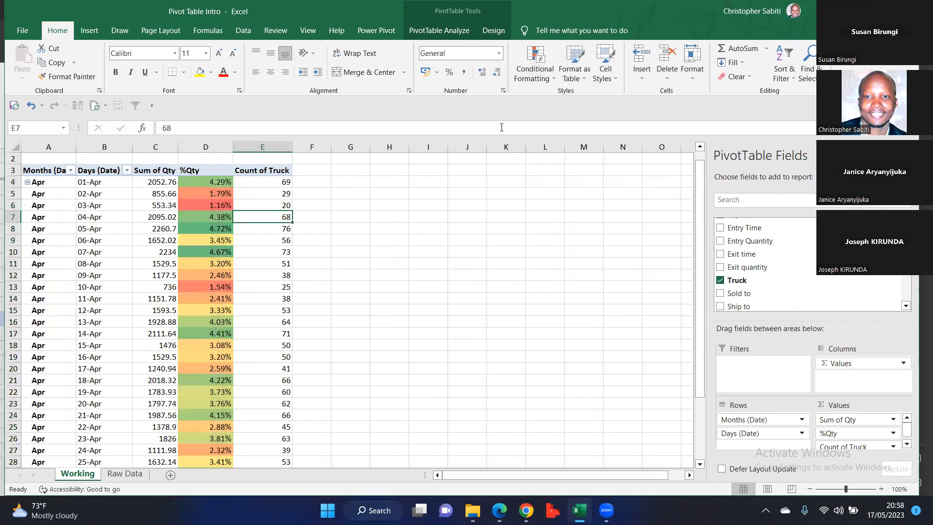
pyautogui.hotkey('alt', 'Tab')
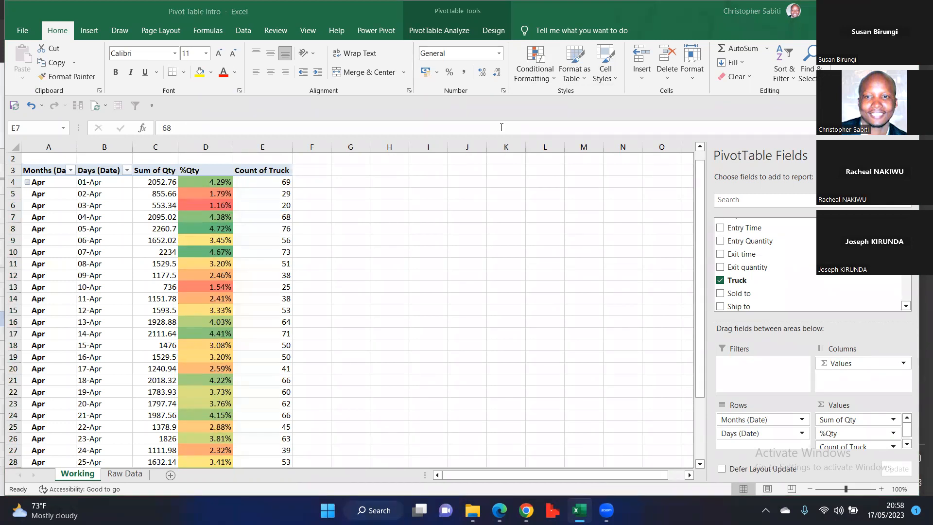
pyautogui.click(304, 254)
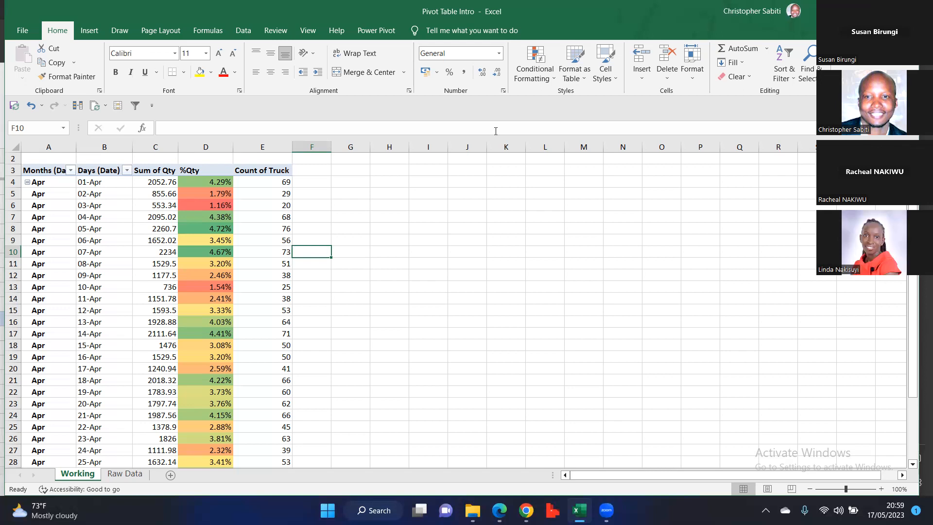
pyautogui.click(312, 233)
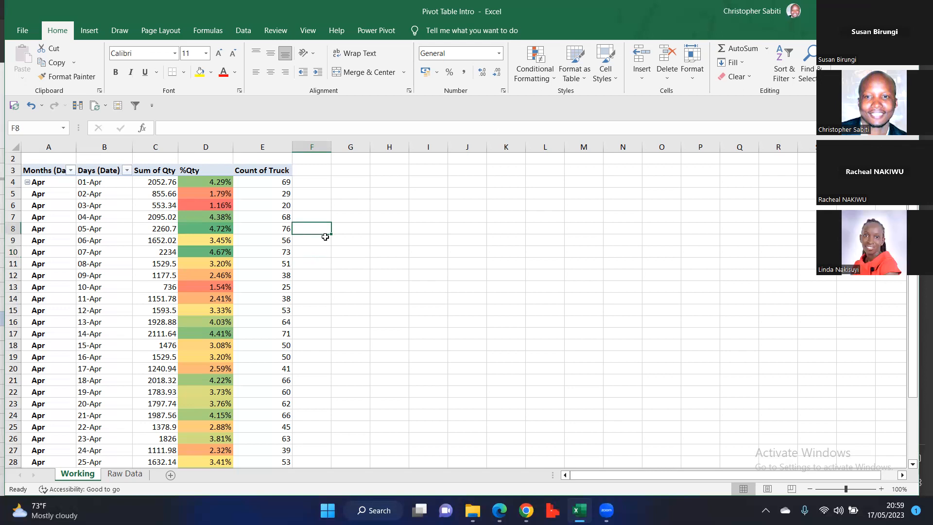
pyautogui.scroll(1, 290, 263)
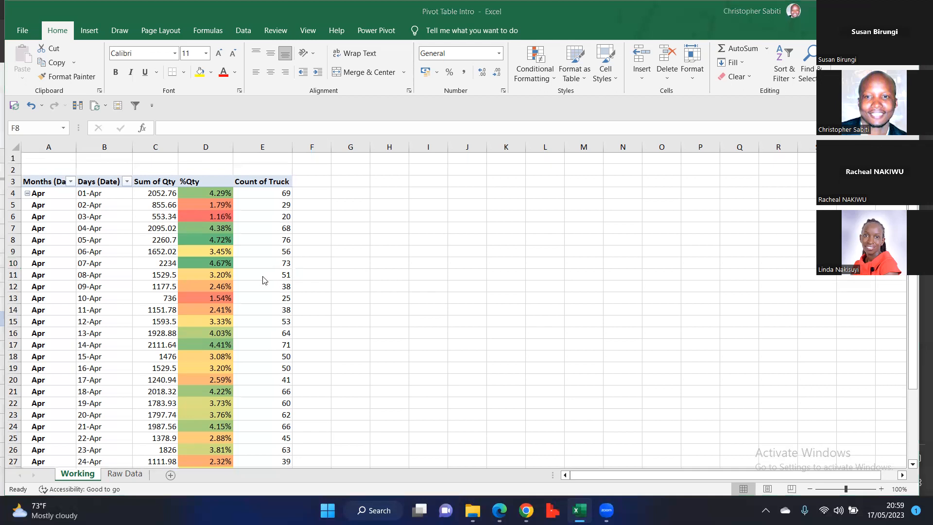
pyautogui.scroll(-3, 263, 281)
pyautogui.scroll(2, 264, 281)
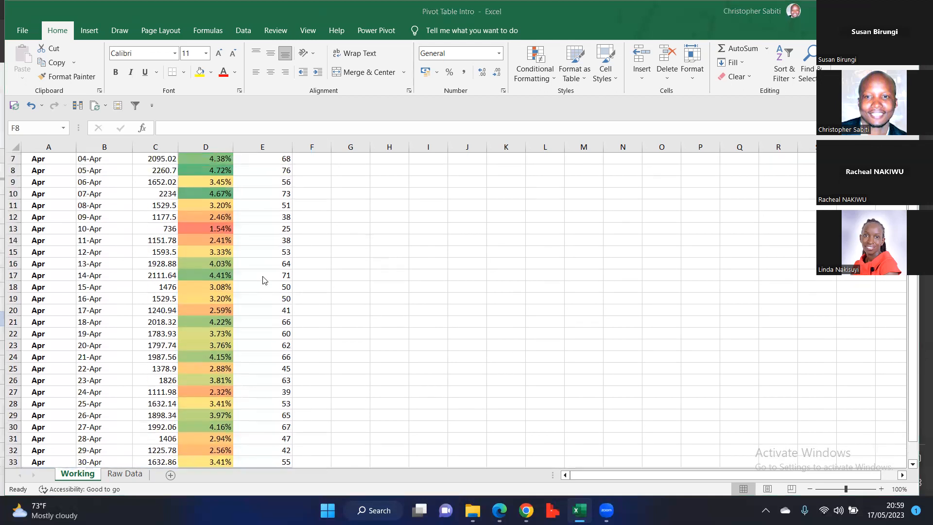
pyautogui.scroll(1, 263, 281)
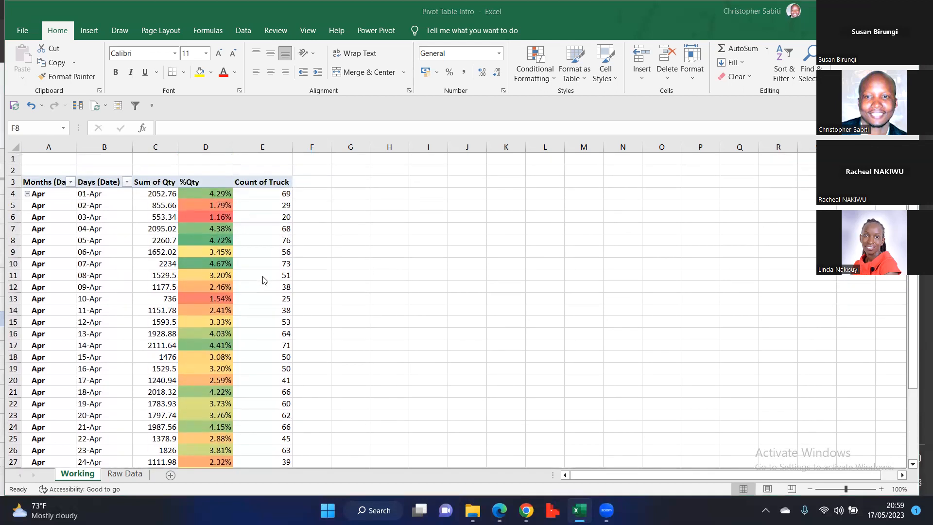
# - Reapply the Green - Yellow - Red color scale to the daily %Qty values from 01-Apr to 30-Apr, leaving out the grand total
pyautogui.click(205, 195)
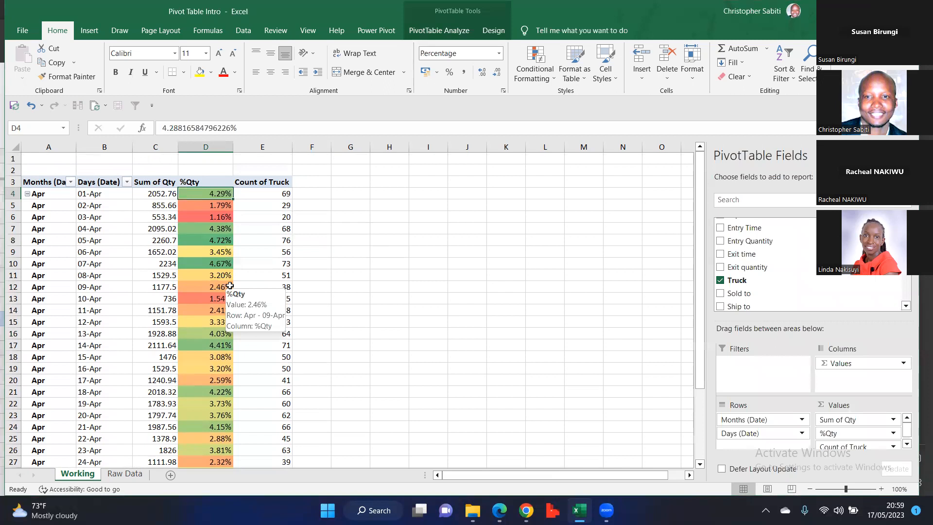
pyautogui.hotkey('ctrl', 'shift', 'Down')
pyautogui.hotkey('shift', 'Up')
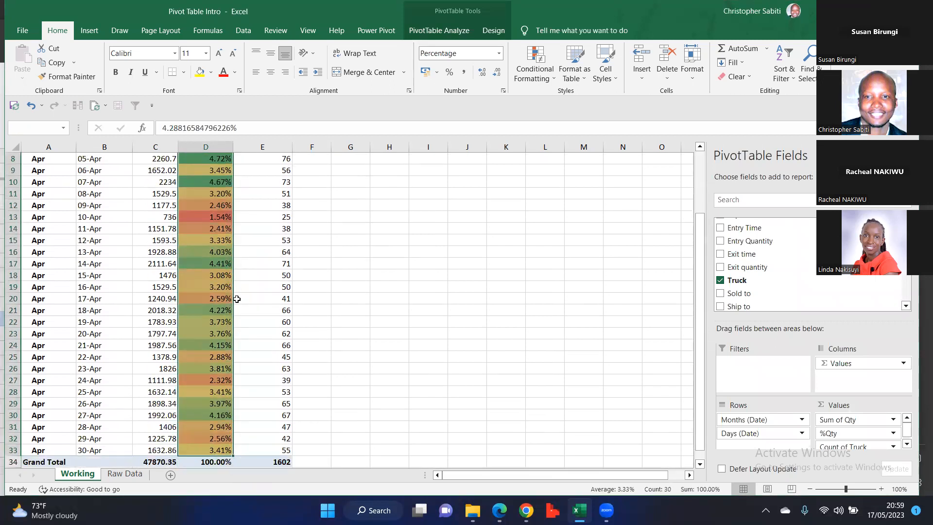
pyautogui.scroll(2, 238, 260)
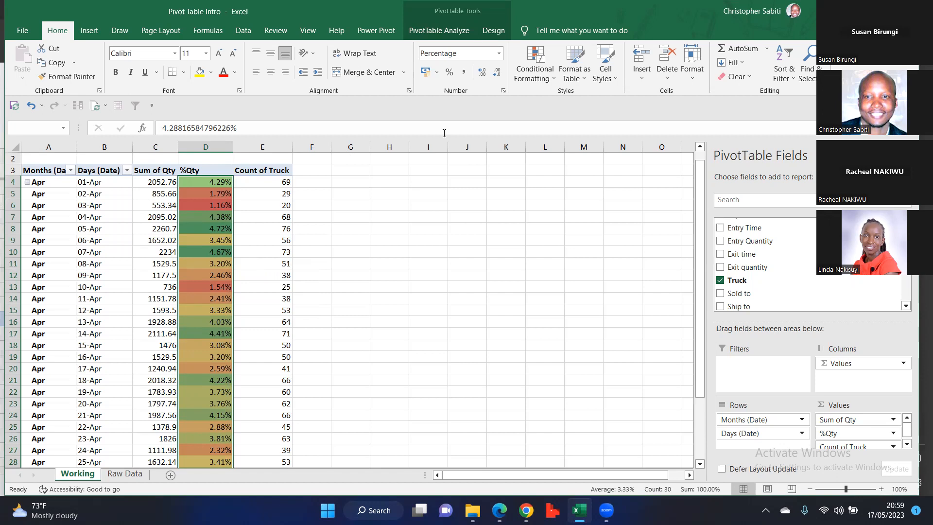
pyautogui.click(548, 75)
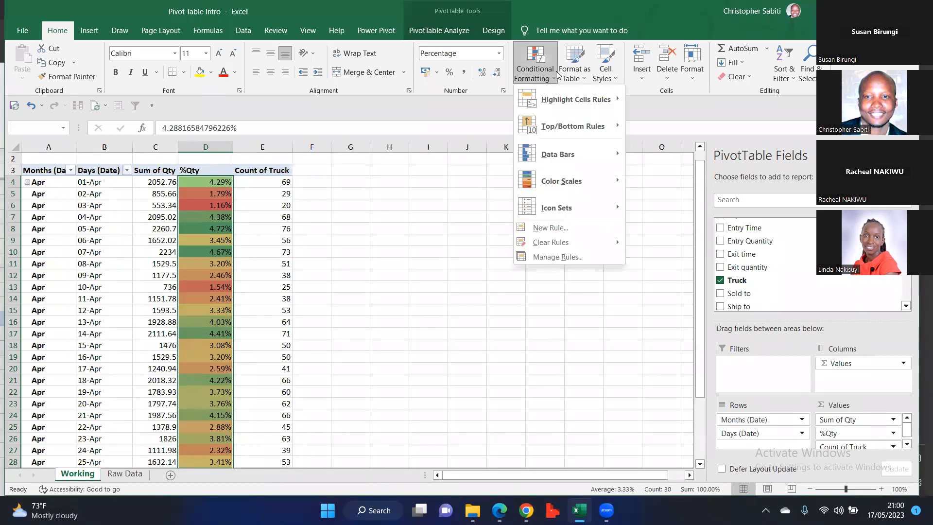
pyautogui.moveTo(571, 178)
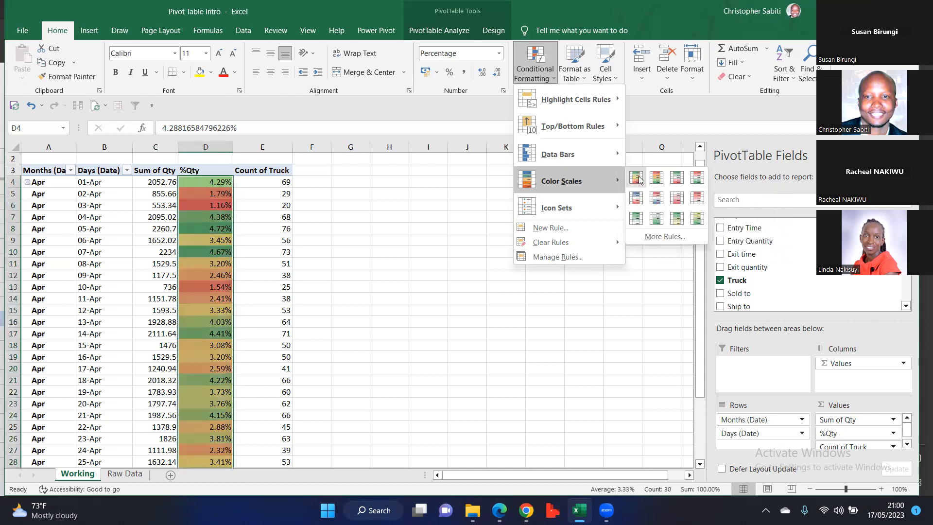
pyautogui.click(637, 178)
pyautogui.click(248, 229)
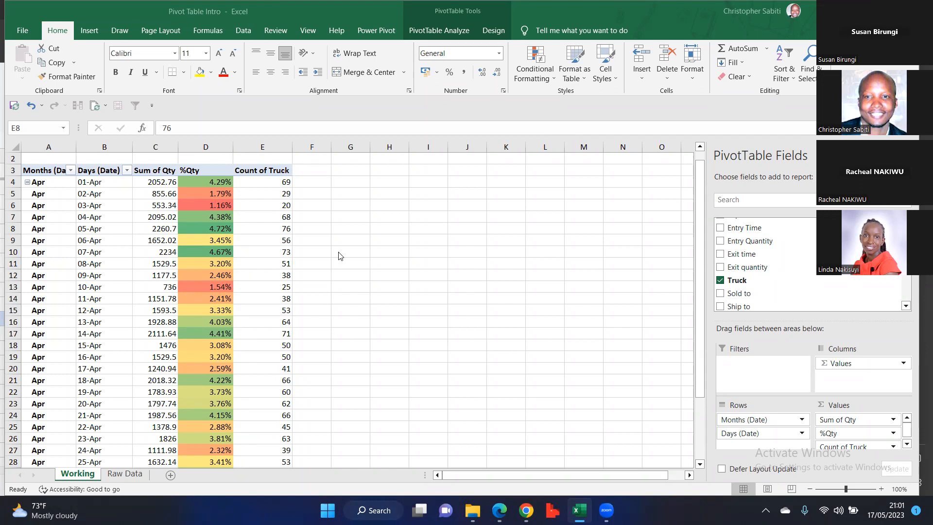
pyautogui.click(321, 231)
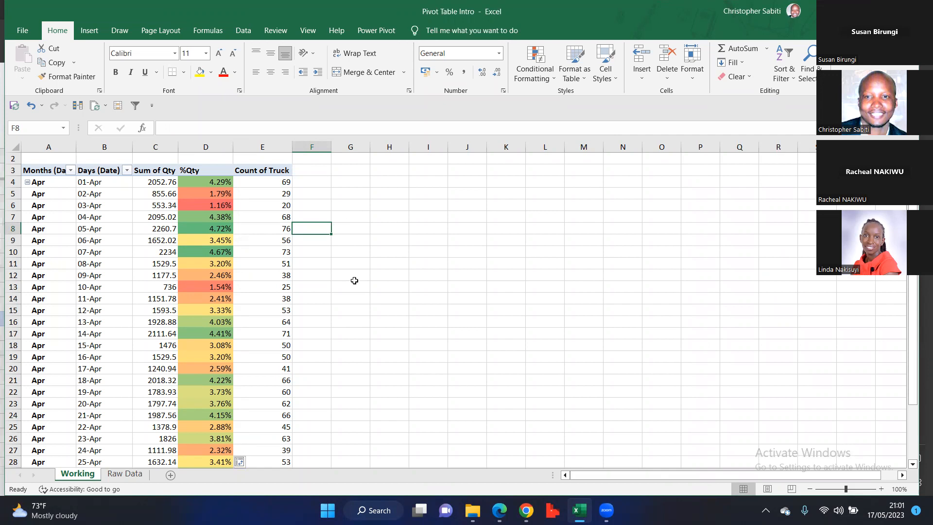
pyautogui.click(554, 266)
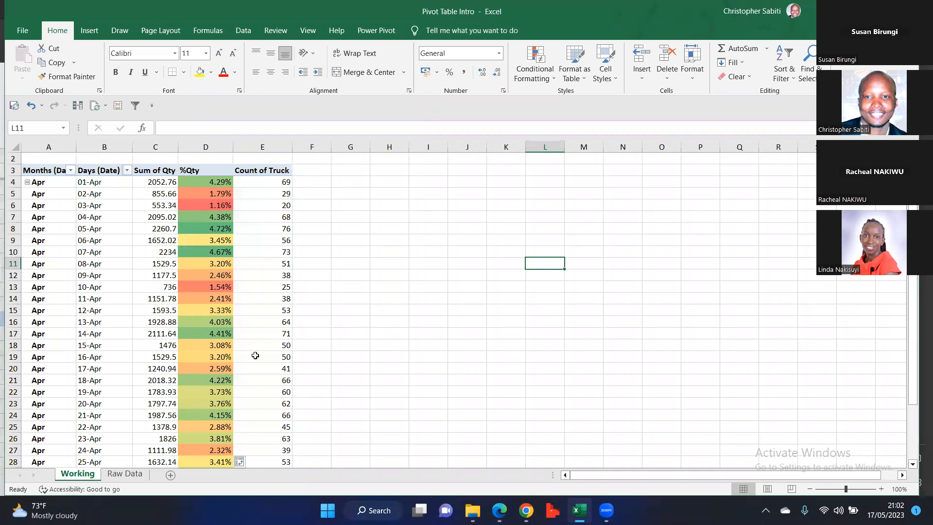
pyautogui.scroll(-4, 266, 364)
pyautogui.scroll(5, 270, 352)
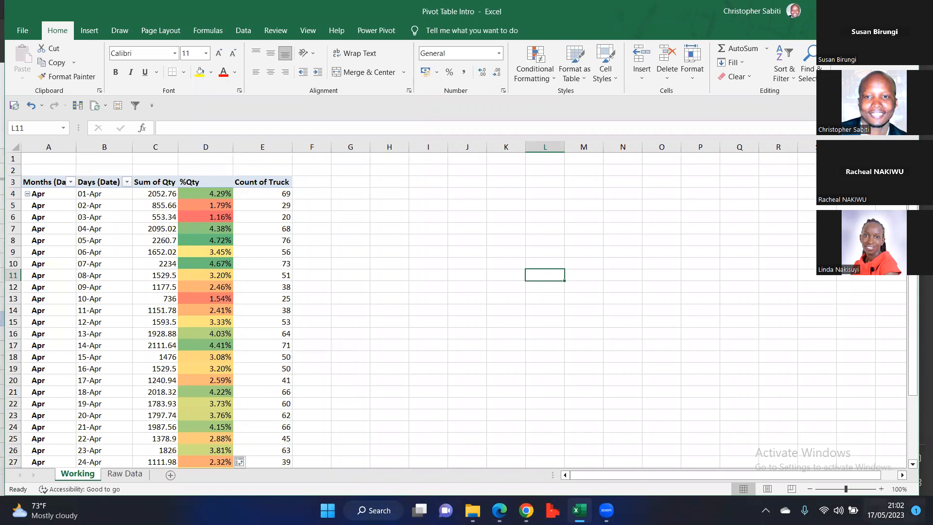
# - View the May 2023 system calendar and close it again
pyautogui.click(885, 510)
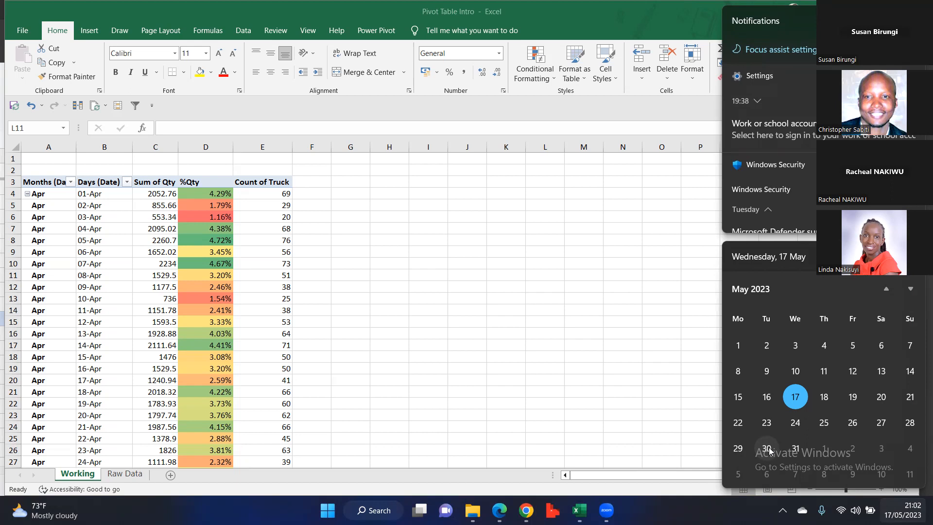
pyautogui.click(433, 138)
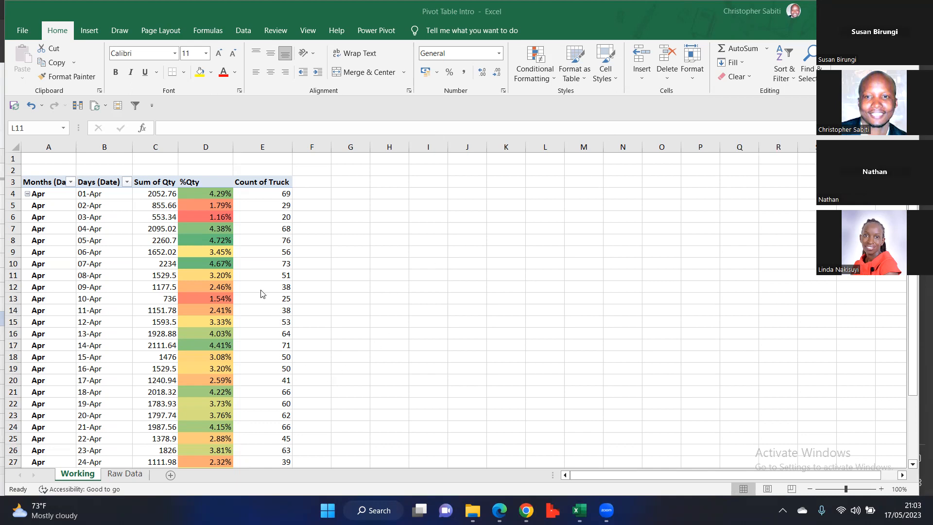
# - Restore the Pivot Table Intro workbook window from its maximized size and move it slightly higher on the desktop
pyautogui.scroll(-8, 271, 294)
pyautogui.scroll(8, 272, 294)
pyautogui.doubleClick(550, 11)
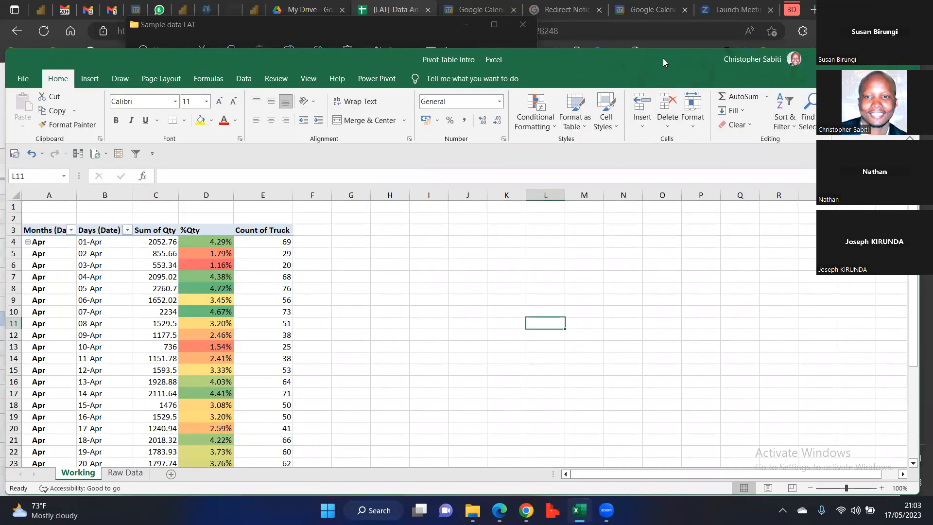
pyautogui.moveTo(663, 59); pyautogui.dragTo(659, 35)
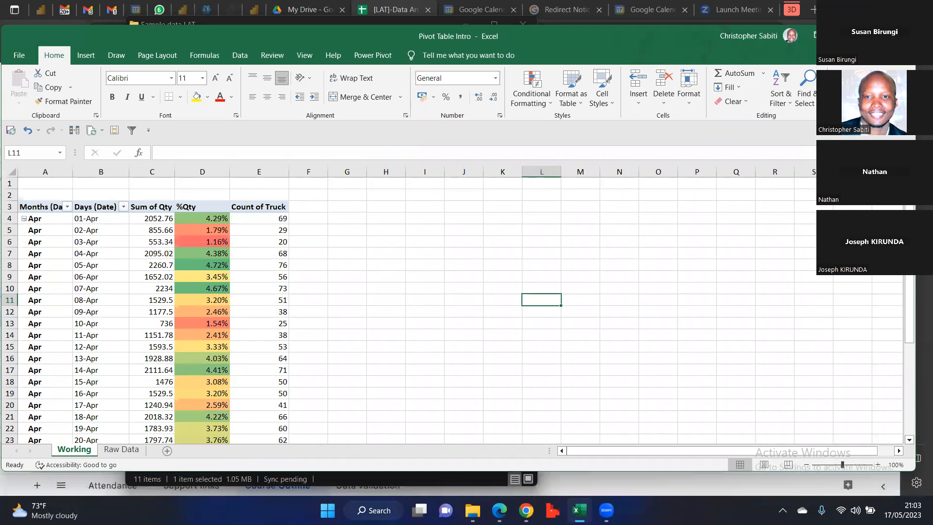